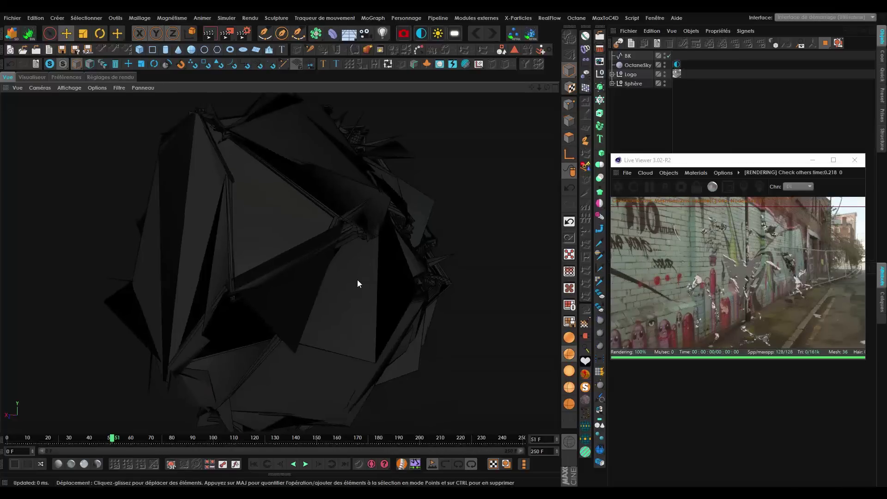
Examine the crumpled Sphère mesh around the logo from several sides.
mouse_move(330, 286)
alt+mouse_down()
mouse_move(254, 282)
mouse_move(323, 285)
alt+mouse_up()
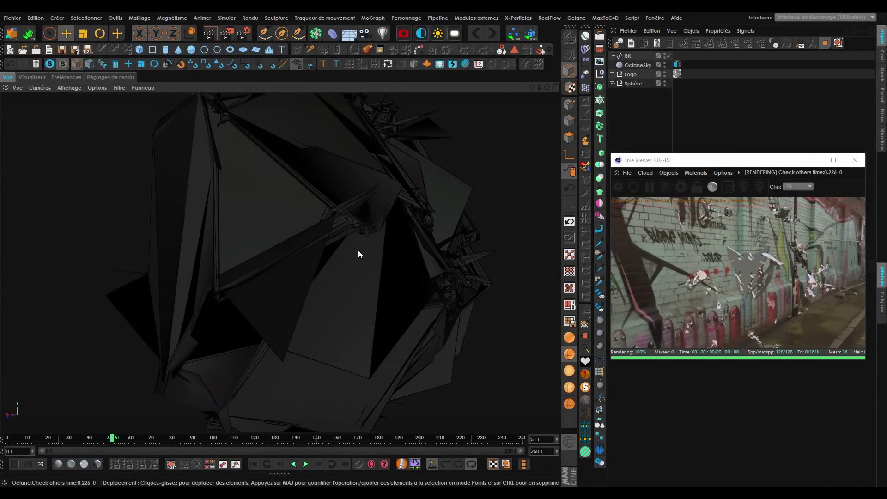
alt+drag(372, 214, 337, 290)
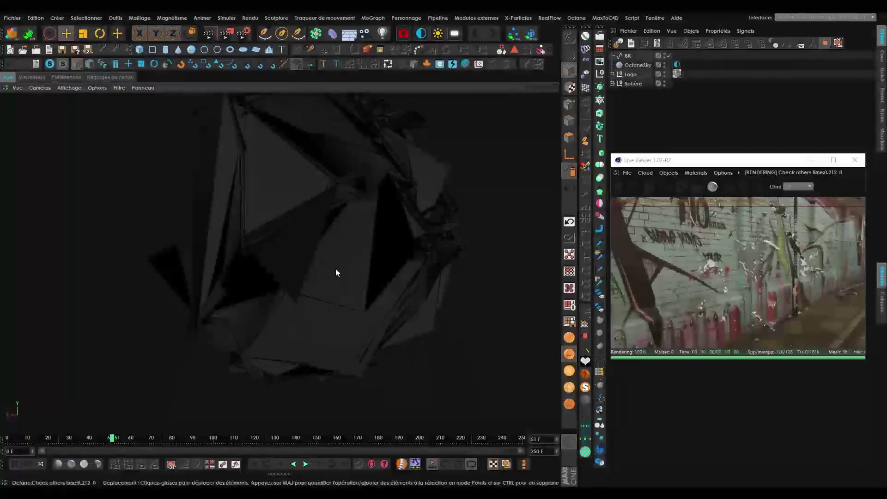
scroll(334, 264, up, 2)
alt+drag(349, 254, 14, 213)
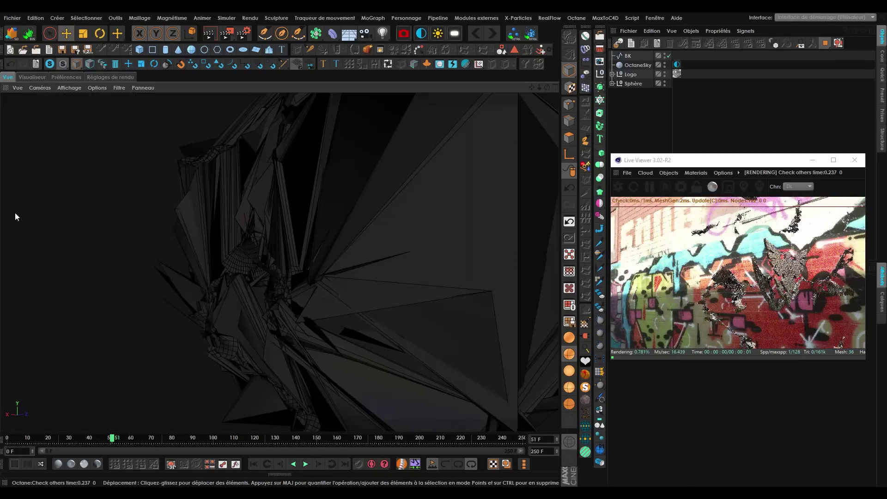
alt+drag(297, 242, 386, 271)
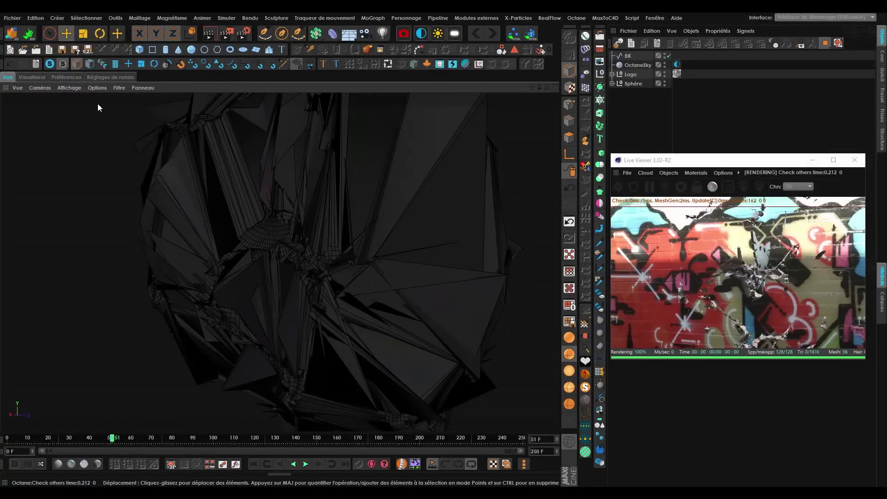
click(119, 87)
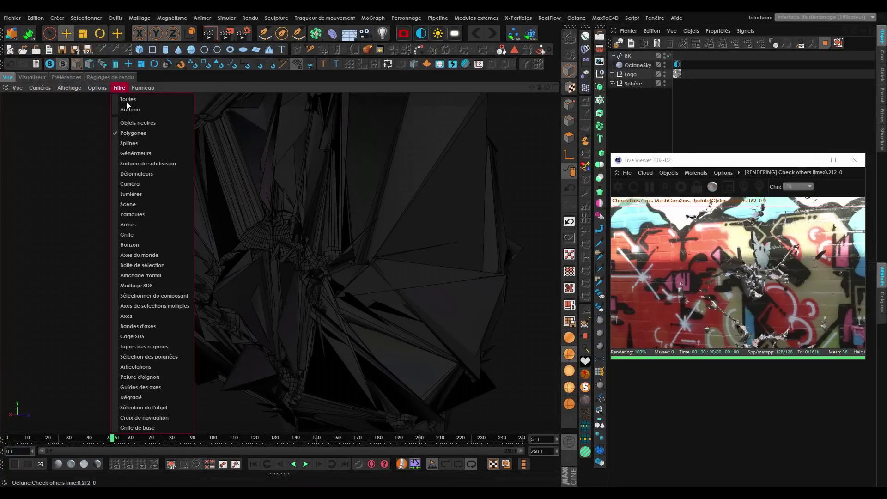
click(435, 220)
alt+middle_drag(403, 223, 362, 225)
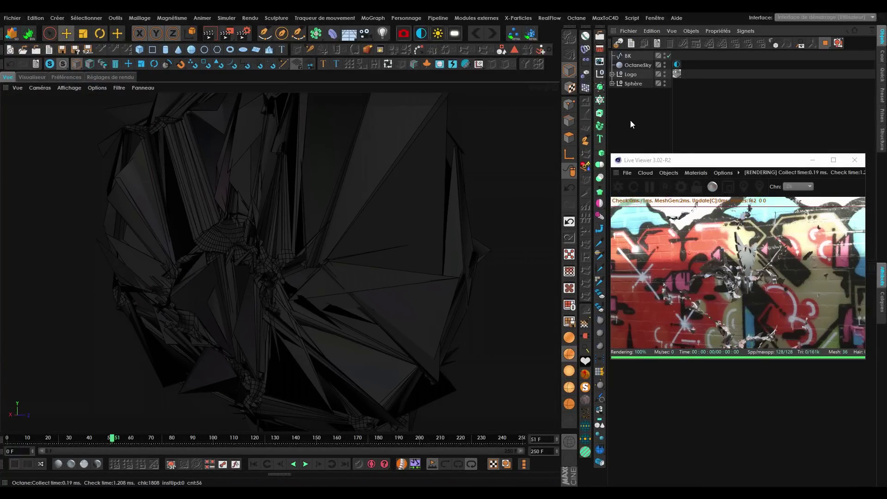
Expand the Sphère group in the object hierarchy and enable the Générateurs display filter for the viewport.
click(612, 84)
drag(648, 156, 628, 208)
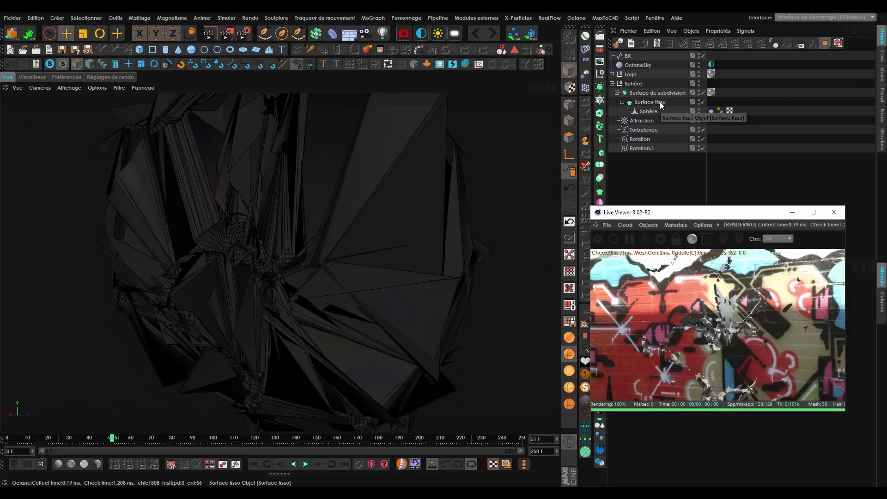
click(129, 87)
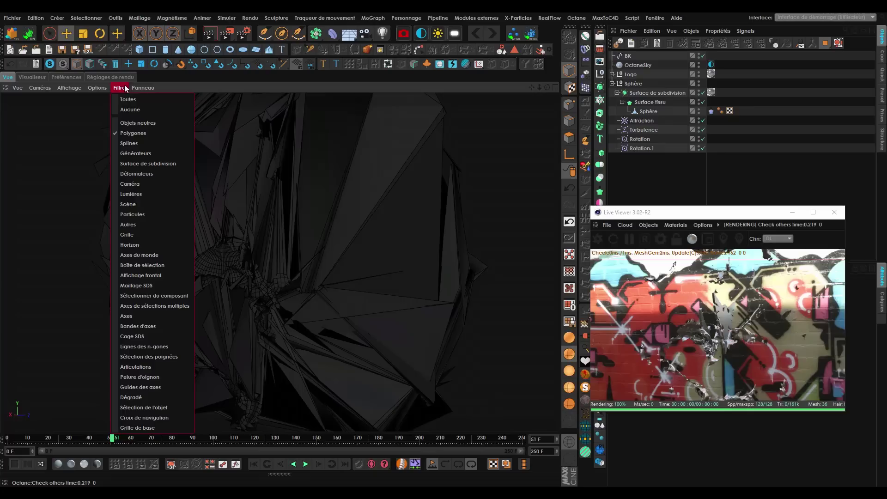
click(137, 154)
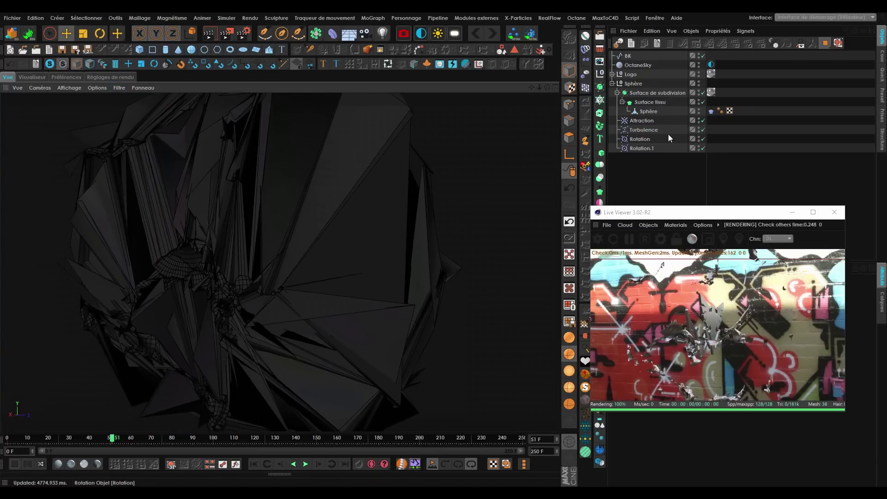
Toggle the Générateurs display filter off and back on with the Surface de subdivision object temporarily hidden.
click(699, 90)
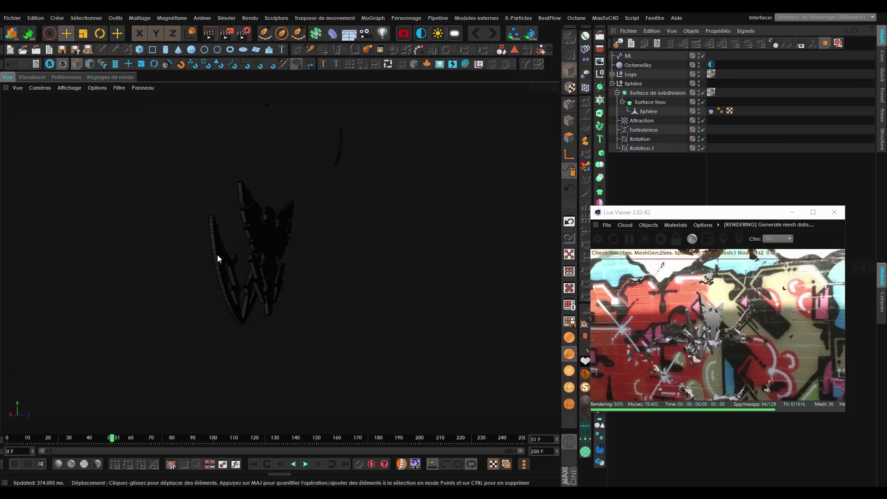
click(123, 85)
click(136, 150)
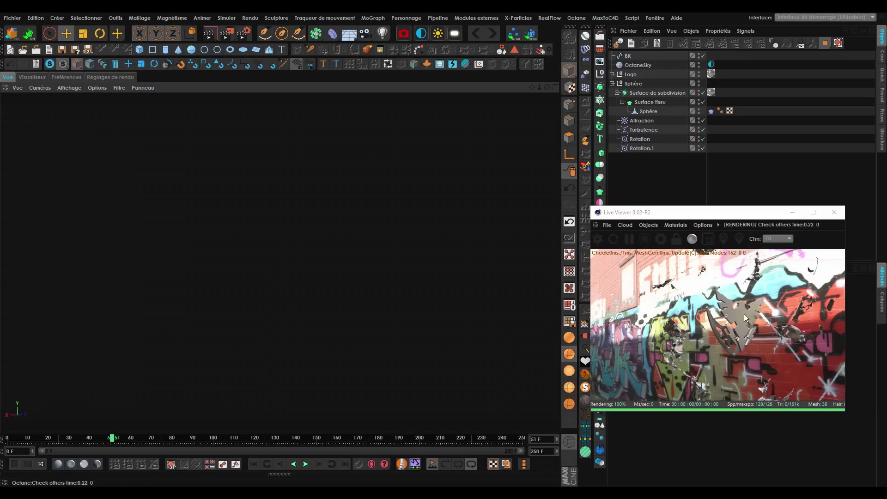
click(124, 88)
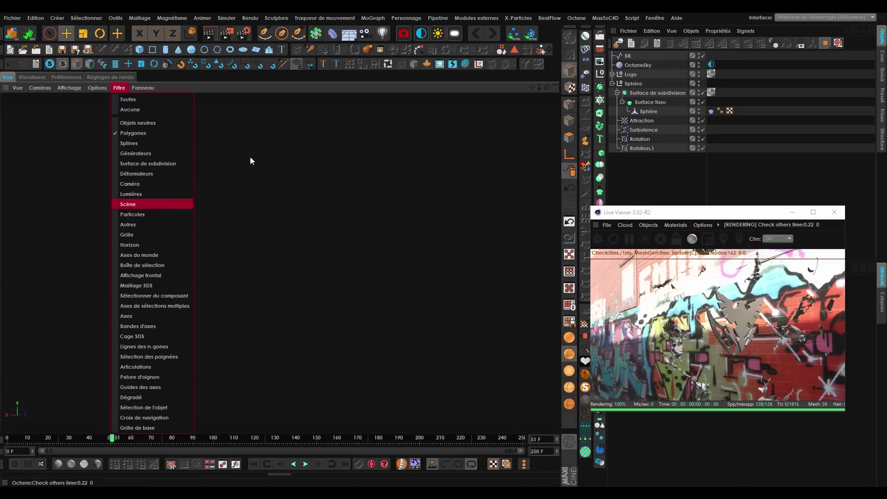
click(151, 163)
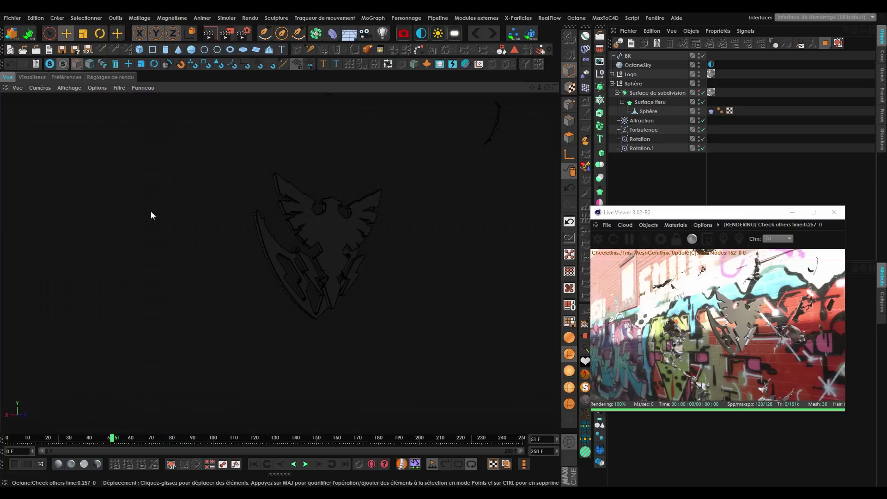
click(120, 88)
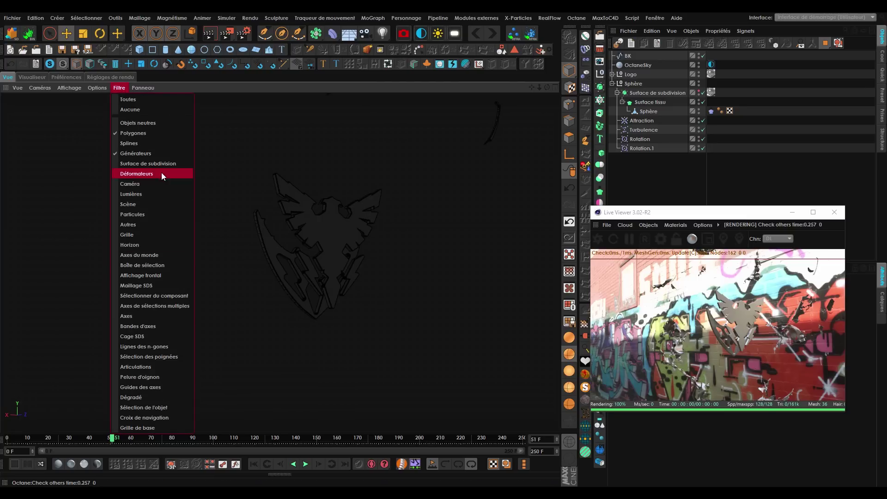
click(699, 92)
click(699, 91)
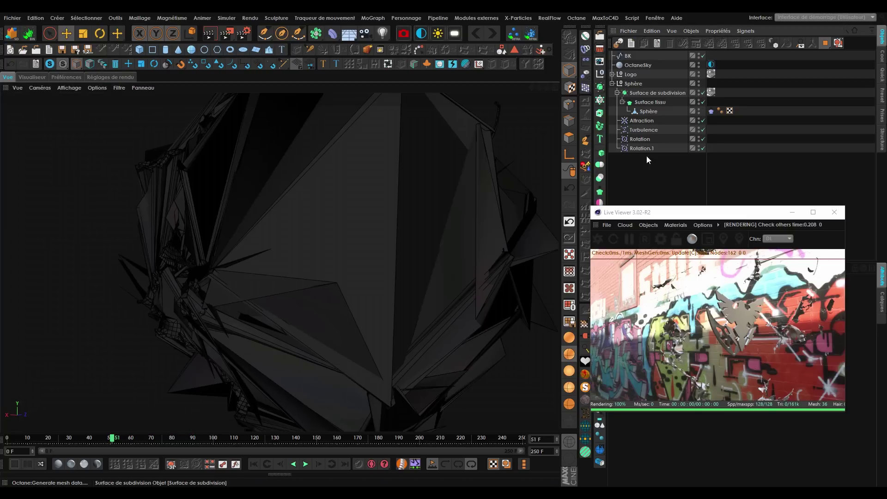
Enable the Surface de subdivision and Maillage SDS display filters for the viewport.
click(119, 88)
click(128, 186)
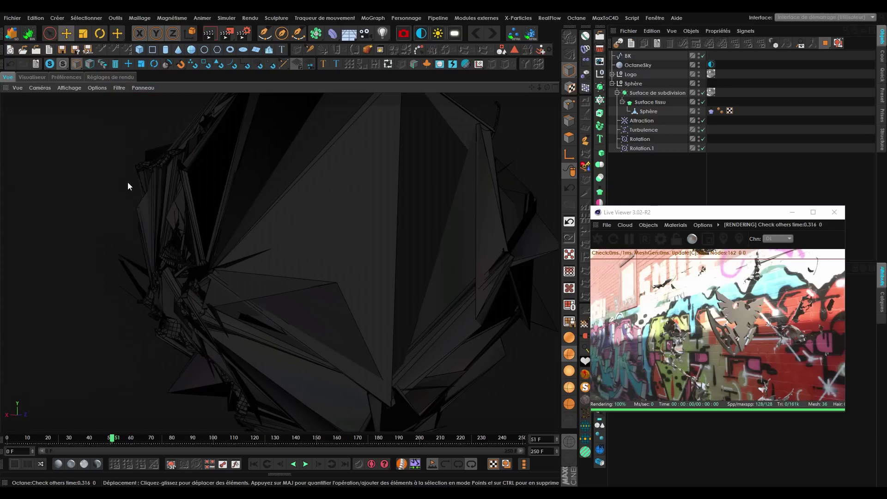
click(121, 89)
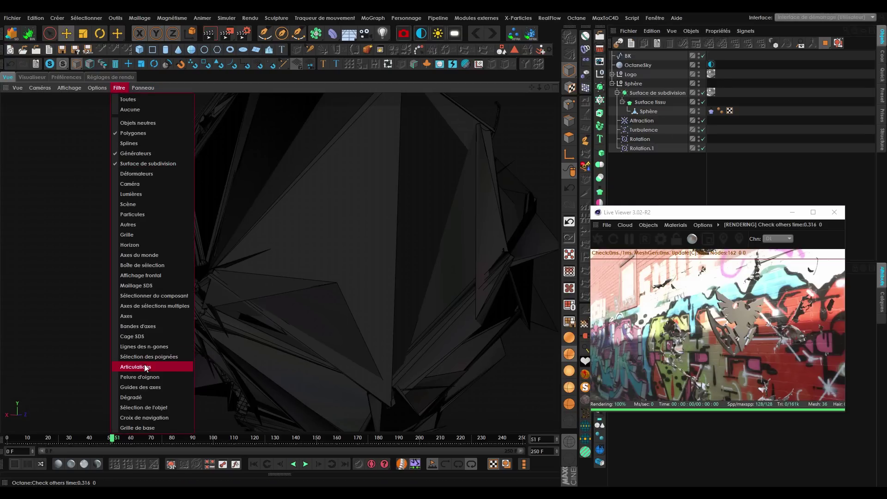
click(155, 285)
alt+drag(317, 280, 348, 316)
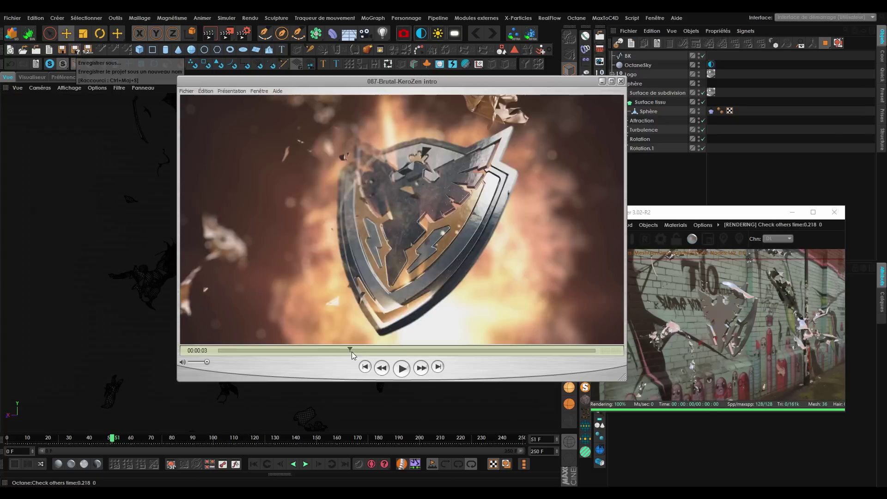
Scrub through the 087-Brutal-KeroZen intro video, play it from the start, and minimise the player.
drag(351, 351, 443, 353)
click(399, 352)
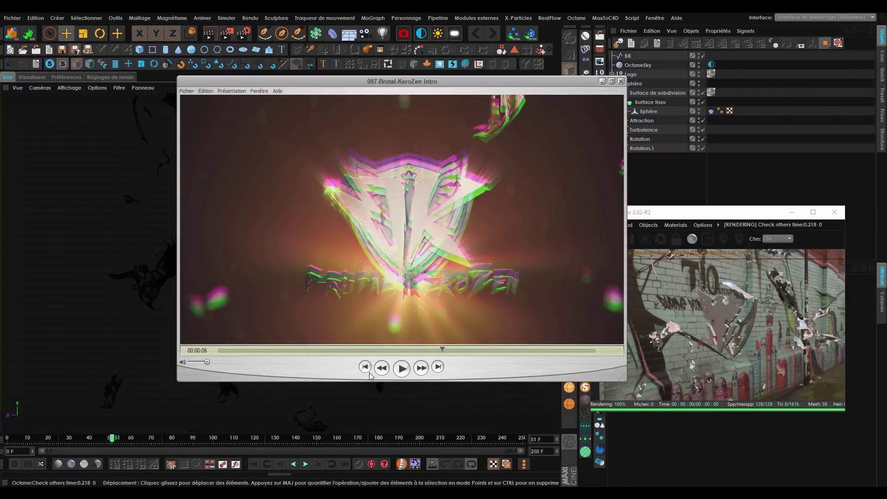
drag(186, 344, 189, 346)
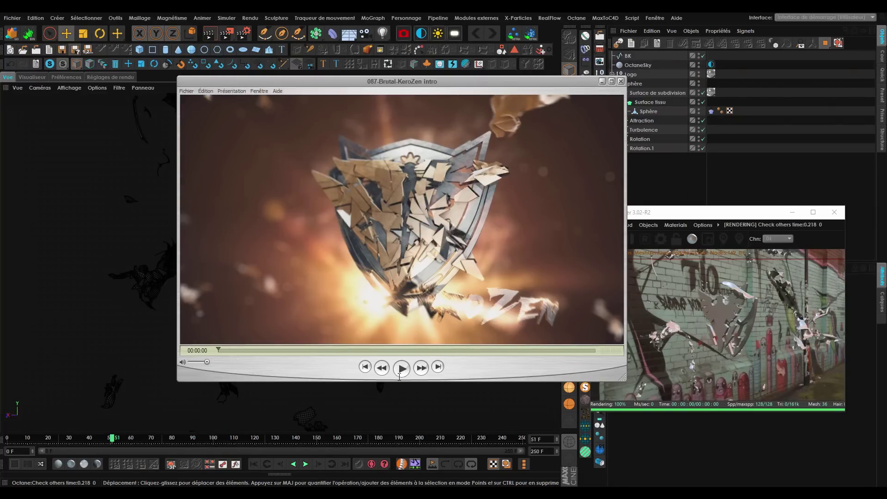
key(space)
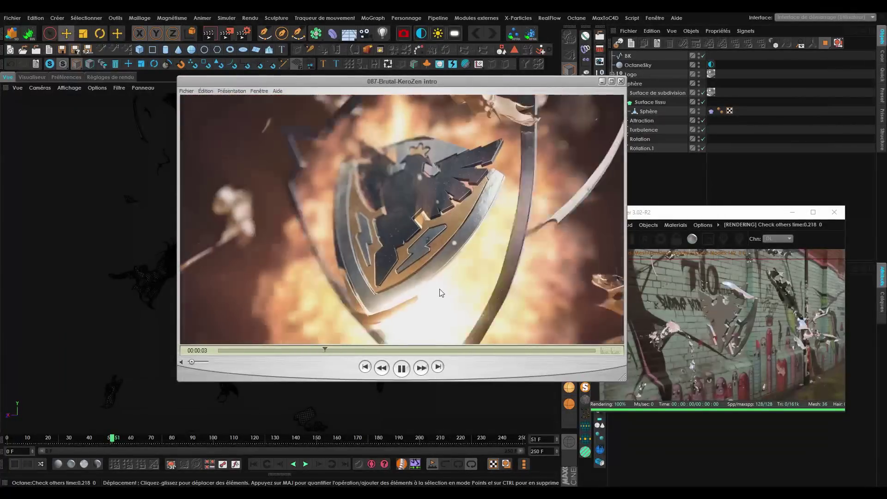
click(402, 370)
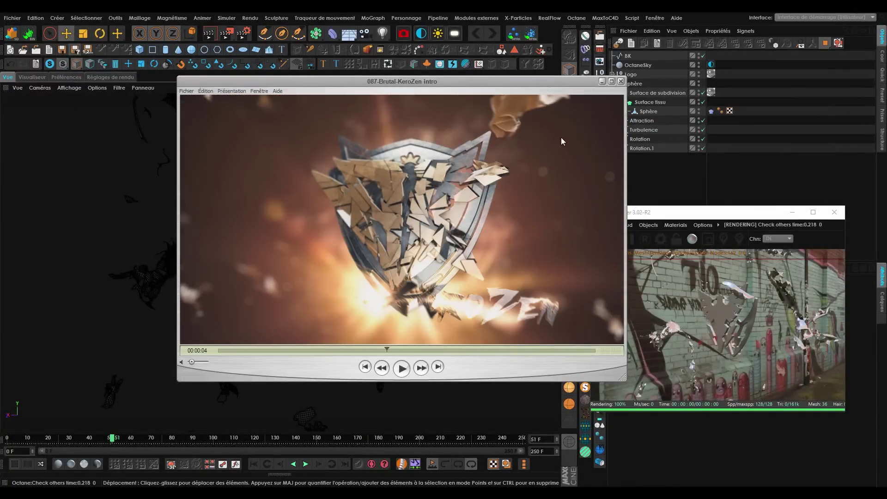
click(602, 81)
Enable the Splines display filter to show the BK spline in the viewport.
drag(628, 217, 624, 239)
alt+drag(416, 235, 333, 236)
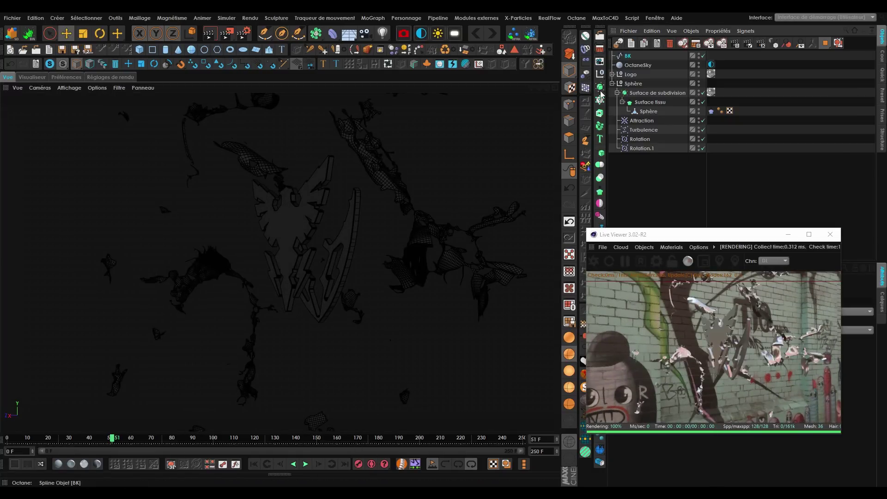
click(119, 87)
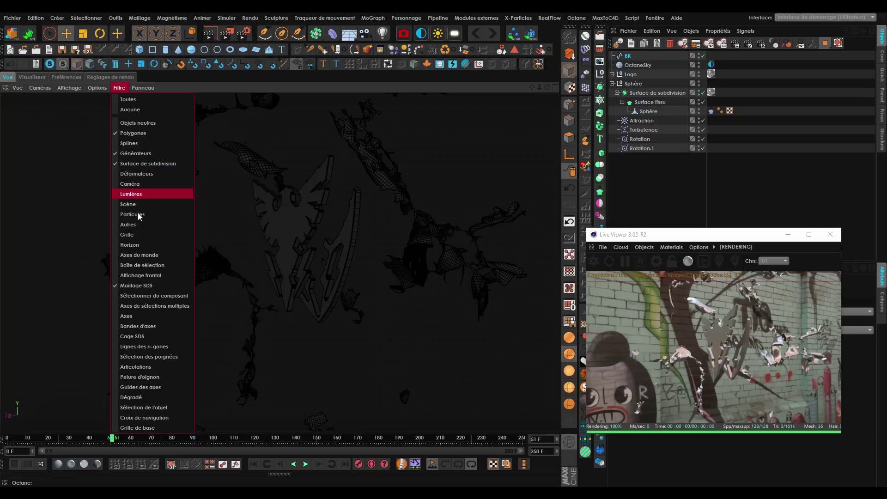
click(129, 143)
alt+drag(296, 242, 270, 401)
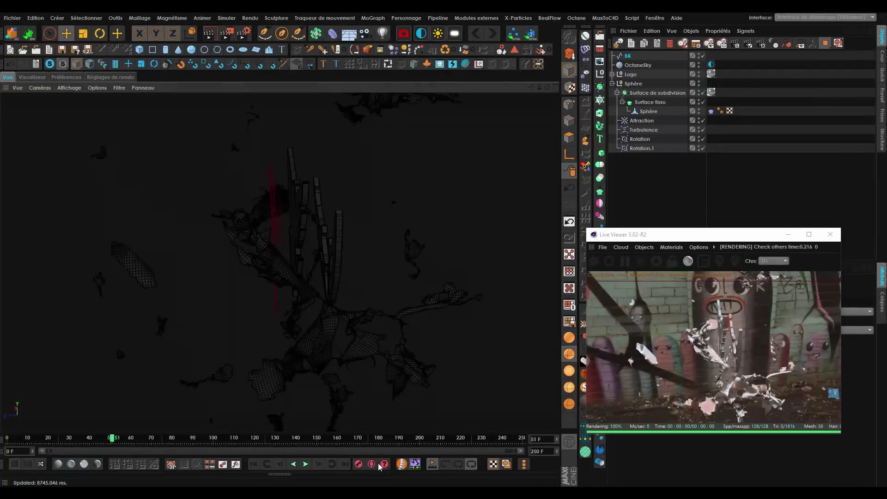
Move the animation to frame 172 and inspect the shield logo and the contents of the Logo group.
click(348, 464)
alt+drag(303, 240, 342, 214)
mouse_move(356, 439)
mouse_down()
mouse_move(264, 446)
mouse_move(512, 447)
mouse_move(375, 455)
mouse_move(362, 442)
mouse_up()
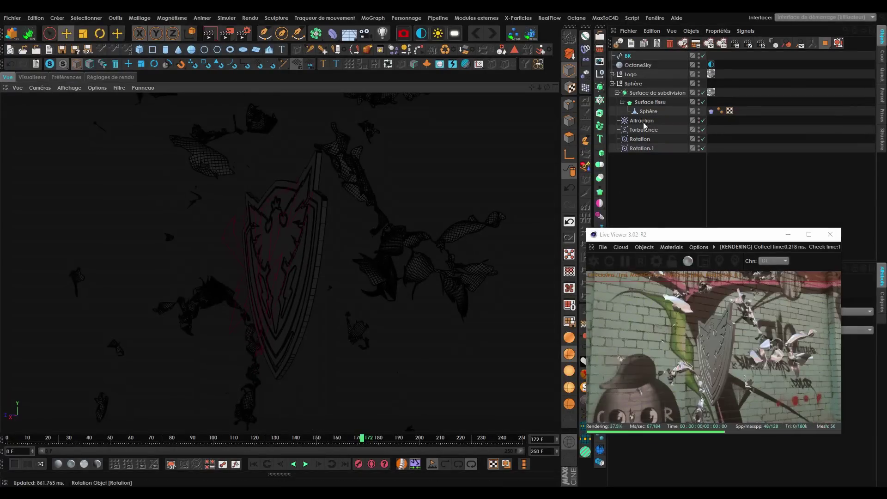
click(612, 74)
click(612, 74)
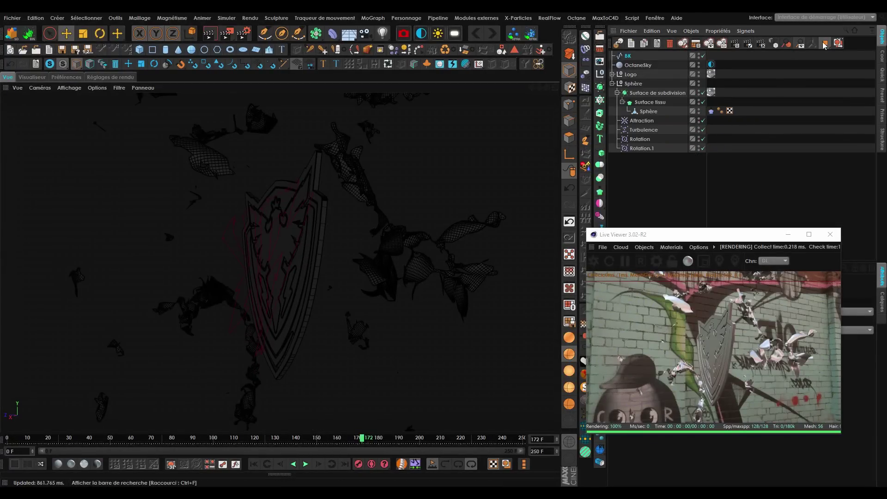
Show the object type filter list, select all Effecteur Délai objects and open their Base attributes.
click(865, 32)
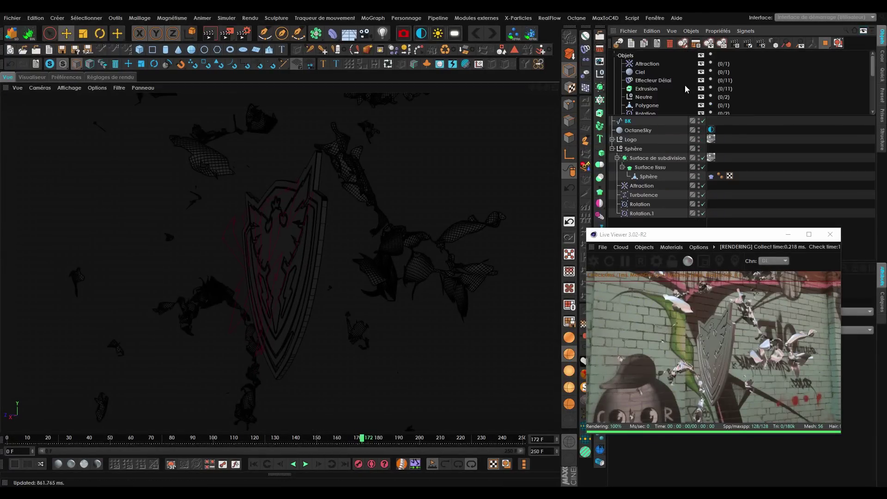
click(629, 80)
drag(683, 234, 392, 240)
click(626, 290)
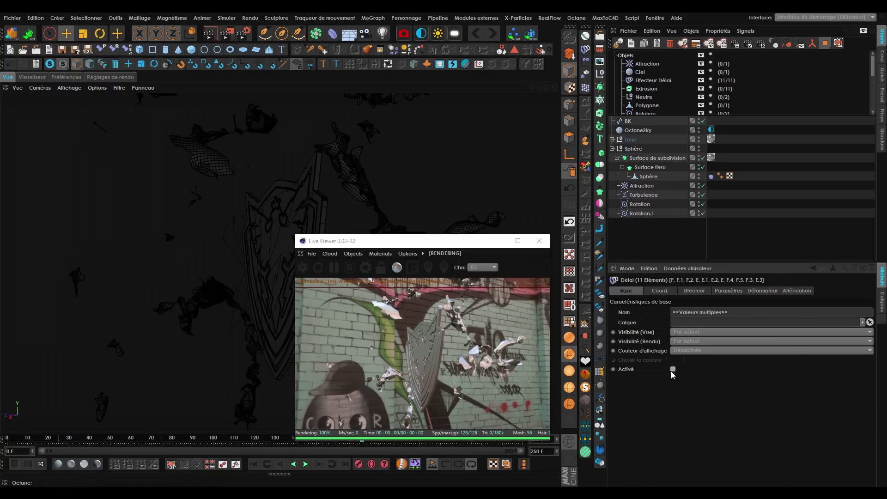
Scrub the logo animation forward to frame 214 and back to frame 40.
drag(445, 247, 686, 236)
drag(376, 439, 450, 440)
click(305, 439)
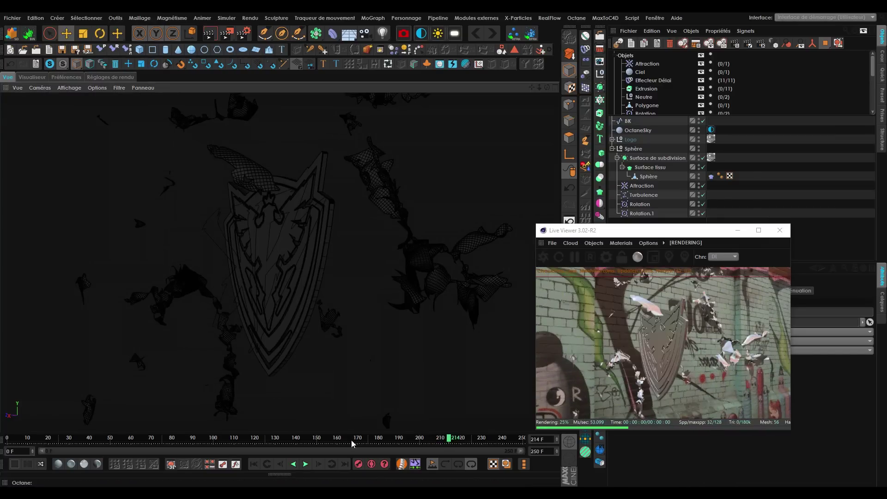
mouse_move(212, 449)
mouse_down()
mouse_move(20, 448)
mouse_move(266, 450)
mouse_move(131, 450)
mouse_up()
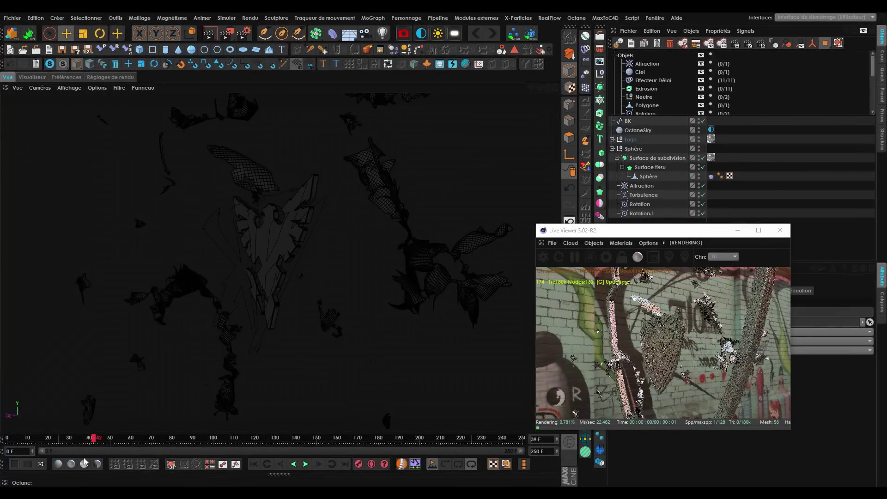
Turn on Activé for all selected delay effectors and preview the logo animation up to frame 240.
mouse_move(664, 230)
mouse_down()
mouse_move(681, 457)
mouse_move(685, 397)
mouse_up()
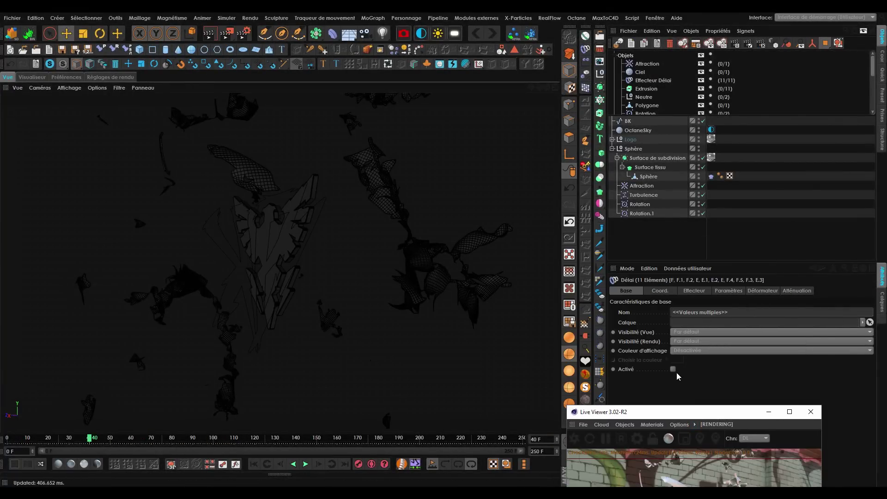
click(667, 380)
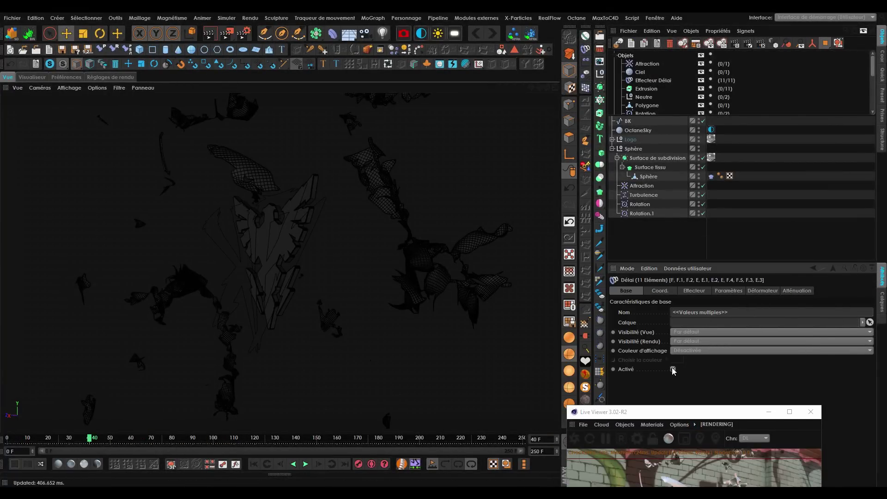
mouse_move(46, 442)
mouse_down()
mouse_move(8, 444)
mouse_move(28, 443)
mouse_up()
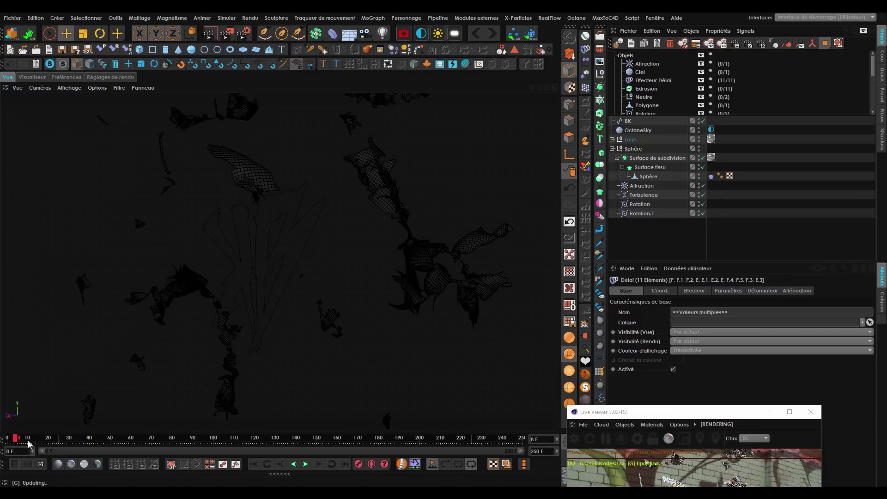
drag(86, 440, 113, 439)
click(502, 443)
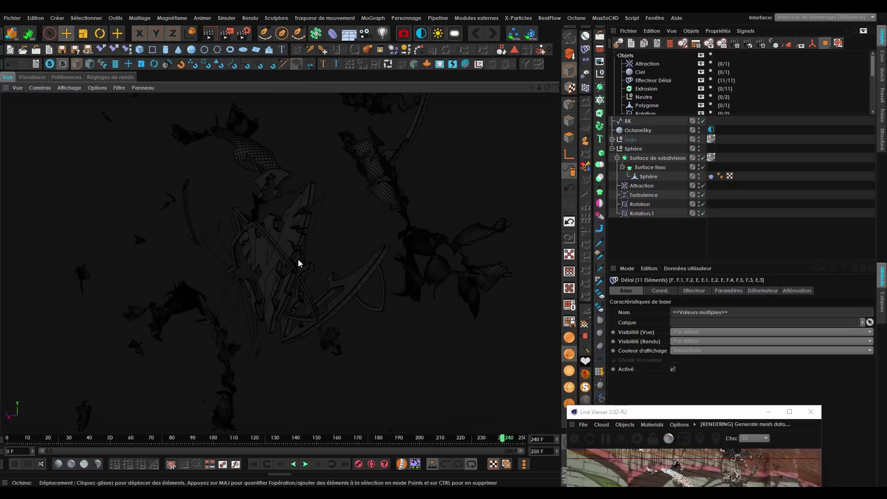
Turn off Activé for all selected delay effectors and preview the logo at frame 239.
click(672, 369)
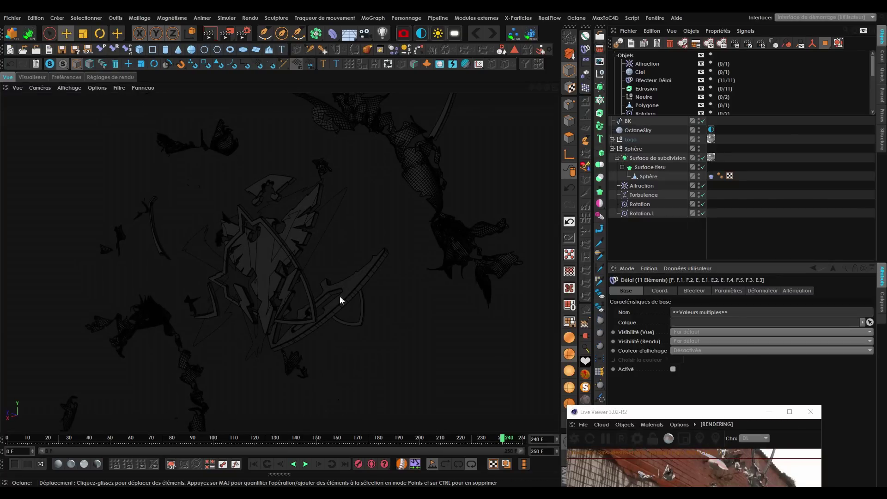
click(500, 438)
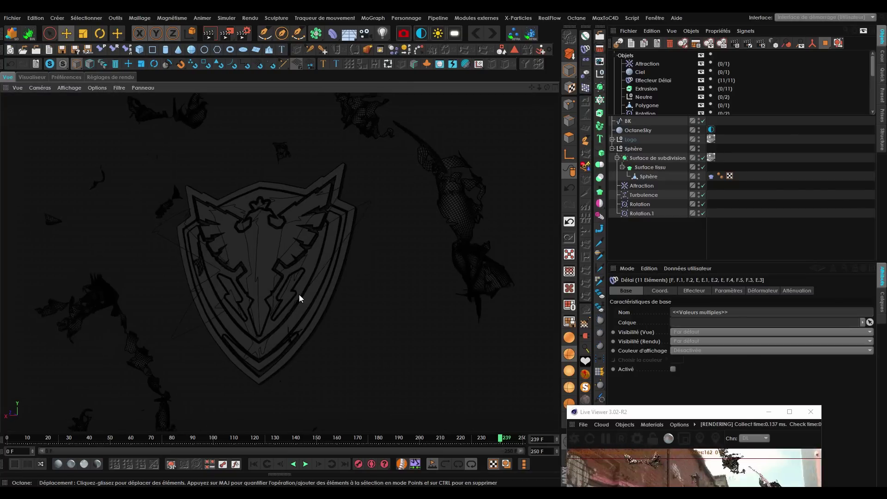
alt+drag(298, 261, 203, 270)
Reposition the Live Viewer window so its render is visible, and move the animation to frame 121.
click(624, 424)
click(577, 399)
drag(601, 411, 649, 266)
drag(275, 444, 256, 446)
alt+drag(315, 205, 343, 218)
scroll(343, 218, up, 4)
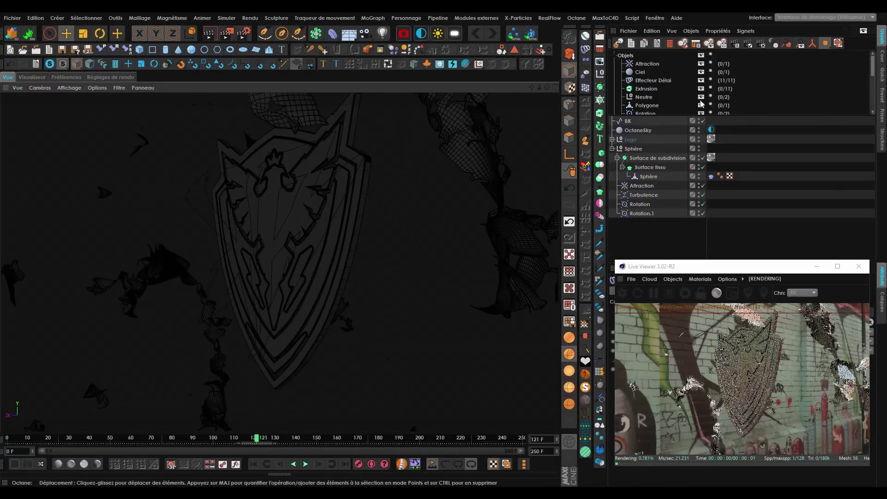
Hide the object type filter list and select the BK spline.
click(640, 129)
click(862, 32)
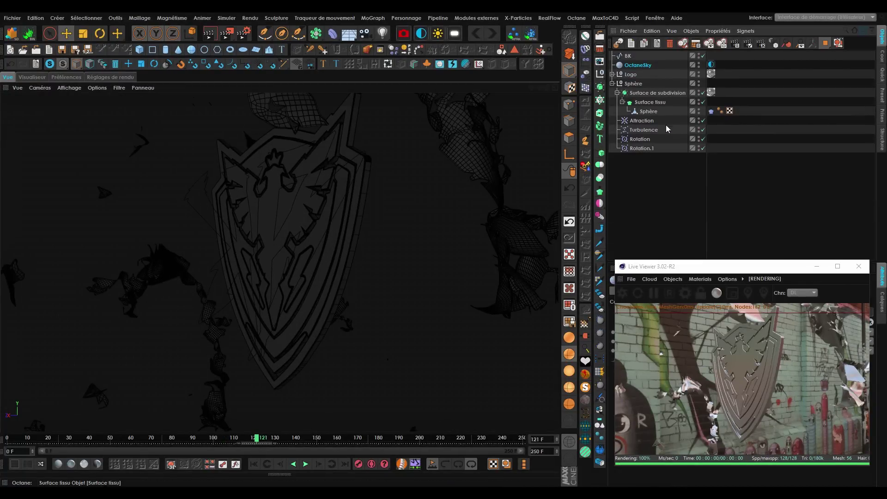
alt+drag(312, 204, 228, 261)
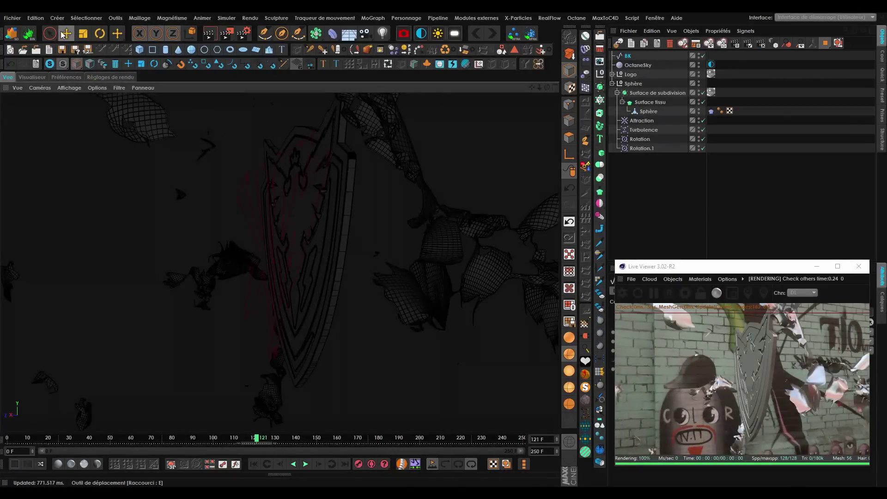
Enable the Axes display in the viewport filter and move the Live Viewer clear of the attributes.
click(119, 87)
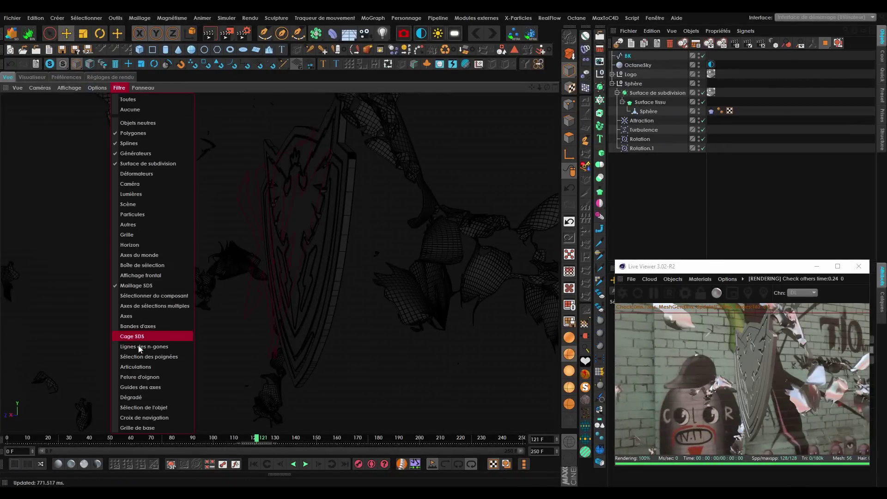
click(152, 318)
alt+drag(153, 322, 237, 269)
drag(651, 266, 349, 449)
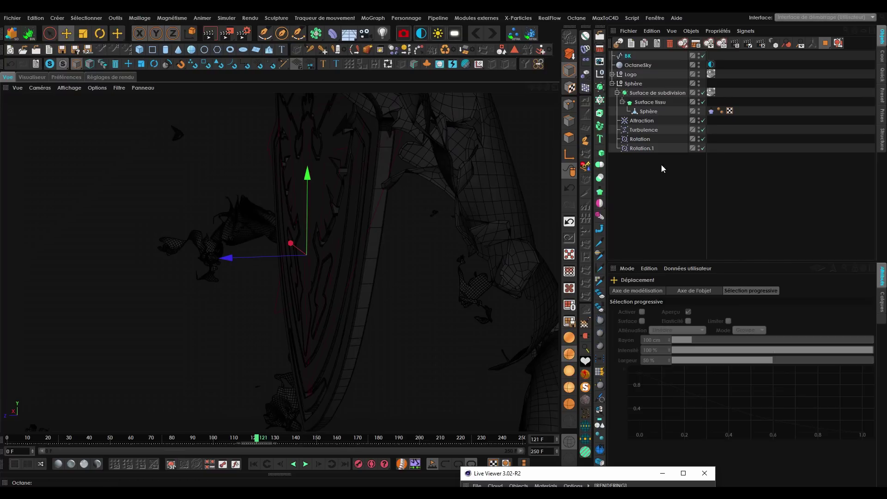
Expand the BK spline's freeze transformation settings and reset its X and Y positions to 0 cm.
click(625, 73)
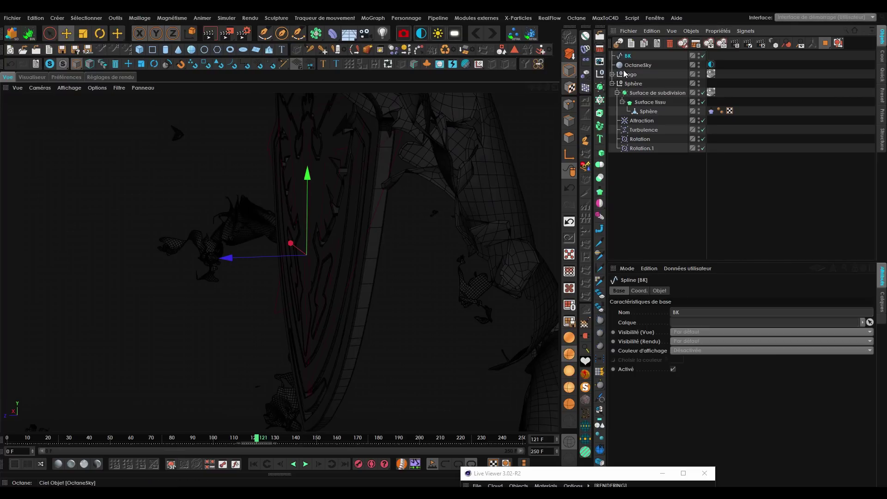
click(639, 290)
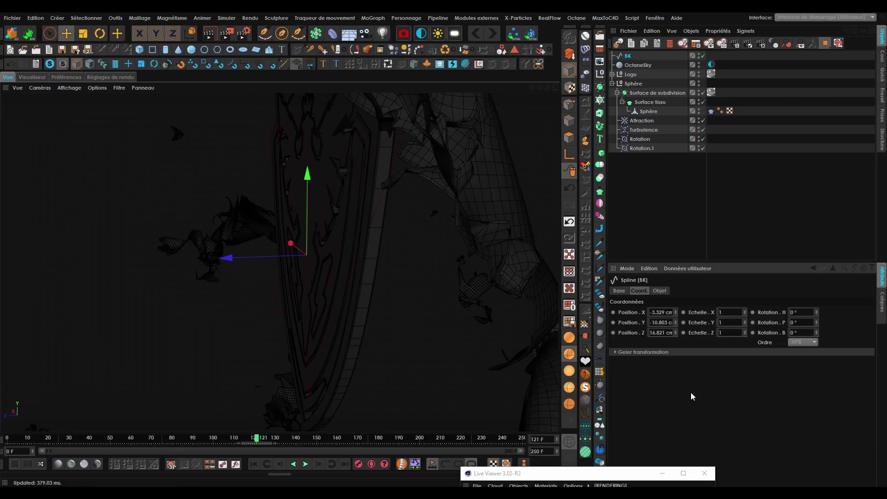
click(614, 352)
right_click(678, 335)
right_click(675, 324)
right_click(675, 324)
right_click(675, 330)
right_click(675, 312)
alt+drag(272, 241, 319, 265)
alt+drag(390, 244, 338, 263)
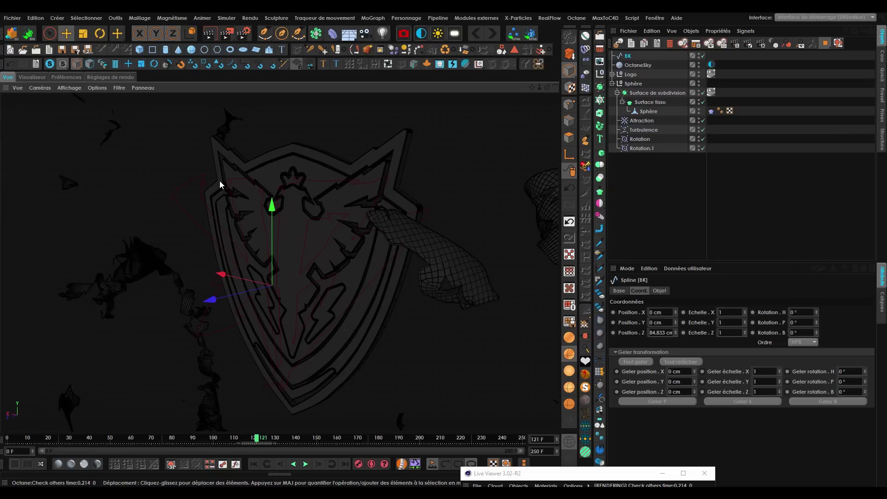
Center the BK spline's axes with Centrer les axes sur and reset its Z position to 0 cm.
click(480, 66)
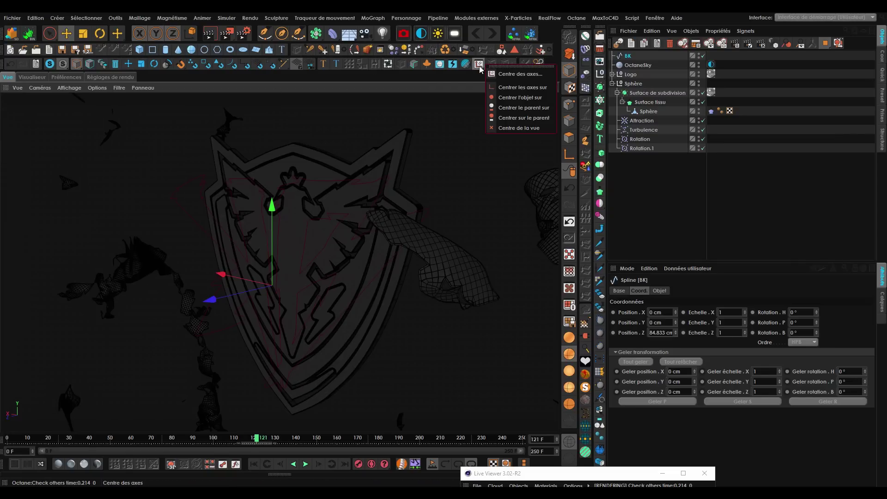
click(139, 18)
mouse_move(165, 110)
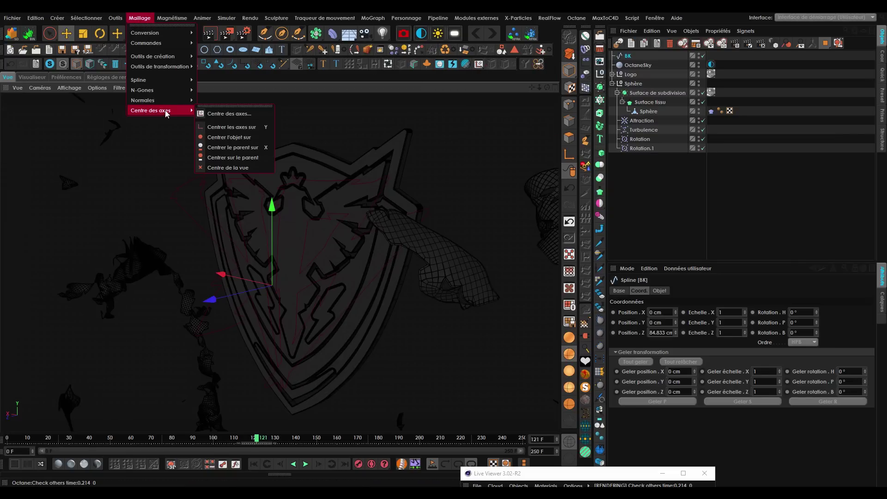
click(260, 128)
alt+drag(282, 275, 217, 315)
right_click(676, 333)
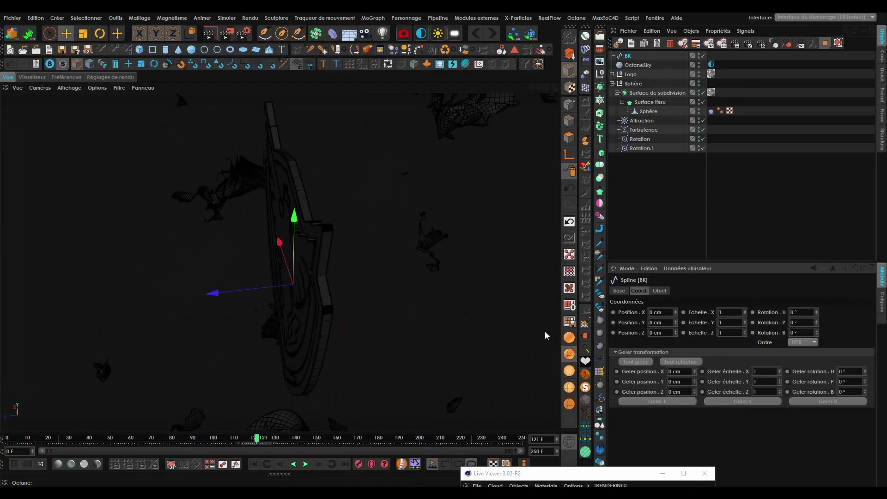
alt+drag(298, 283, 318, 300)
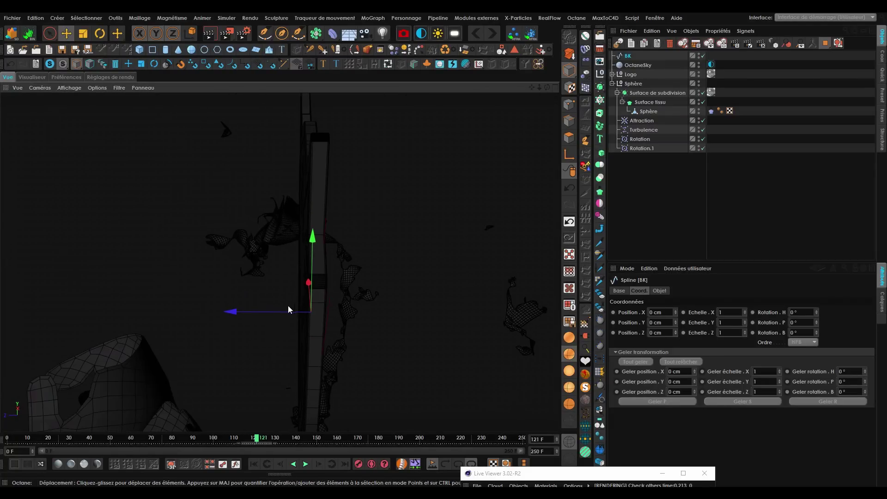
Check the Mouvement settings of Extrusion object 3 in the Logo group.
click(612, 74)
click(629, 149)
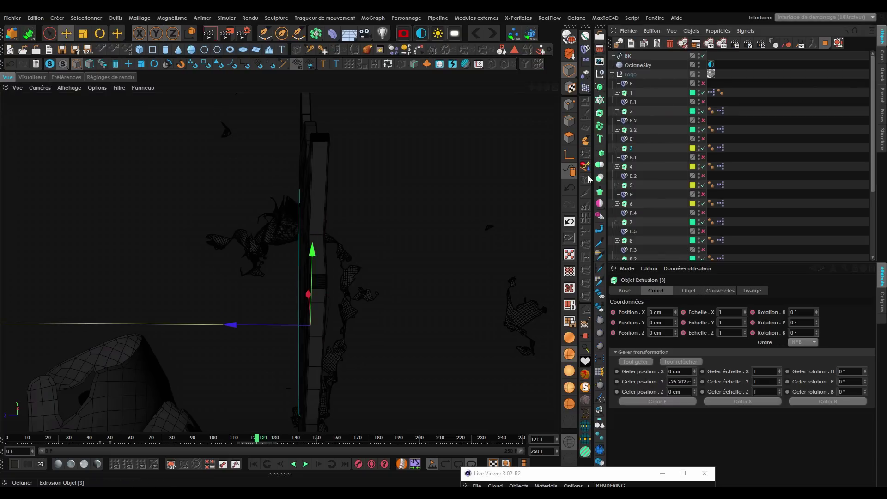
alt+drag(314, 190, 371, 198)
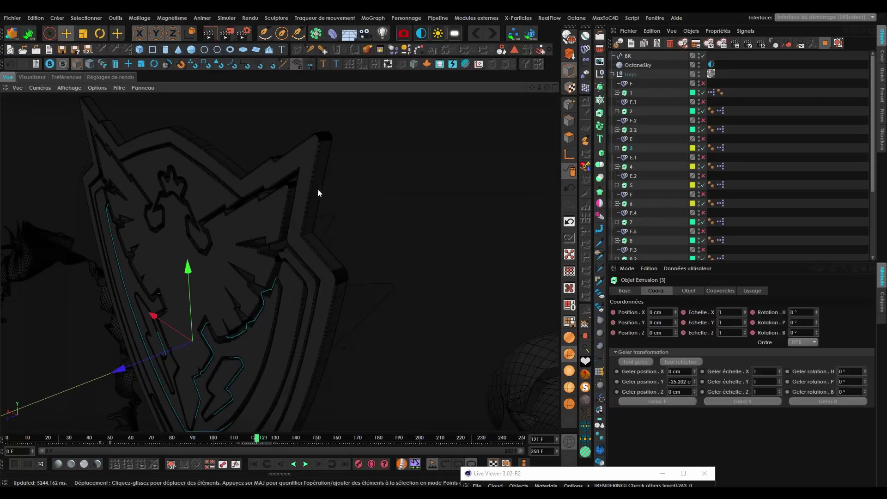
click(694, 291)
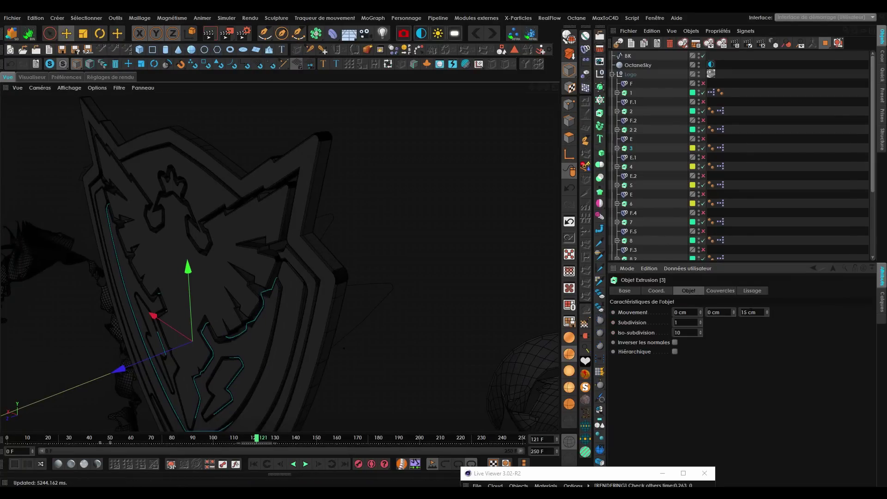
Set the BK spline's Z position to 15 cm and check its placement against the shield.
click(612, 75)
click(627, 56)
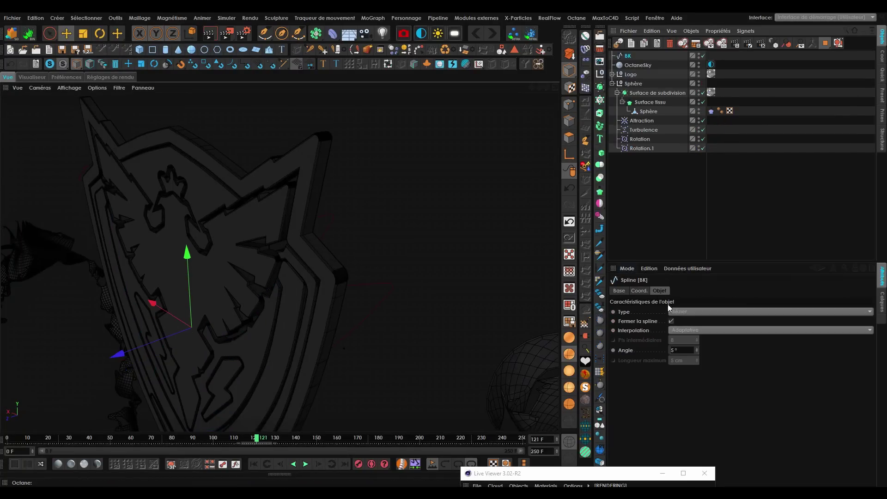
click(640, 290)
drag(667, 333, 601, 359)
text(-)
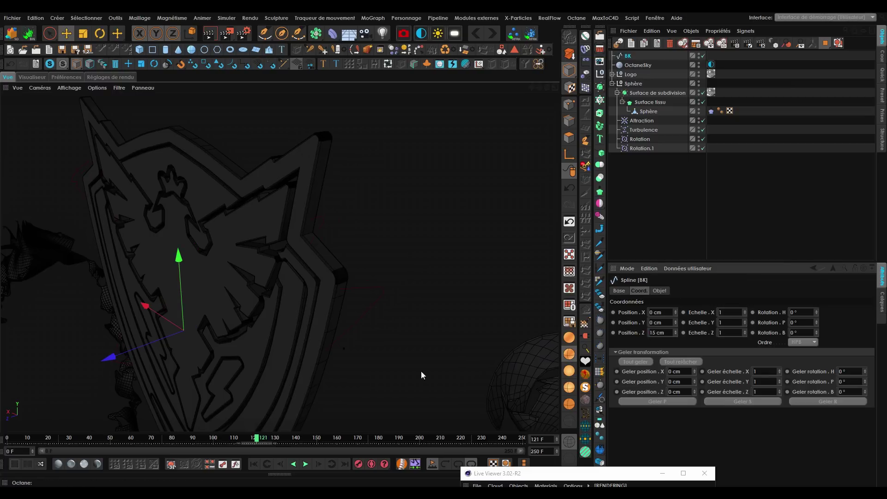
alt+drag(265, 314, 277, 298)
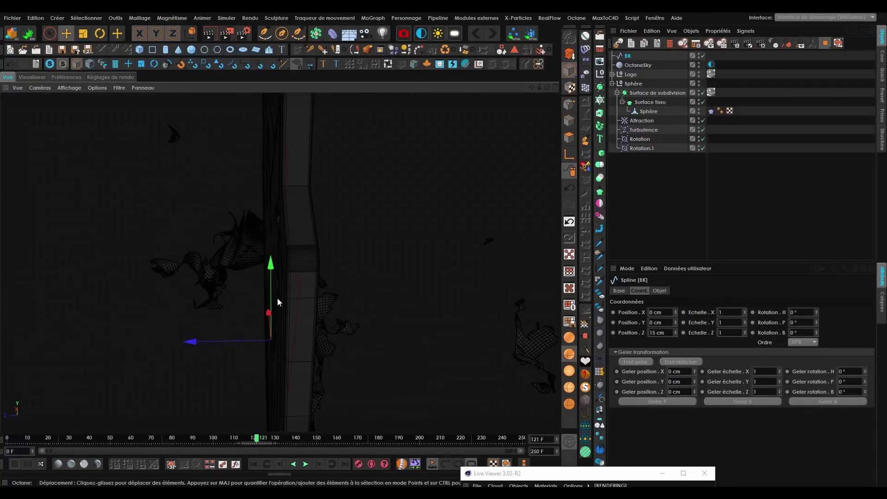
Check the cap and rounding settings of Extrusion object 1 in the Logo group.
click(612, 74)
click(629, 94)
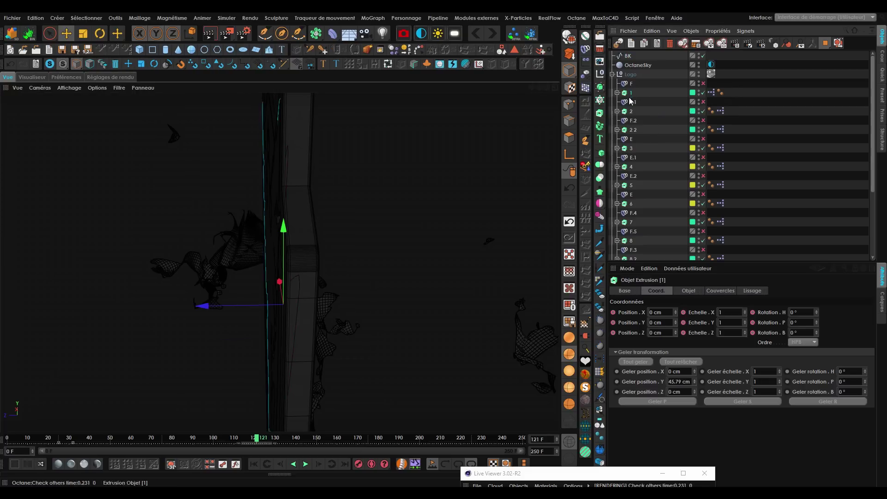
click(719, 291)
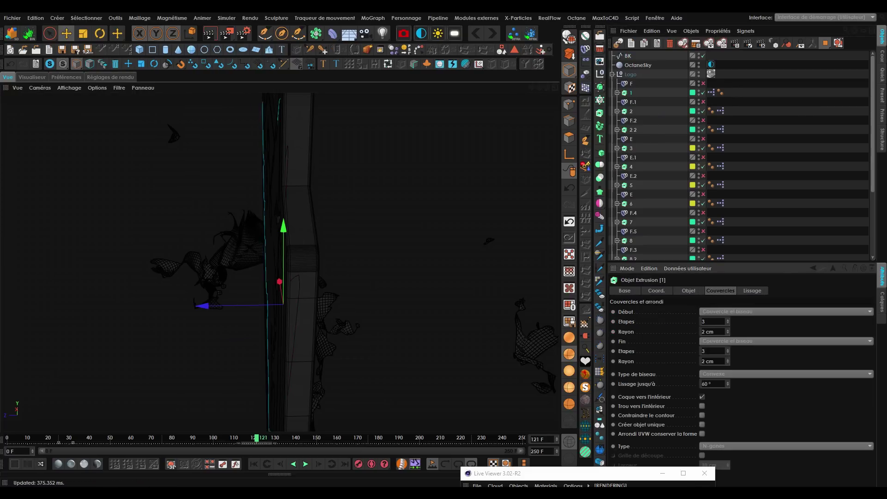
Collapse the Logo group and set the BK spline's Z position to 17 cm.
click(612, 74)
click(628, 55)
click(642, 291)
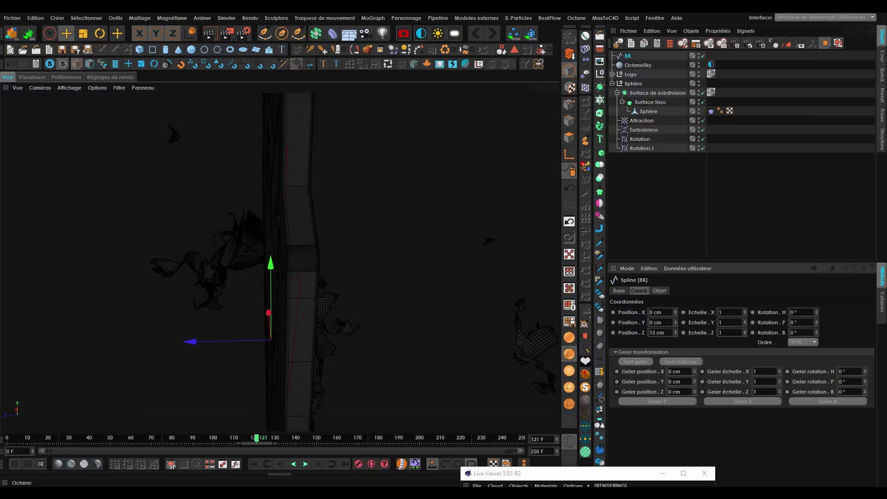
double_click(665, 333)
text(17)
key(Return)
Add an Extrusion object as the parent of the BK spline.
alt+drag(357, 309, 333, 293)
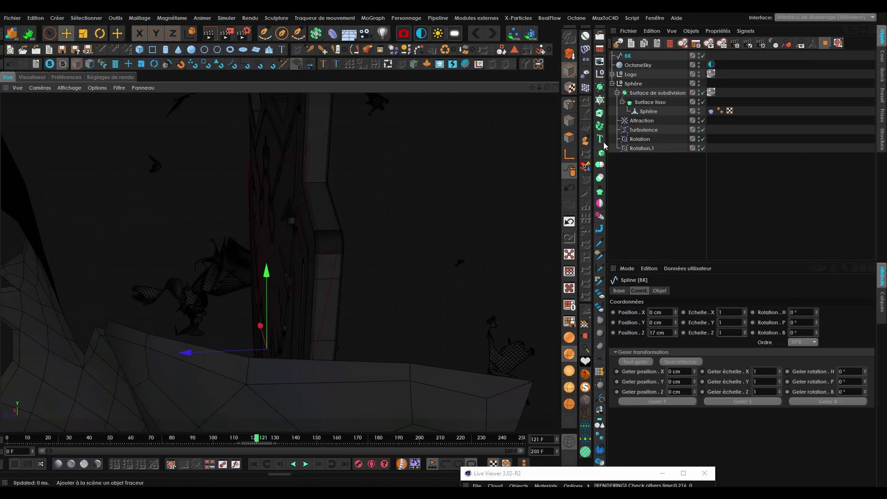
alt+click(602, 148)
alt+drag(318, 297, 370, 282)
Try different depths for the new Extrusion object, including -20 cm, and set its Z movement to 15 cm.
click(688, 290)
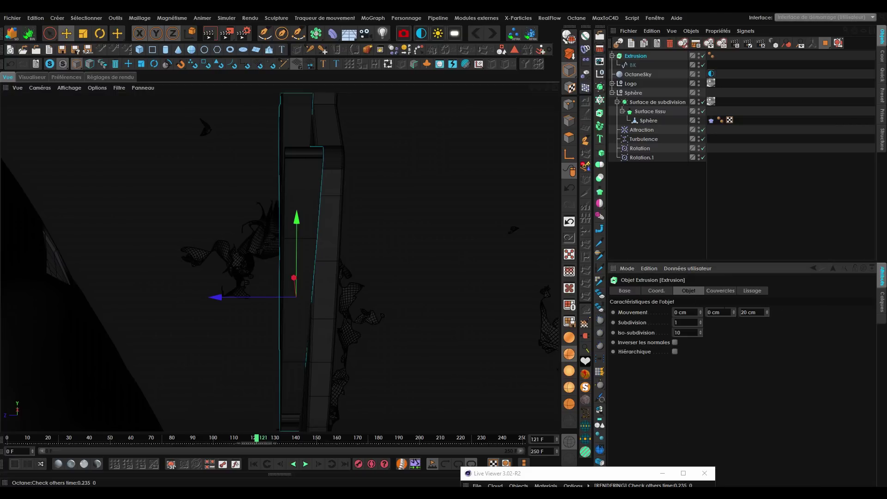
drag(768, 315, 769, 296)
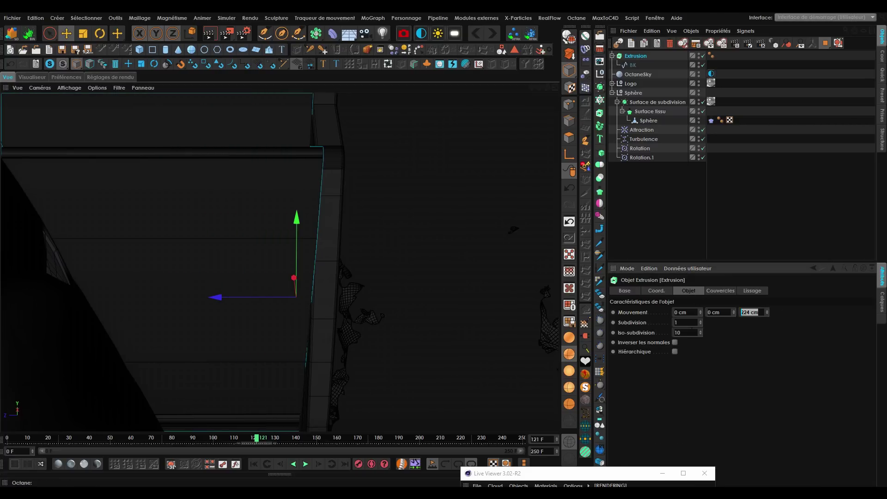
key(Return)
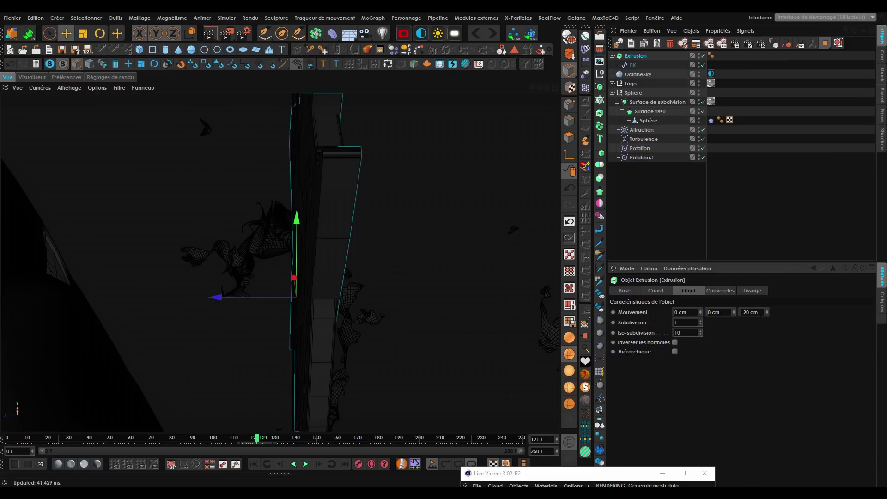
drag(769, 314, 769, 308)
text(15)
key(Return)
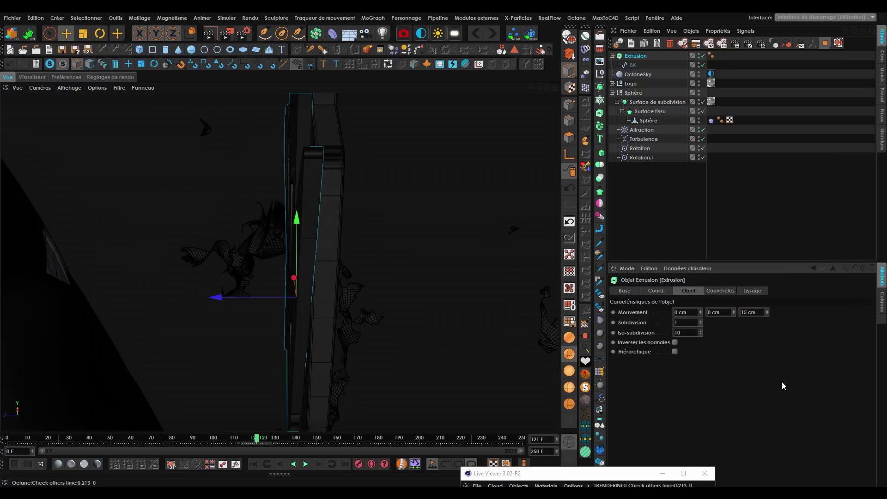
Set the BK spline's adaptive interpolation angle to 0° and inspect the smoothness of its extruded edges.
scroll(309, 300, up, 5)
alt+drag(347, 148, 530, 131)
click(632, 65)
alt+drag(385, 213, 381, 252)
alt+drag(434, 225, 370, 310)
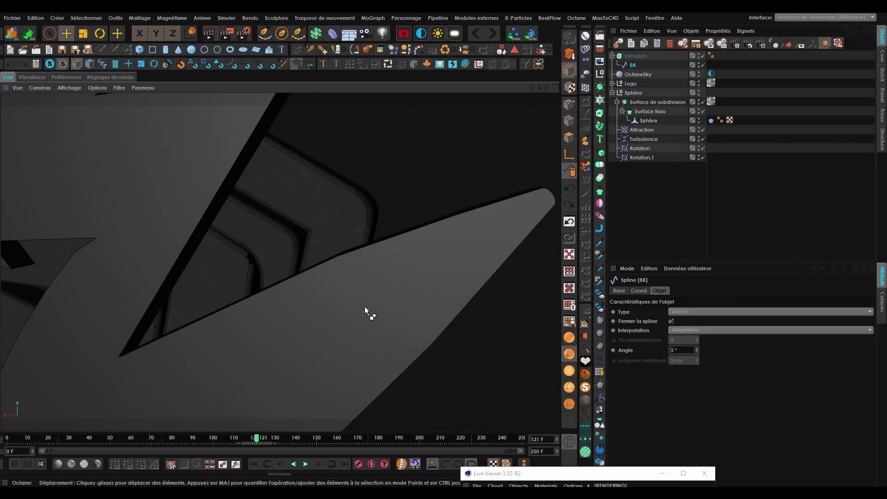
double_click(685, 350)
text(0)
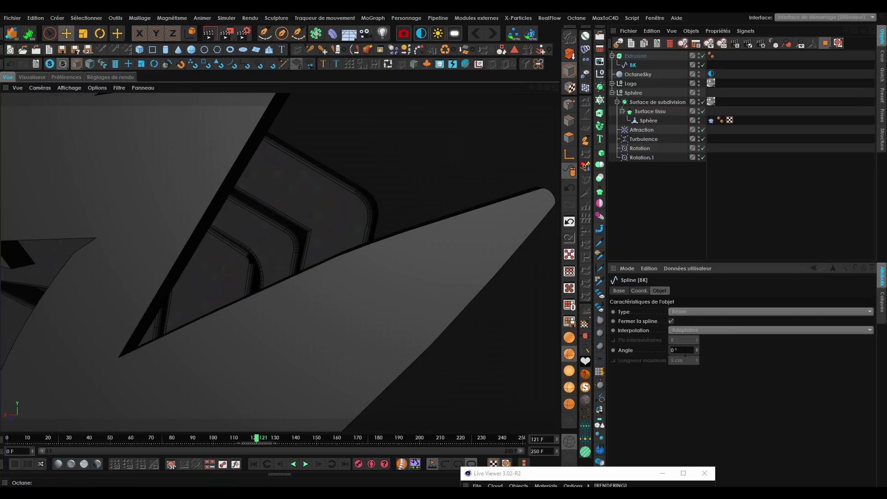
scroll(419, 225, down, 3)
mouse_move(420, 225)
alt+mouse_down()
mouse_move(395, 342)
mouse_move(375, 258)
mouse_move(403, 218)
mouse_move(332, 319)
mouse_move(241, 305)
mouse_move(379, 294)
mouse_move(259, 221)
alt+mouse_up()
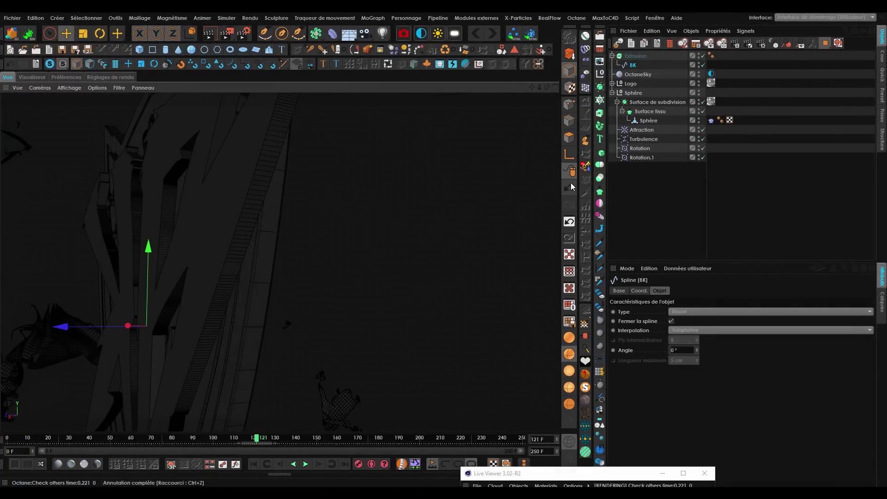
Adjust the Z movement of the BK spline's Extrusion object and check its depth against the shield.
click(636, 56)
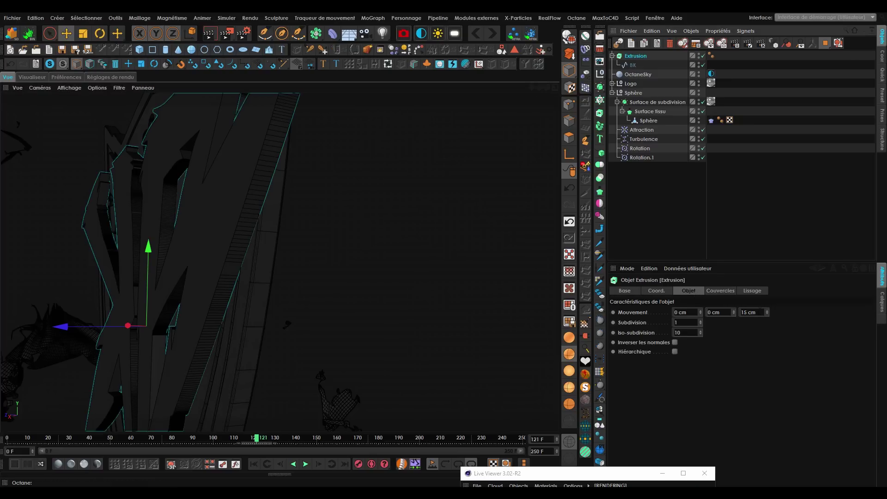
drag(760, 311, 660, 336)
key(Return)
alt+drag(225, 297, 215, 318)
Set the Extrusion object's Z position to 18.5 cm and check its spacing from the shield in a side view.
click(660, 291)
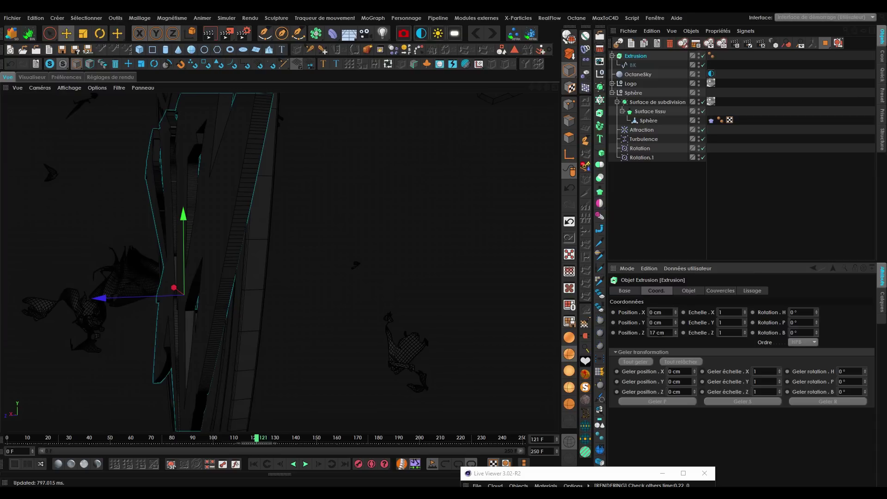
scroll(671, 334, up, 2)
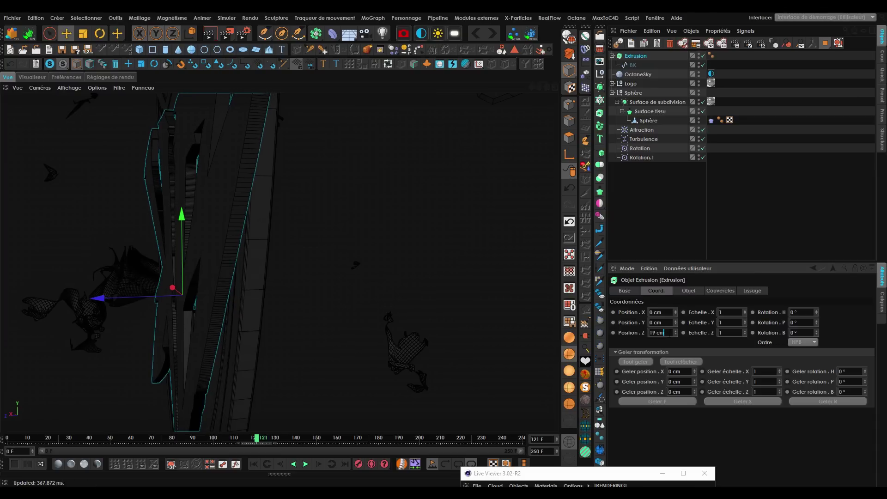
scroll(653, 332, down, 2)
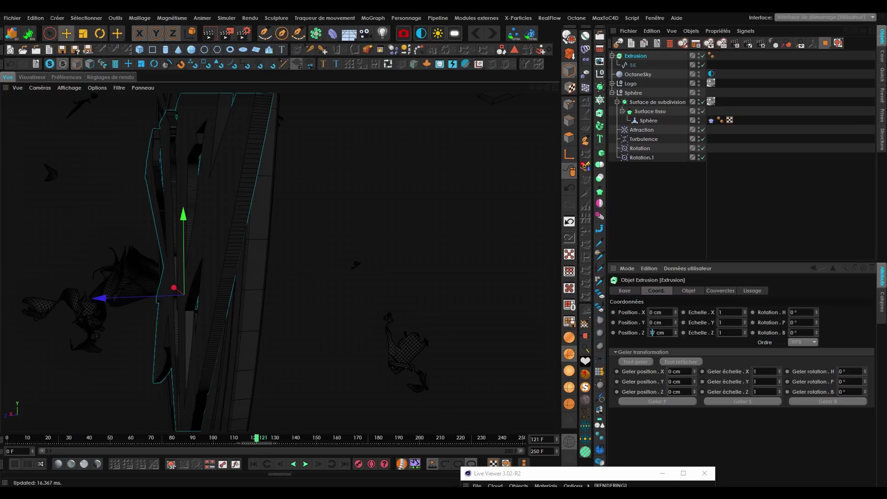
scroll(653, 333, up, 1)
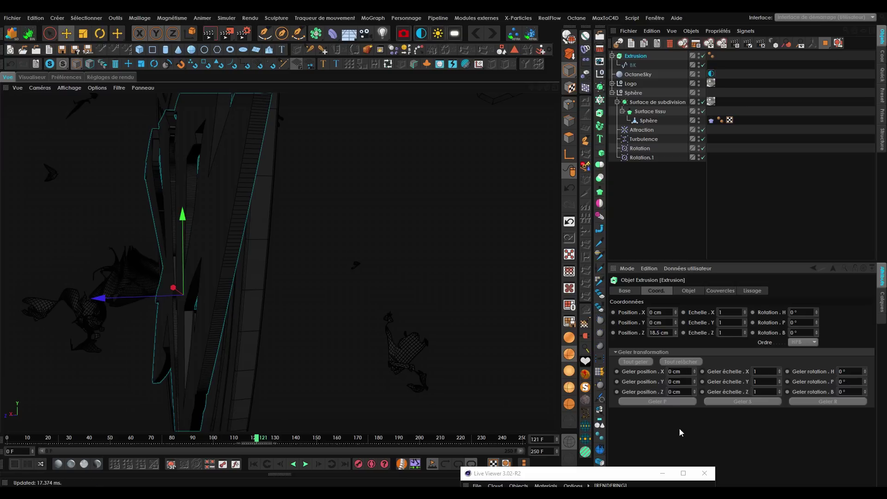
scroll(244, 258, up, 3)
alt+drag(223, 259, 200, 258)
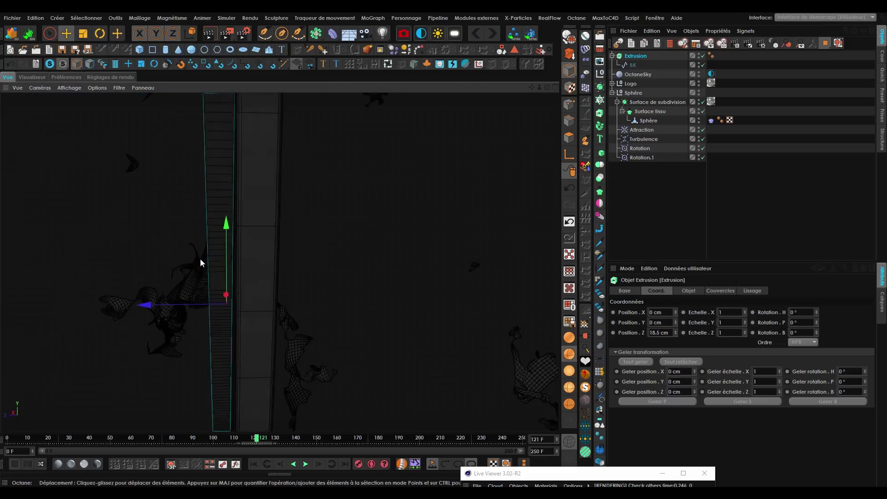
Set both the start and end caps of the Extrusion object to "Couvercle et biseau".
click(714, 292)
click(714, 312)
click(724, 353)
click(728, 341)
click(723, 369)
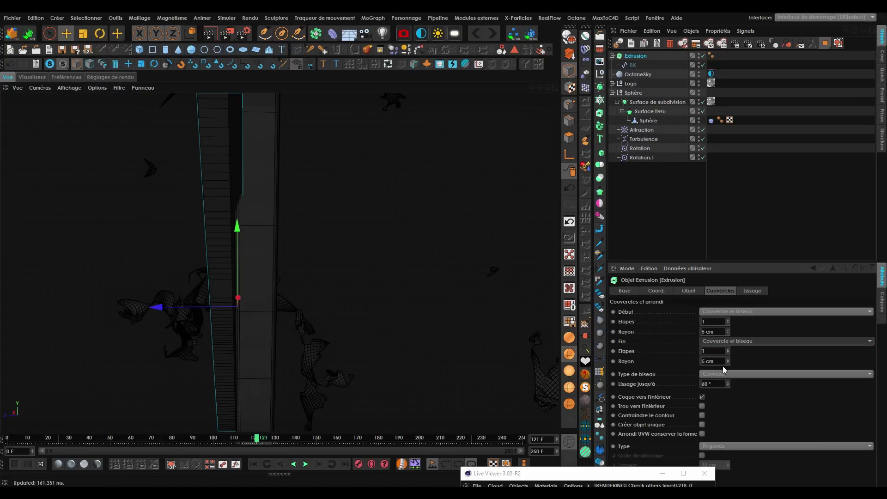
Set the bevel radius to 1.5 cm with 3 steps on both caps and inspect the rounded edges.
drag(720, 362, 649, 376)
drag(720, 332, 698, 353)
text(1.5)
key(Tab)
text(3)
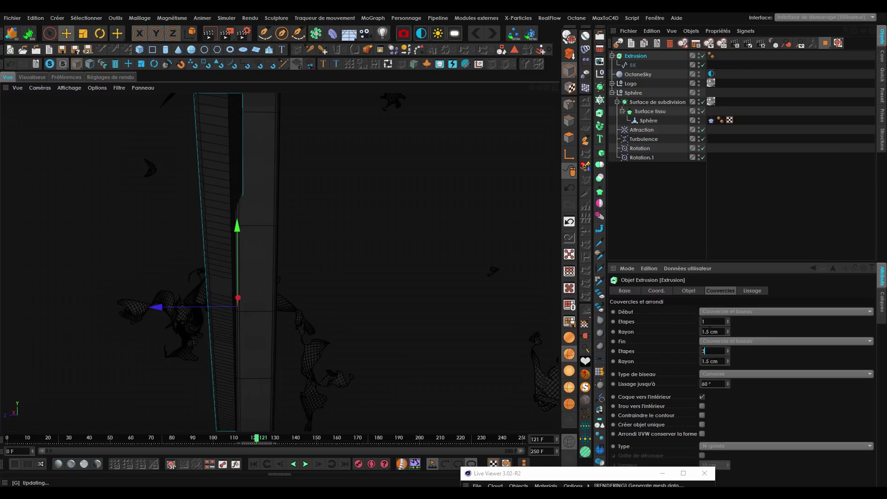
alt+drag(218, 201, 329, 271)
Duplicate the BK spline outside the Extrusion object and select the Extrusion object again.
click(634, 65)
ctrl+drag(634, 65, 634, 52)
click(662, 66)
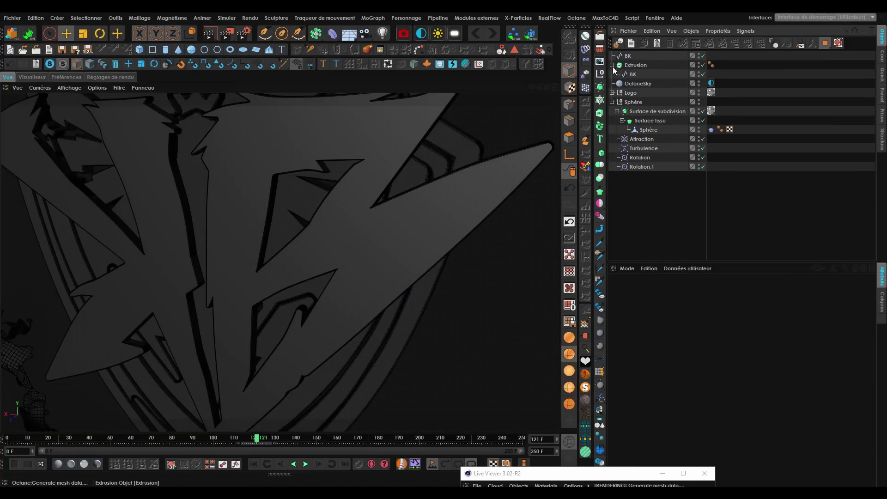
click(612, 66)
click(629, 66)
Switch to the 087-Brutal-KeroZen Intro video and compare its finished BK emblem with the extruded letters on the shield.
alt+drag(248, 301, 306, 229)
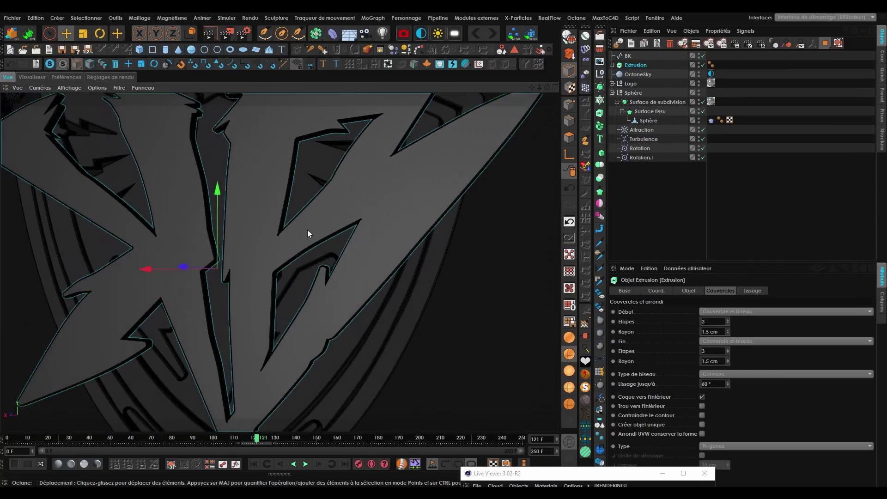
scroll(335, 300, down, 6)
alt+drag(527, 176, 543, 176)
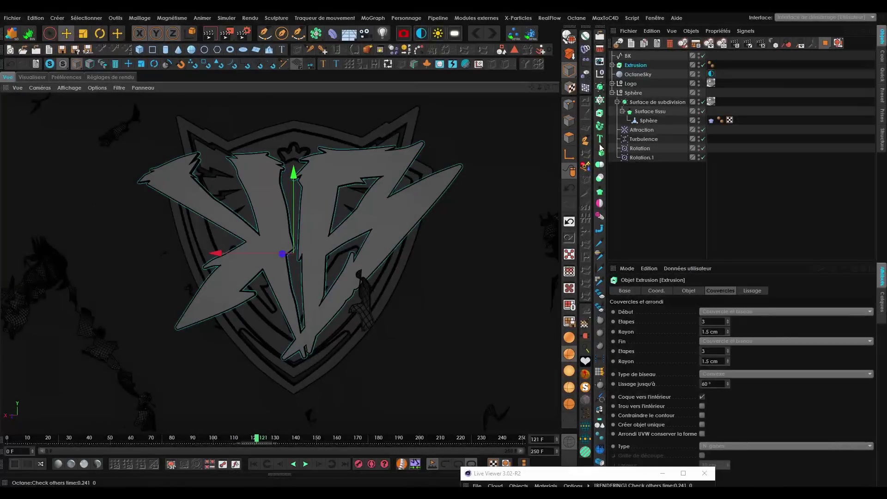
key(alt+Tab)
drag(393, 350, 509, 353)
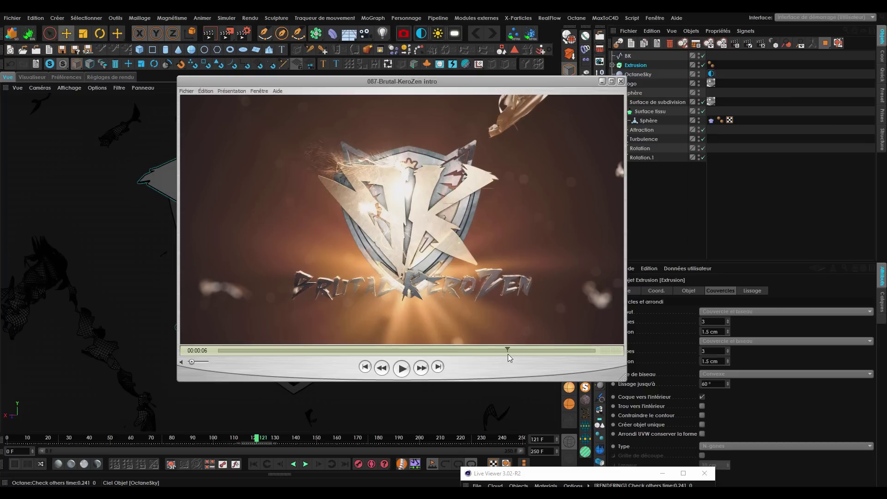
drag(442, 85, 664, 93)
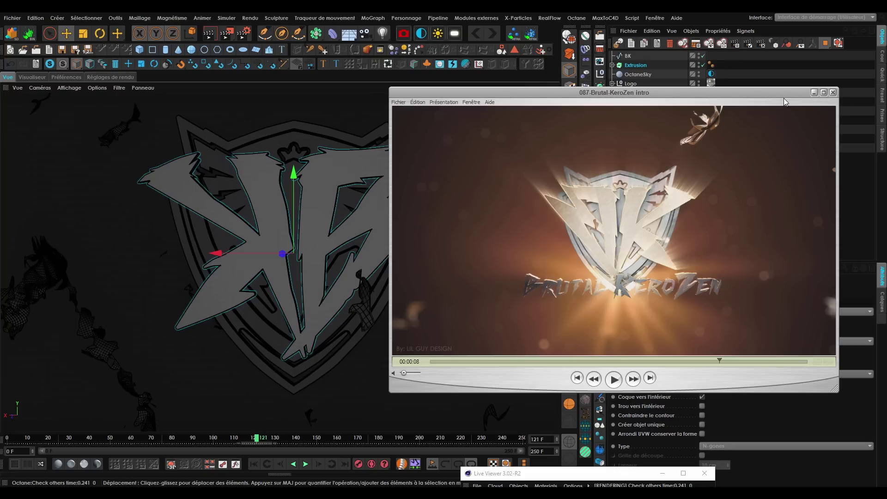
click(814, 92)
Select both BK splines and select all their points in point mode.
click(612, 65)
click(632, 74)
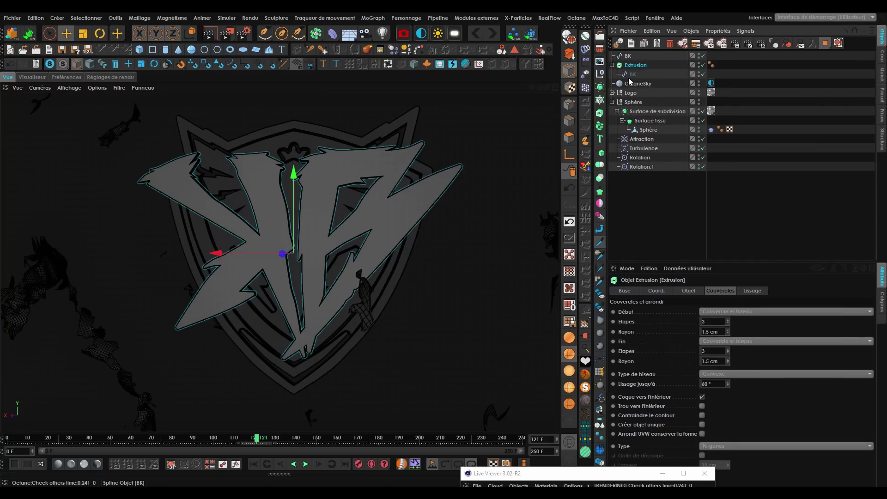
ctrl+click(628, 56)
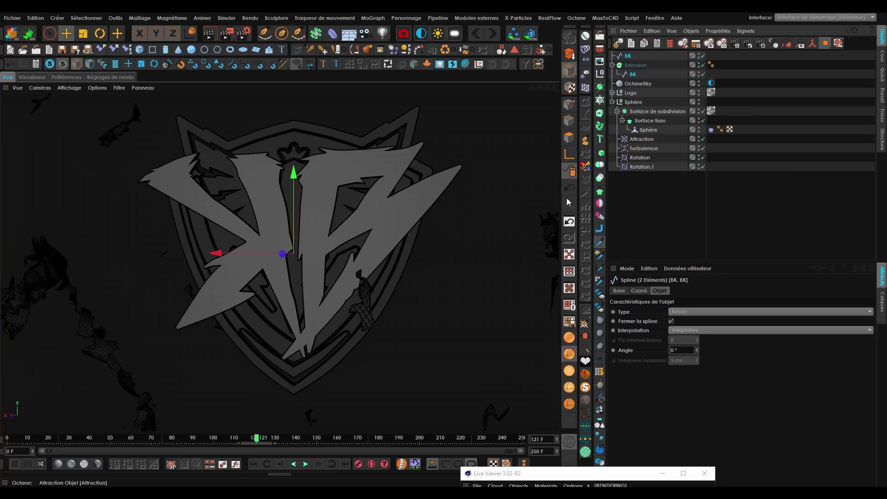
click(571, 107)
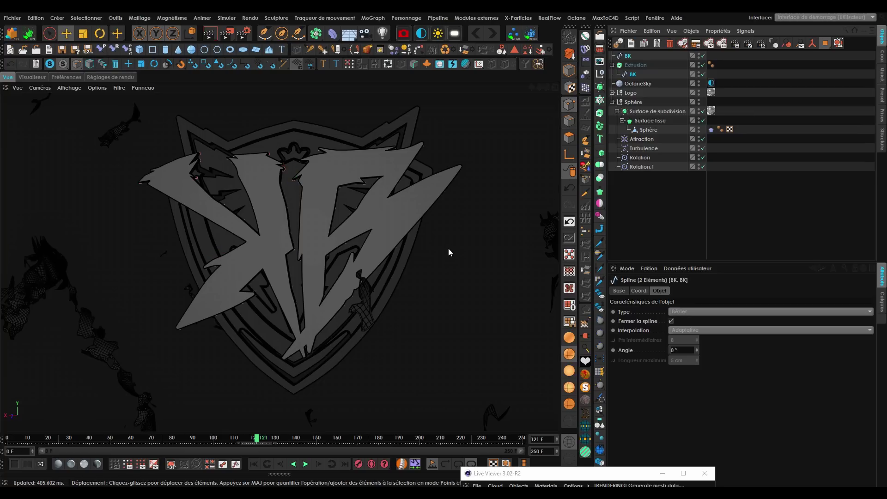
key(ctrl+a)
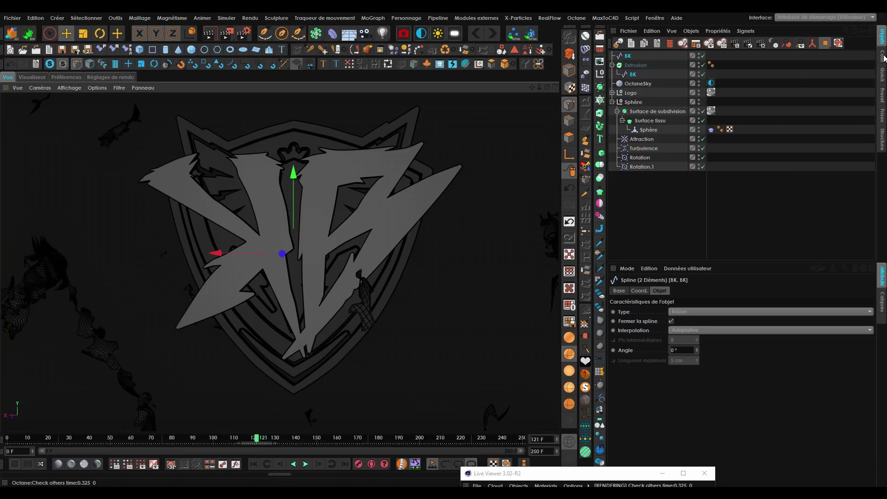
Compare the coordinates of the two BK splines and disable the Extrusion object.
click(628, 55)
click(639, 290)
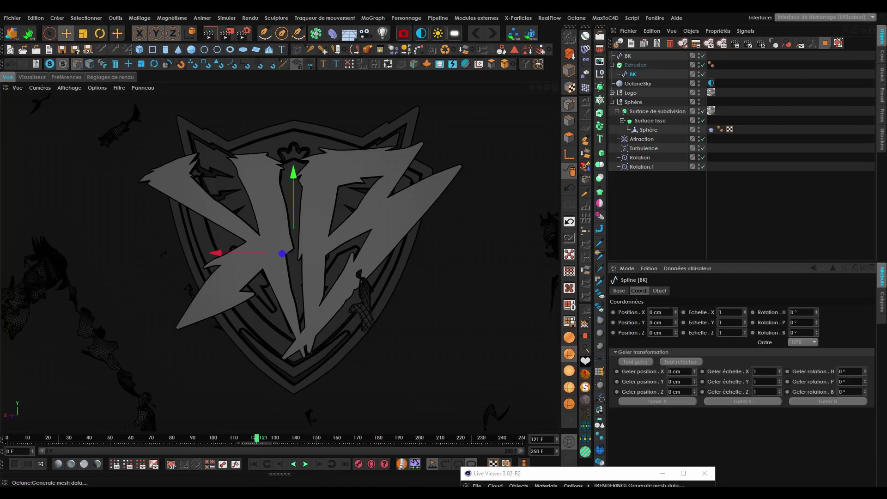
ctrl+click(634, 74)
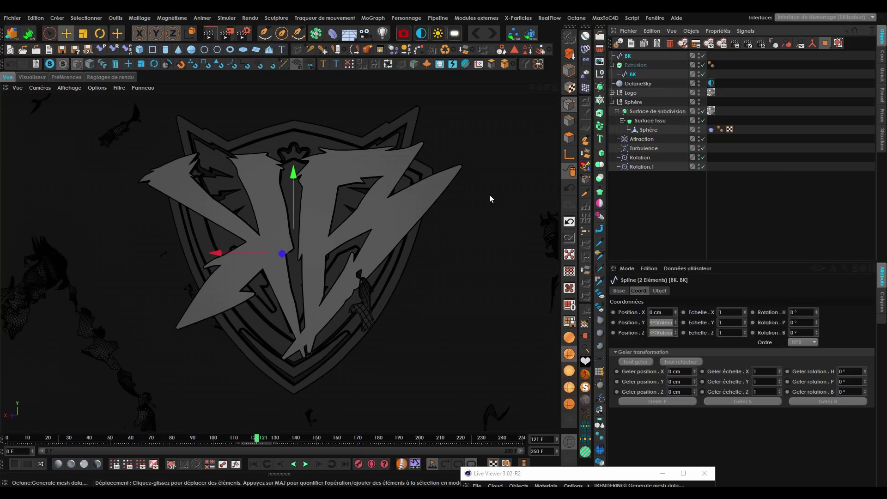
click(703, 65)
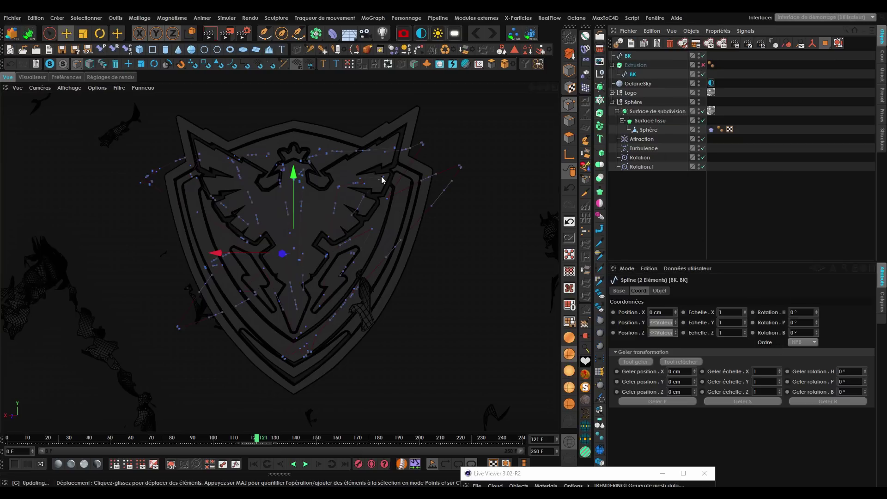
Select only the BK spline under the Extrusion object and display the position and size of its points.
click(882, 62)
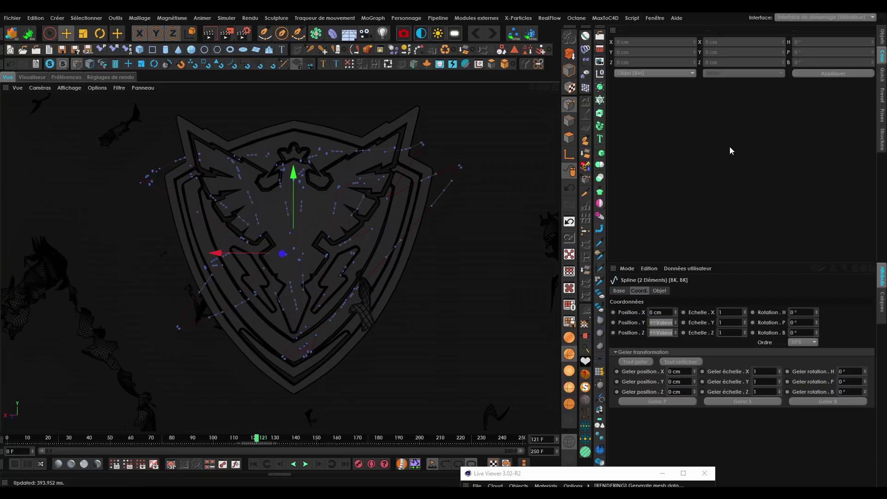
click(882, 40)
click(632, 74)
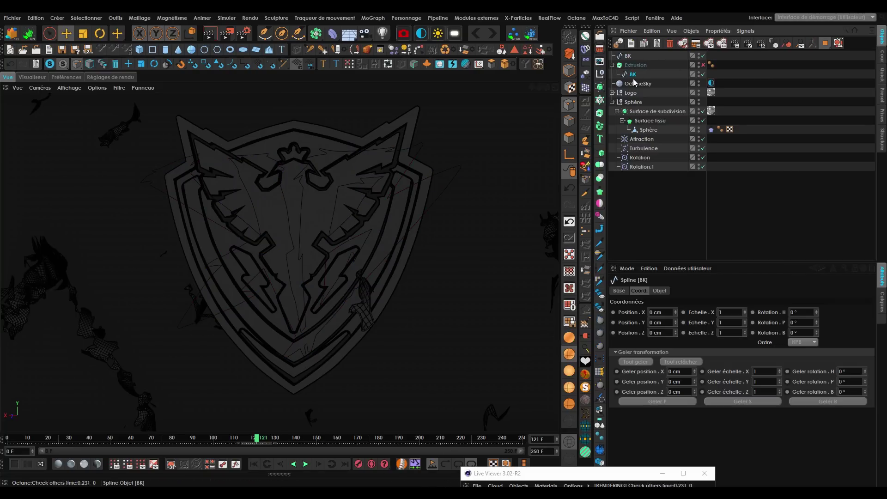
click(883, 60)
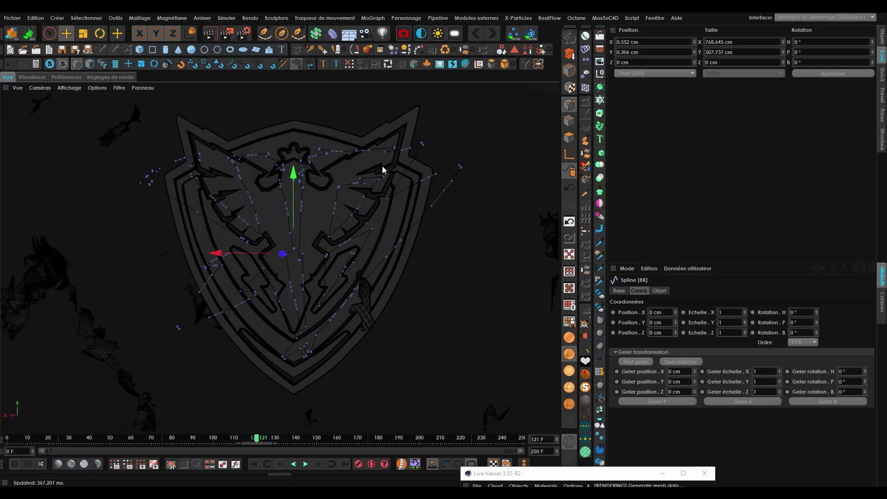
Try to flip the BK spline's points horizontally with the Scale tool along the X axis.
scroll(383, 169, up, 3)
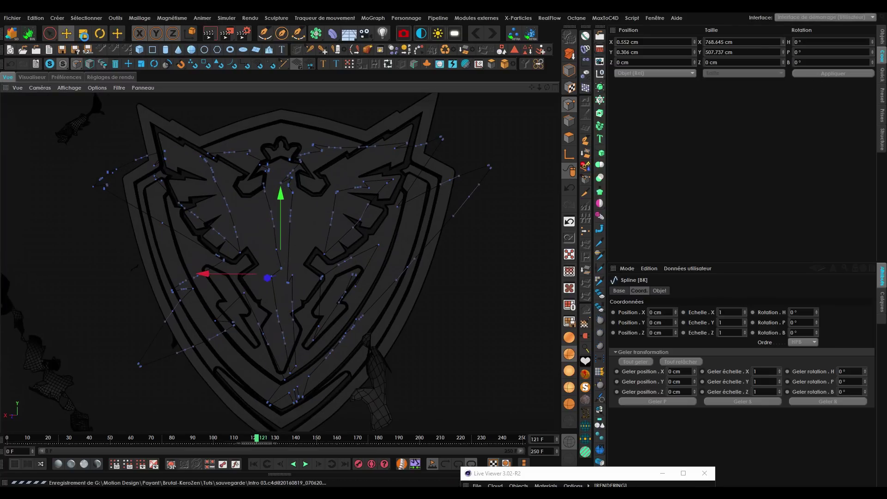
click(83, 34)
mouse_move(205, 278)
mouse_down()
mouse_move(179, 285)
mouse_move(216, 289)
mouse_up()
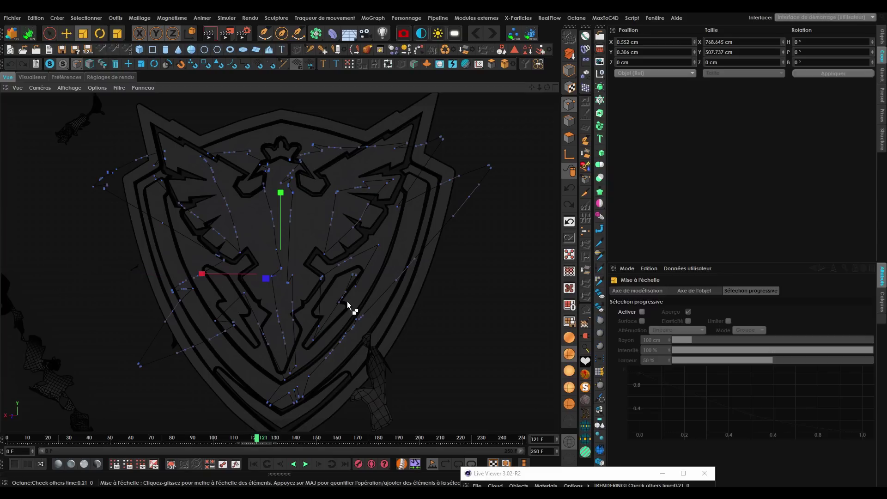
drag(204, 275, 225, 277)
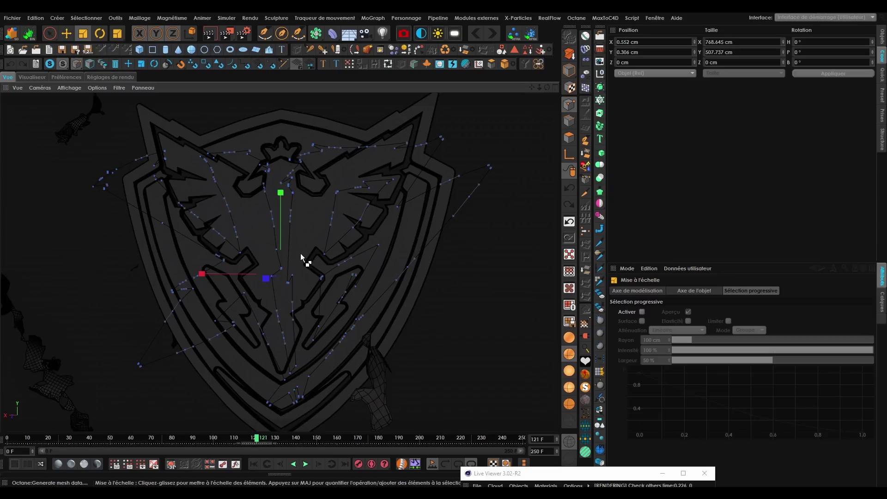
Try an X size of 0 cm on the BK spline's points and undo it.
double_click(718, 42)
text(0)
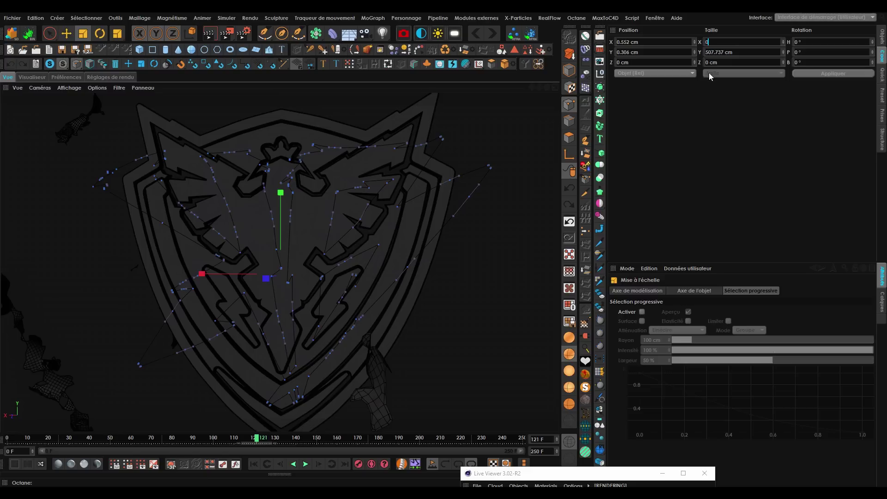
click(825, 74)
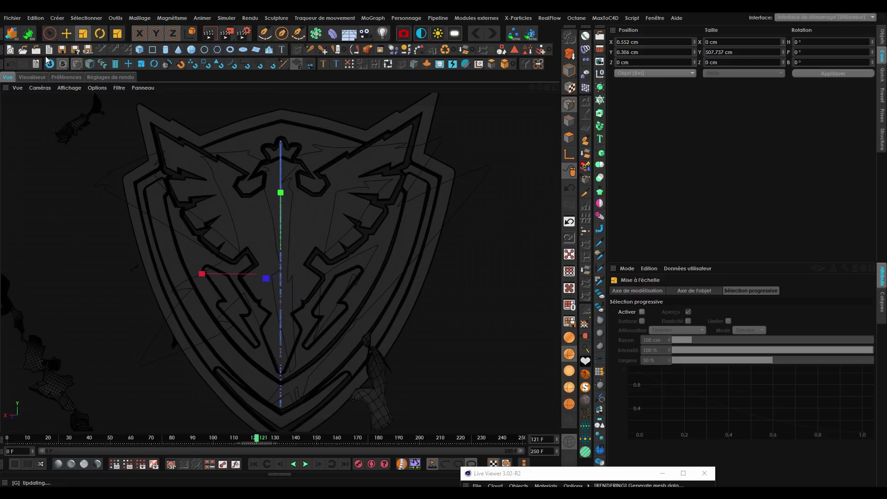
click(12, 66)
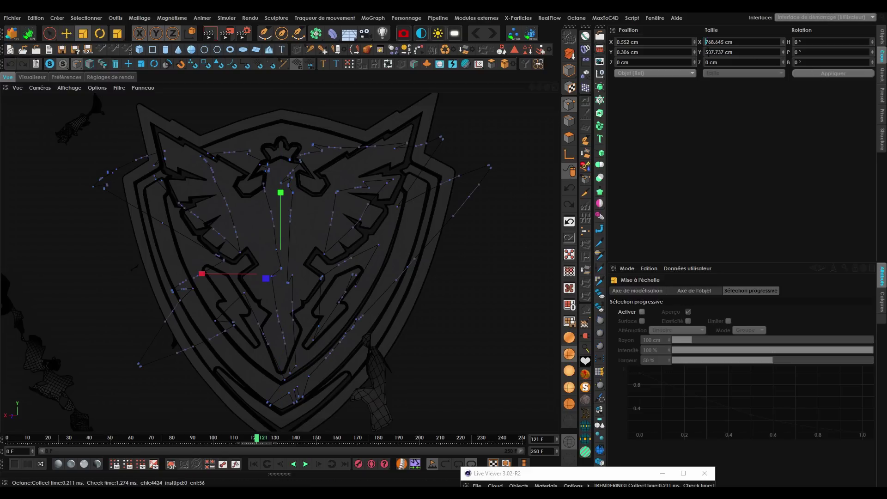
Mirror the BK spline's points horizontally by applying the negative of their current X size.
click(804, 75)
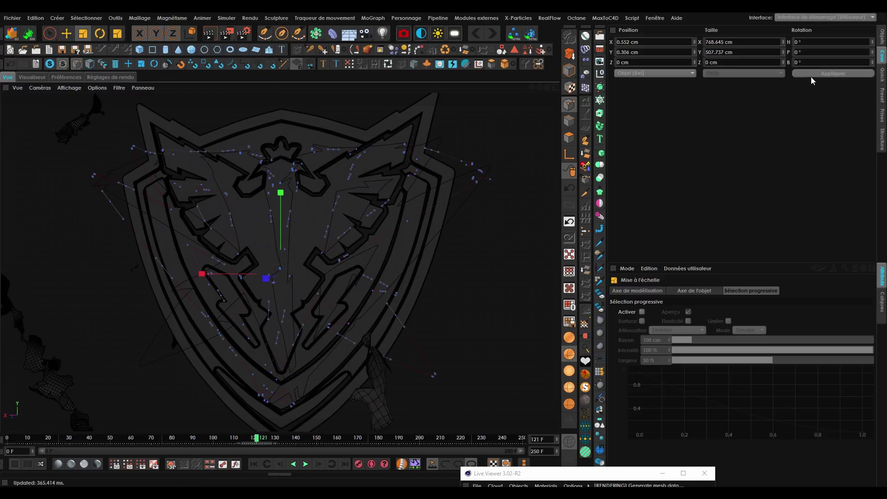
scroll(317, 263, down, 1)
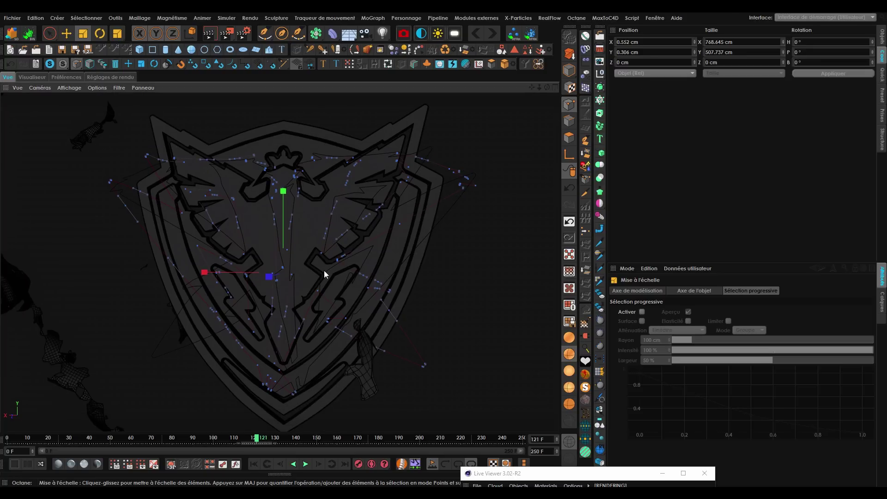
click(707, 44)
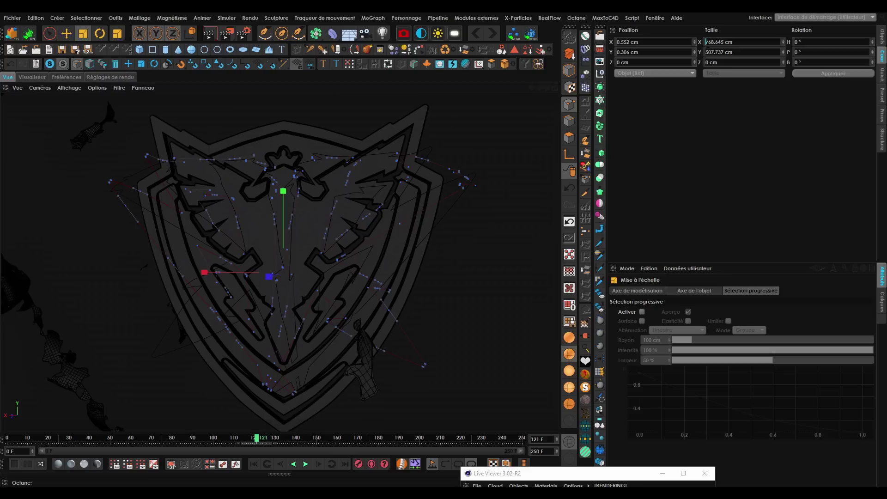
Delete the duplicate BK spline outside the Extrusion object and re-enable the Extrusion object.
click(881, 36)
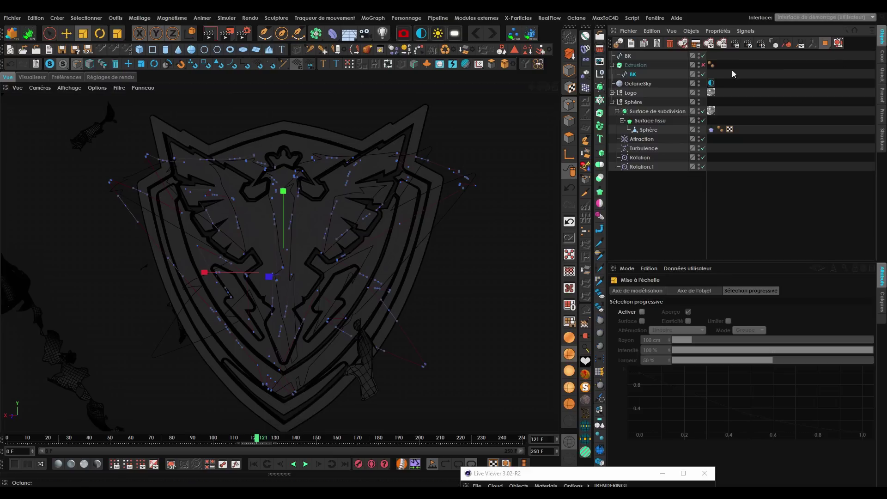
click(631, 58)
click(670, 44)
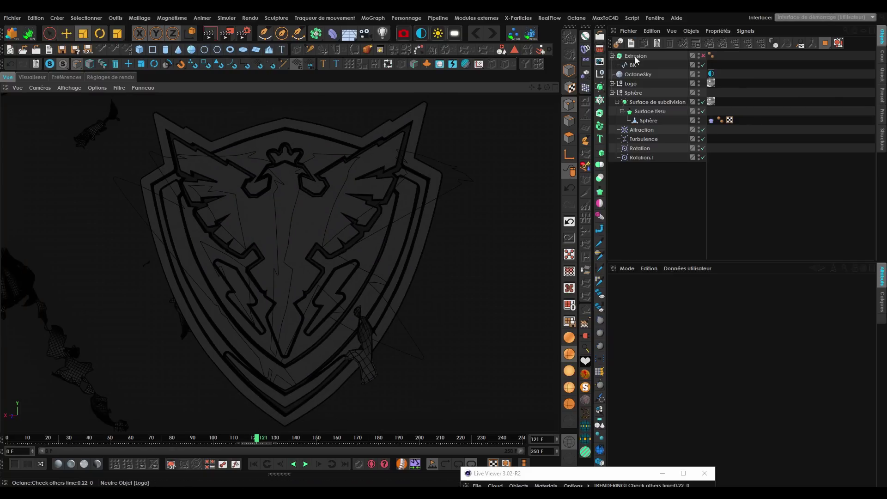
click(703, 56)
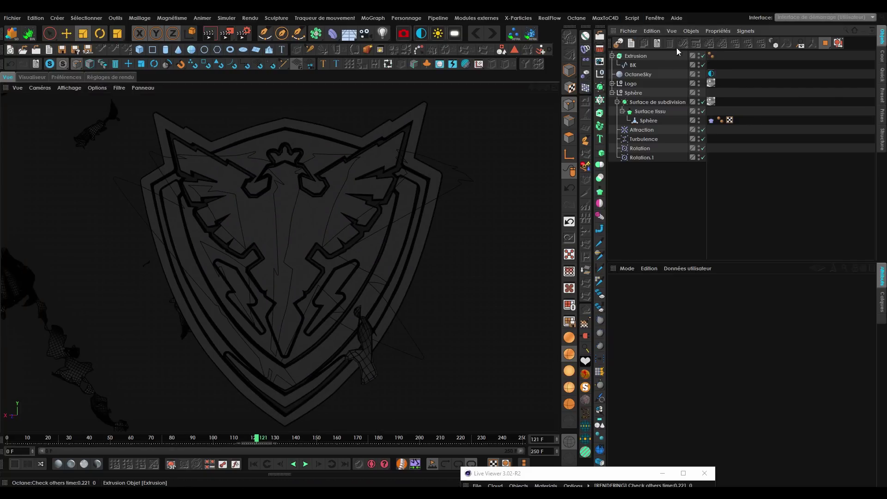
Check the emblem in the reference video, and place a copy of the BK spline outside the Extrusion object.
key(alt+Tab)
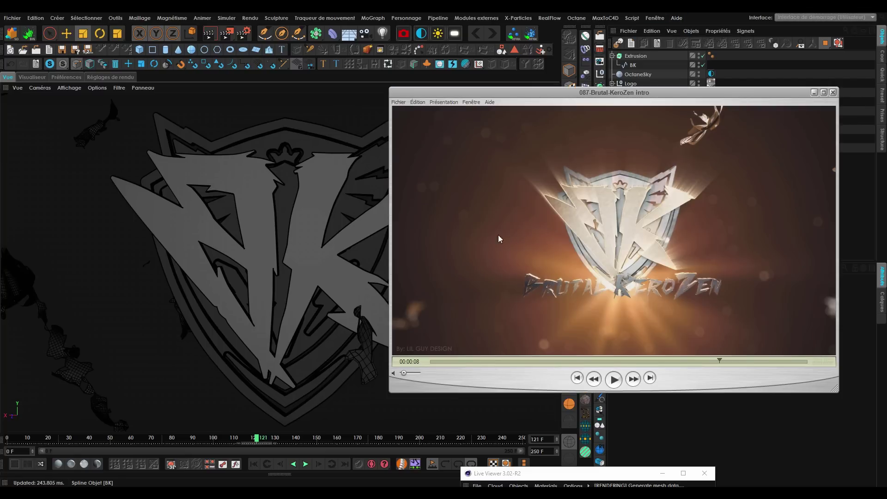
click(814, 93)
ctrl+drag(630, 65, 621, 52)
click(612, 65)
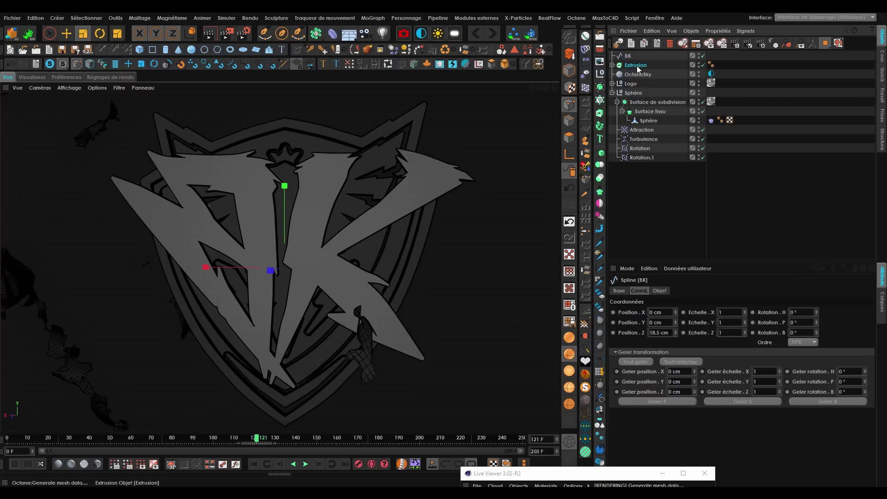
Make the Extrusion object editable and merge it with all its child parts into a single polygon object, deleting the originals.
click(635, 66)
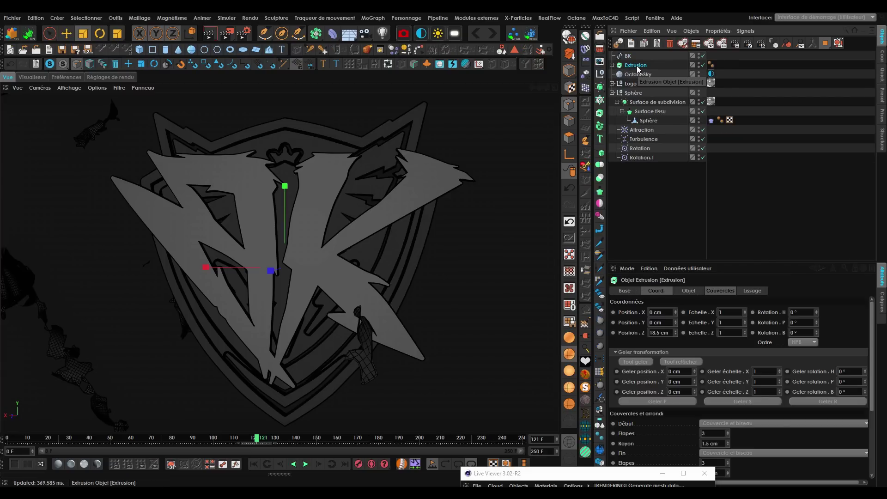
key(c)
alt+drag(363, 208, 489, 176)
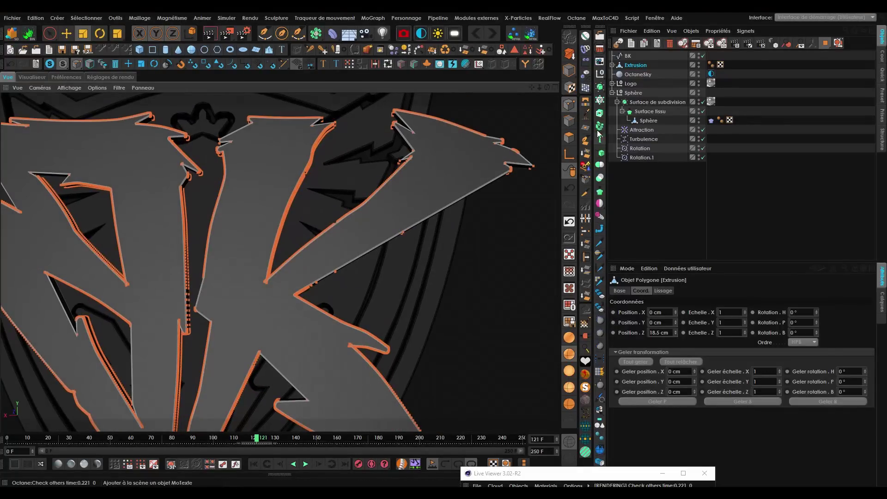
middle_click(635, 66)
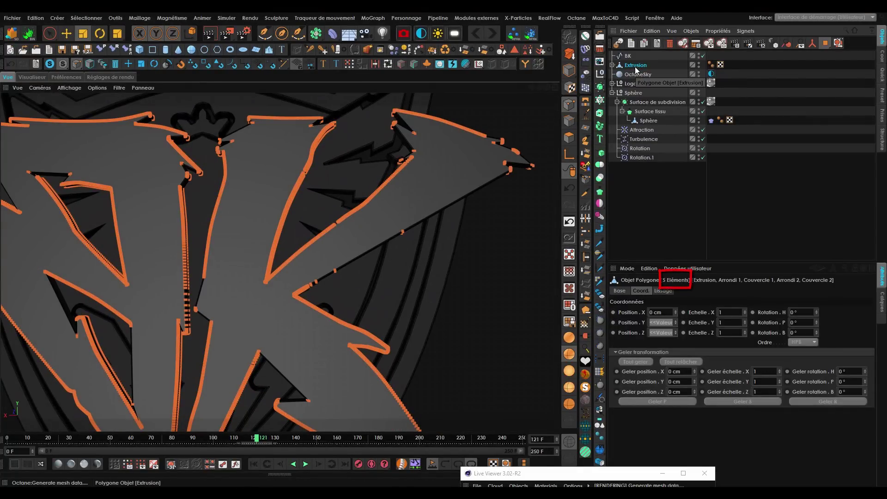
key(ctrl+Delete)
click(691, 31)
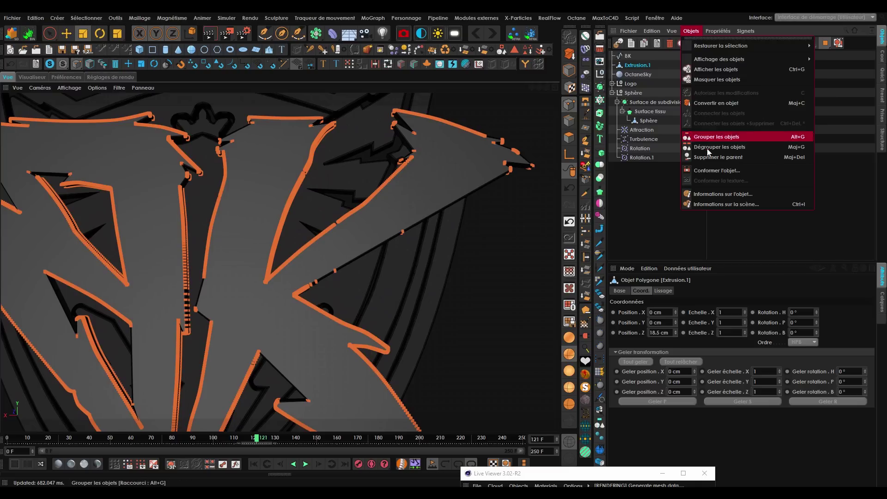
click(670, 156)
alt+drag(371, 200, 370, 226)
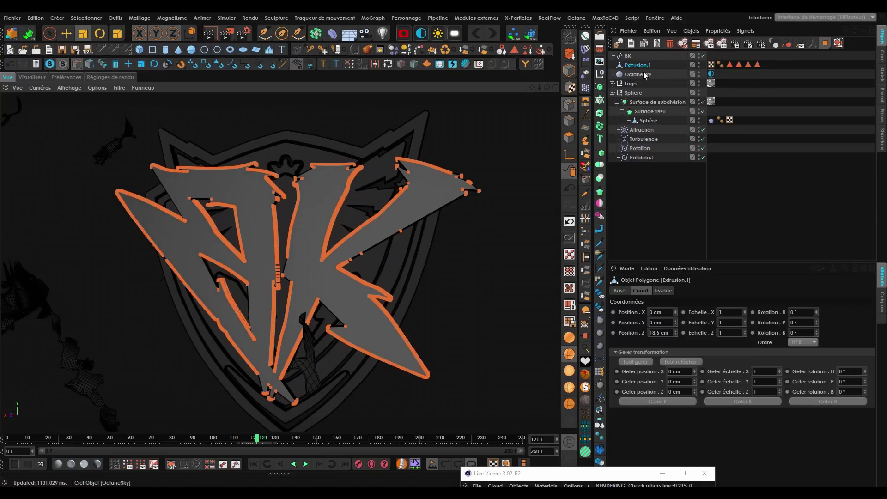
Rename the merged polygon object as Bk.
double_click(641, 66)
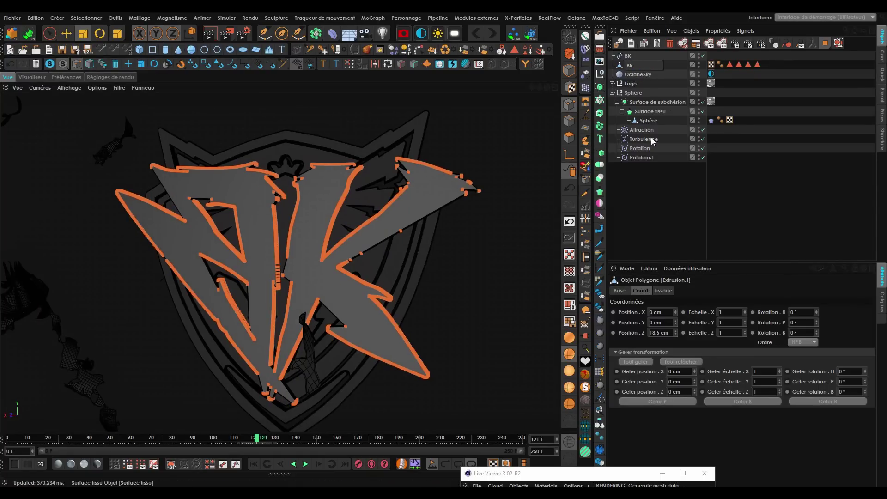
key(Return)
alt+drag(305, 248, 264, 241)
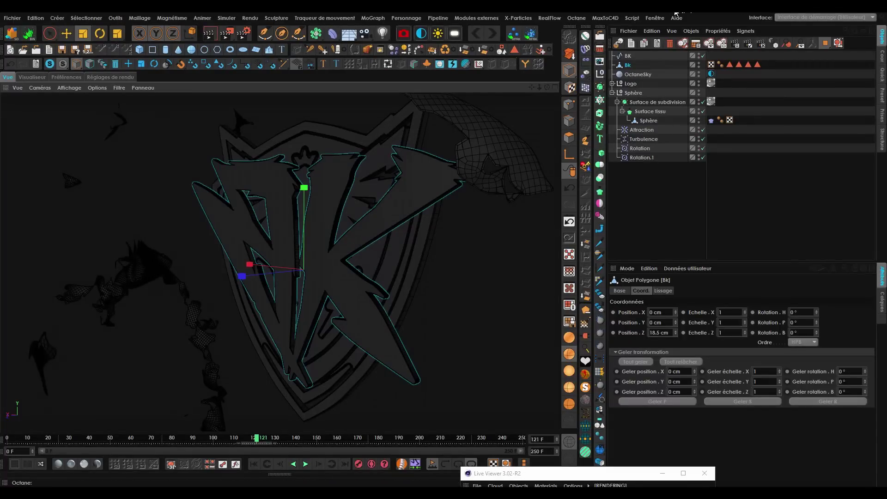
Examine how the BK emblem's fragments assemble over the shield in the reference video around 4 to 5 seconds.
click(682, 10)
click(628, 363)
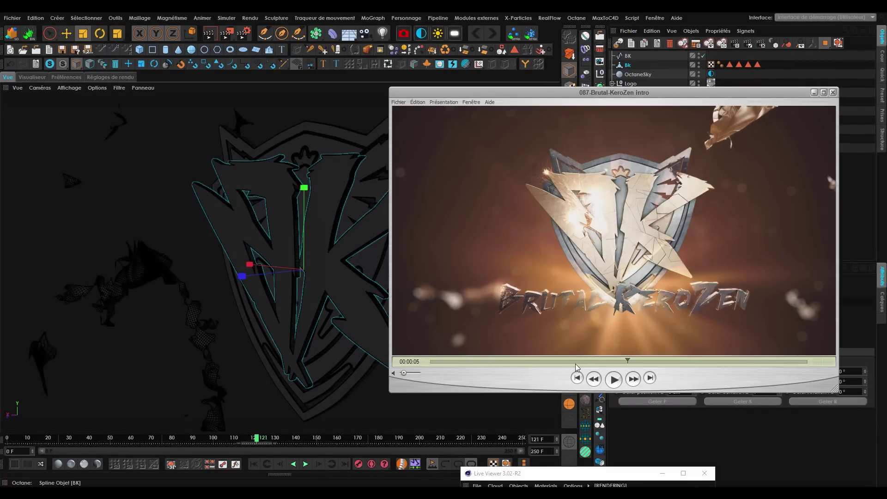
drag(589, 365, 573, 367)
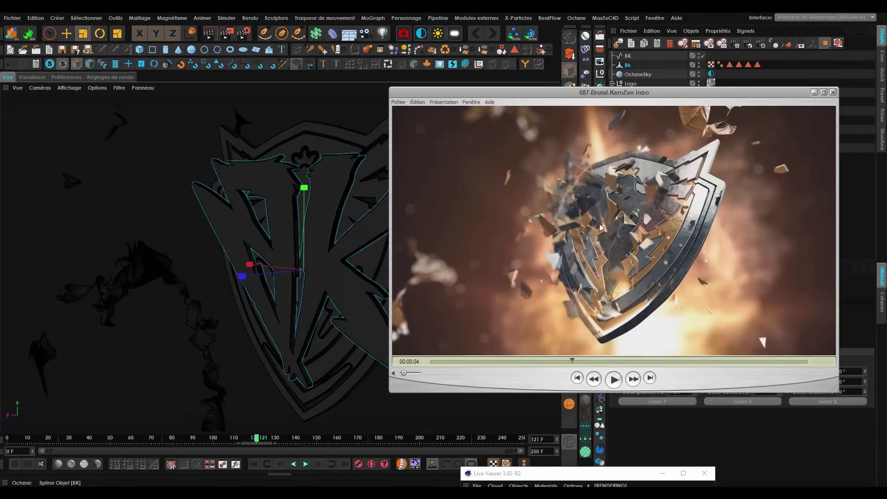
click(815, 93)
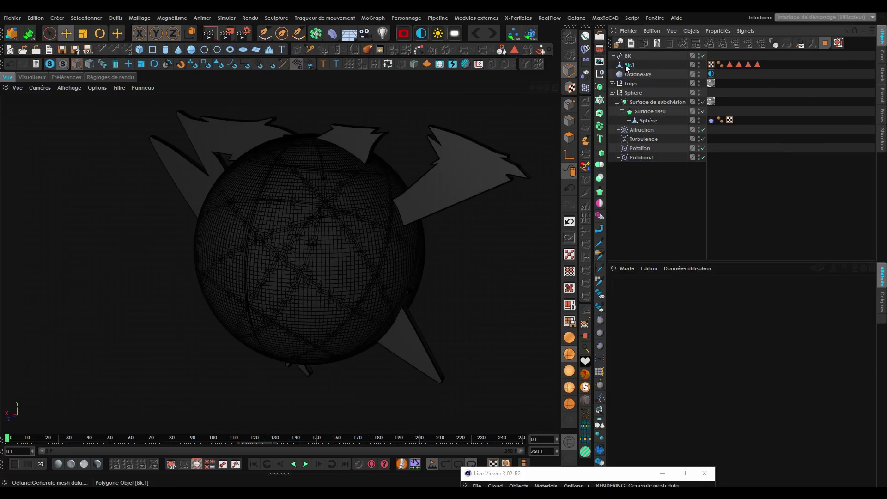
Break the Bk.1 polygon object into 50 random pieces with Thrausi.
click(626, 64)
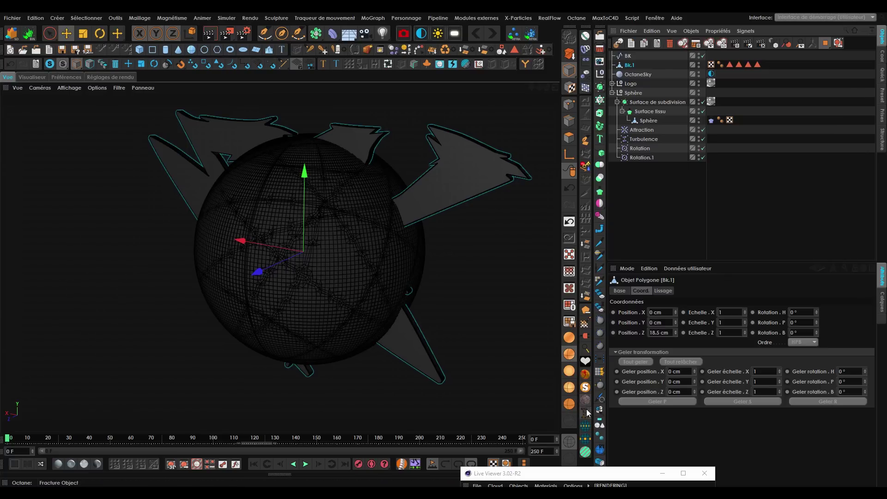
click(585, 374)
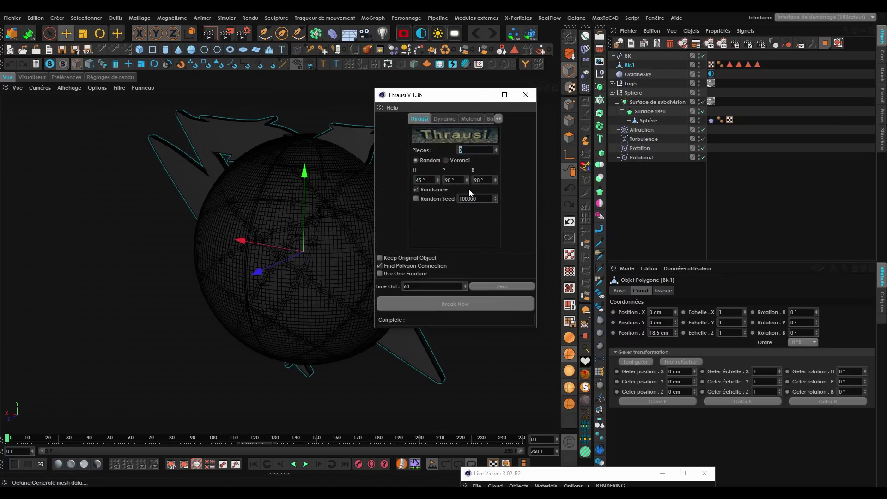
drag(451, 103, 405, 97)
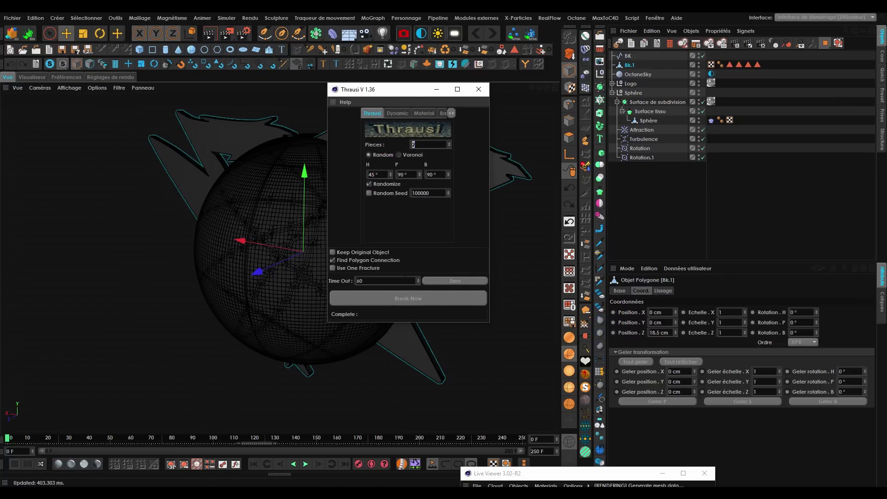
text(CC)
click(478, 89)
key(shift+c)
text(thr)
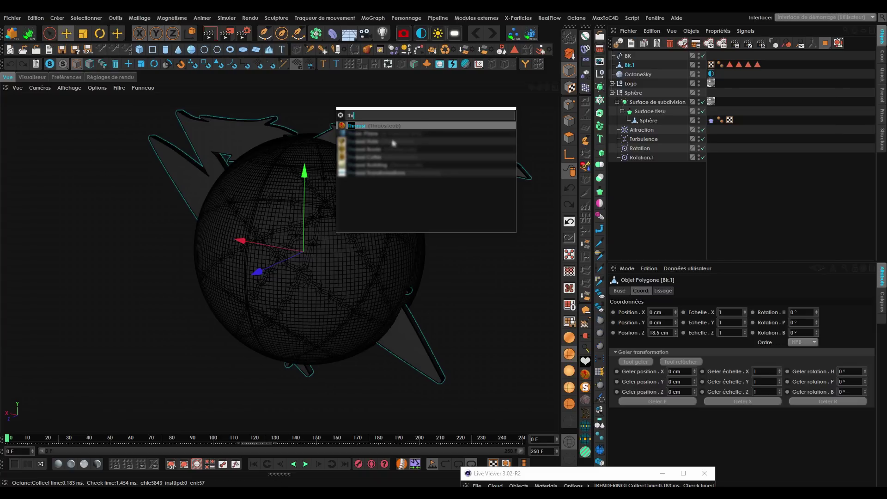
click(380, 128)
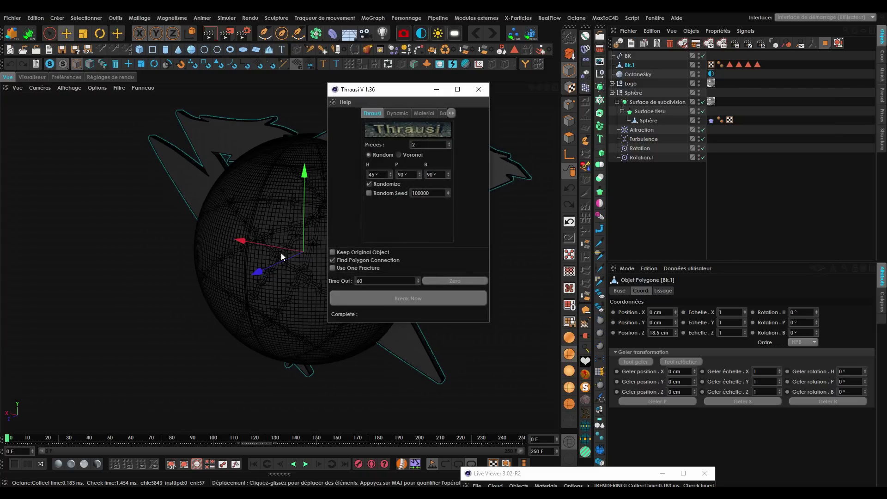
text(50)
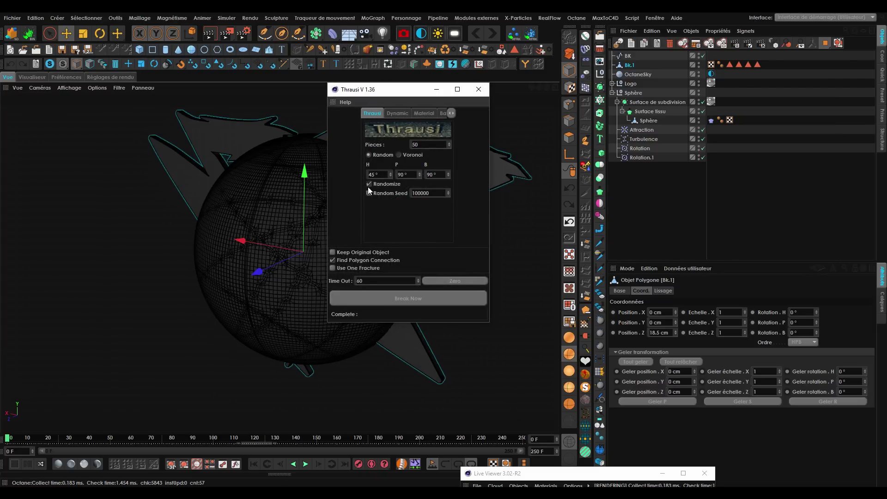
click(407, 300)
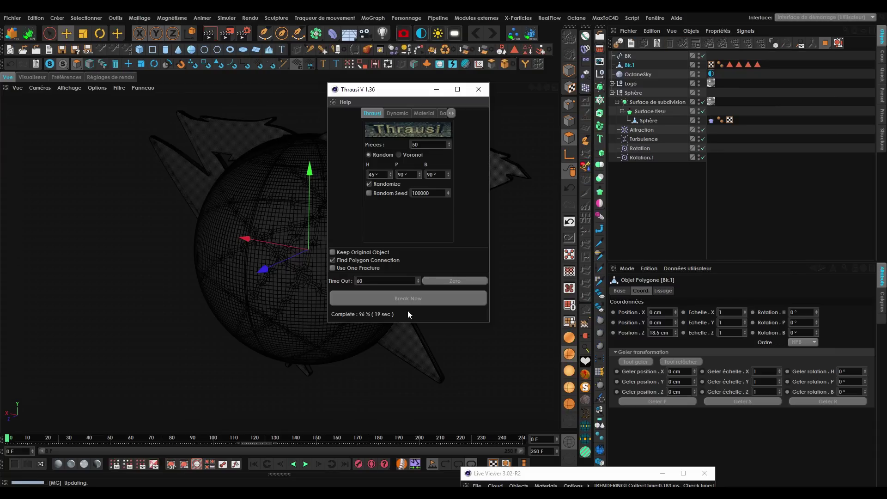
click(478, 89)
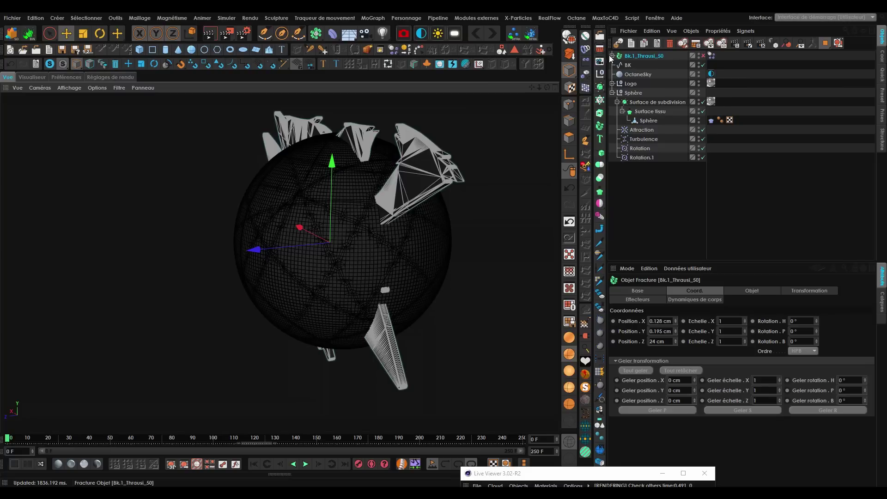
Delete the body dynamics tag from the Bk.1_Thrausi_50 Fracture object and enable the object.
click(612, 56)
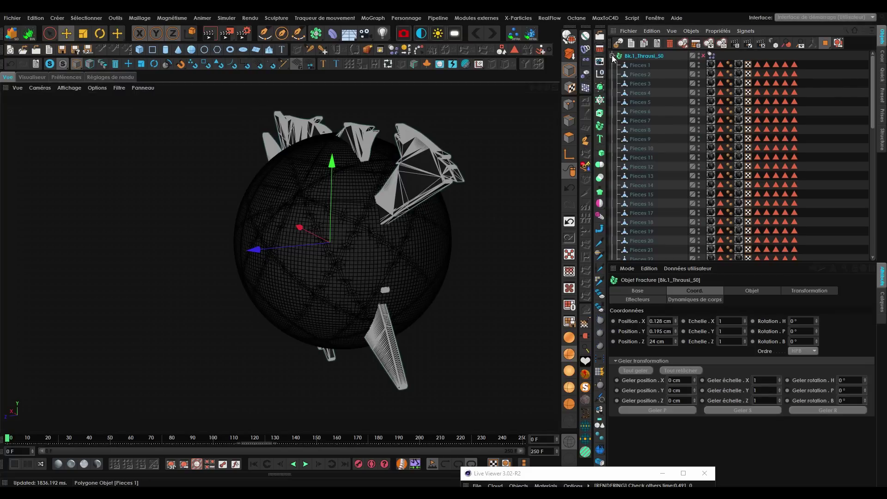
click(612, 56)
click(715, 61)
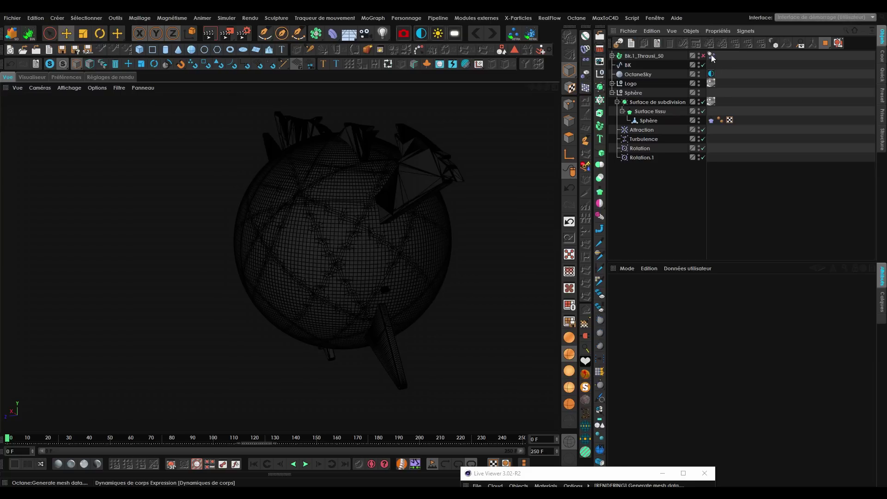
click(711, 54)
key(Delete)
click(703, 55)
Disable the Surface de subdivision and Surface tissu generators, and hide the Logo null.
scroll(453, 170, up, 2)
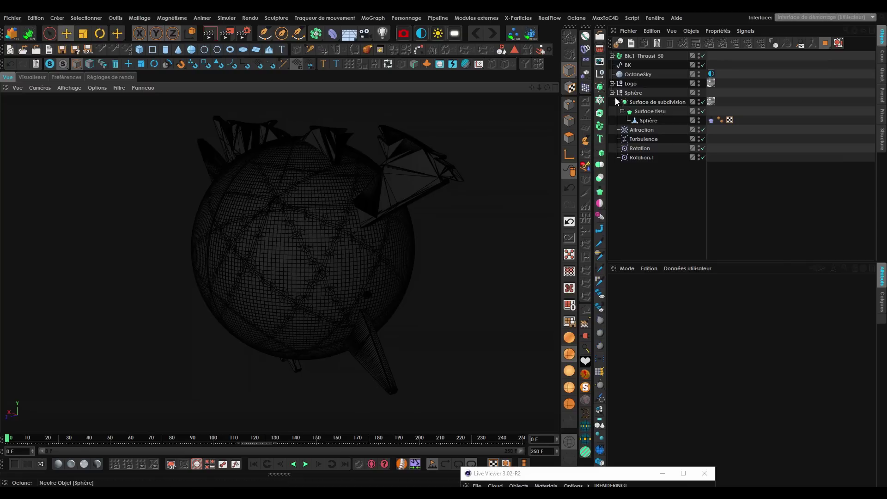
drag(703, 101, 703, 111)
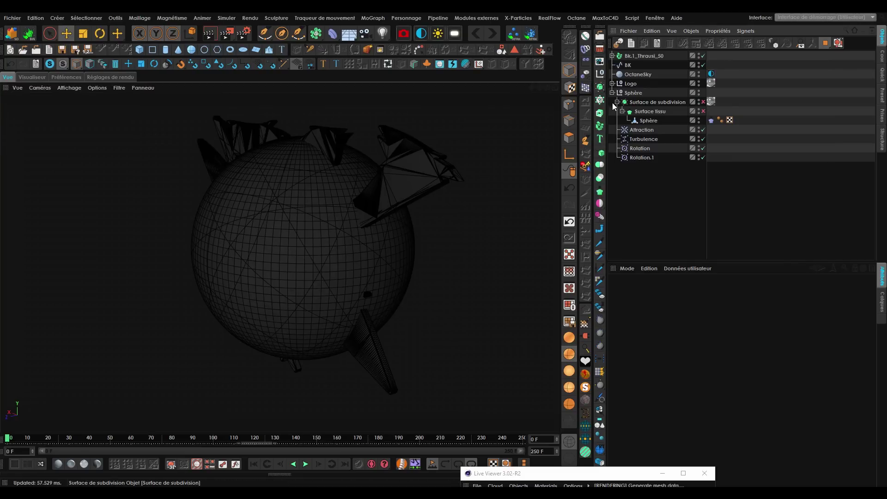
click(612, 84)
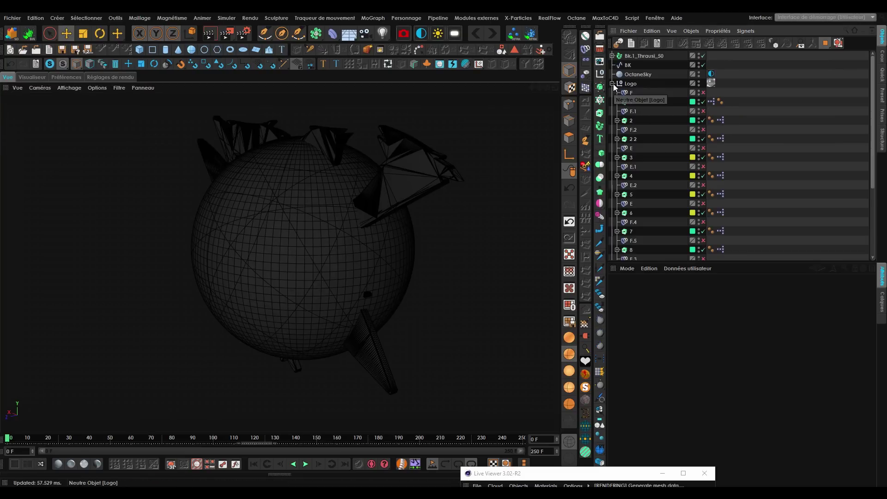
click(613, 84)
middle_click(629, 86)
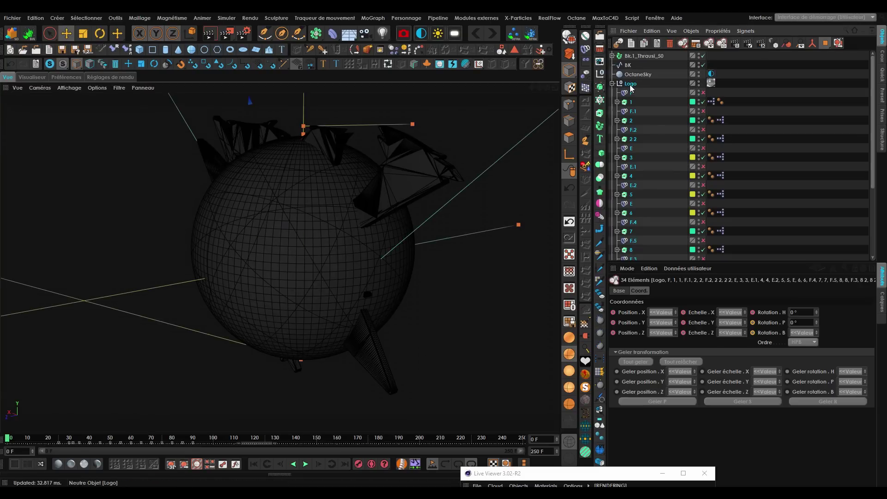
click(631, 86)
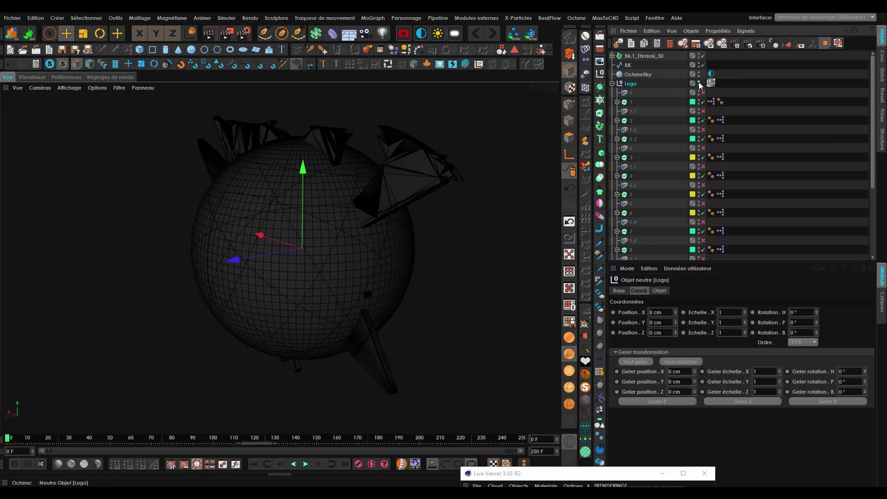
click(613, 84)
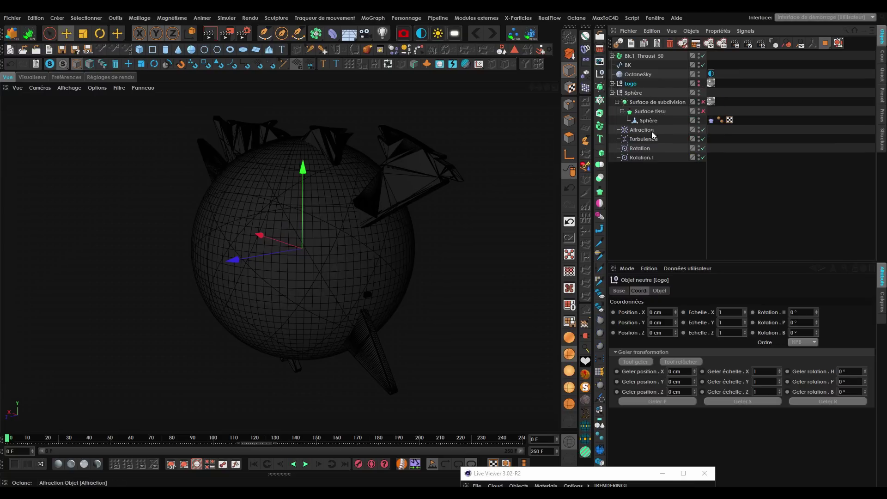
Hide the Sphère null in both the viewport and the render.
click(632, 93)
alt+click(698, 92)
alt+right_drag(353, 205, 306, 212)
alt+drag(306, 212, 364, 295)
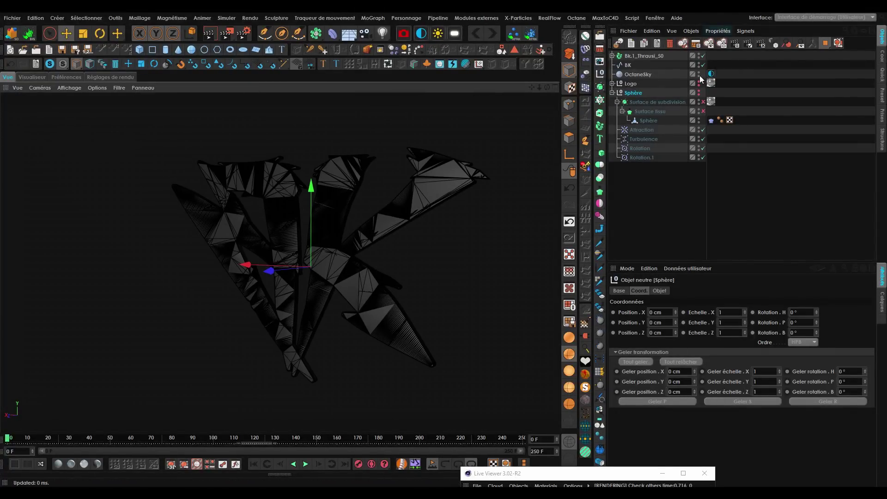
Add a Simple effector to the Bk.1_Thrausi_50 Fracture object.
click(642, 56)
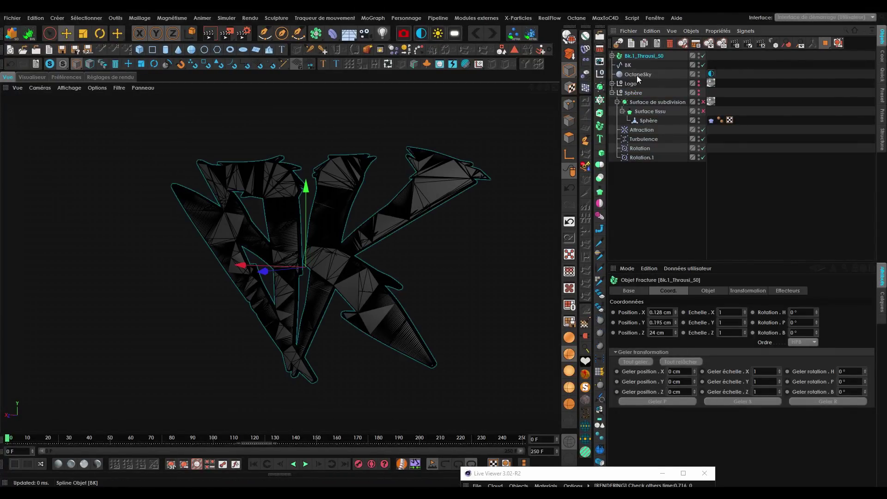
click(586, 62)
alt+drag(368, 180, 379, 196)
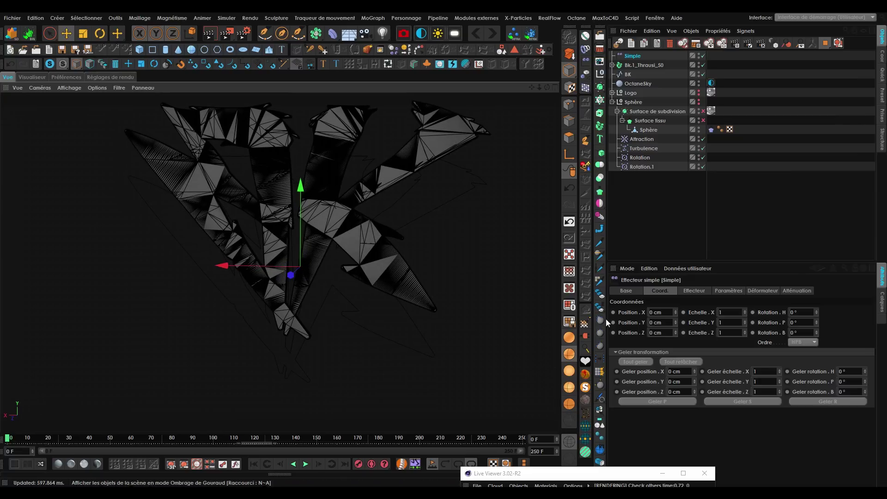
Make the Simple effector affect uniform scale instead of position, with its transformation mode set to absolute.
click(721, 291)
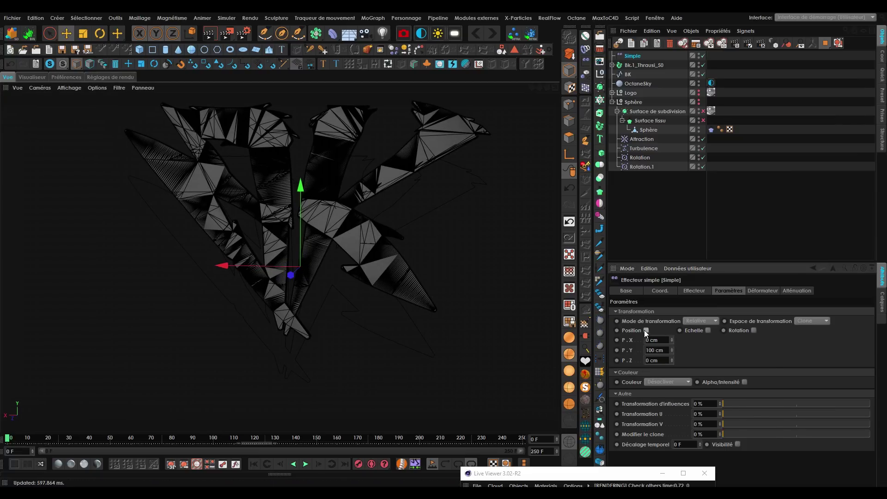
click(646, 330)
click(691, 331)
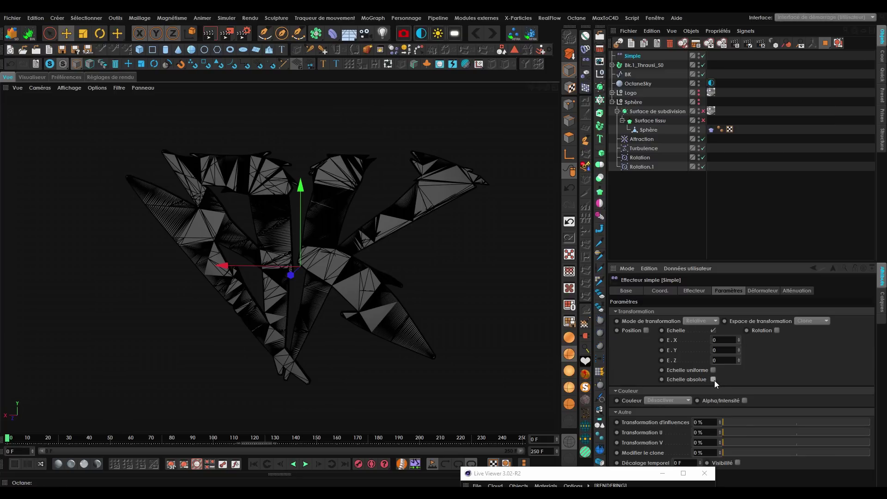
click(713, 370)
click(701, 320)
click(696, 341)
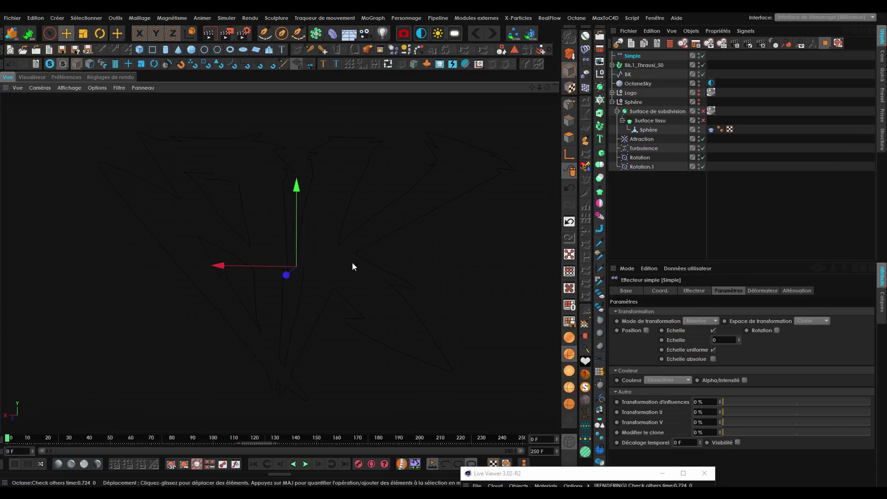
scroll(295, 223, down, 3)
alt+middle_drag(324, 249, 320, 295)
alt+drag(321, 293, 292, 331)
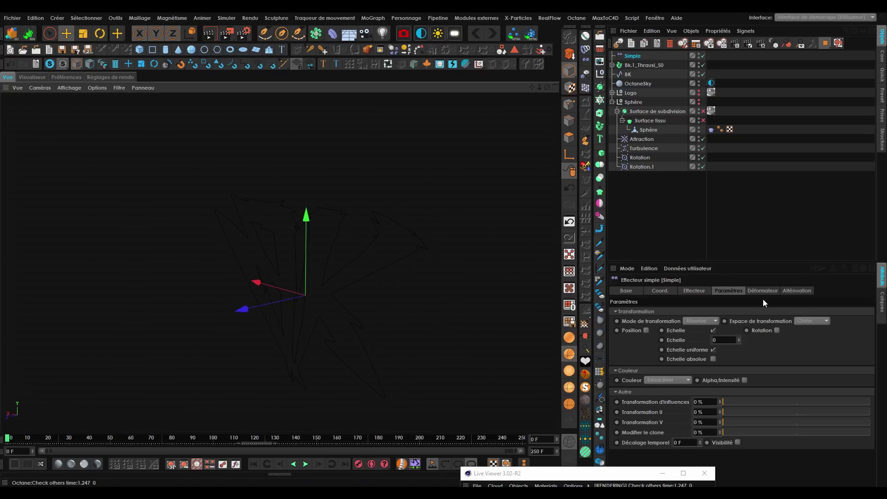
Give the Simple effector a linear (Linéaire) falloff and display deformers in the viewport.
click(797, 290)
click(677, 312)
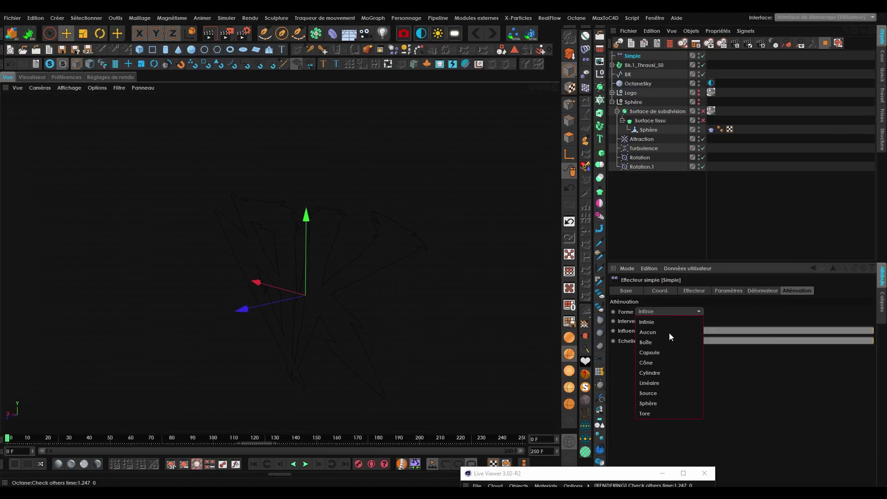
click(650, 383)
scroll(315, 303, up, 4)
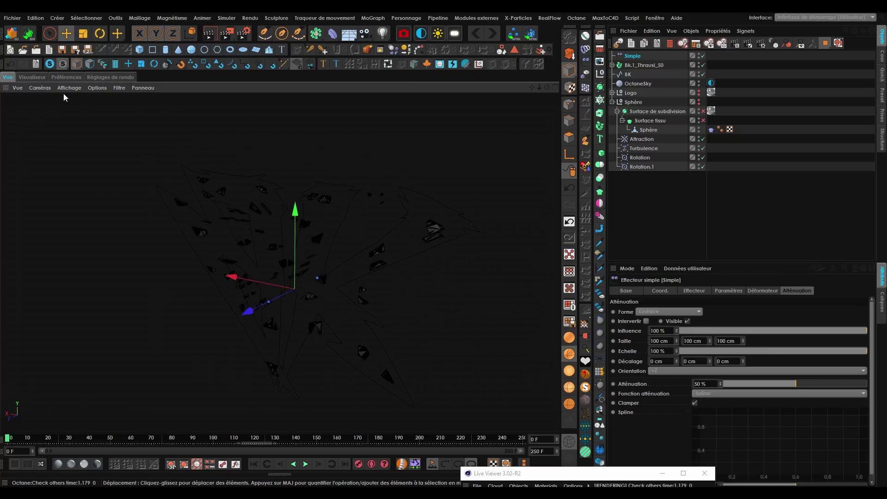
click(120, 88)
click(145, 175)
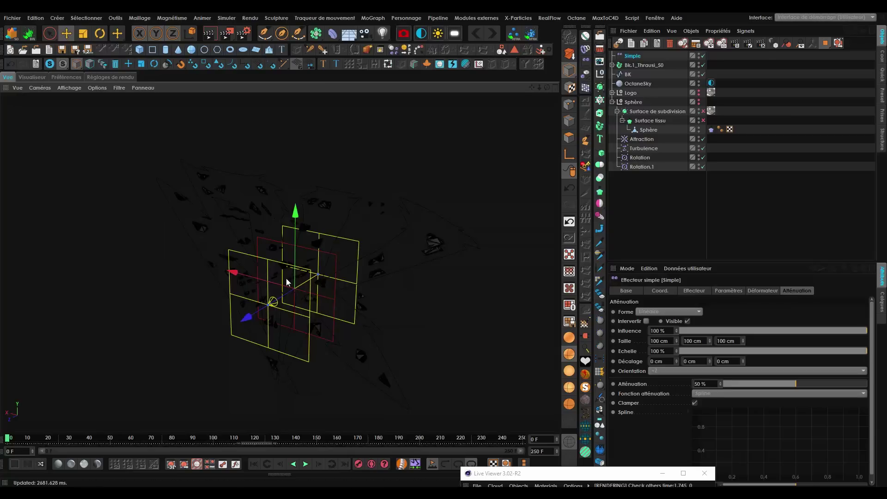
Set the Simple effector's falloff orientation to -X and slide the effector along the X axis across the emblem.
mouse_move(255, 312)
mouse_down()
mouse_move(300, 295)
mouse_move(247, 321)
mouse_move(314, 295)
mouse_move(267, 313)
mouse_up()
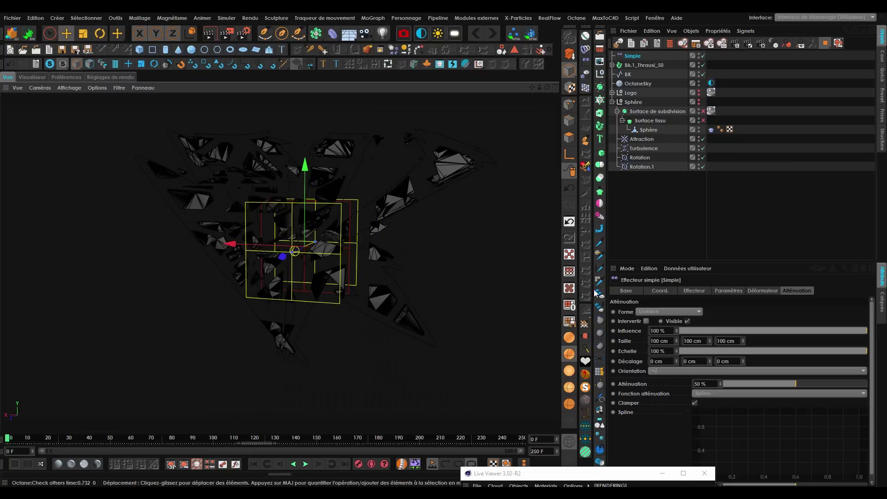
click(675, 371)
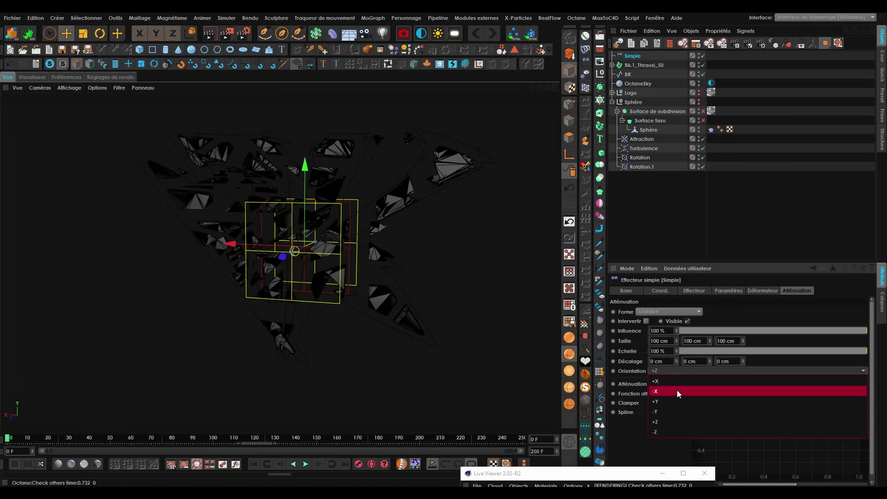
click(677, 391)
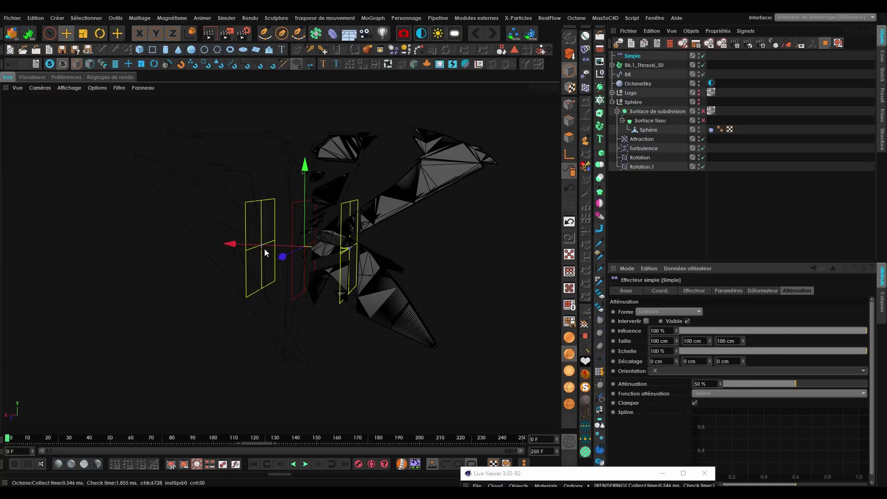
mouse_move(230, 244)
mouse_down()
mouse_move(103, 227)
mouse_move(479, 289)
mouse_move(180, 247)
mouse_up()
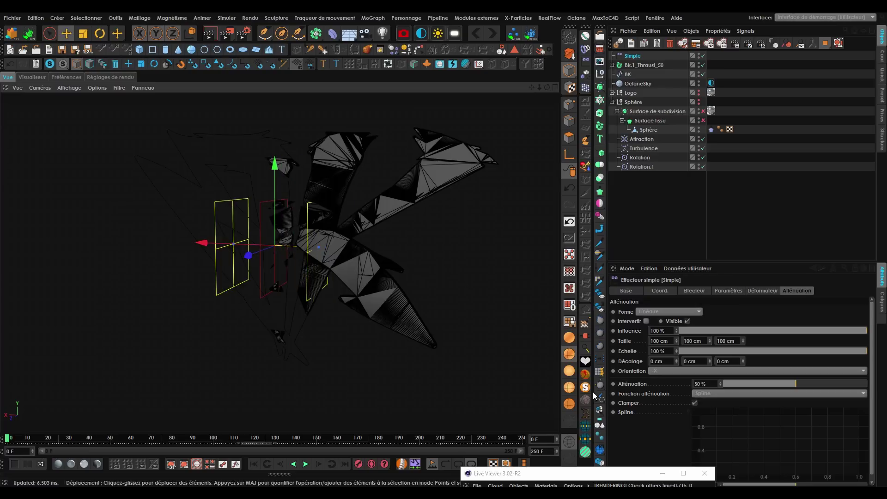
alt+drag(369, 294, 384, 262)
alt+drag(388, 190, 402, 217)
alt+drag(351, 262, 333, 258)
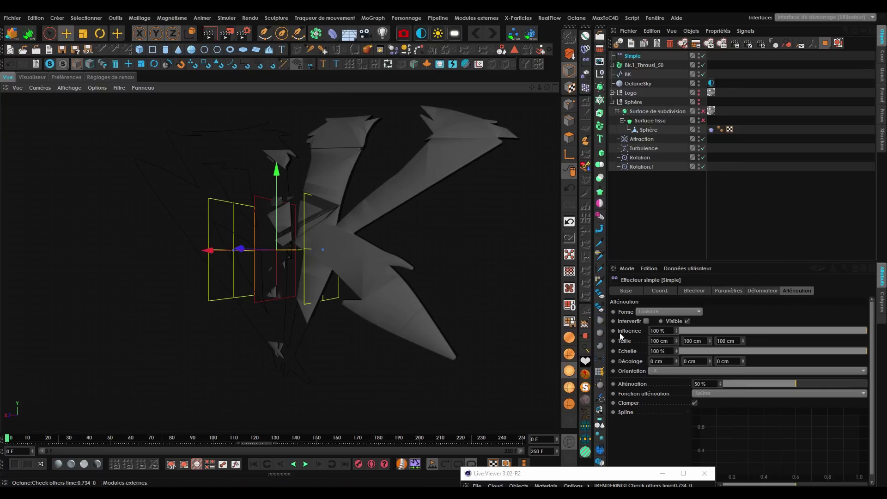
Enable rotation on the Simple effector with R.P and R.B at 75°, and slide it along X to test the effect.
click(727, 290)
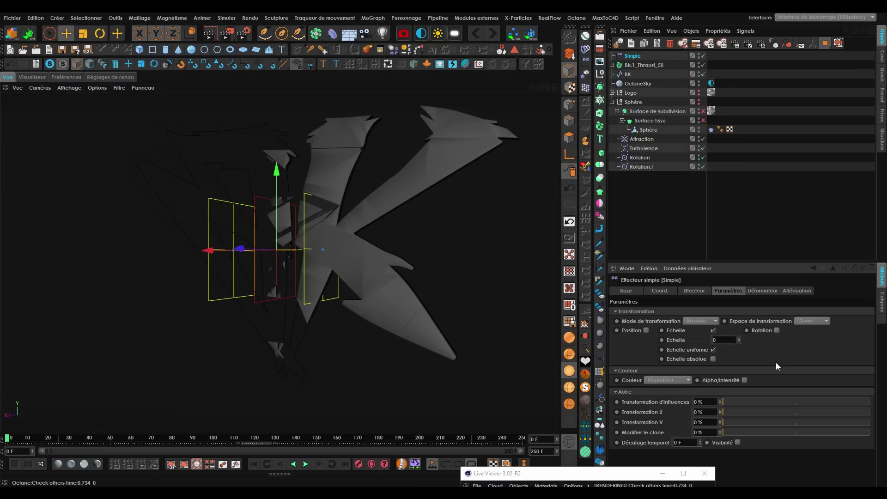
click(776, 330)
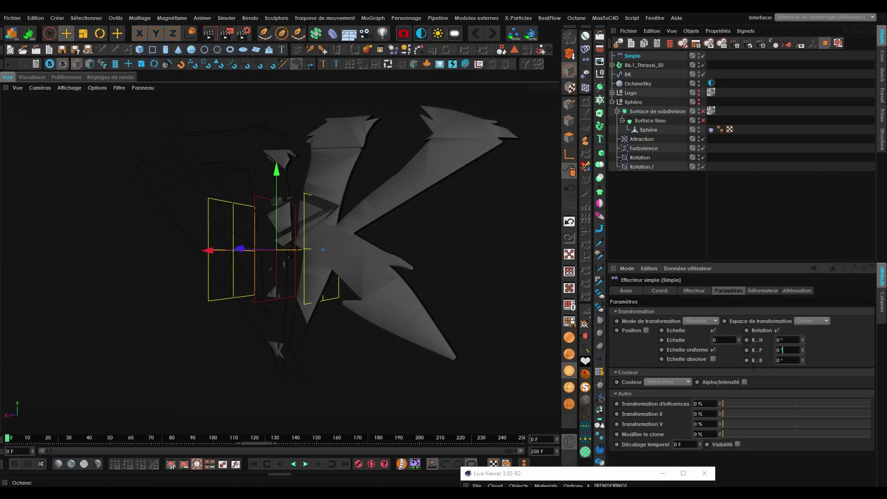
text(75)
key(Return)
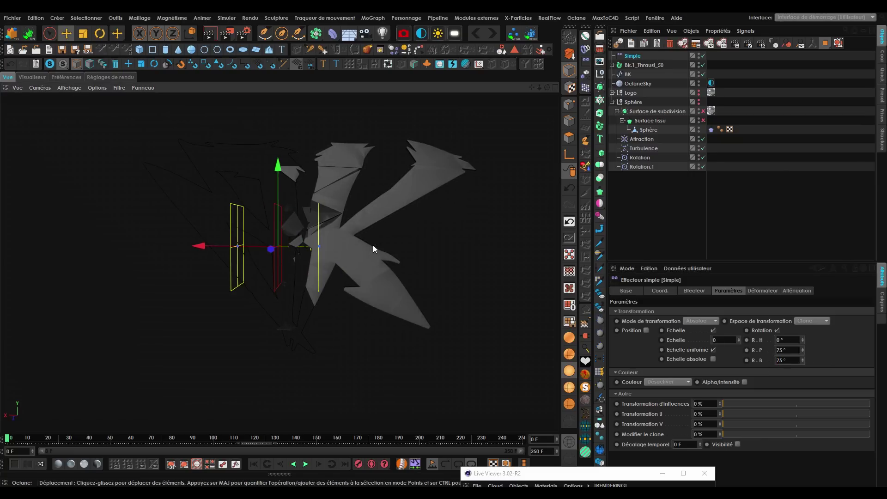
drag(203, 250, 252, 264)
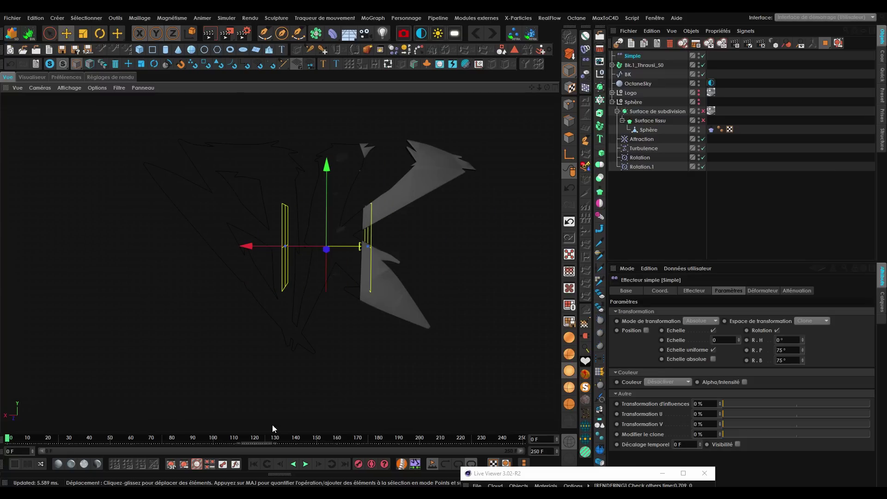
Go to frame 80 and unhide the Logo null in the viewport.
click(162, 439)
drag(170, 441, 172, 442)
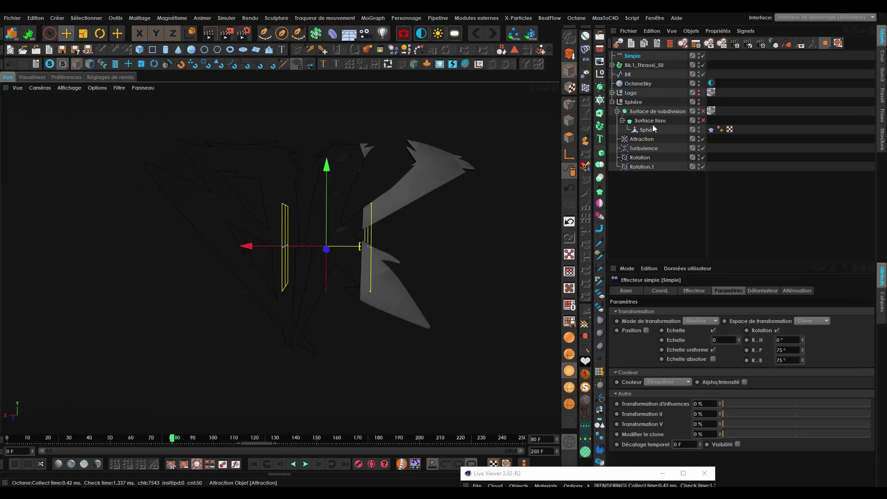
alt+click(699, 94)
mouse_move(173, 439)
mouse_down()
mouse_move(139, 439)
mouse_move(214, 442)
mouse_move(170, 448)
mouse_up()
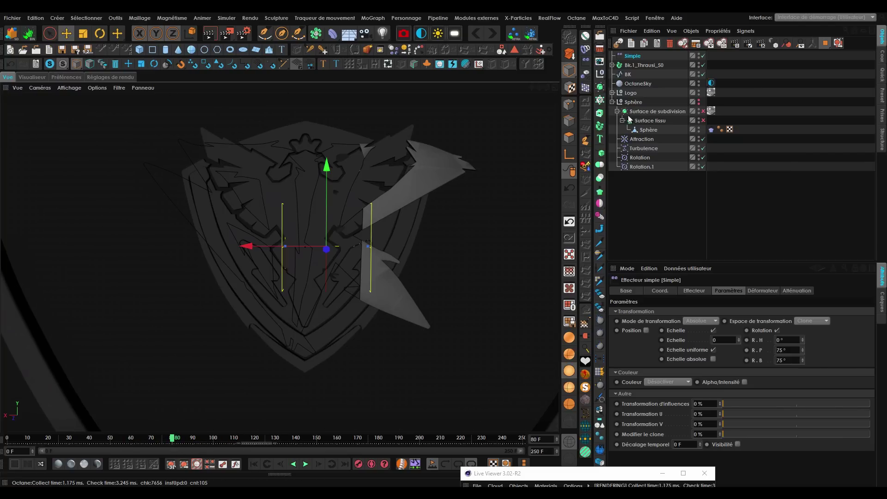
Slide the Simple effector along X to -399.292 cm, beyond the emblem, and keyframe its coordinates at frame 80.
drag(251, 249, 402, 248)
click(651, 292)
alt+middle_drag(366, 255, 339, 253)
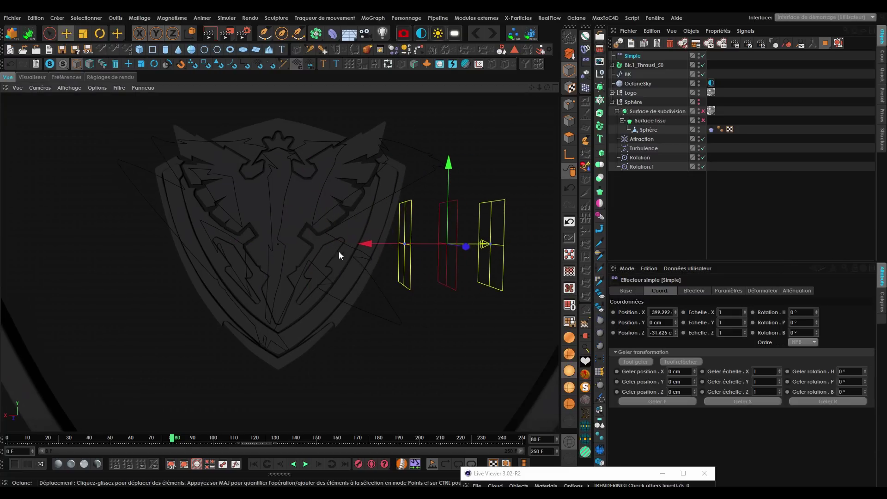
alt+drag(339, 251, 264, 266)
click(613, 313)
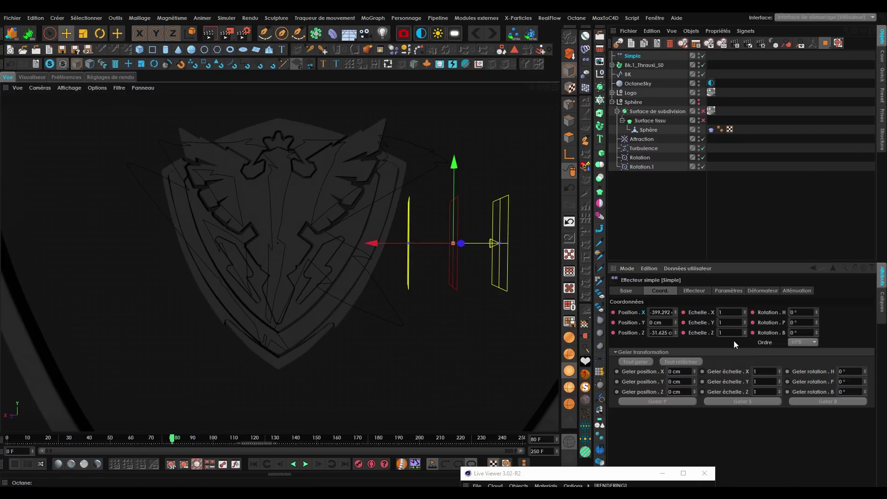
mouse_move(321, 256)
alt+mouse_down()
mouse_move(329, 246)
mouse_move(342, 273)
alt+mouse_up()
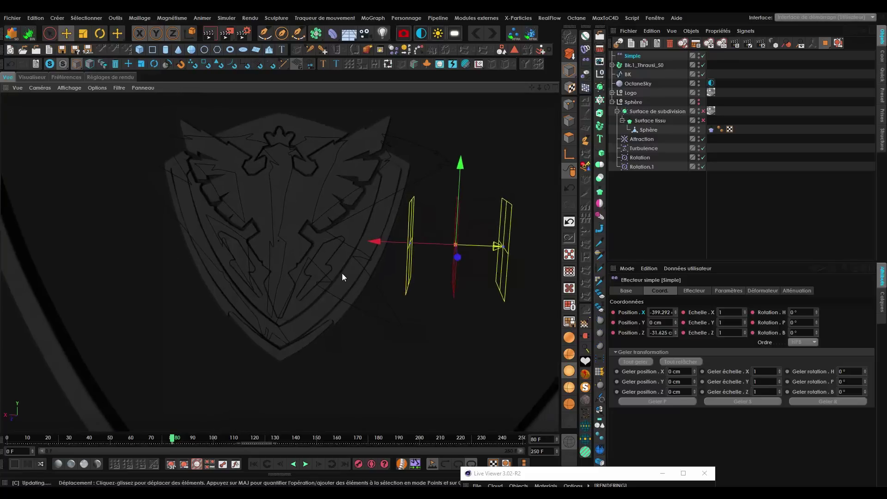
At frame 115, slide the Simple effector along X to 555.848 cm past the emblem's opposite side and keyframe its coordinates.
drag(177, 440, 212, 439)
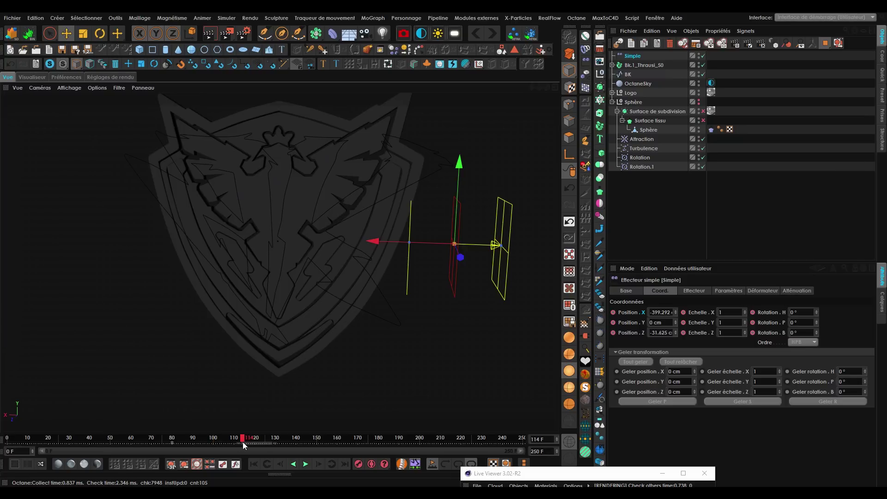
click(319, 465)
drag(381, 241, 20, 230)
alt+drag(168, 225, 287, 228)
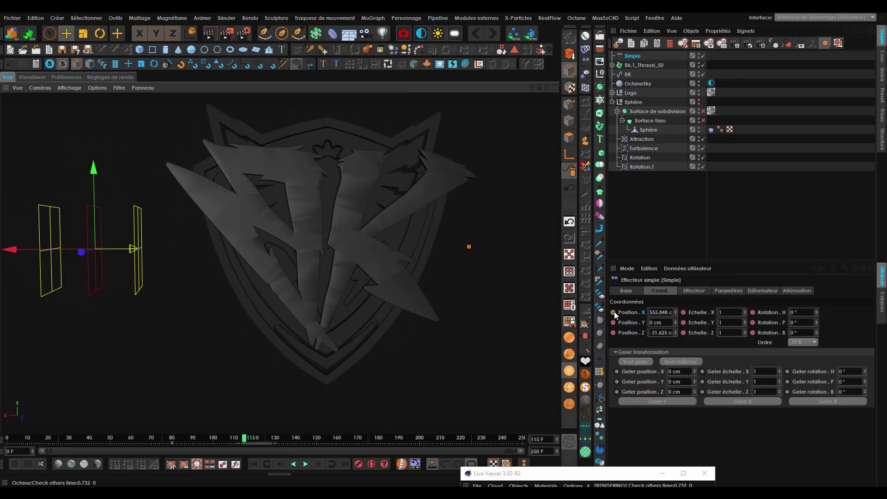
mouse_move(241, 439)
mouse_down()
mouse_move(139, 438)
mouse_move(248, 439)
mouse_move(203, 439)
mouse_move(237, 439)
mouse_up()
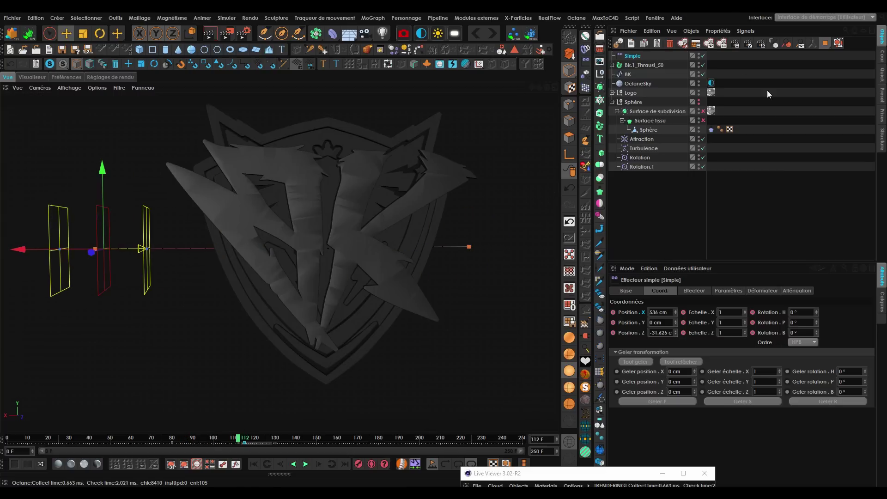
Add a Random effector to the Bk.1_Thrausi_50 Fracture object and nest it under the Simple effector with its position reset to 0.
click(638, 64)
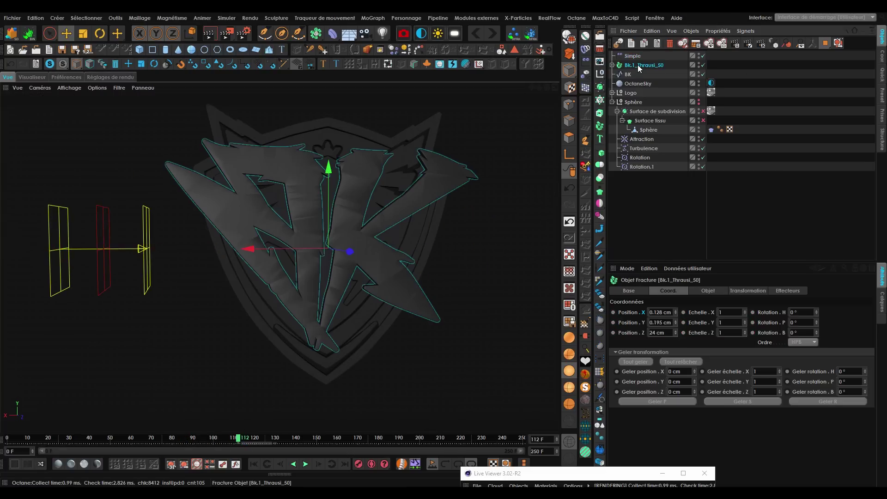
click(586, 77)
alt+drag(377, 227, 344, 233)
drag(641, 66, 633, 56)
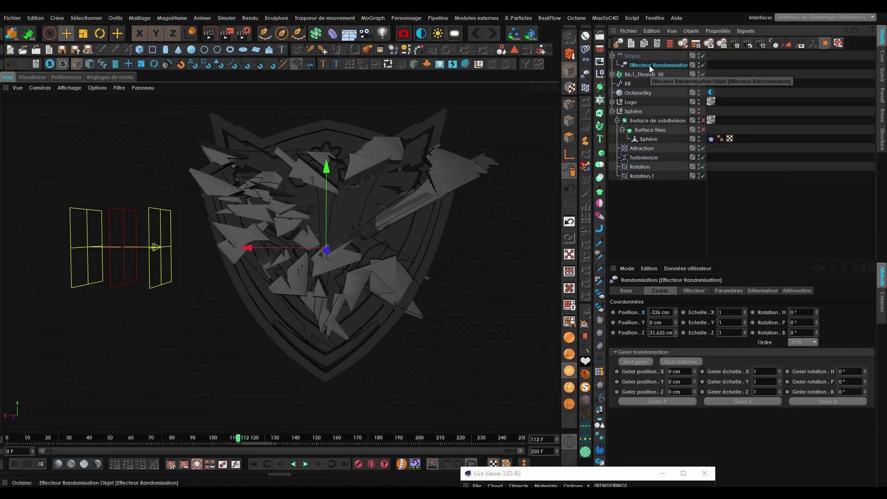
key(alt+0)
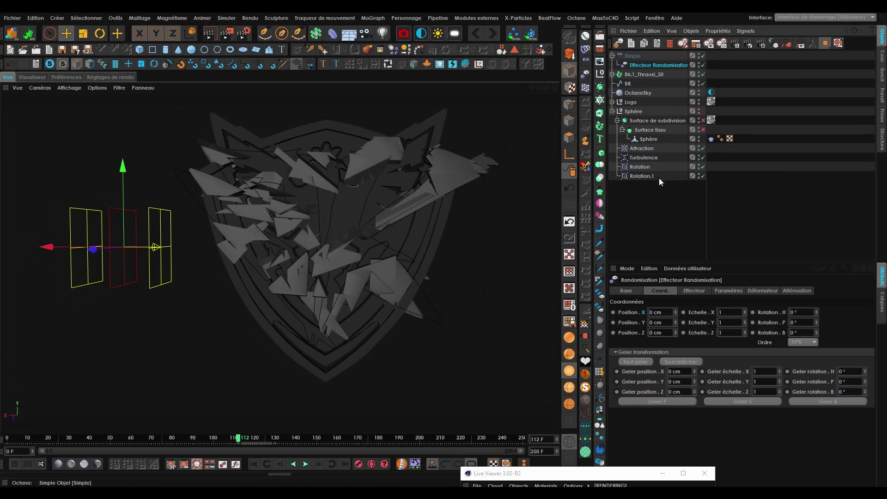
alt+middle_drag(319, 252, 270, 248)
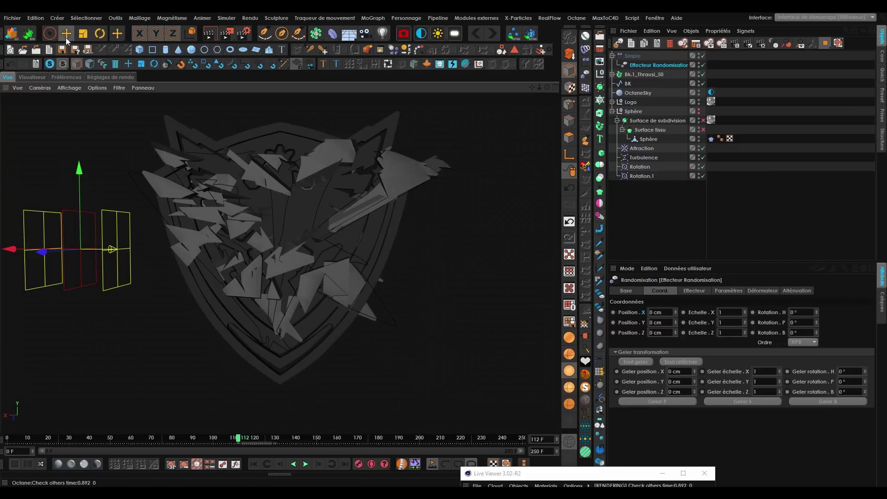
Set the Random effector's falloff shape to Sphère.
click(797, 290)
click(653, 312)
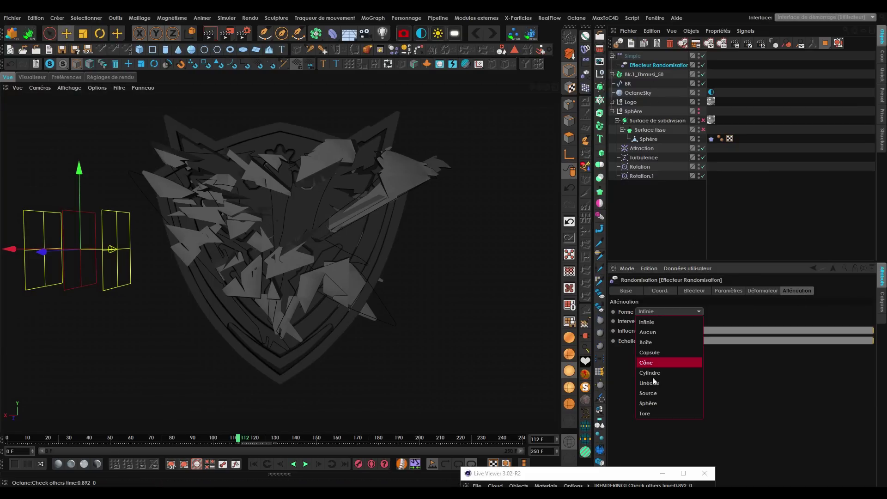
click(663, 404)
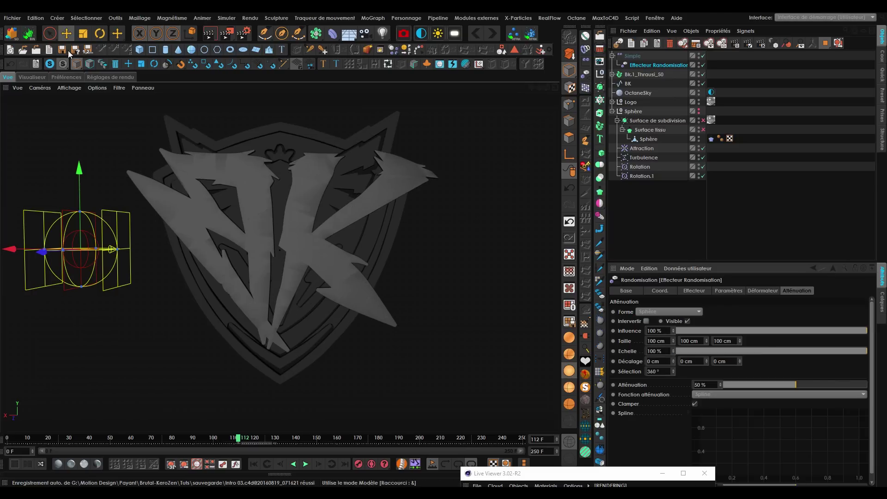
Try to enlarge the Random effector with the Scale tool, undoing the change.
click(83, 34)
drag(195, 160, 307, 160)
drag(545, 221, 492, 229)
key(ctrl+z)
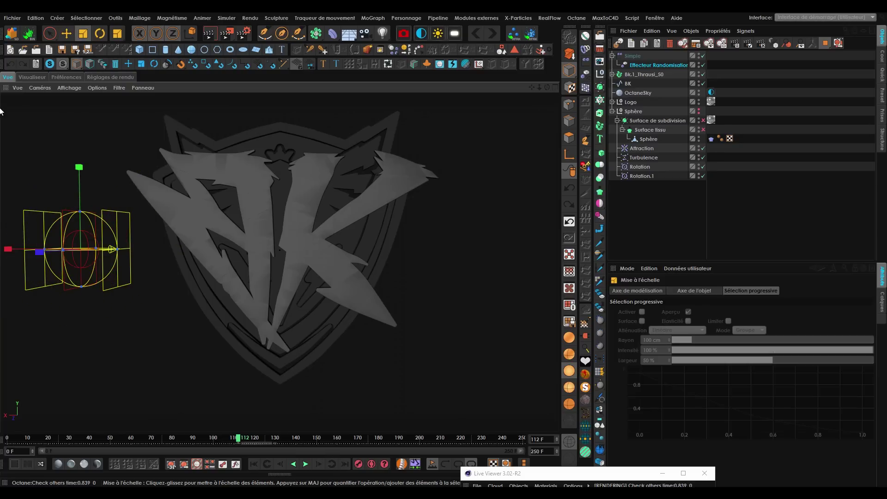
Try toggling the selection box (Boîte de sélection) filter in the viewport.
click(119, 88)
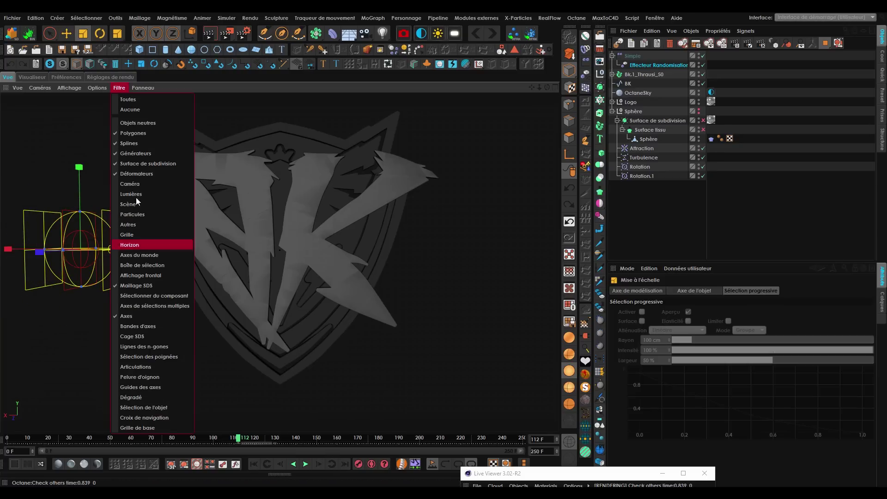
click(167, 263)
click(120, 88)
click(155, 265)
click(149, 228)
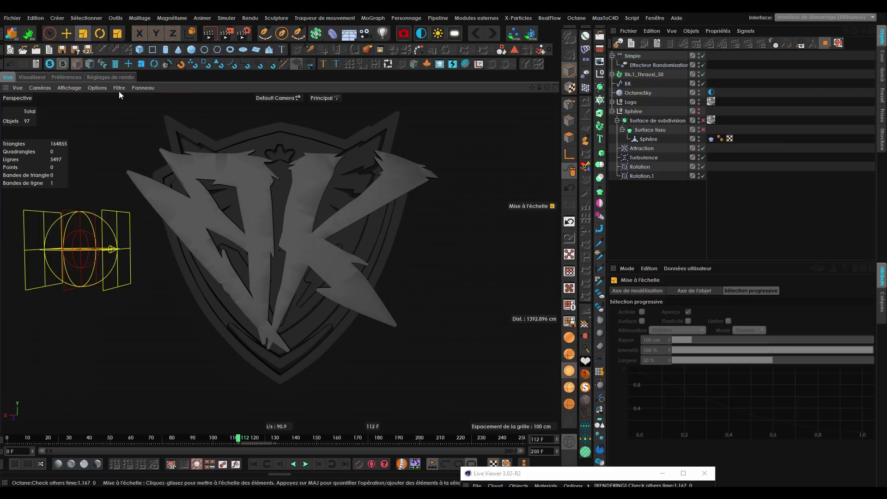
click(119, 89)
click(138, 265)
click(138, 266)
Try hiding all element types except the axes in the viewport, and undo a test scaling of the effector.
click(119, 87)
click(127, 112)
click(121, 90)
click(121, 90)
click(121, 91)
click(140, 318)
drag(150, 234, 134, 201)
drag(93, 226, 188, 231)
key(ctrl+z)
Filter the viewport to polygons, generators, subdivision surfaces, deformers and axes, leaving splines hidden.
alt+drag(68, 241, 168, 171)
click(120, 88)
click(120, 101)
click(120, 88)
click(132, 315)
click(119, 88)
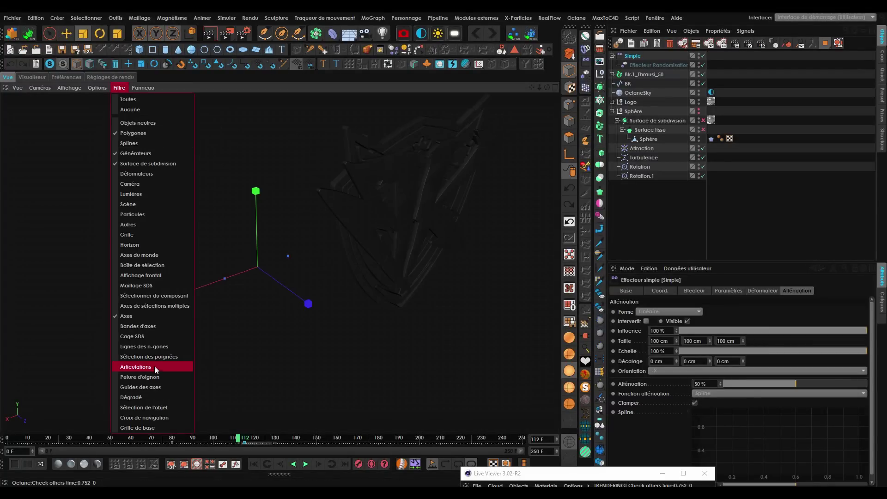
click(172, 260)
alt+drag(173, 260, 137, 173)
alt+drag(153, 189, 342, 166)
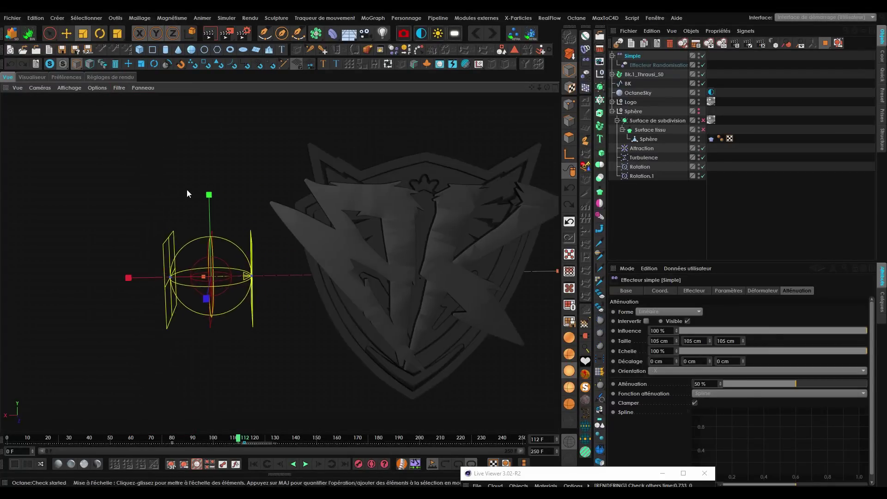
Toggle the deformer display off and on, and set the Simple effector's falloff size back to 100 cm on all axes.
click(120, 88)
click(155, 176)
alt+drag(154, 176, 134, 234)
click(118, 87)
click(136, 173)
drag(677, 338, 682, 351)
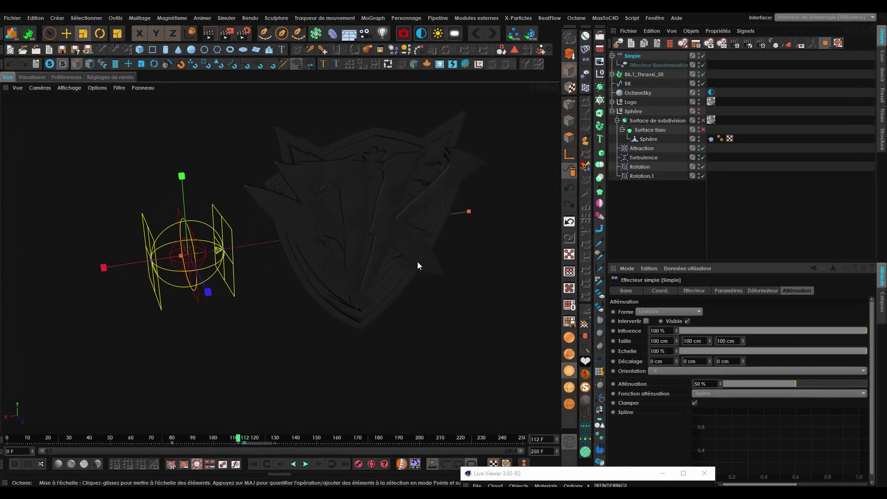
alt+drag(417, 261, 393, 259)
Scale the Random effector's spherical falloff up to 300 cm on all axes.
click(642, 65)
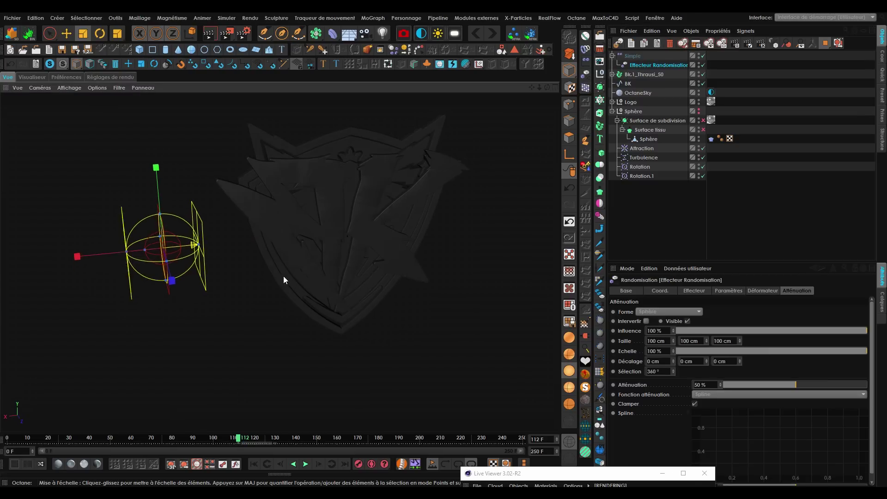
drag(357, 176, 466, 210)
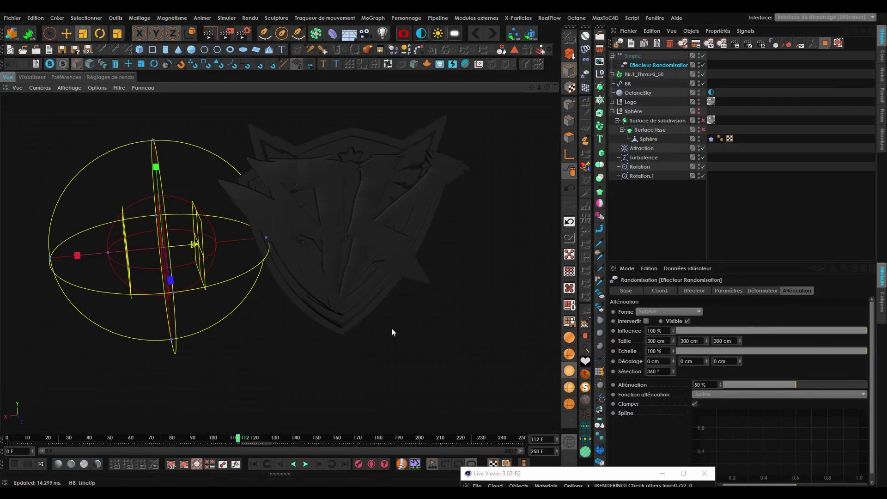
alt+drag(392, 327, 307, 281)
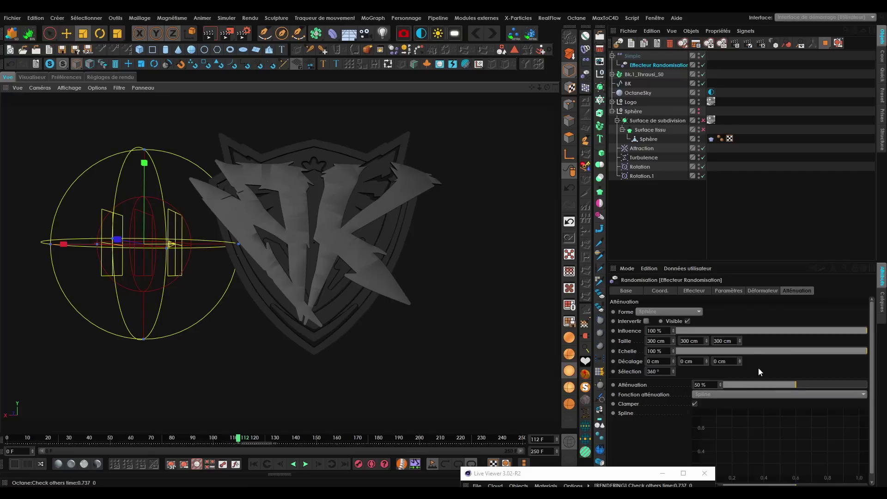
Set the Random effector's position offset to 800 cm on X, Y and Z, and scrub the timeline to check the scatter.
click(728, 290)
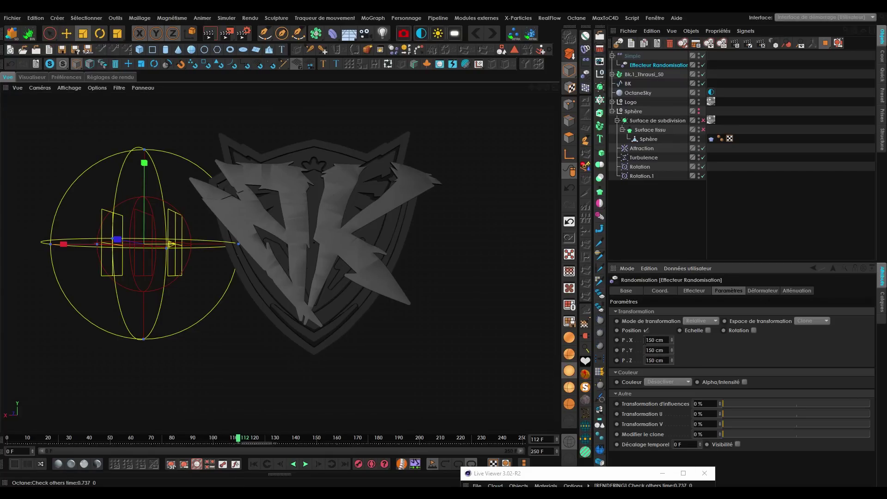
text(800800)
key(Tab)
text(800)
key(Return)
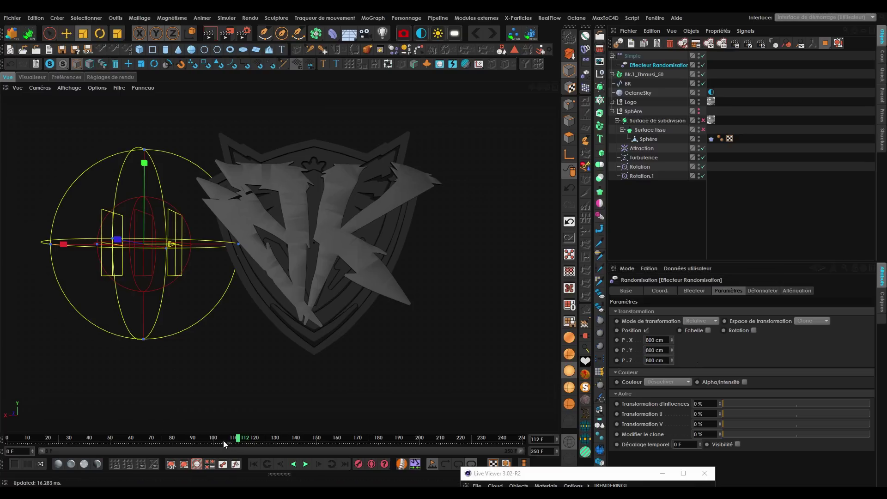
mouse_move(231, 437)
mouse_down()
mouse_move(206, 437)
mouse_move(216, 439)
mouse_up()
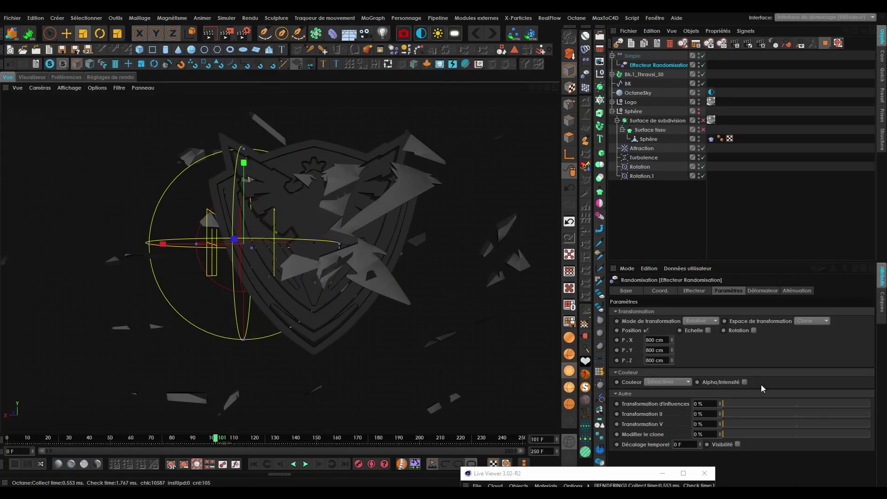
Enable rotation on the Random effector with 720° for heading, pitch and bank, and preview the BK pieces assembling.
click(754, 330)
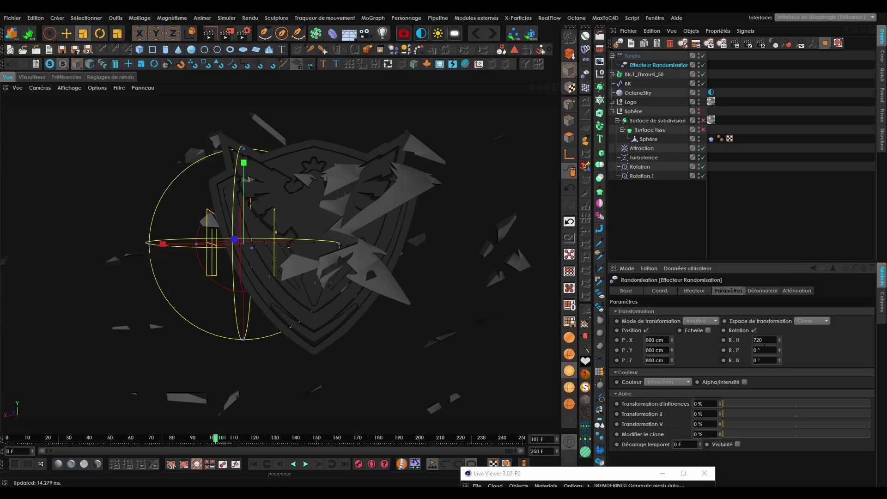
key(Tab)
text(72)
text(720)
key(Return)
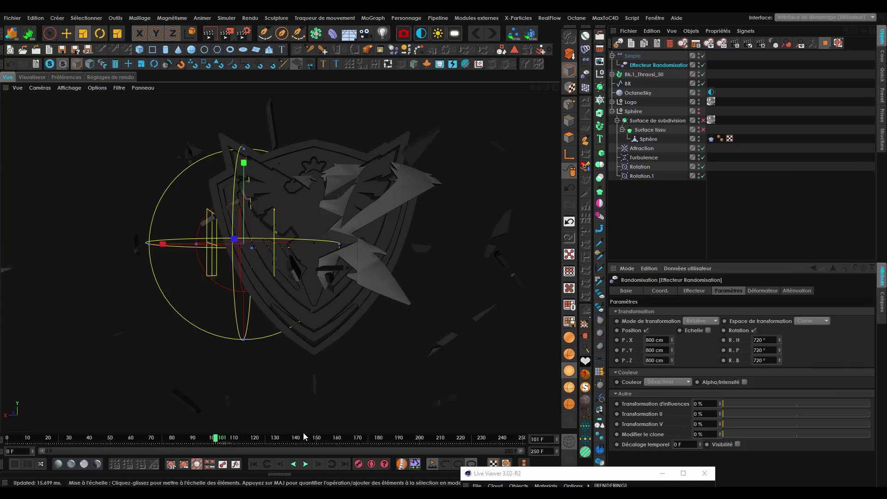
drag(228, 442, 207, 446)
alt+drag(328, 187, 331, 217)
click(111, 438)
click(304, 467)
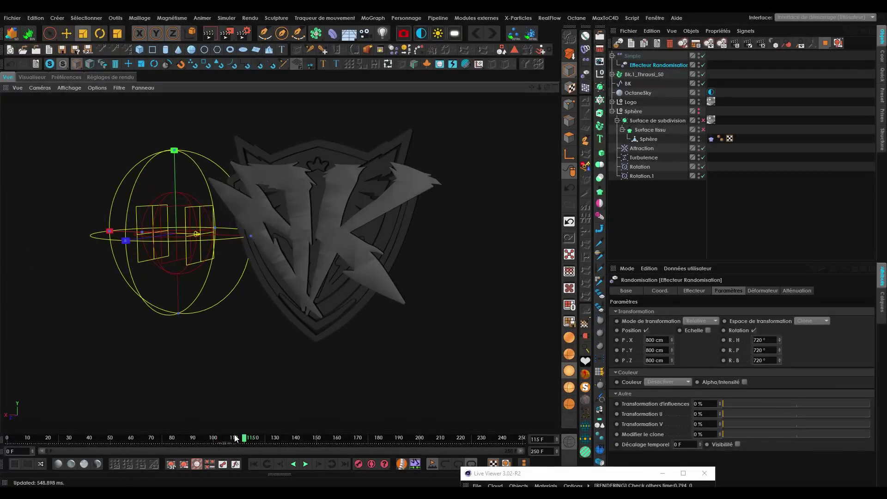
drag(235, 438, 211, 438)
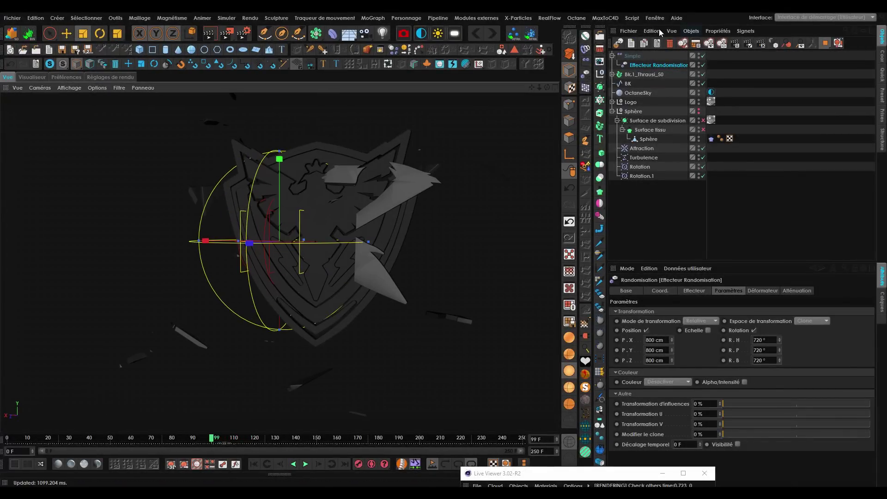
Add a Delay effector to the fractured BK object at 85% strength and play back the assembly.
click(642, 74)
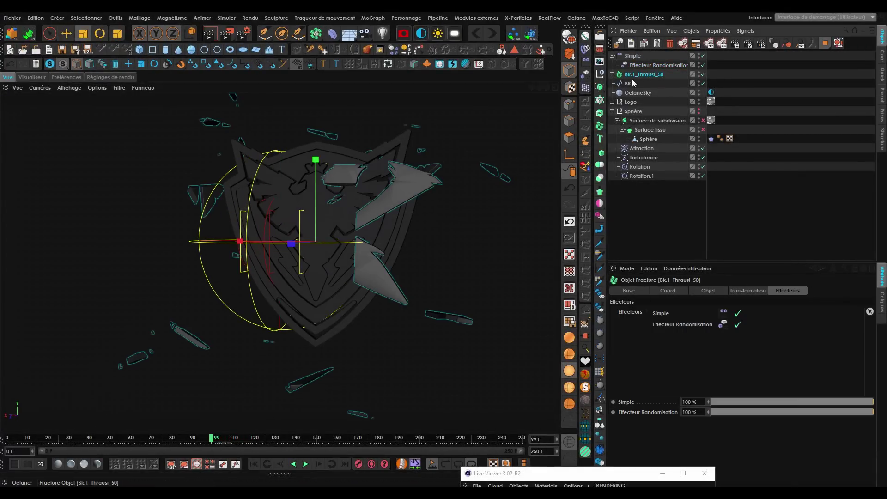
click(585, 52)
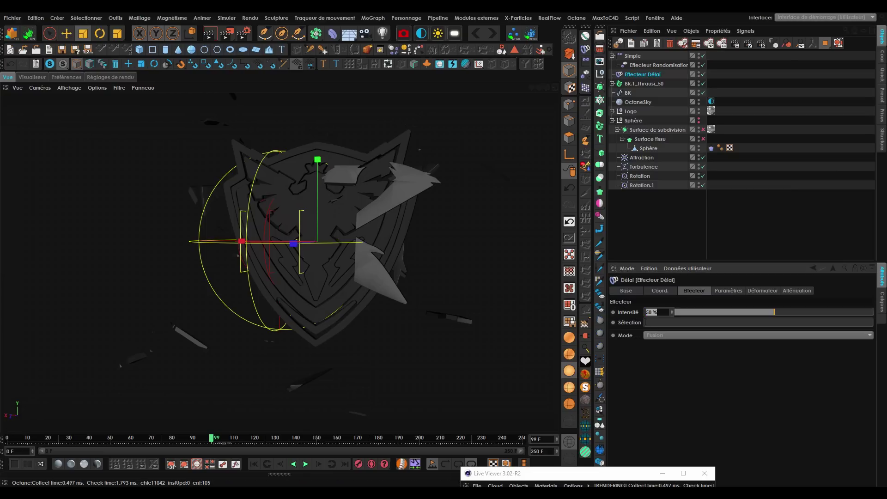
text(5)
key(Return)
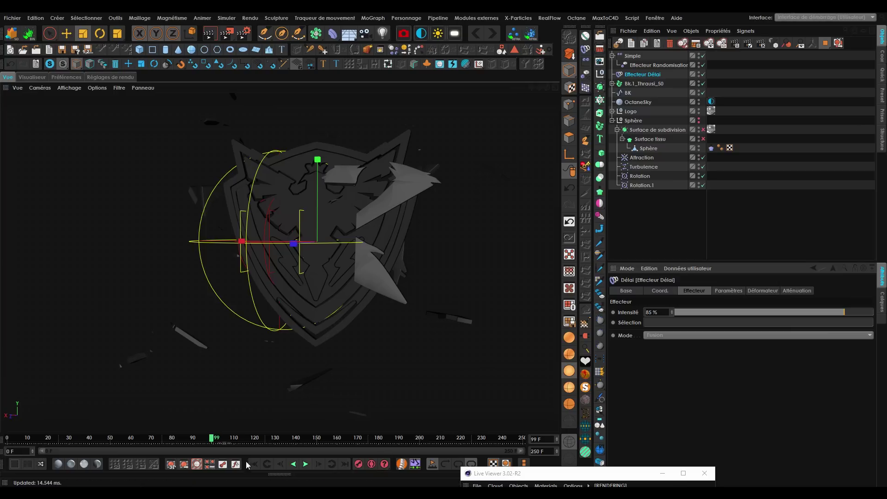
drag(214, 440, 127, 439)
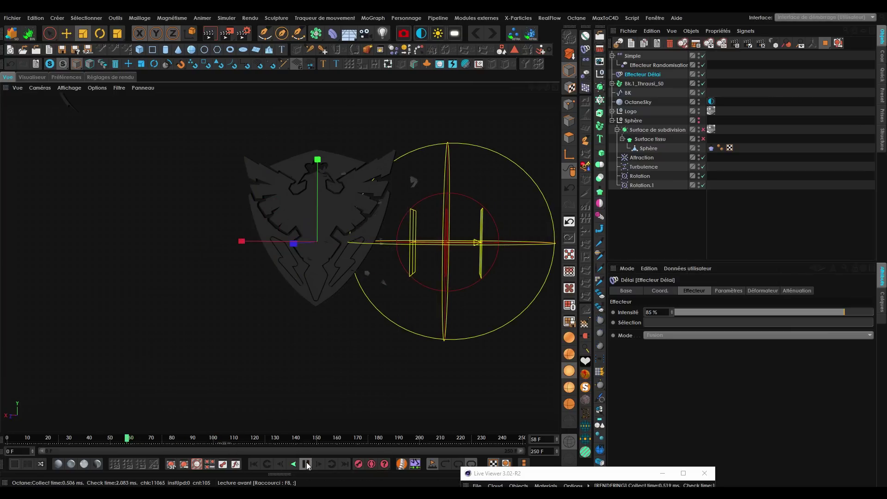
click(306, 464)
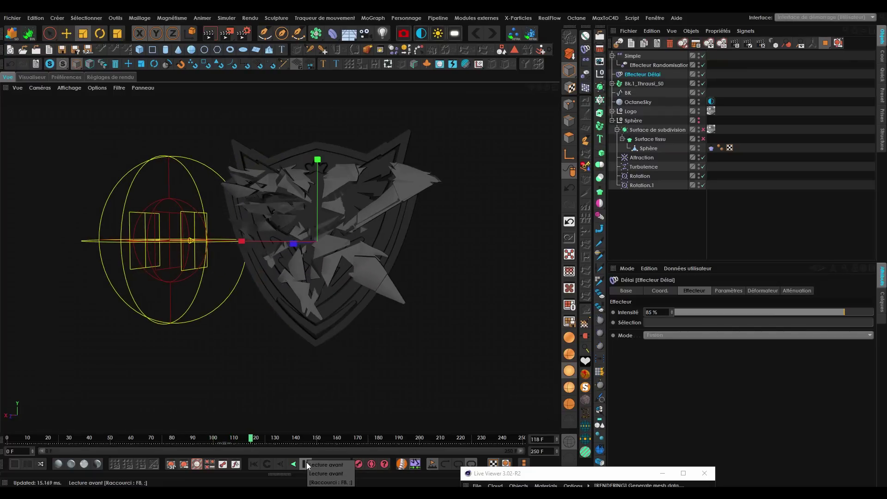
click(306, 464)
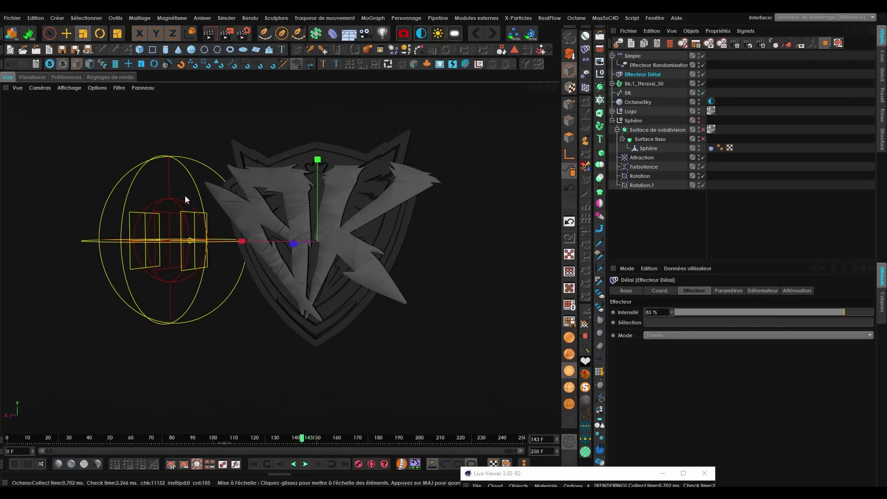
Show the viewport's head-up display and play the animation to check the frame rate.
click(119, 87)
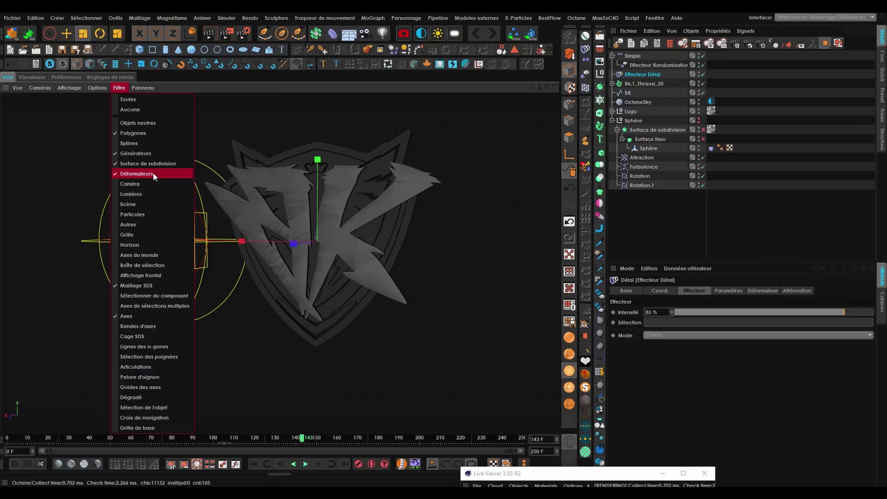
click(151, 323)
alt+drag(251, 282, 291, 287)
drag(277, 438, 171, 428)
click(306, 464)
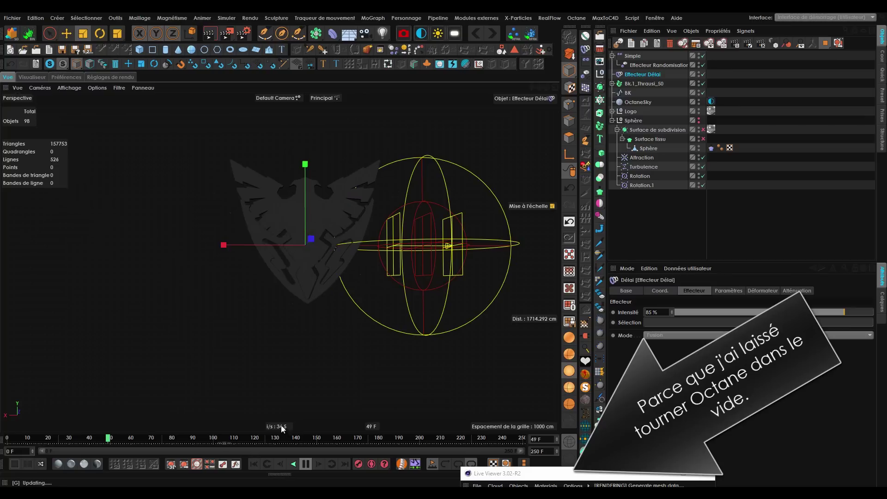
click(305, 464)
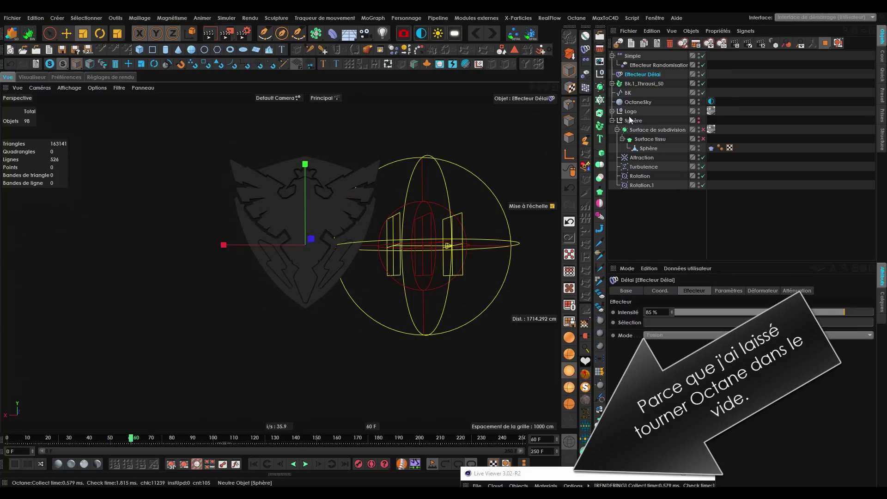
Look over the Logo group's child objects and play the animation from the first frame.
click(611, 112)
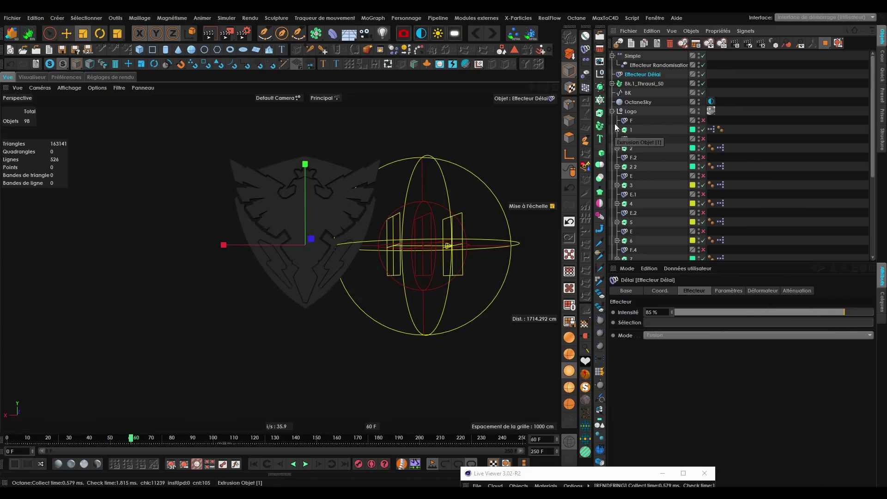
click(612, 111)
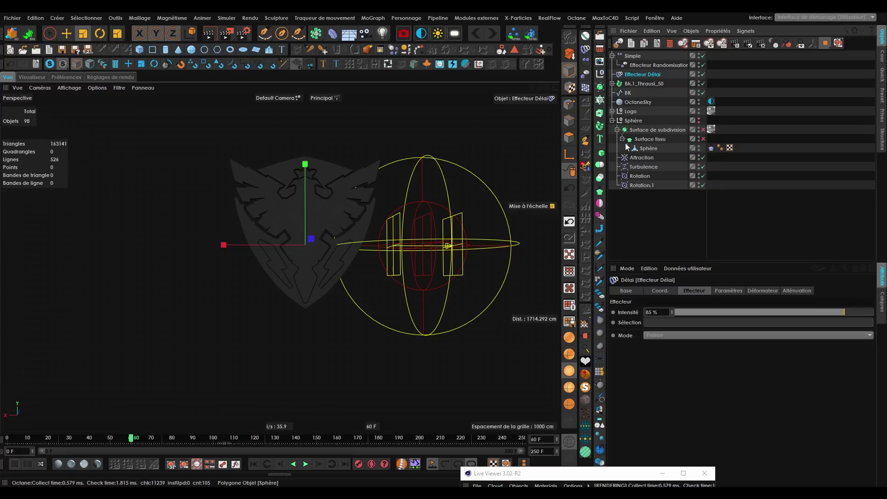
click(613, 110)
click(613, 111)
key(shift+f)
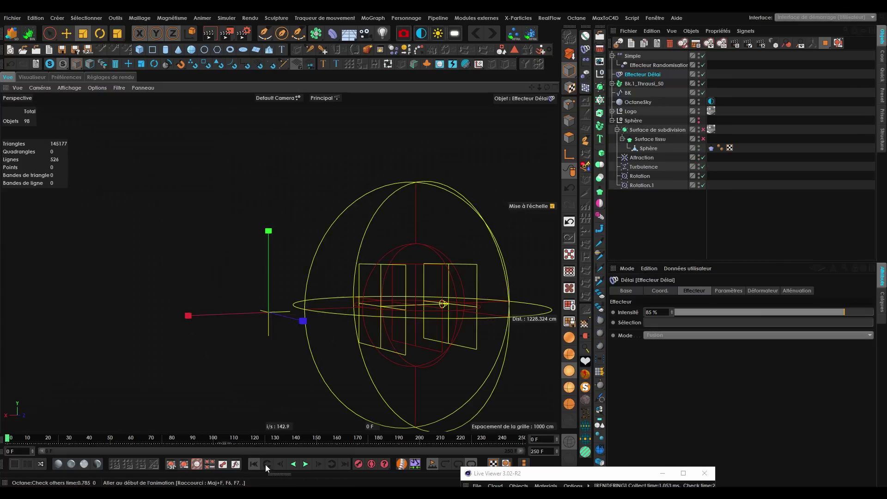
click(304, 464)
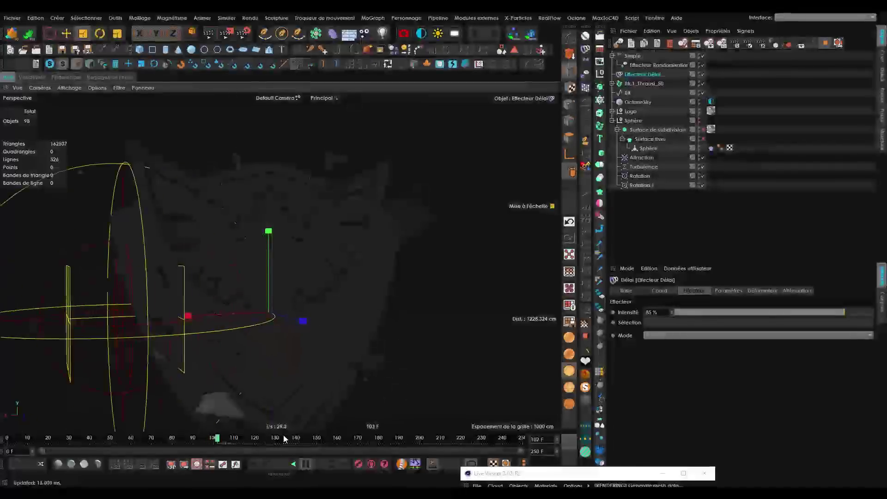
click(306, 463)
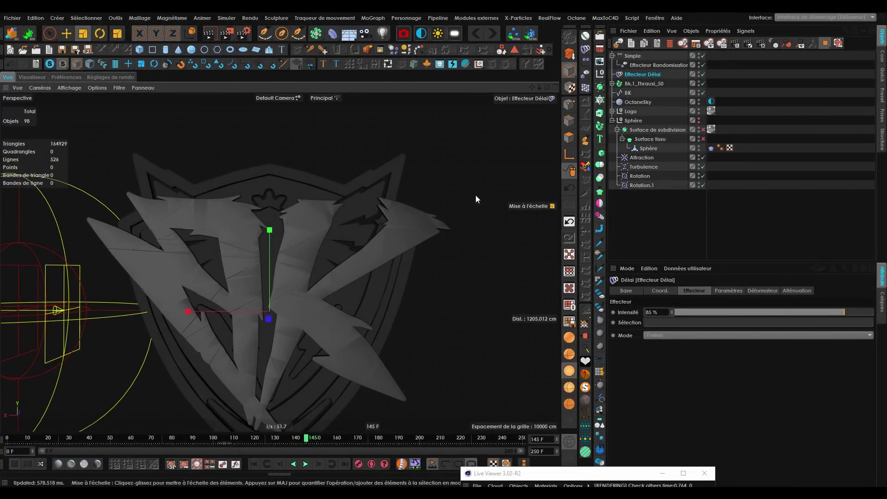
Select the Phong tags of all 50 fractured BK pieces and set their smoothing angle limit to 25°.
click(612, 83)
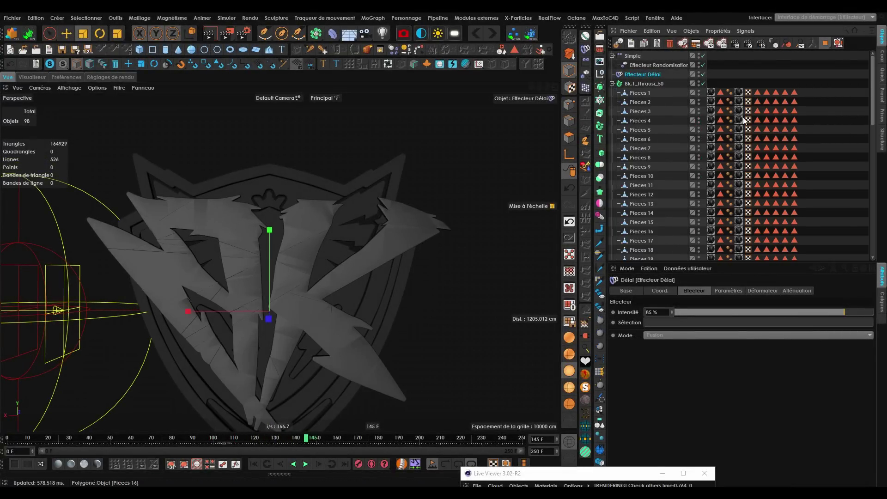
click(730, 93)
scroll(726, 207, down, 10)
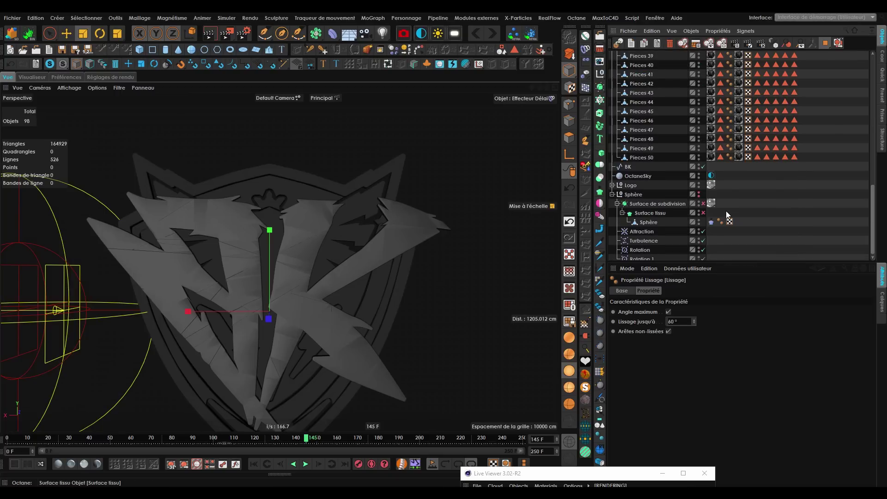
scroll(725, 211, up, 2)
shift+click(730, 211)
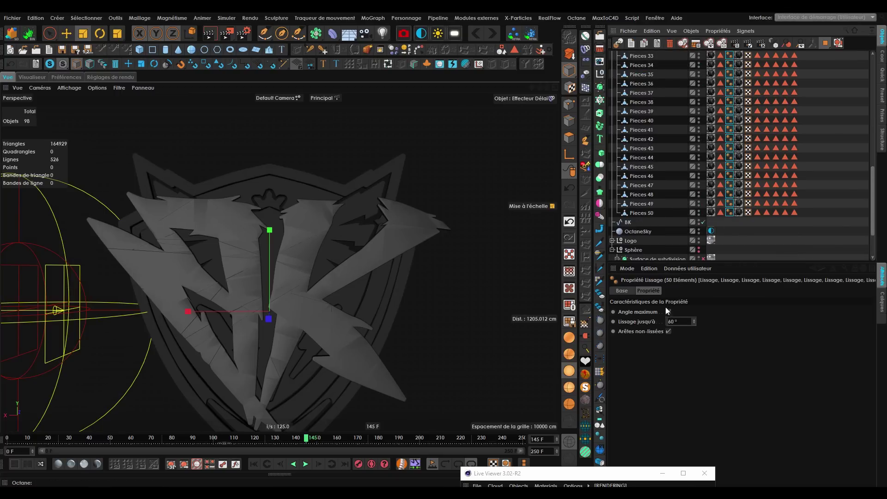
click(673, 321)
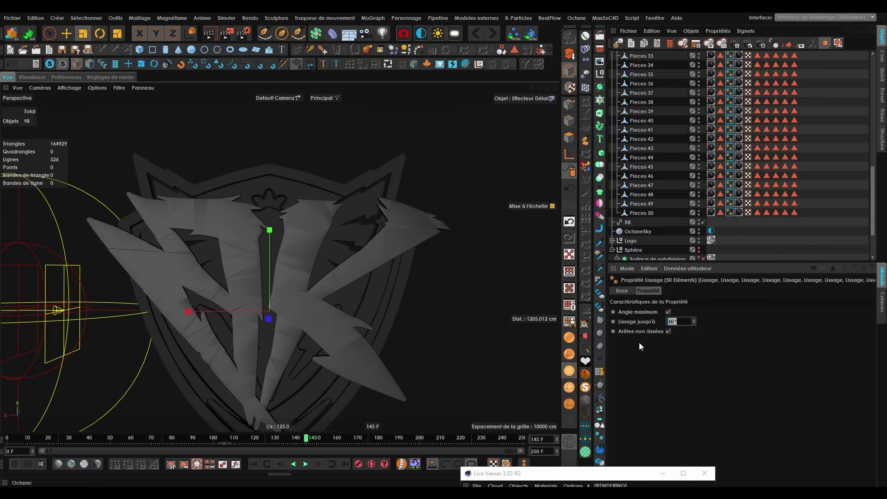
click(669, 311)
click(669, 311)
text(25)
key(Return)
scroll(340, 343, up, 4)
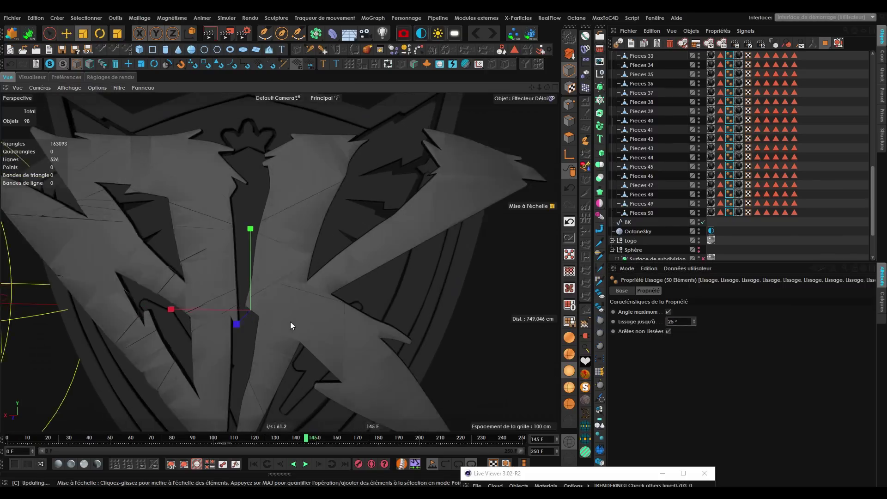
scroll(293, 295, up, 5)
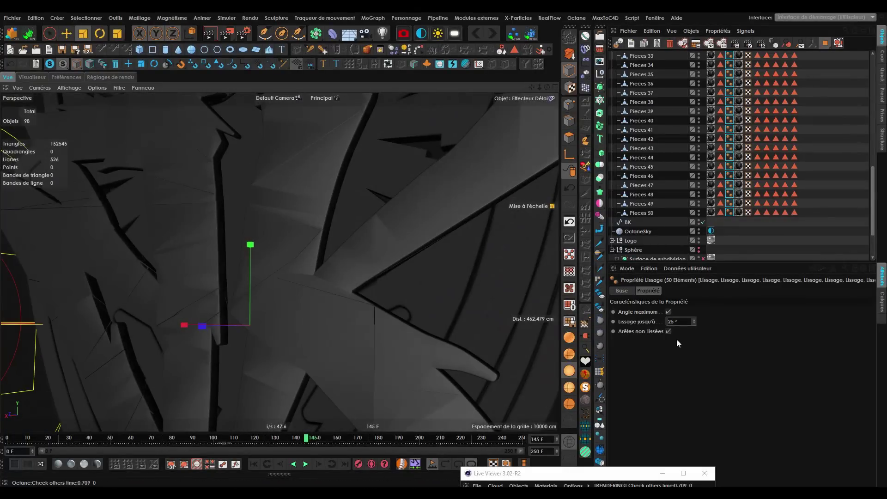
Lower the smoothing angle limit of the 50 pieces' Phong tags to 9° and play back the animation.
double_click(678, 321)
text(21)
scroll(679, 323, down, 7)
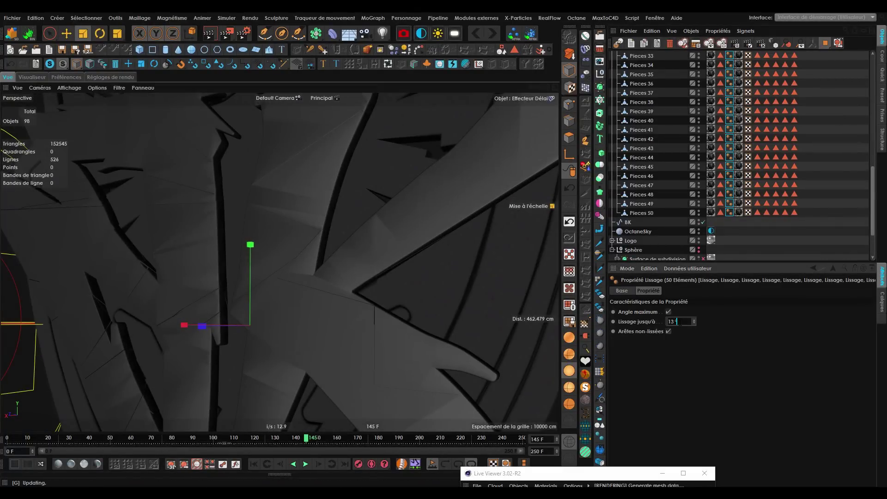
scroll(678, 322, down, 2)
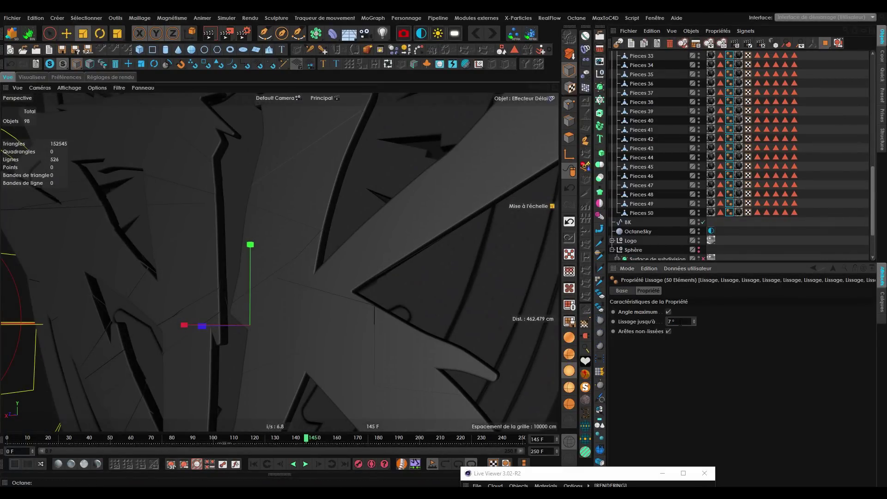
scroll(314, 297, down, 3)
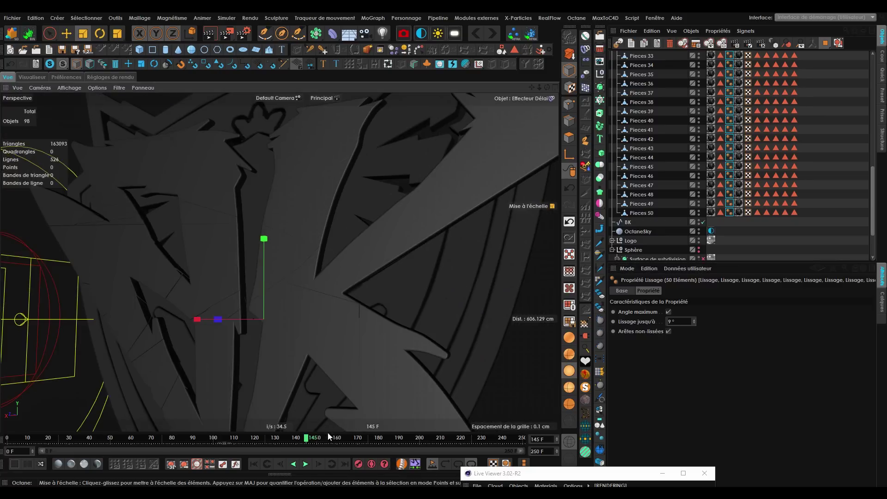
click(305, 463)
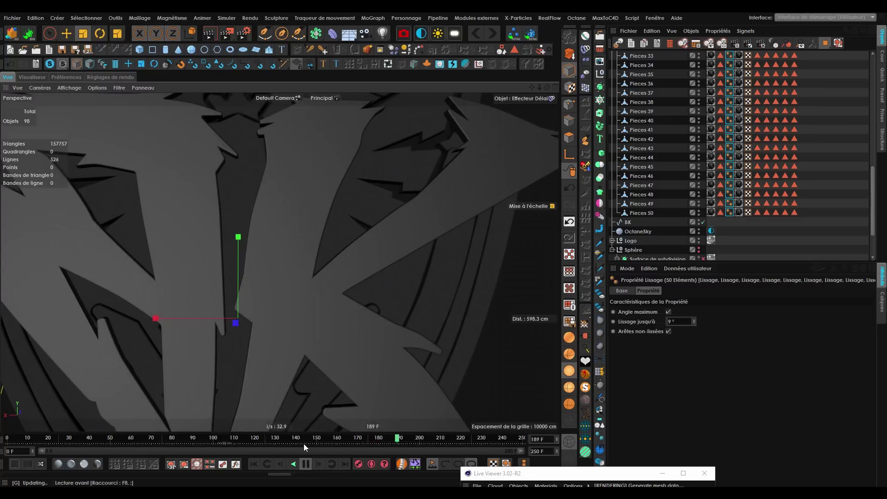
click(306, 464)
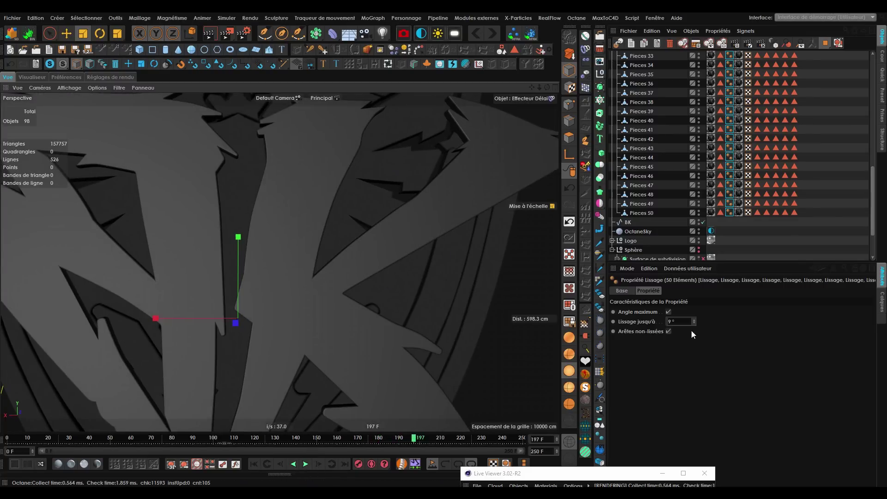
Try smoothing angle limits up to 131° on the BK pieces, lower the limit again, and replay the assembly.
drag(694, 320, 694, 268)
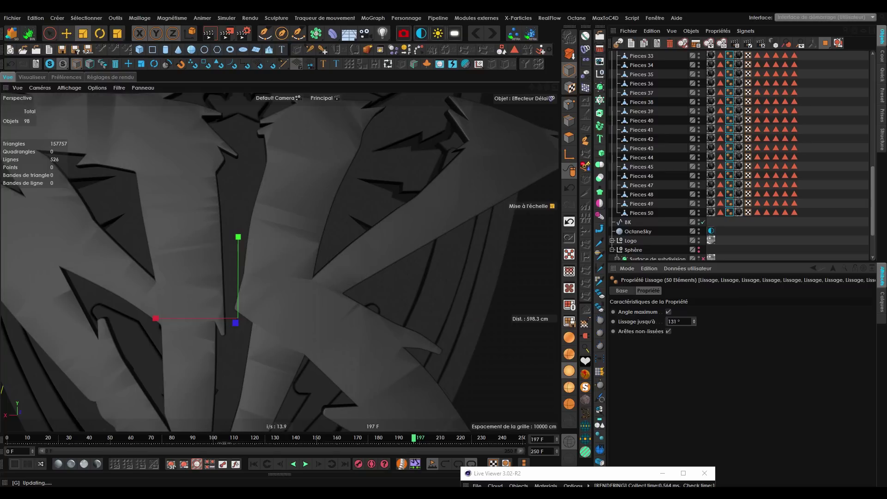
drag(694, 321, 694, 404)
drag(694, 321, 694, 320)
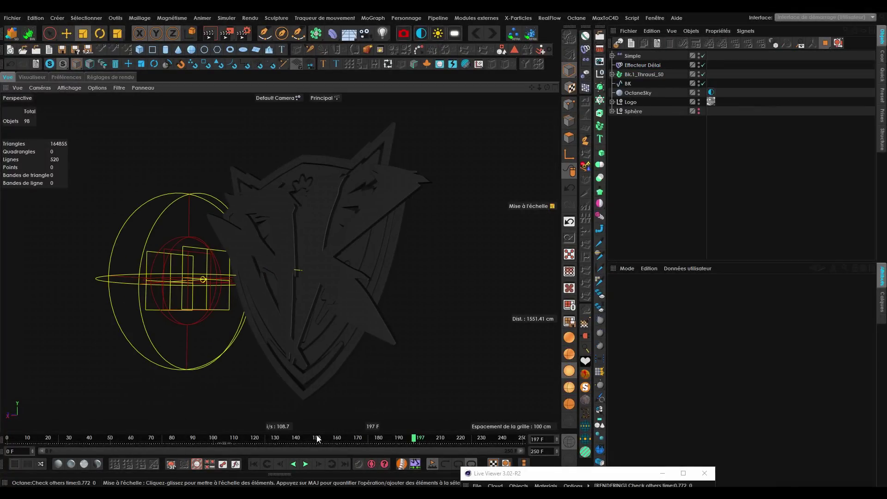
click(305, 463)
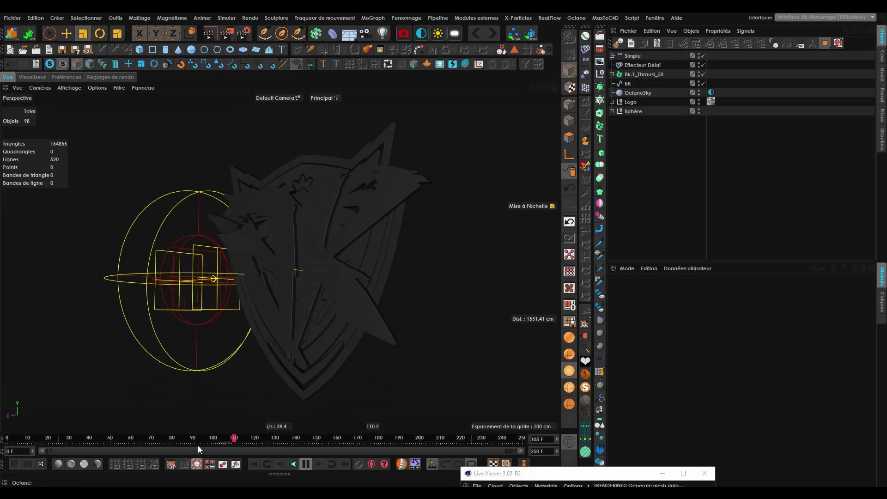
Stop the playback and add a MoText object reading "Brutal Kerozen".
click(304, 466)
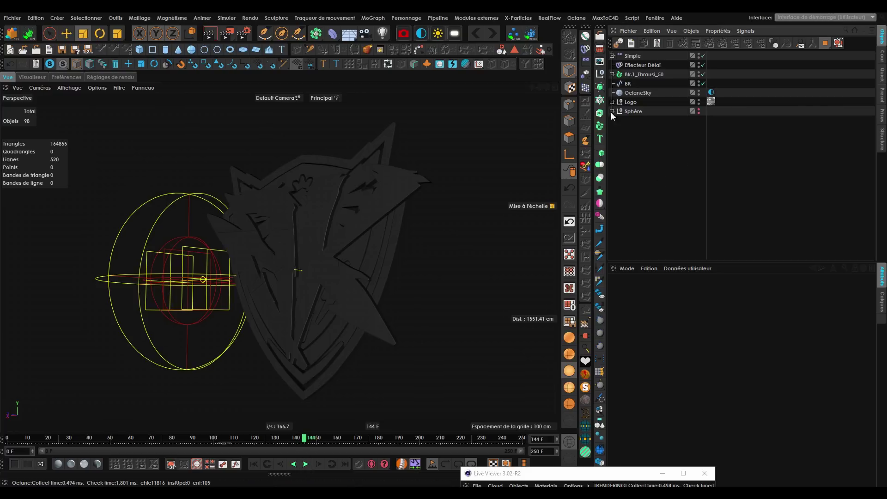
click(599, 138)
click(688, 291)
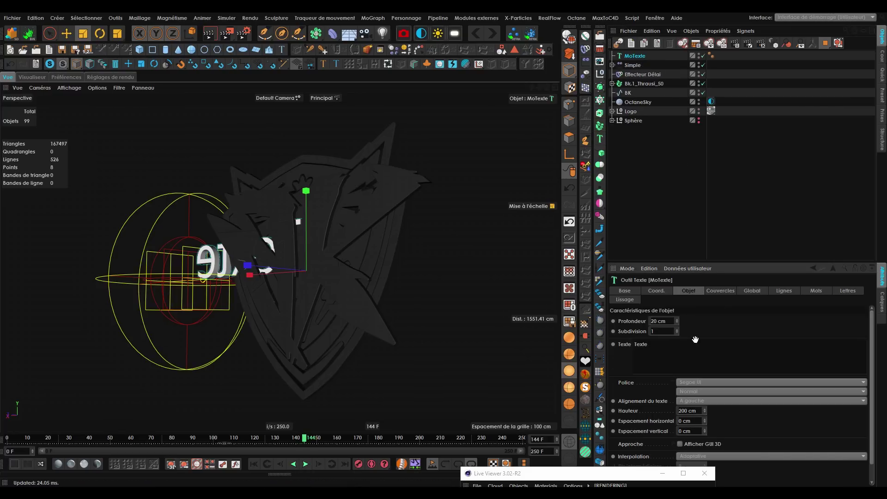
drag(654, 345, 627, 338)
text(Brutal Kerozen)
Set the MoText font to Fighting Spirit TBS and its text alignment to centred.
click(686, 382)
drag(864, 360, 869, 184)
scroll(716, 100, up, 6)
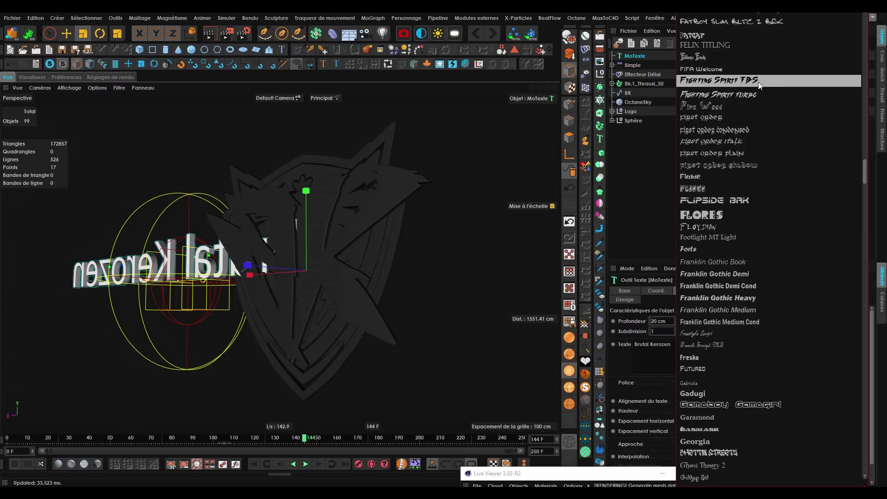
click(759, 81)
alt+drag(473, 301, 306, 283)
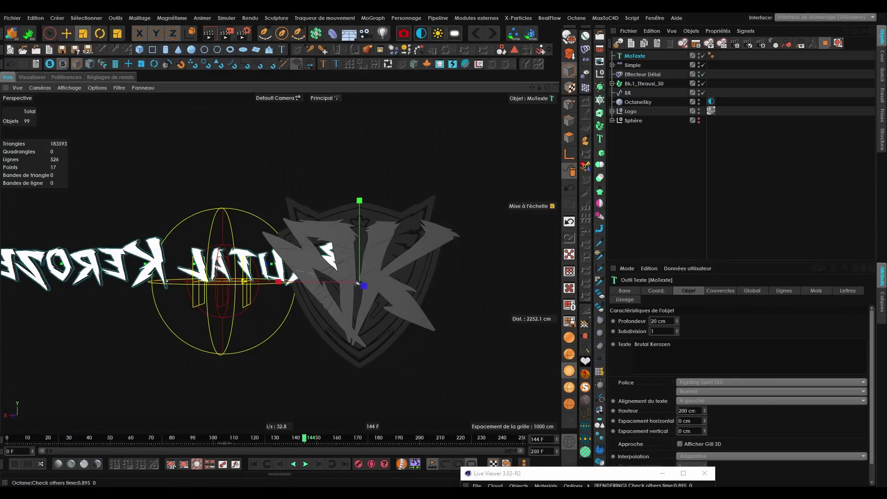
click(700, 400)
click(701, 412)
alt+drag(350, 321, 319, 307)
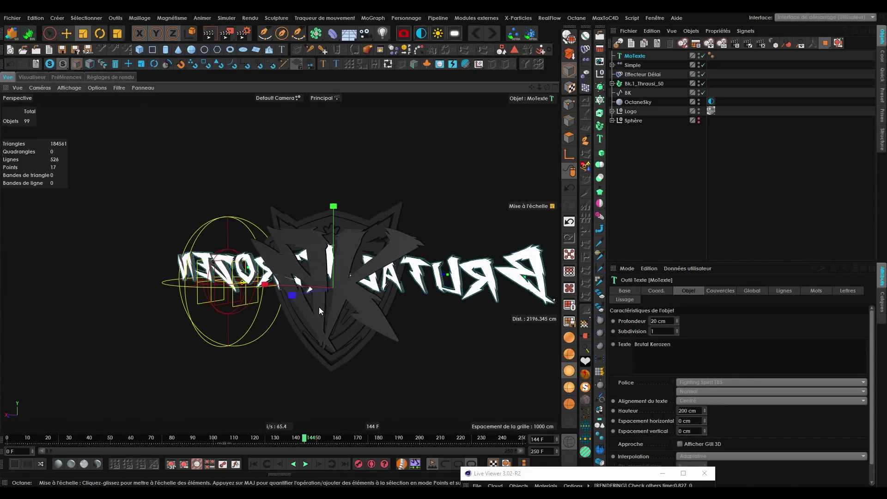
Reset the view to the default framing and examine the text and emblem from both sides.
click(603, 49)
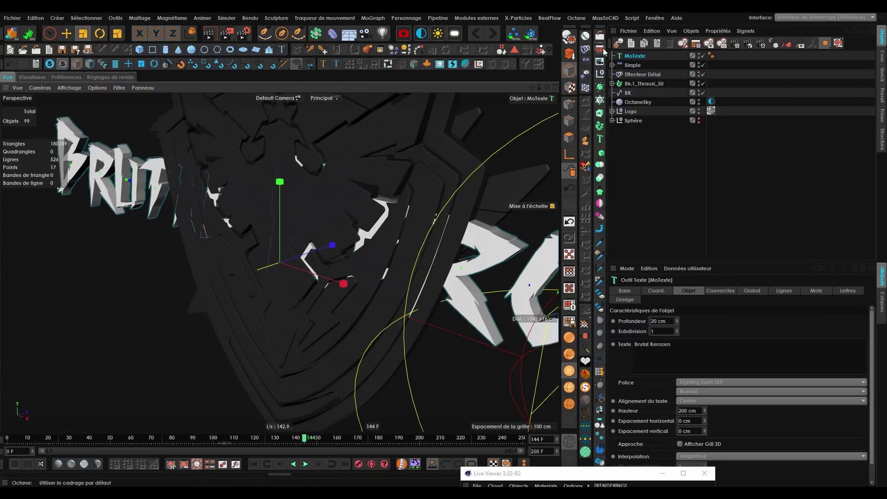
scroll(322, 279, down, 6)
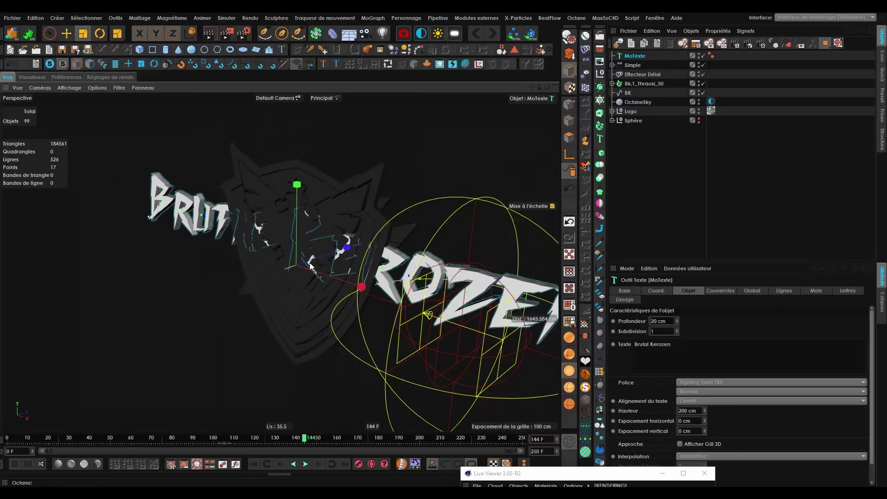
alt+drag(310, 275, 139, 277)
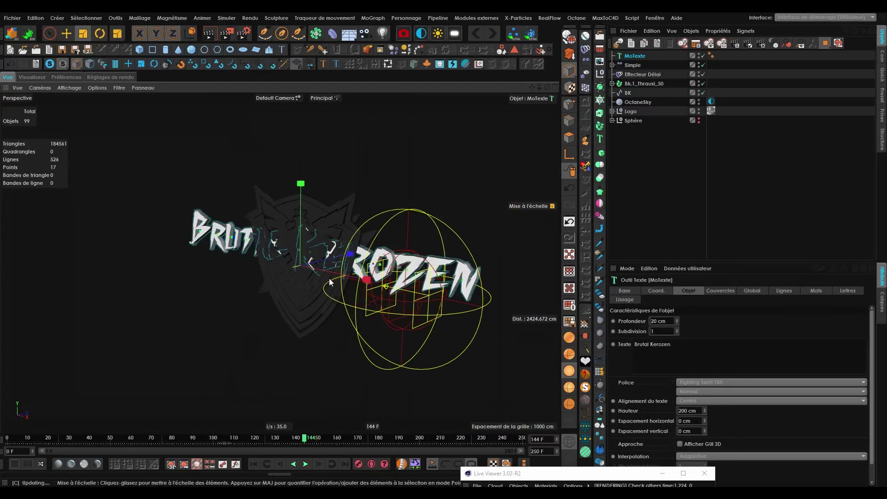
click(600, 50)
scroll(350, 275, down, 6)
alt+drag(350, 275, 296, 240)
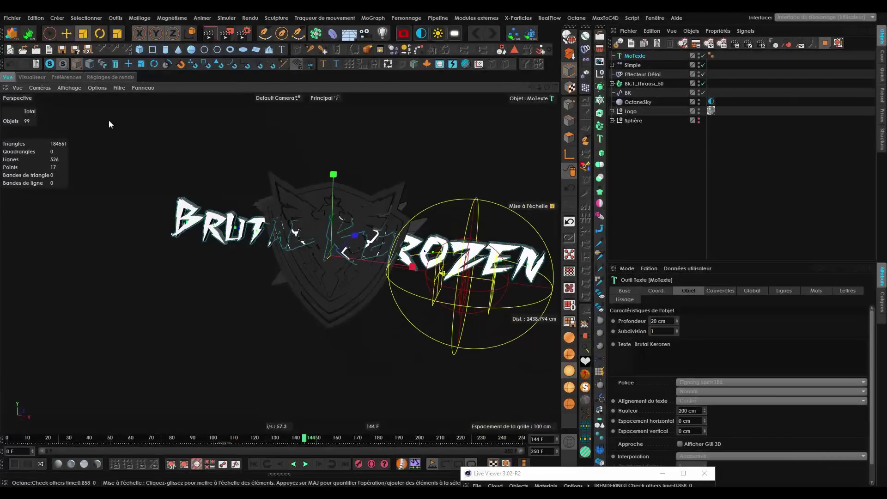
click(17, 88)
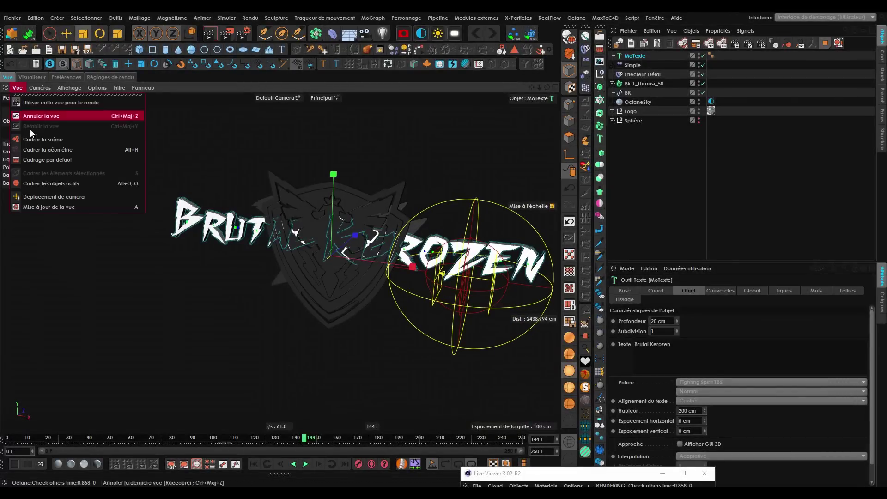
click(81, 160)
alt+drag(275, 290, 81, 277)
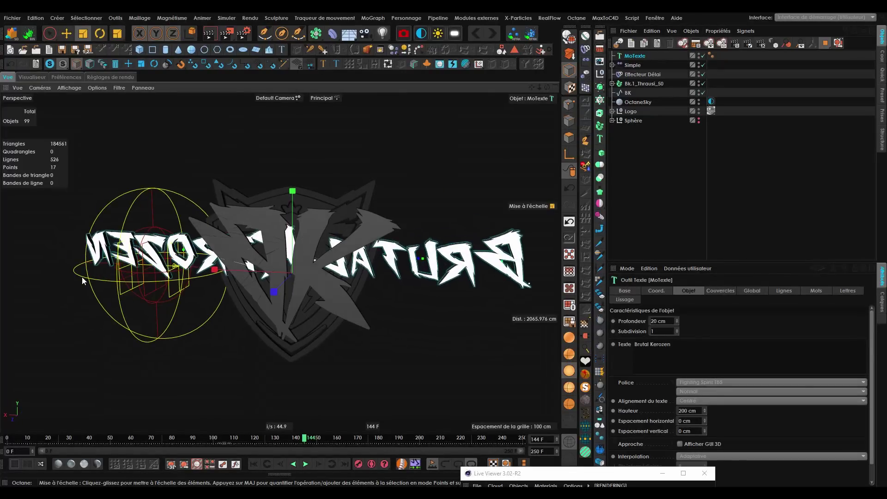
Create a null named BK and group the Simple effector, Delay effector and fractured BK object under it.
click(633, 65)
click(635, 85)
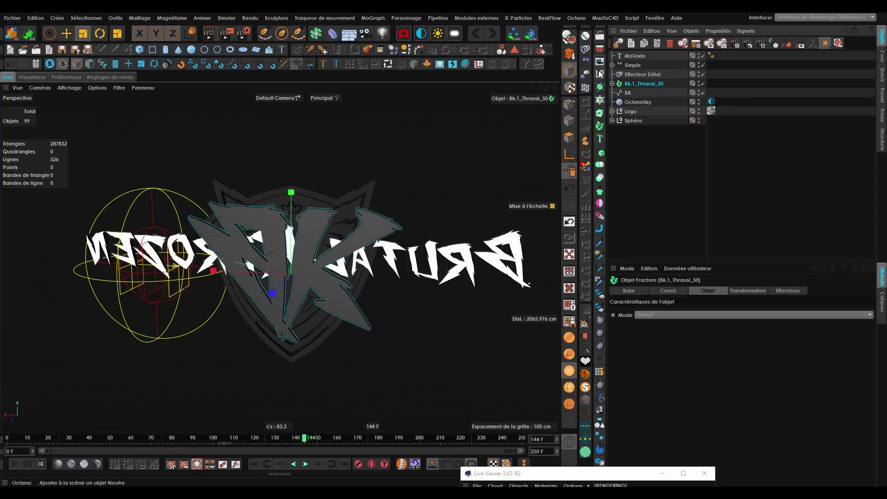
click(600, 74)
double_click(630, 84)
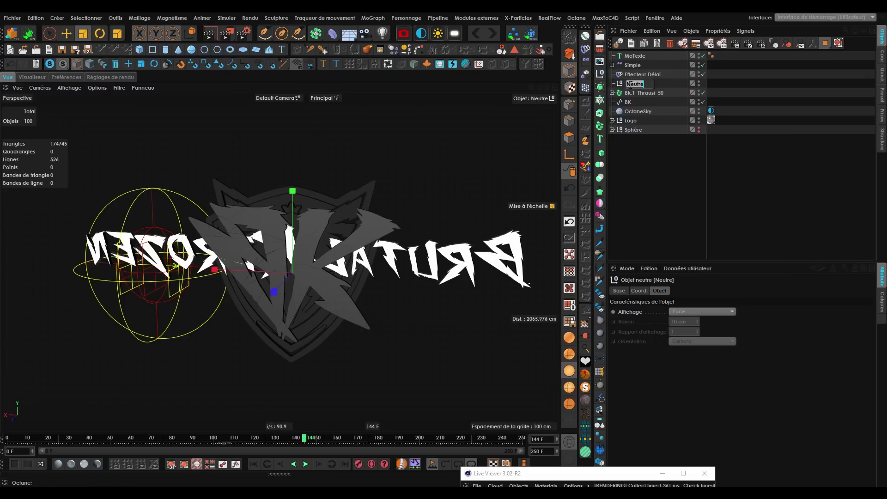
text(BK)
key(Return)
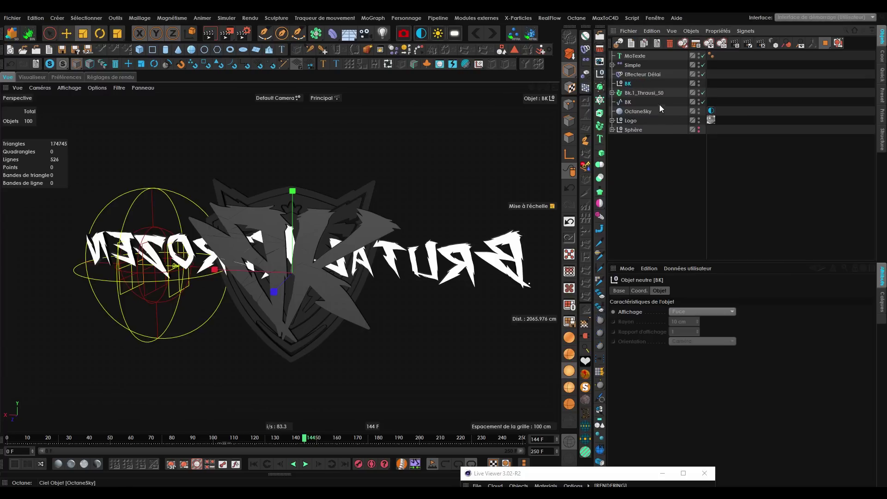
mouse_move(624, 82)
mouse_down()
mouse_move(637, 81)
mouse_move(628, 74)
mouse_up()
click(627, 66)
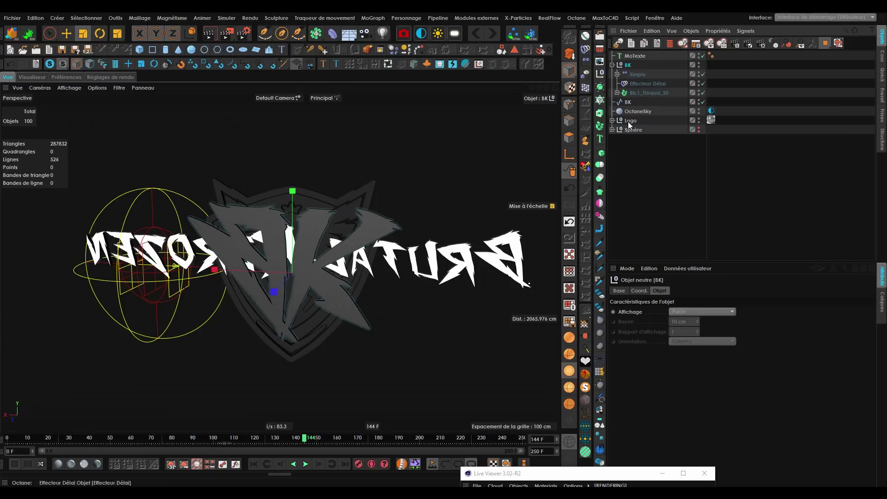
Set the BK null's H rotation to -180° so the emblem faces the same way as the text.
click(644, 289)
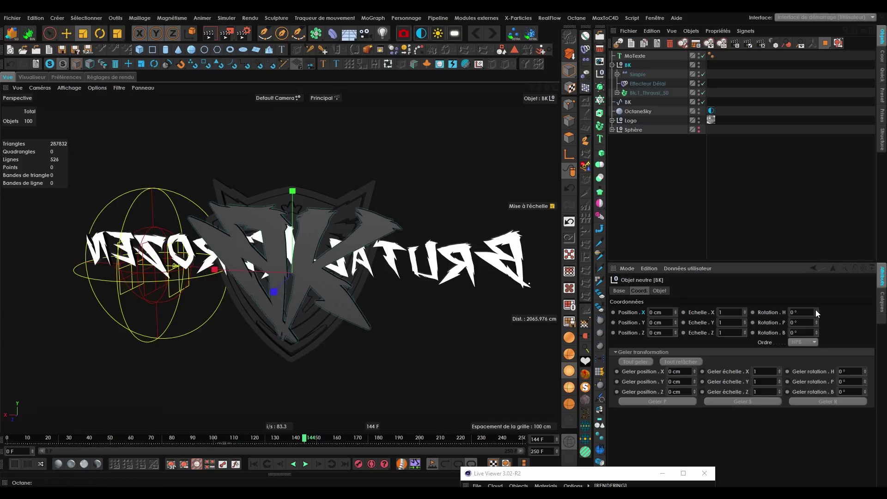
drag(816, 313, 766, 330)
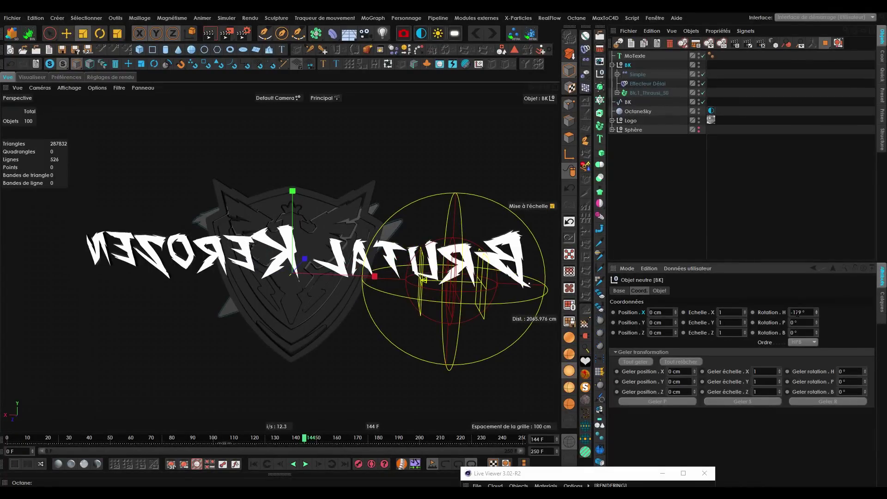
key(BackSpace)
key(BackSpace)
text(80)
key(Return)
alt+drag(365, 258, 503, 255)
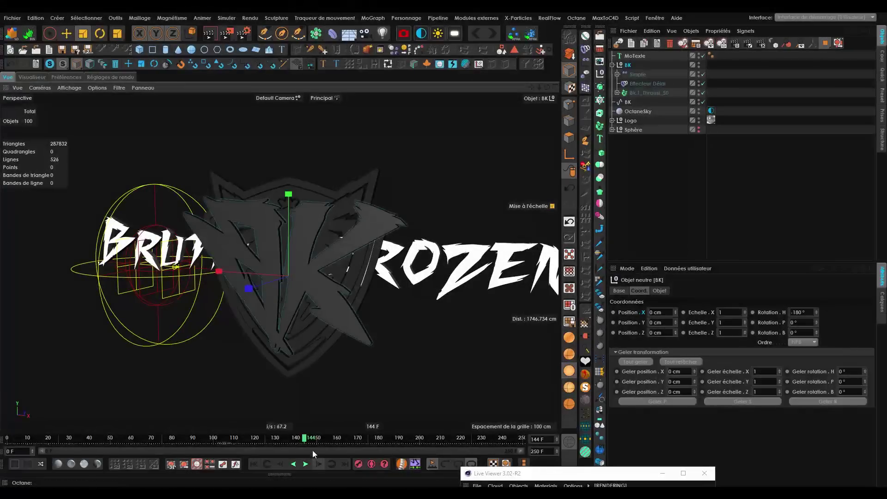
Replay the assembly from about frame 55 and check which effectors are assigned to the fractured BK object.
drag(308, 439, 127, 438)
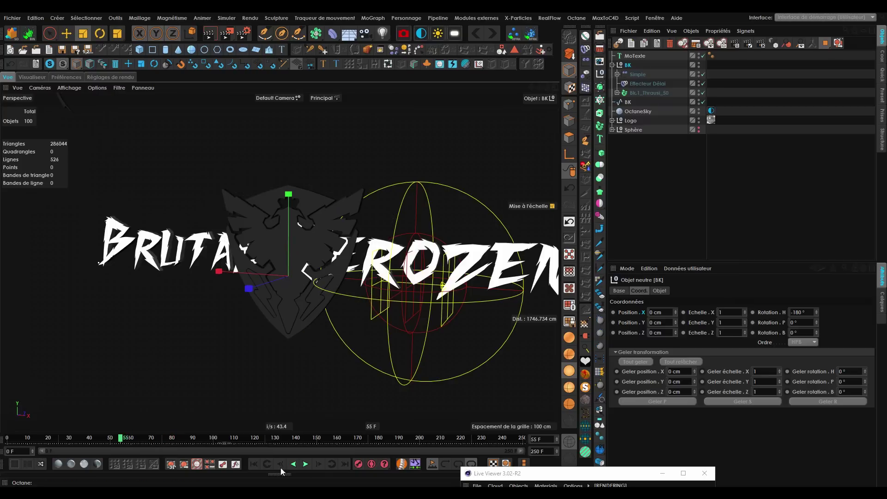
click(309, 466)
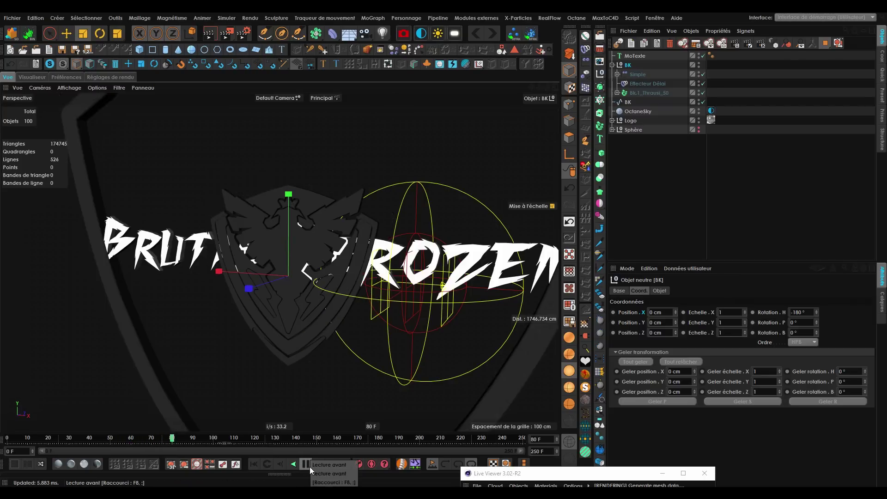
click(306, 464)
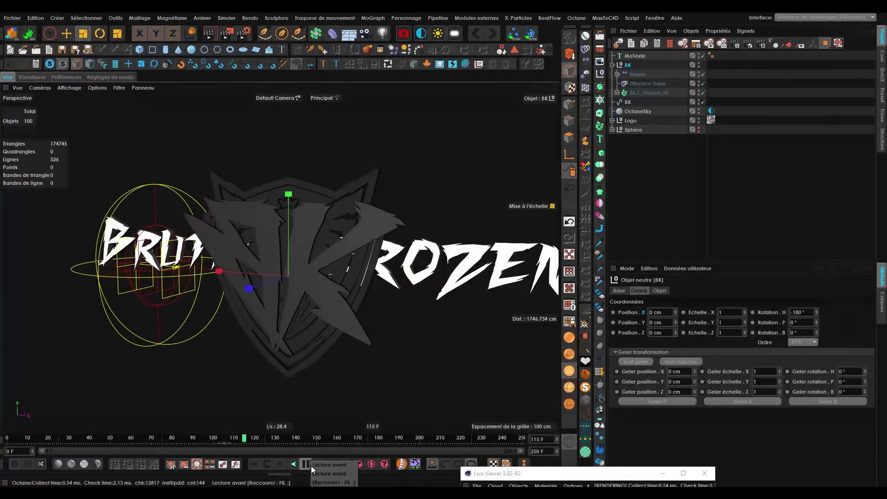
click(632, 93)
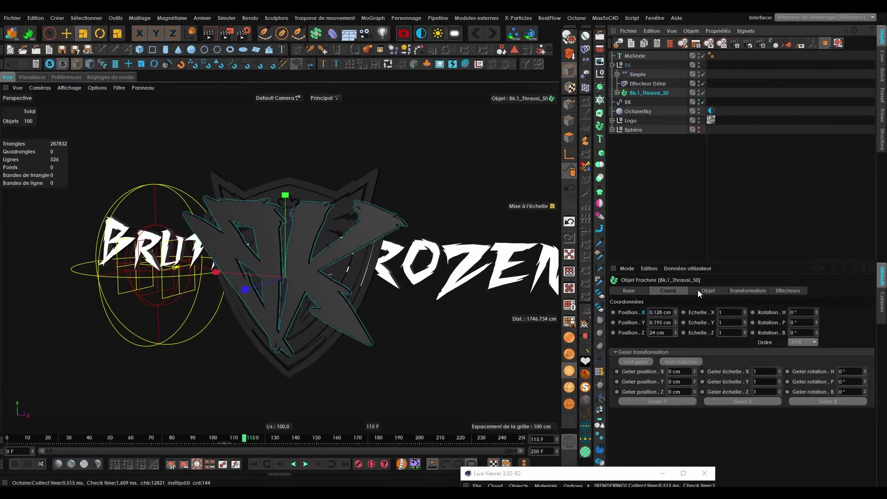
click(751, 291)
click(787, 291)
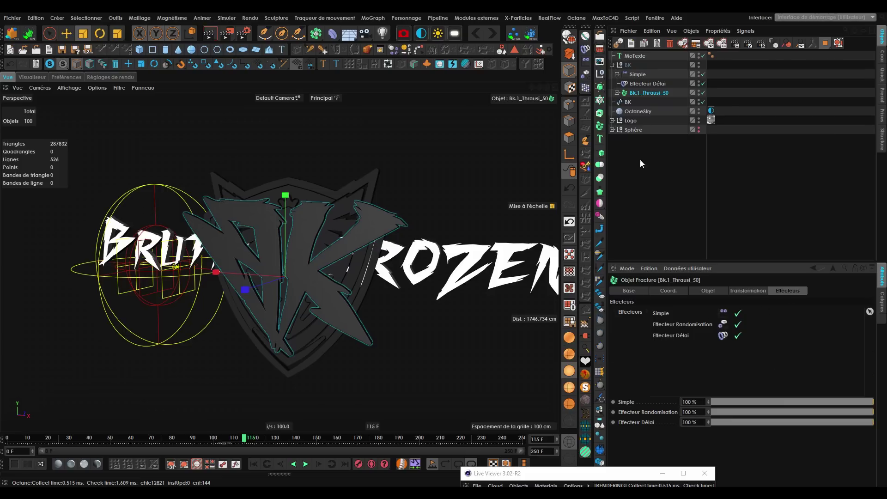
Take the Delay effector out of the BK null, set its H rotation to 0° and replay the assembly.
drag(645, 84, 633, 64)
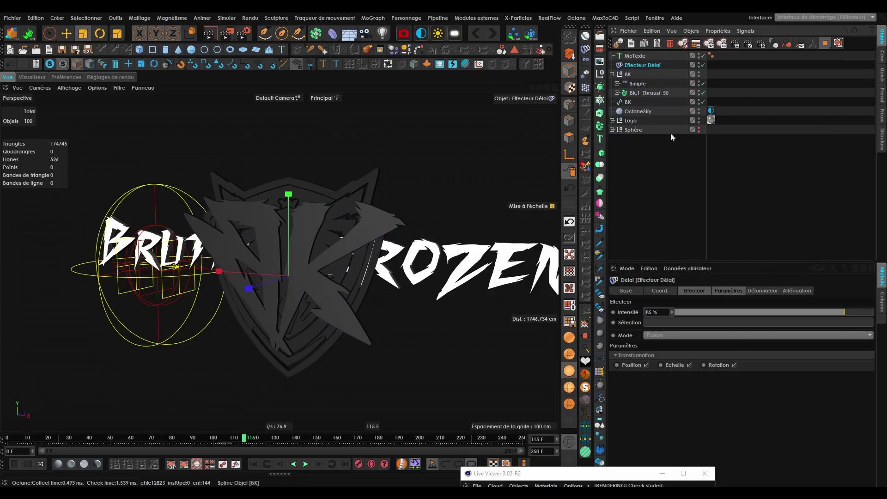
click(660, 291)
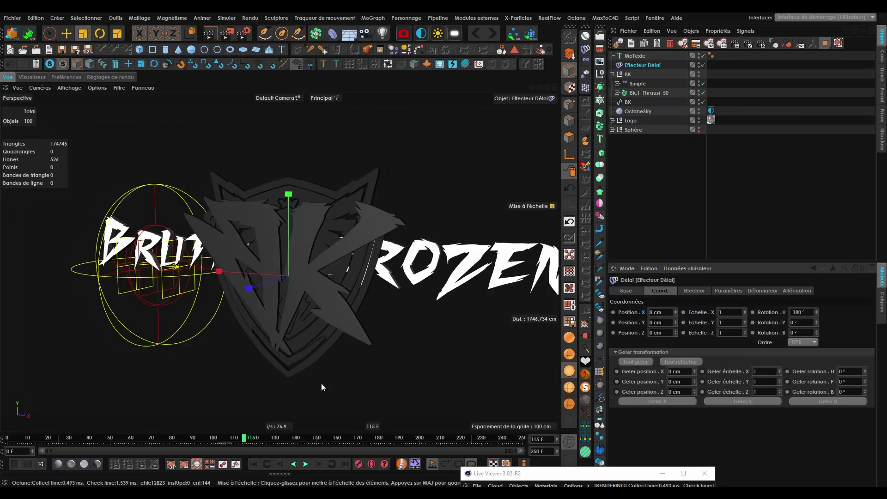
drag(218, 439, 267, 417)
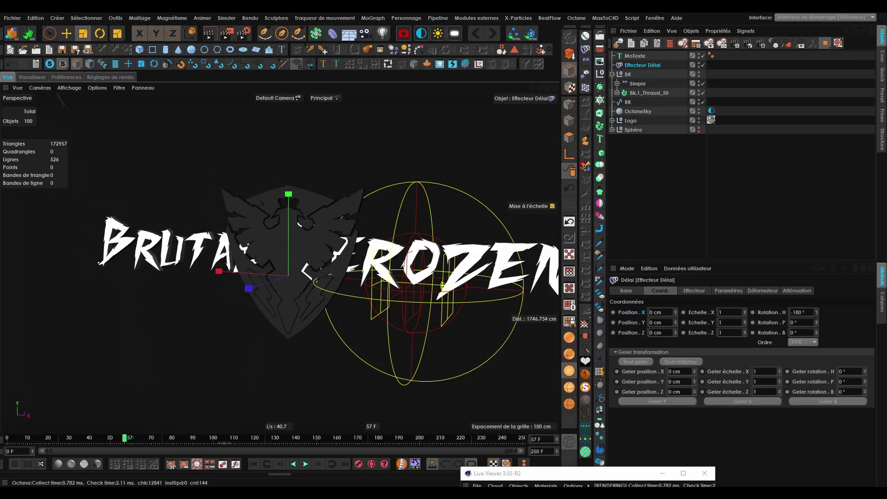
drag(816, 313, 807, 316)
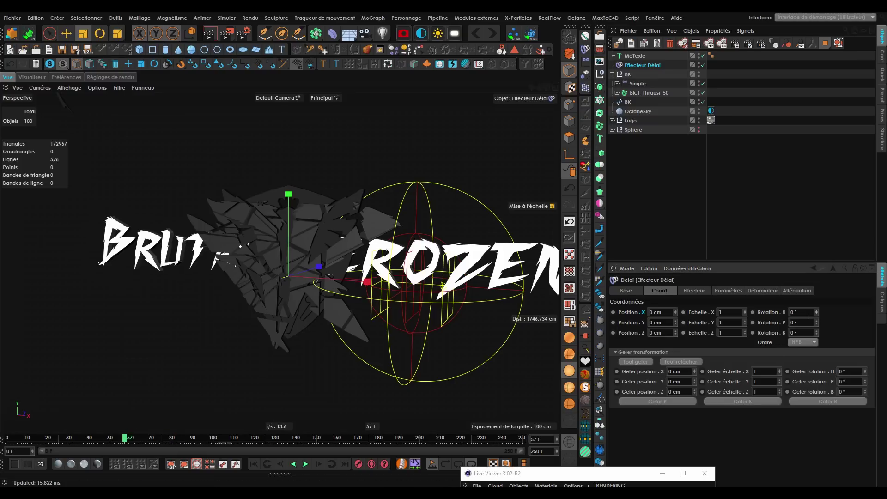
click(305, 465)
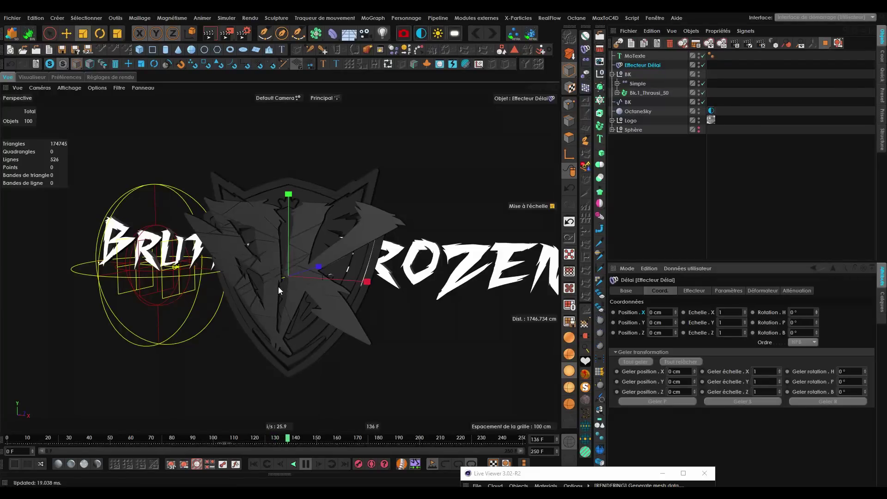
click(305, 464)
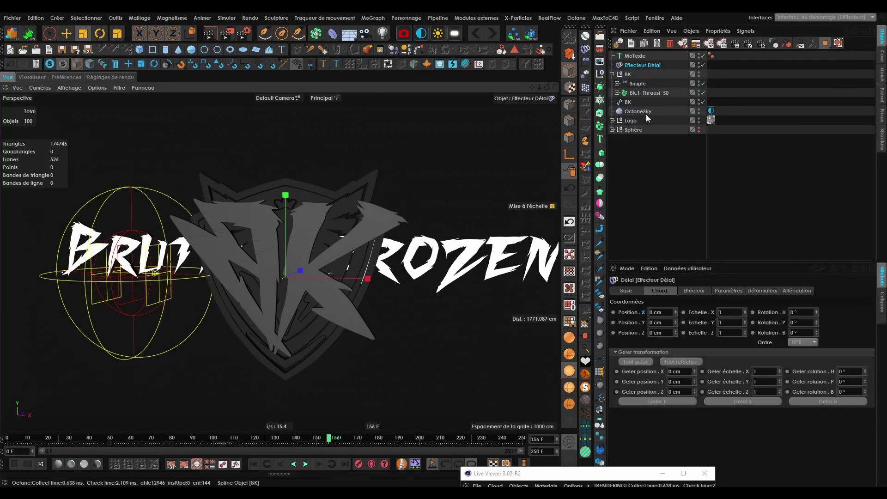
Move the Brutal Kerozen text along Z to about -47.7 cm, in front of the BK emblem.
click(636, 56)
alt+drag(398, 257, 295, 282)
key(e)
drag(347, 258, 301, 241)
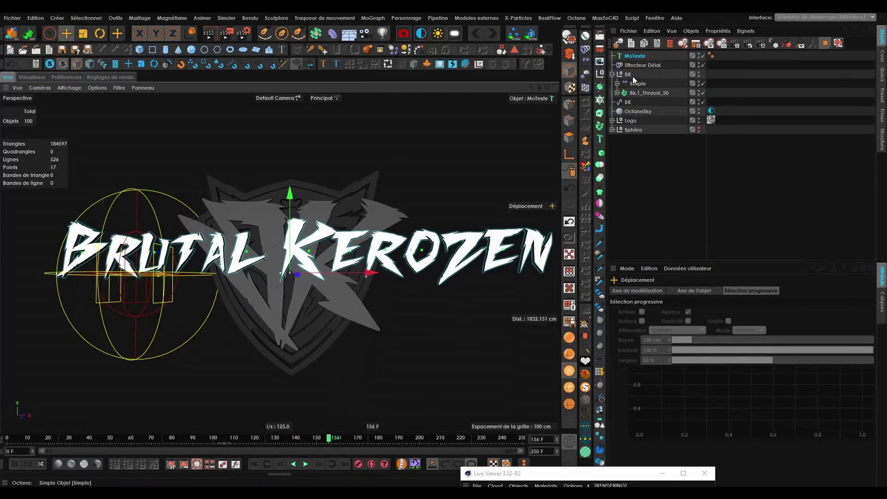
click(635, 56)
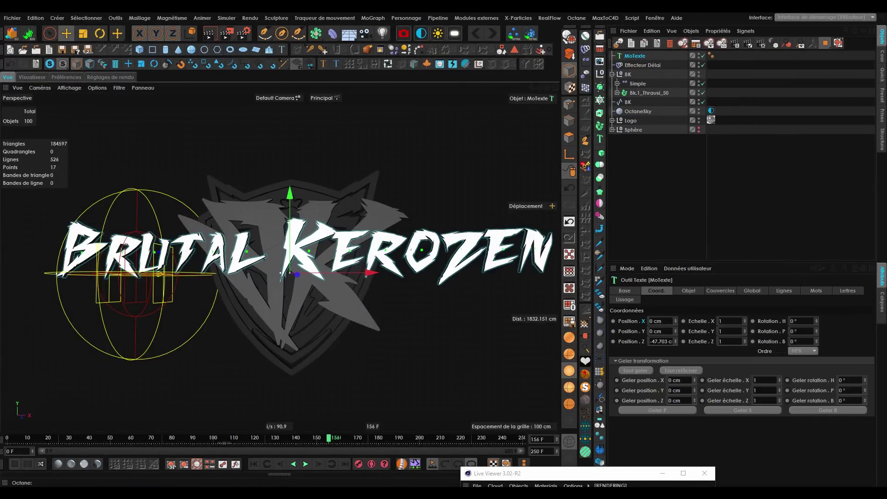
Examine the title's size and placement around second 7 of the reference Brutal-KeroZen intro video.
key(alt+Tab)
drag(636, 361, 699, 364)
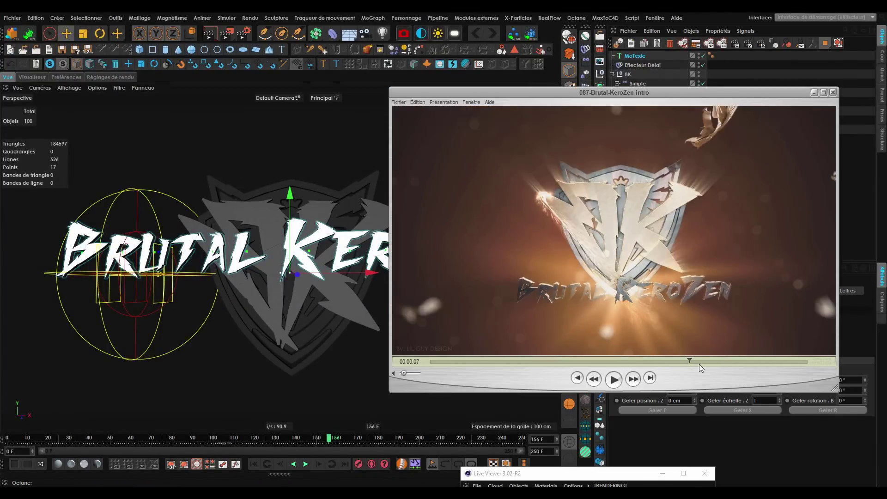
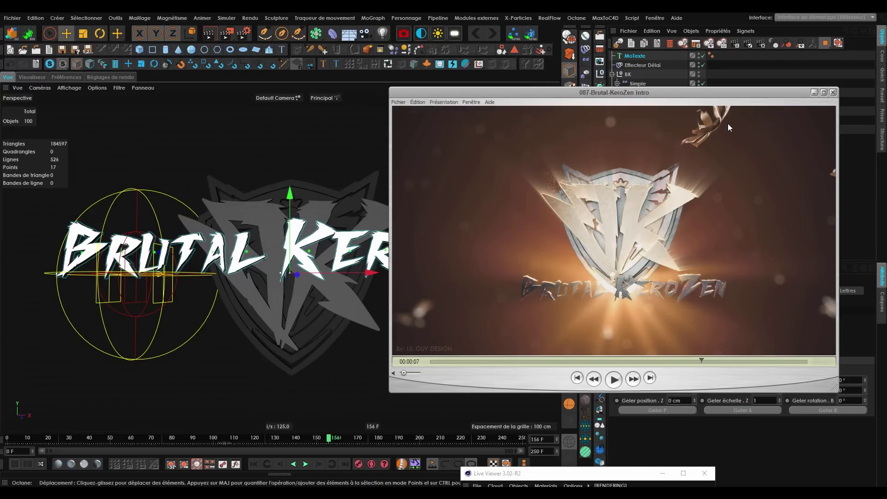
click(814, 93)
Scale the Brutal Kerozen text uniformly down to roughly half its size over the emblem.
click(686, 290)
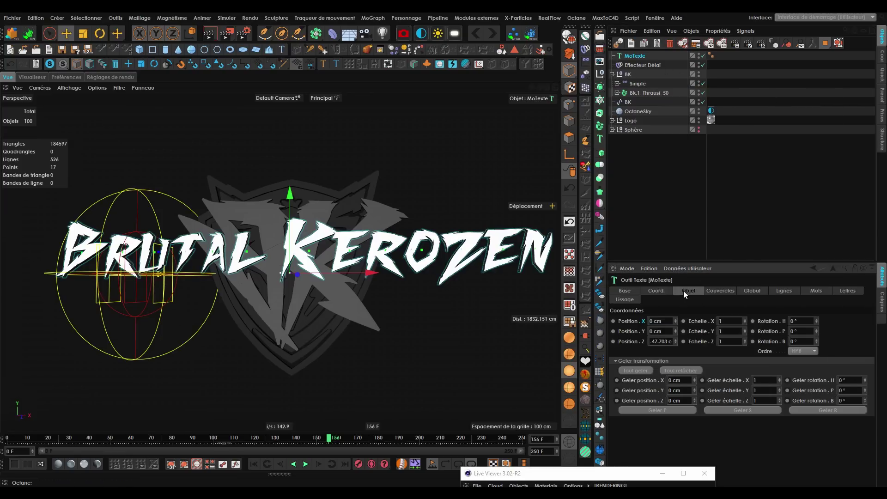
click(91, 34)
drag(313, 115, 184, 192)
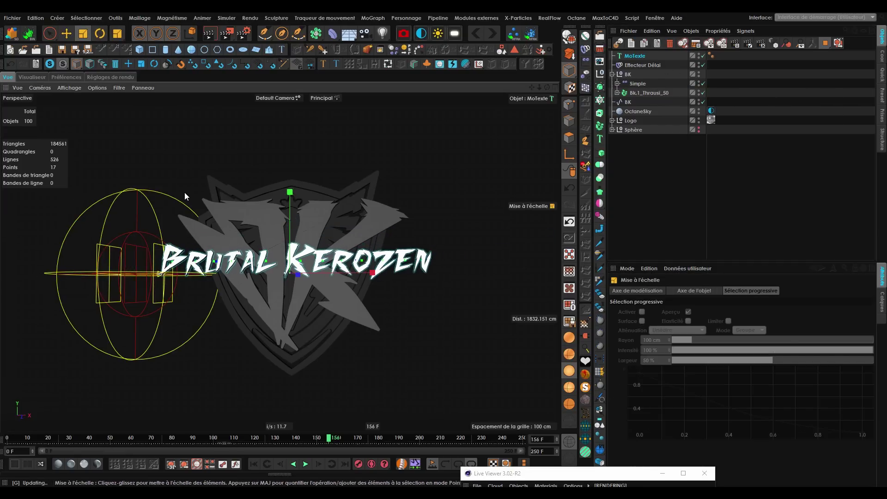
Scale the Brutal Kerozen text up to about 120 cm high and move it down below the BK letters.
click(637, 56)
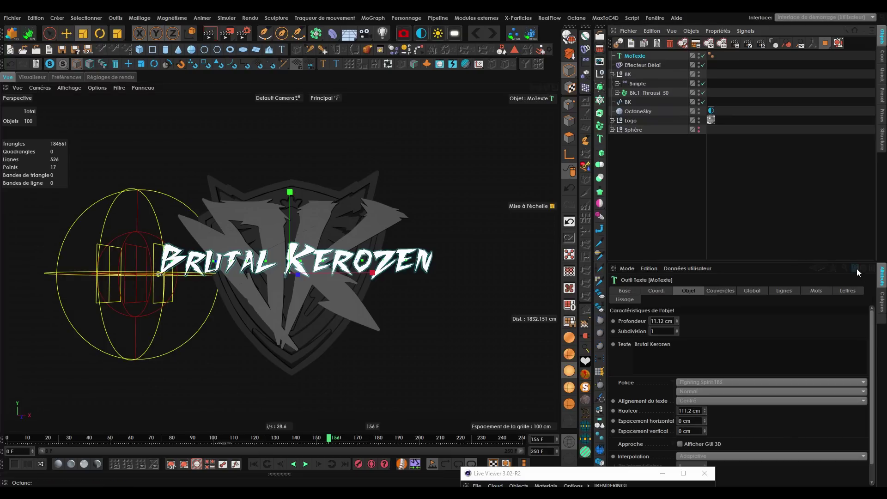
drag(346, 192, 384, 184)
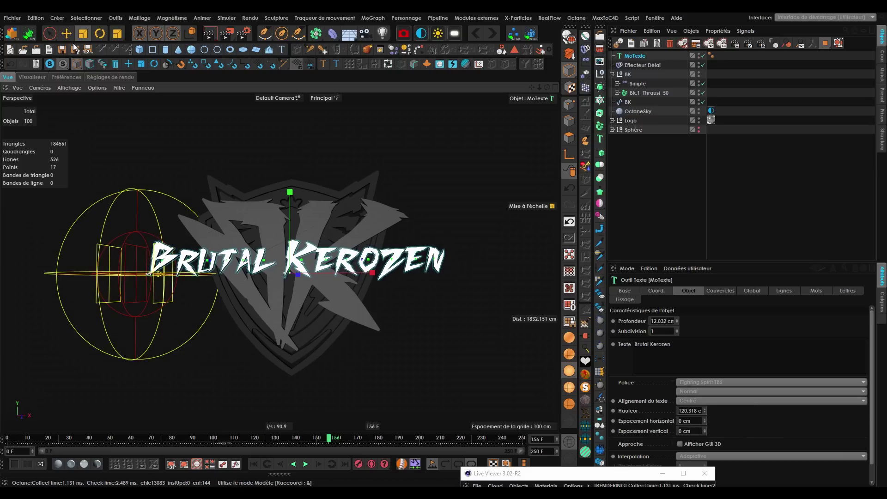
key(e)
drag(287, 194, 286, 308)
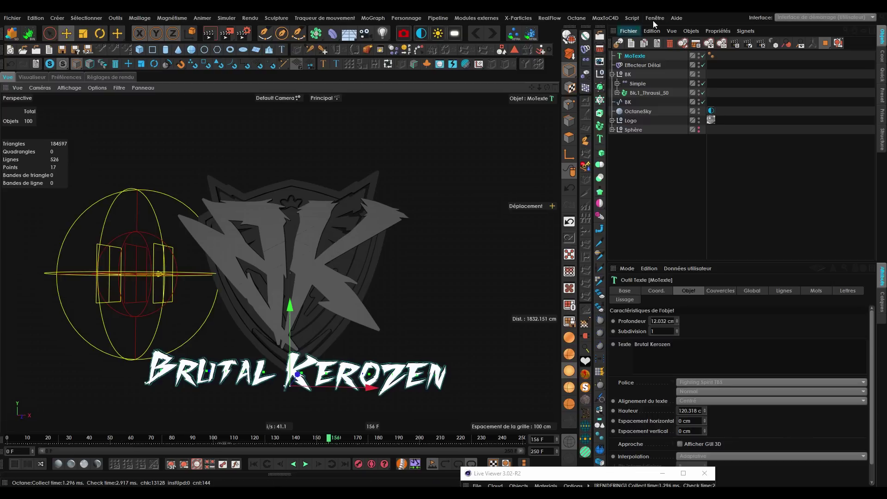
Raise the title slightly along Y to overlap the emblem's lower tip, comparing its placement with the reference Brutal-KeroZen intro video.
key(alt+Tab)
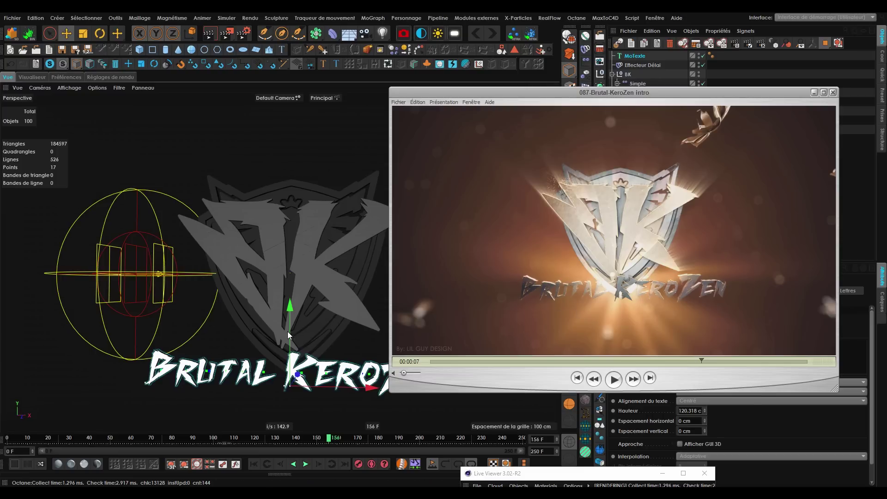
drag(289, 328, 288, 311)
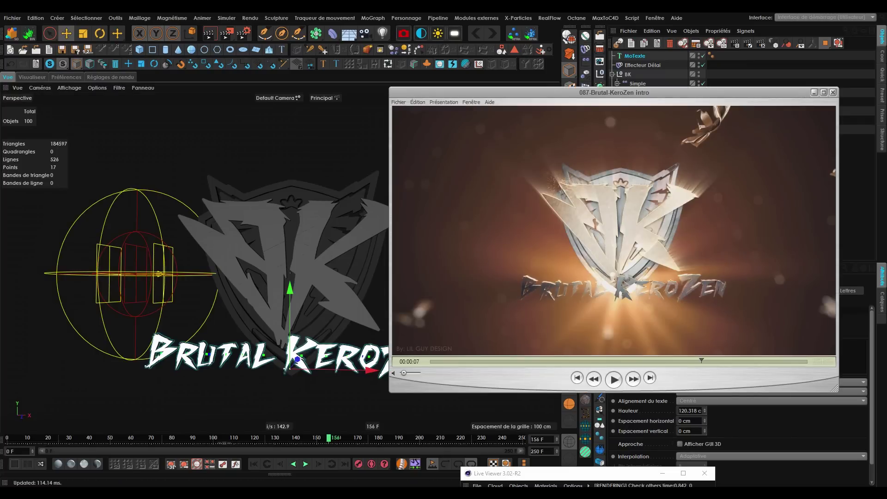
key(alt+Tab)
drag(291, 295, 291, 288)
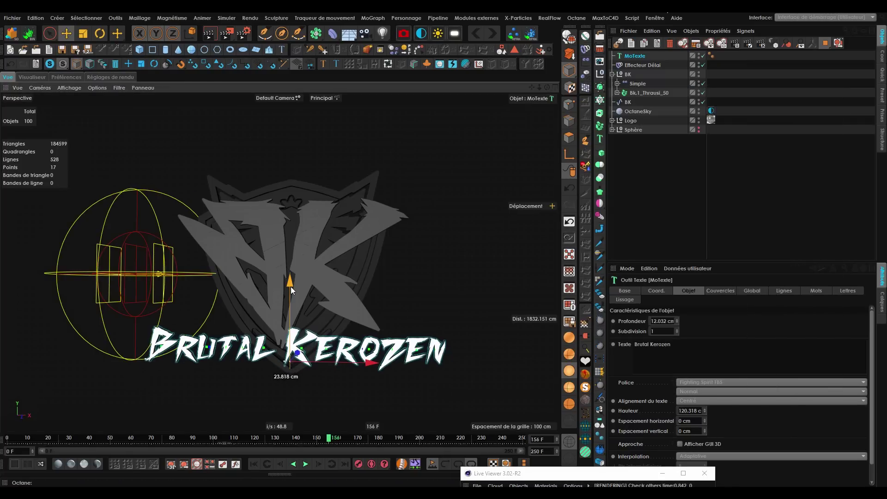
key(alt+Tab)
key(alt+Tab)
Set both the start and end caps of the Brutal Kerozen text to Couvercle et biseau.
alt+drag(324, 334, 199, 383)
scroll(308, 335, up, 5)
alt+drag(267, 374, 231, 283)
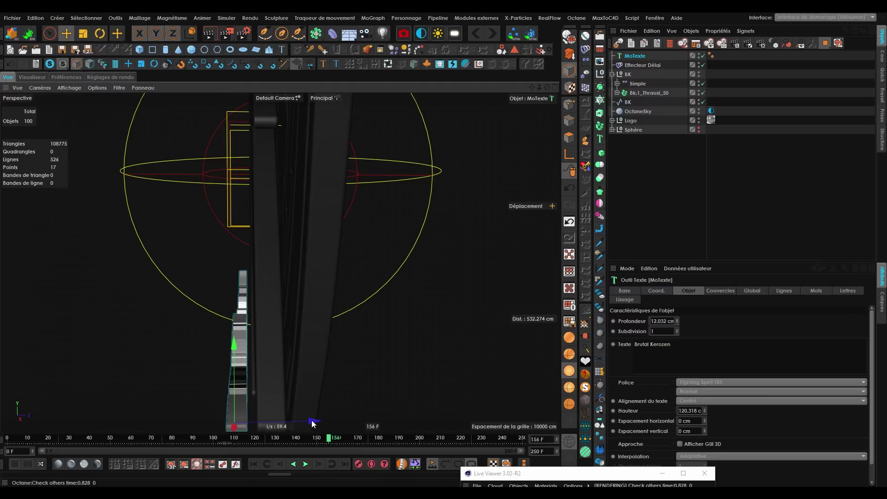
click(716, 291)
click(720, 320)
click(726, 368)
click(728, 321)
click(733, 362)
click(732, 350)
click(728, 390)
Give the start and end bevels of the text 2 steps and a 2 cm radius.
text(2)
key(Tab)
text(2)
key(Tab)
key(Tab)
text(2)
key(Tab)
text(2)
key(Tab)
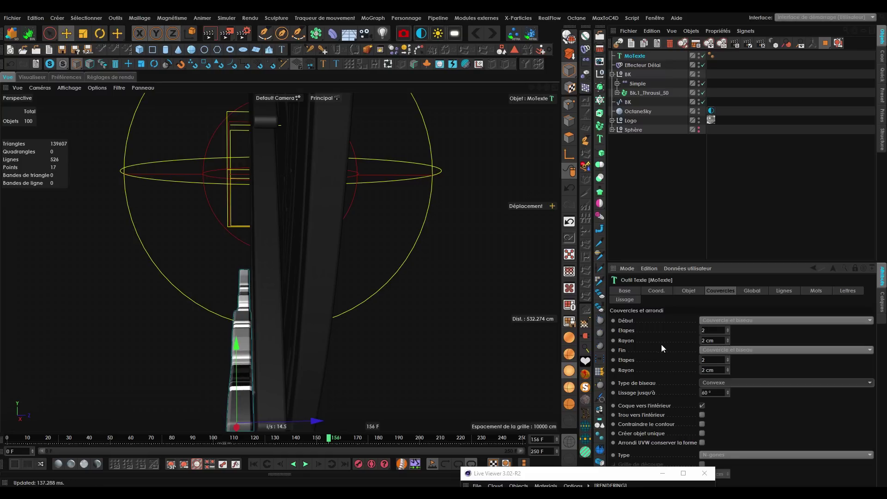
Raise the bevel steps to 3 for both the start and end caps and check the title from the front.
double_click(714, 360)
text(3)
double_click(713, 330)
text(3)
key(Return)
alt+drag(247, 328, 254, 347)
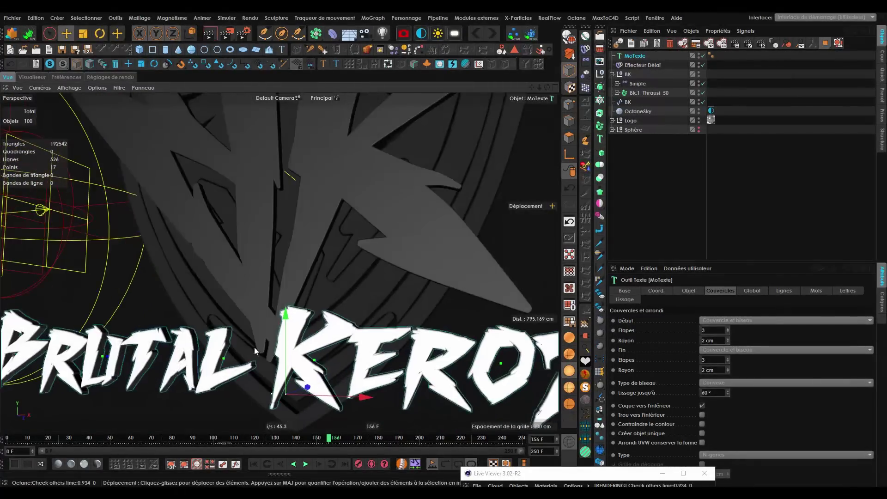
scroll(254, 347, down, 6)
click(640, 189)
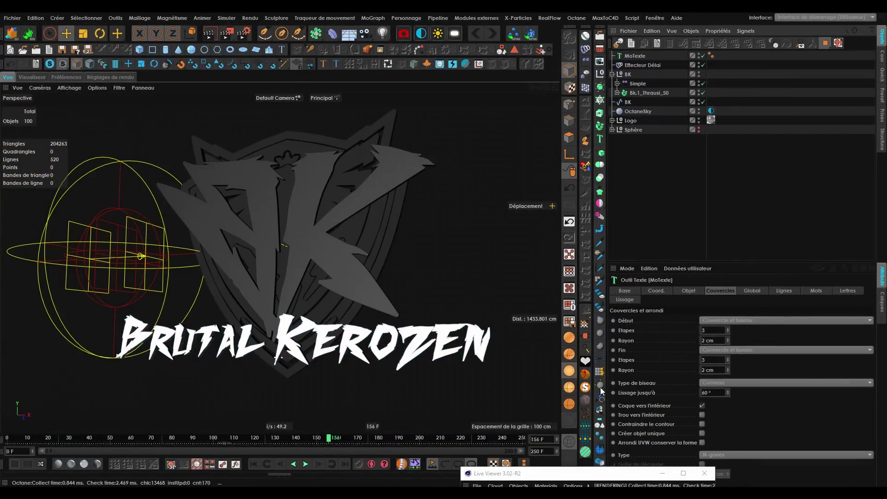
Look through the MoTexte object's line, letter, global, object, smoothing and coordinate settings for its display colour.
click(635, 57)
click(781, 291)
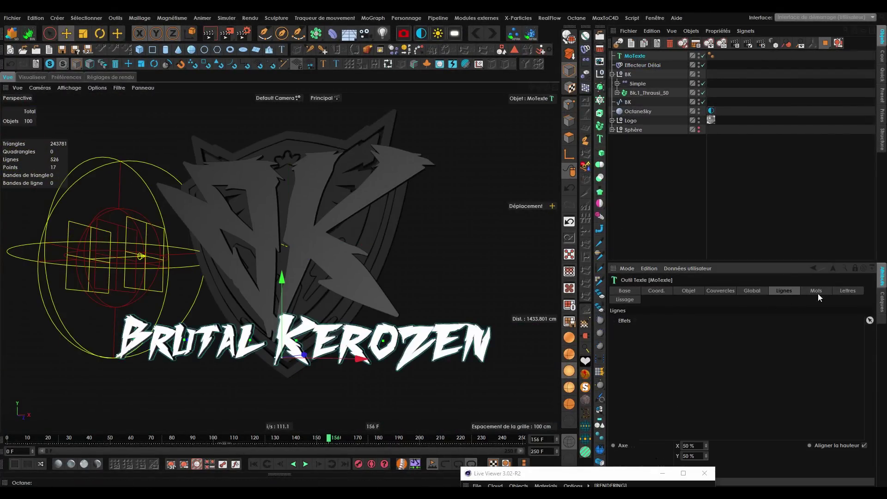
click(845, 291)
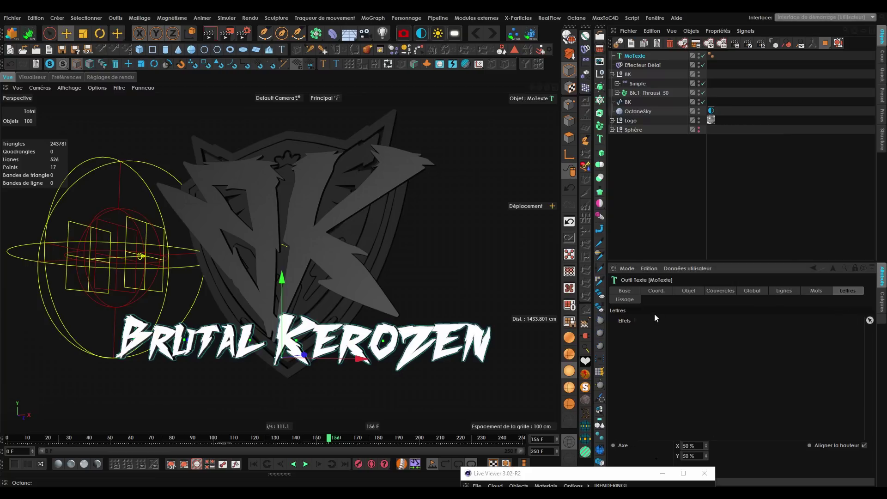
click(753, 291)
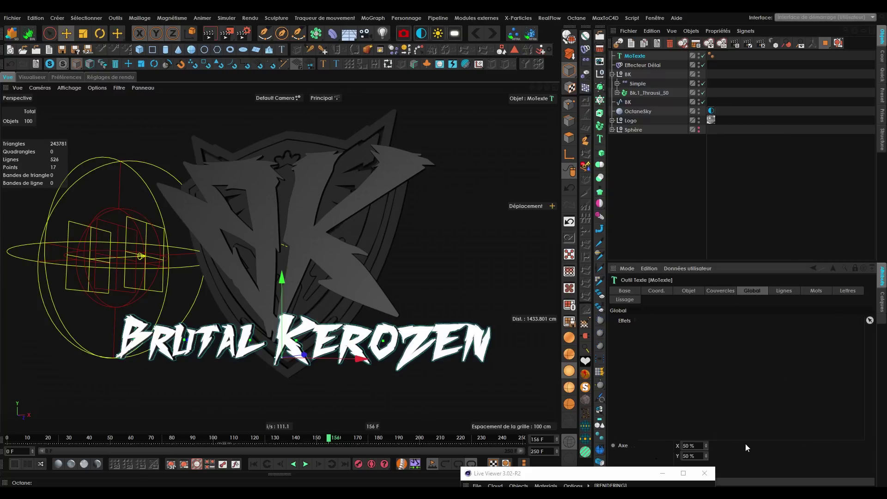
drag(641, 480, 506, 467)
click(689, 291)
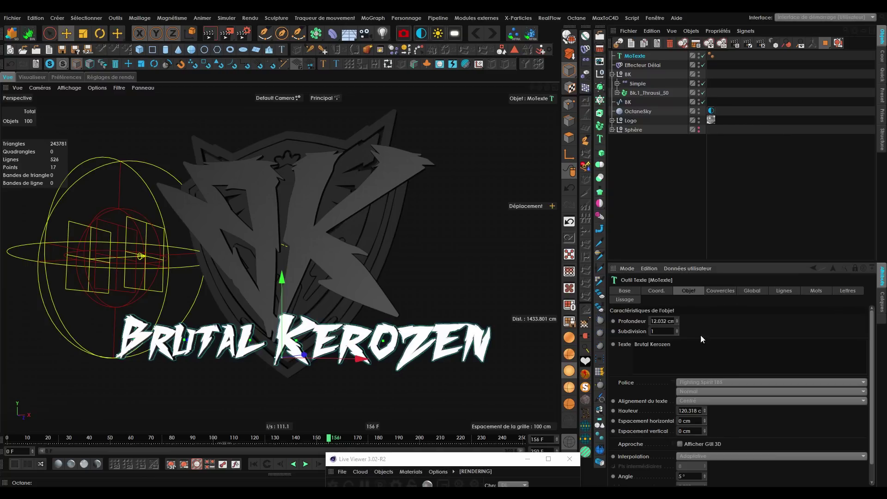
scroll(739, 363, down, 1)
click(795, 290)
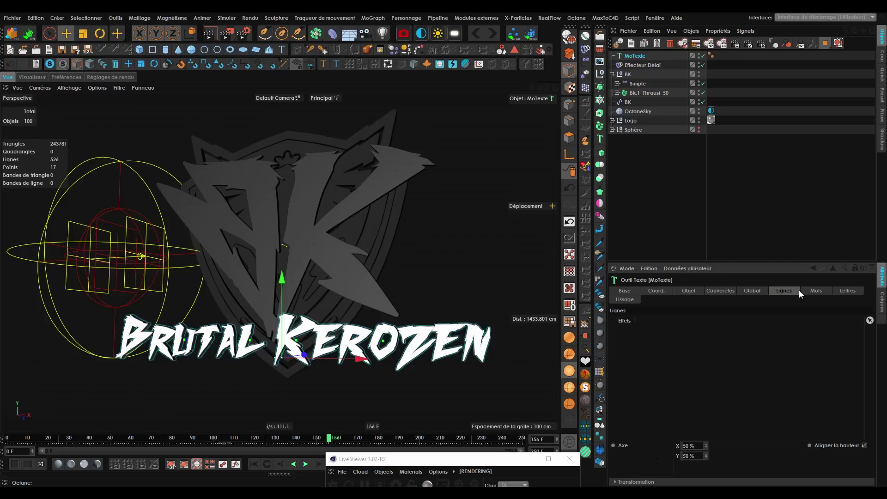
click(841, 289)
click(632, 298)
click(664, 290)
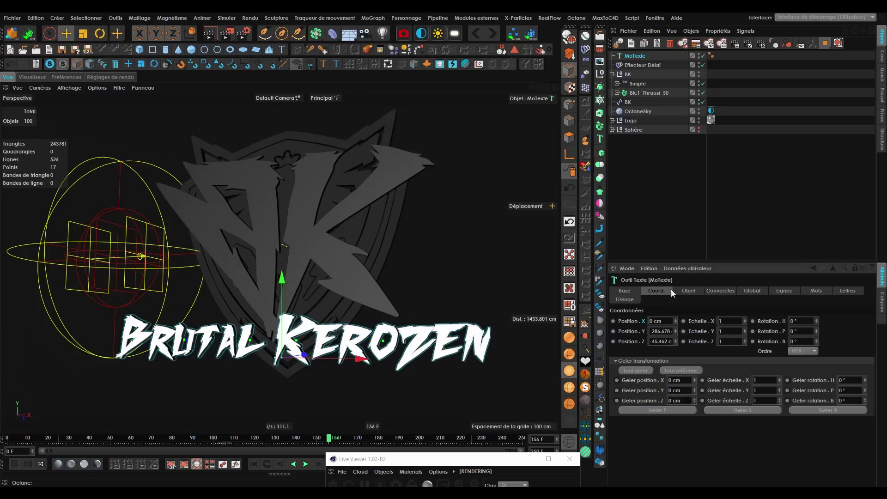
click(695, 291)
scroll(725, 440, down, 1)
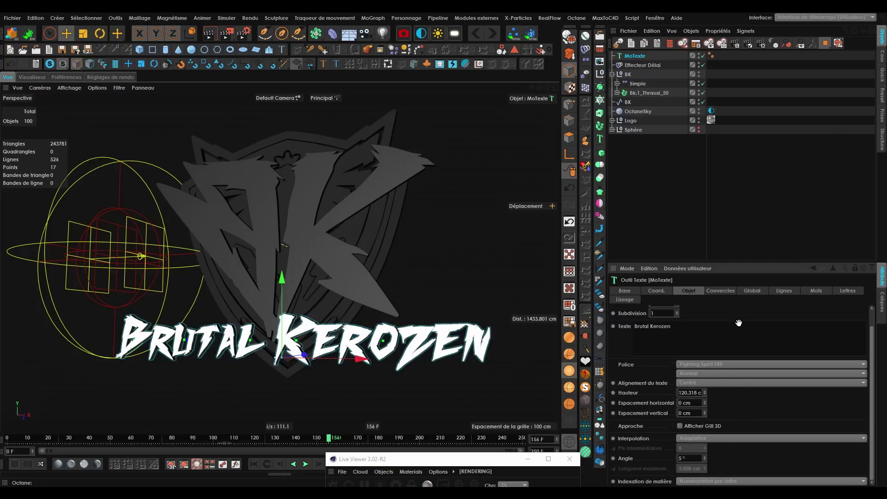
click(741, 290)
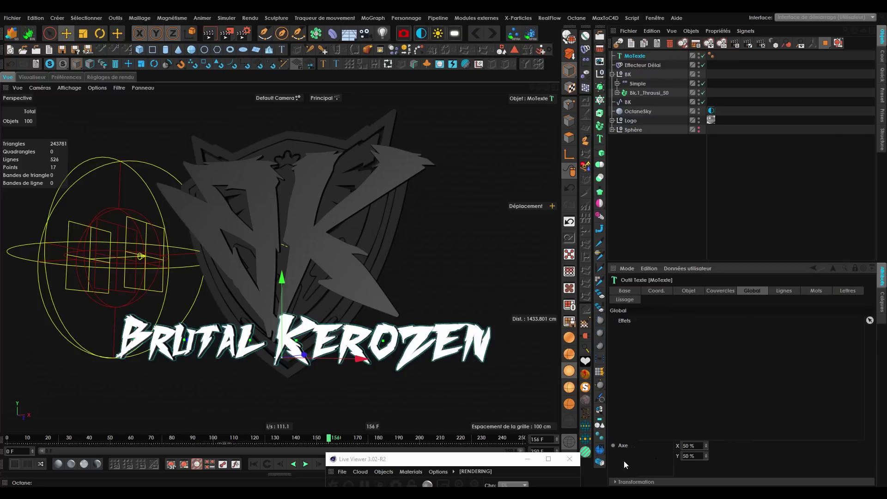
Set the text's global transformation colour to a grey with 25 % brightness and view the result.
click(614, 482)
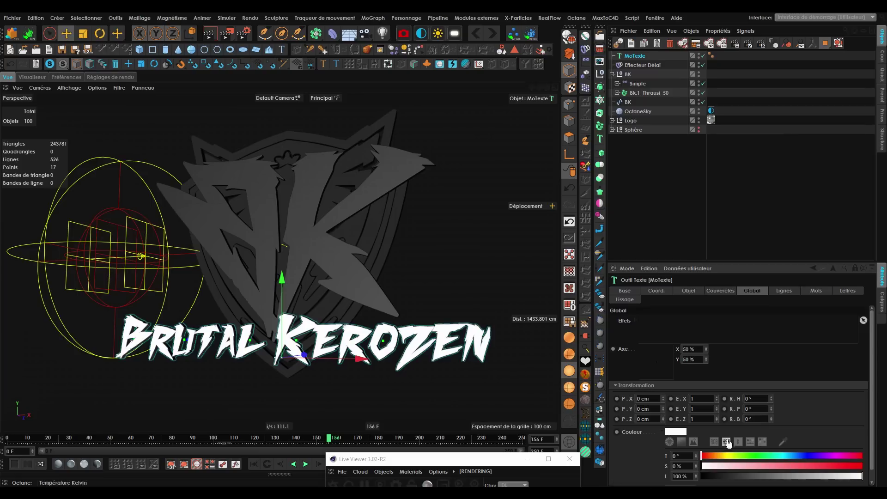
click(675, 431)
text(256)
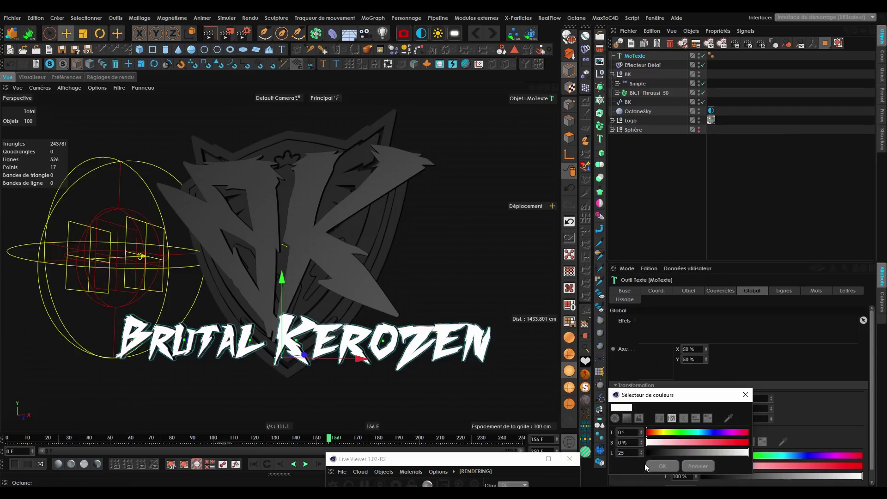
click(661, 465)
alt+drag(354, 298, 381, 298)
click(656, 194)
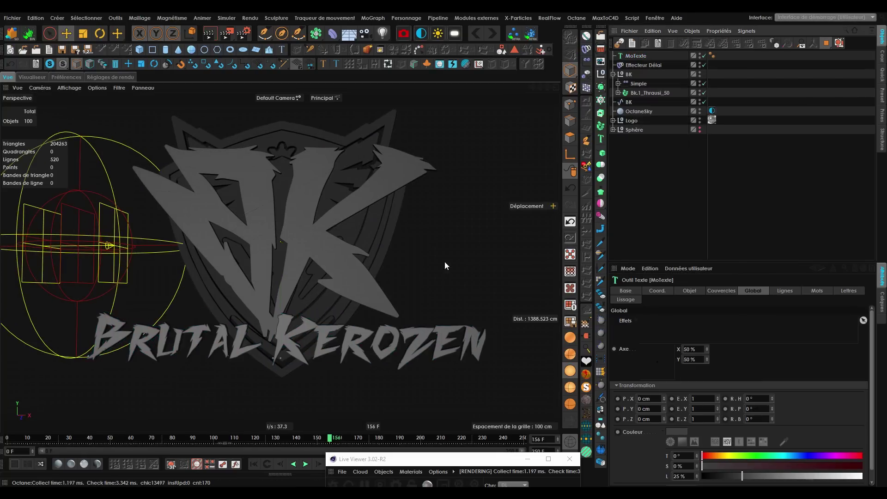
Darken the text's global transformation colour to 15 % brightness and check the title against the emblem.
alt+drag(286, 348, 233, 274)
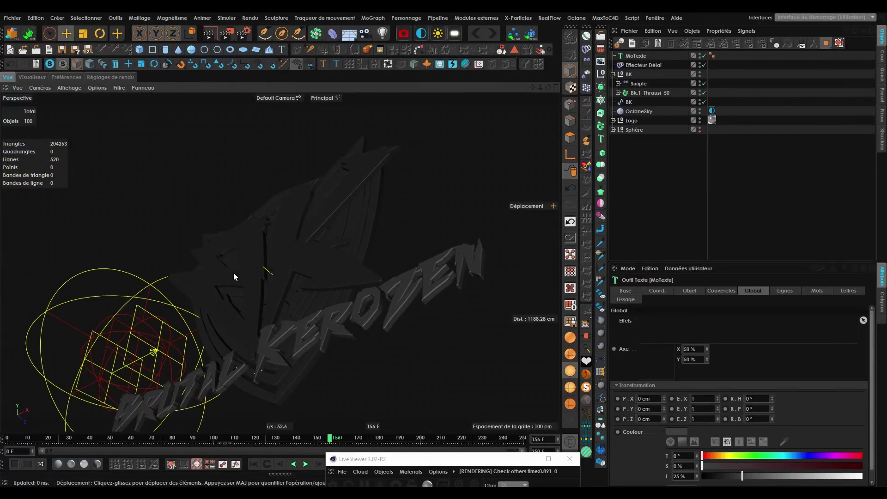
click(677, 433)
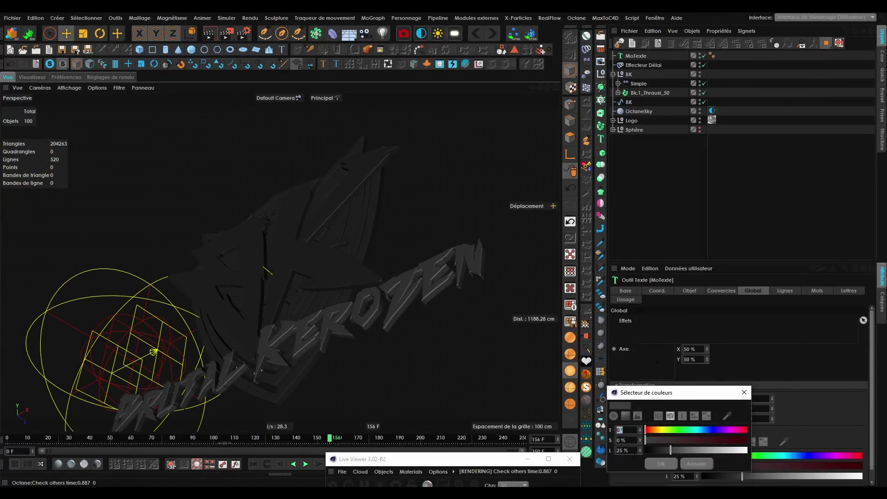
text(15)
click(657, 464)
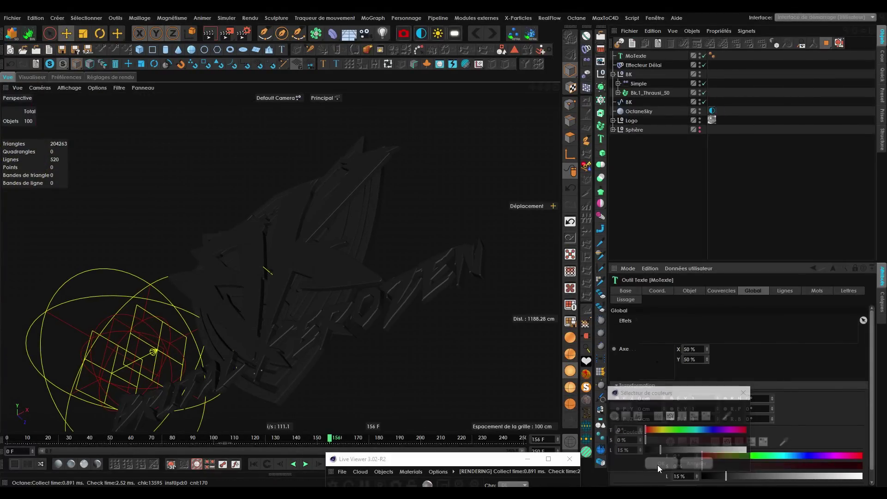
alt+drag(354, 376, 280, 381)
click(657, 150)
alt+right_drag(226, 271, 230, 302)
Move the Octane Live Viewer window up into view and minimise it.
click(399, 458)
drag(400, 460, 537, 326)
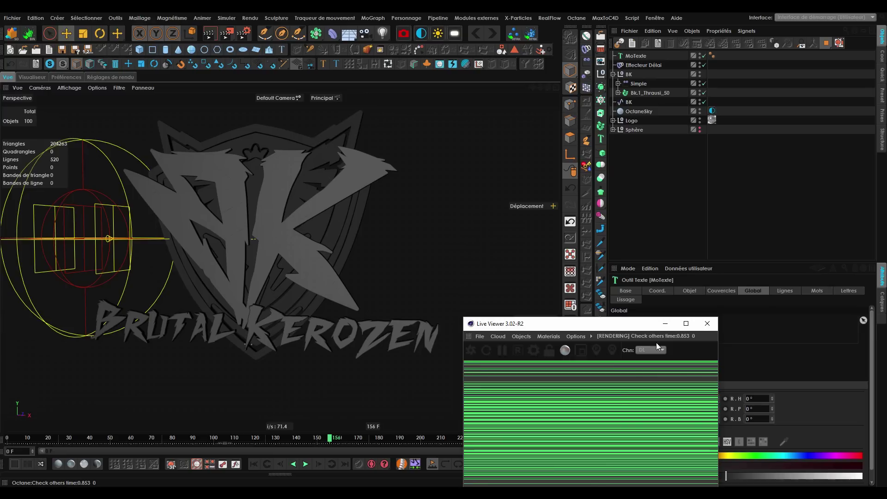
click(665, 323)
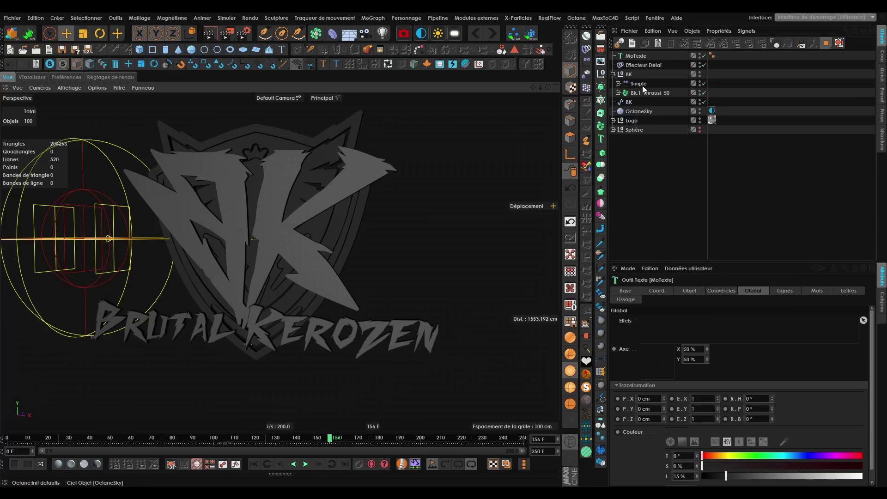
Add a Simple effector to the Brutal Kerozen text and display the effector's attributes.
click(636, 55)
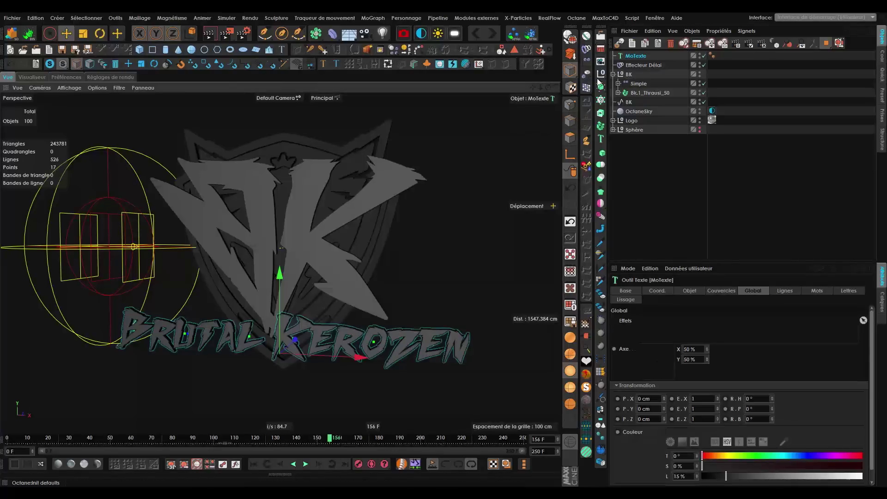
click(599, 85)
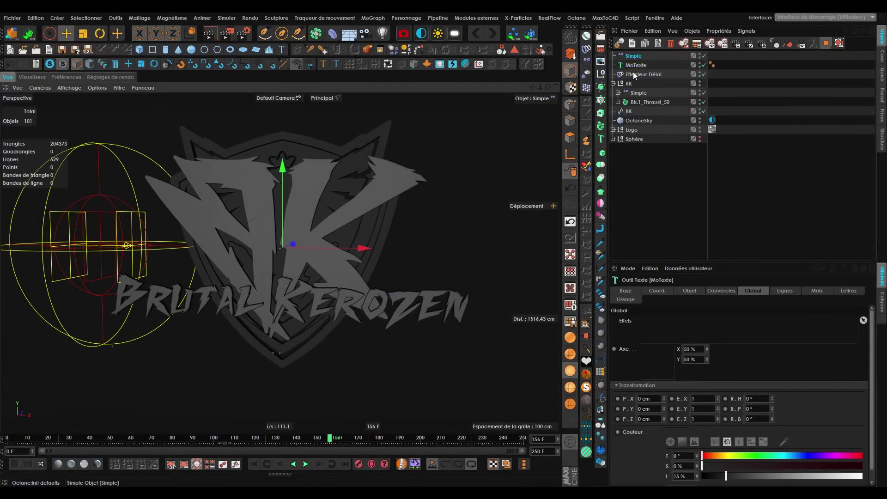
click(720, 292)
drag(758, 292, 781, 292)
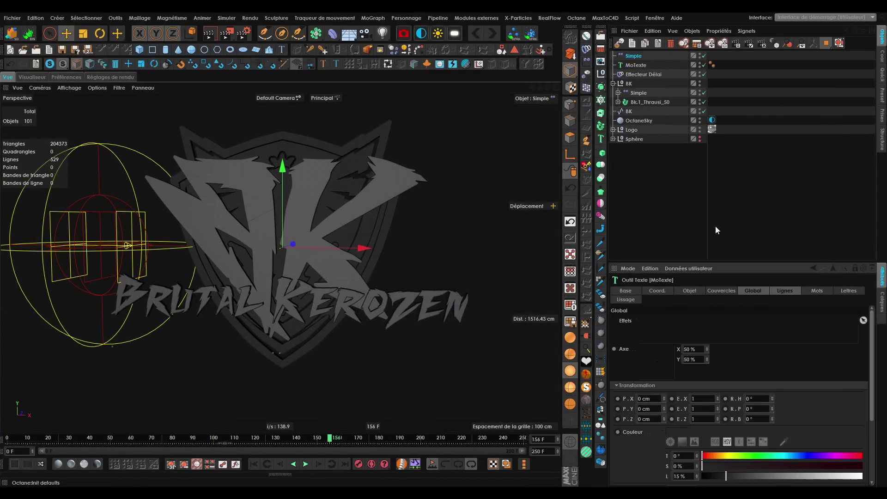
click(855, 269)
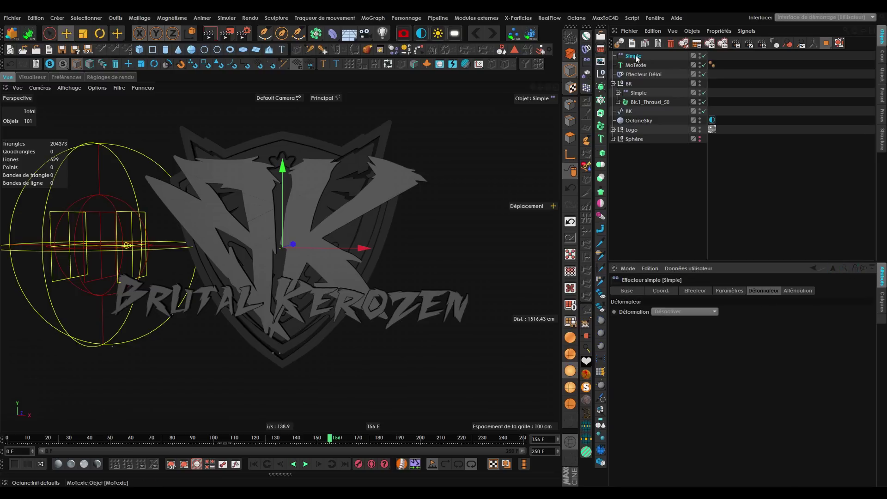
Turn off the Simple effector's position, enable uniform scale at 0 and set its transformation mode to Absolue.
click(730, 291)
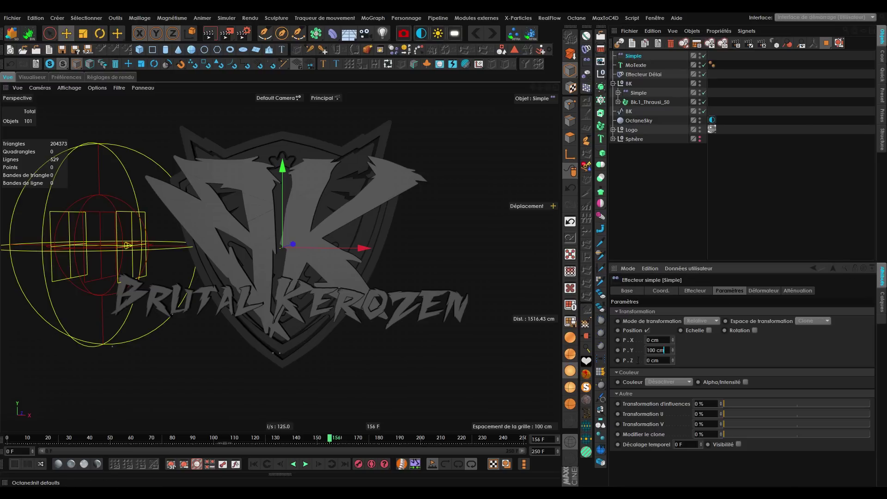
click(647, 330)
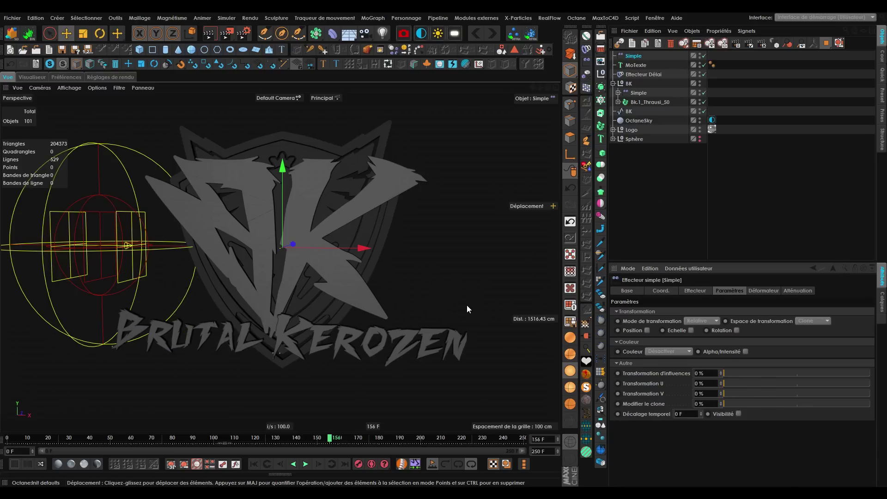
click(692, 331)
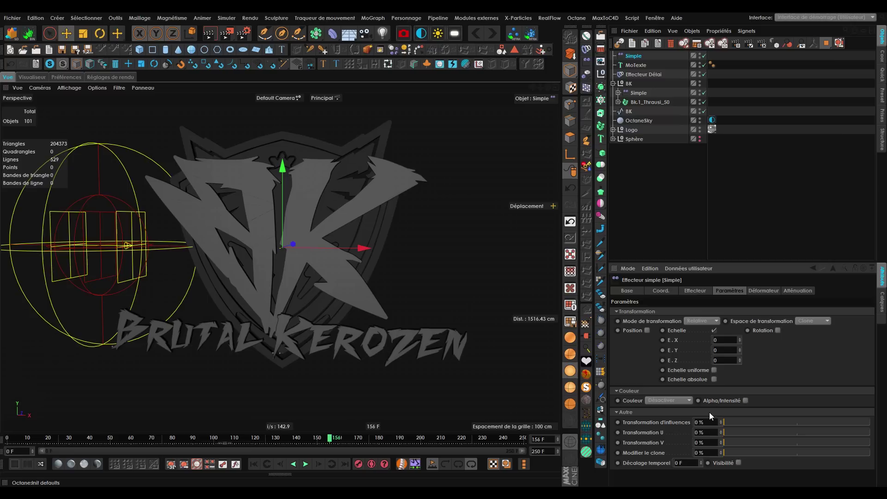
click(713, 370)
click(701, 320)
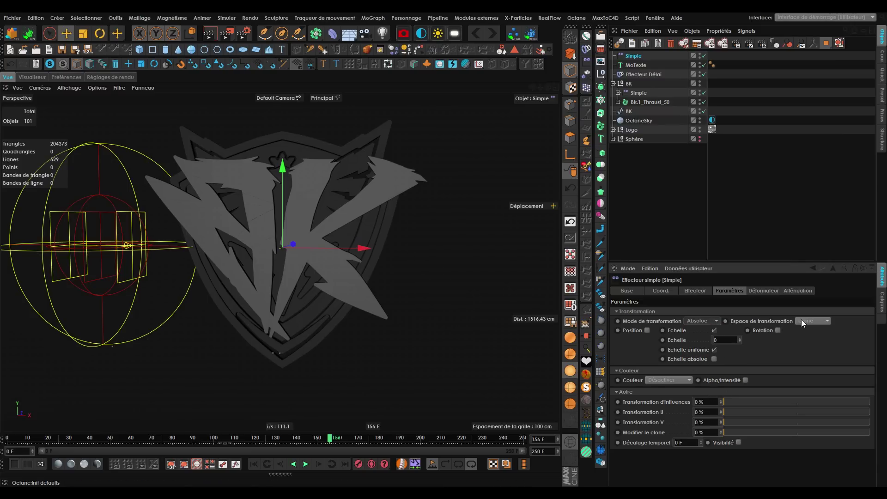
Give the title's Simple effector a Linéaire falloff oriented along +X and slide it across the title to test the letters' reveal.
click(797, 291)
click(670, 311)
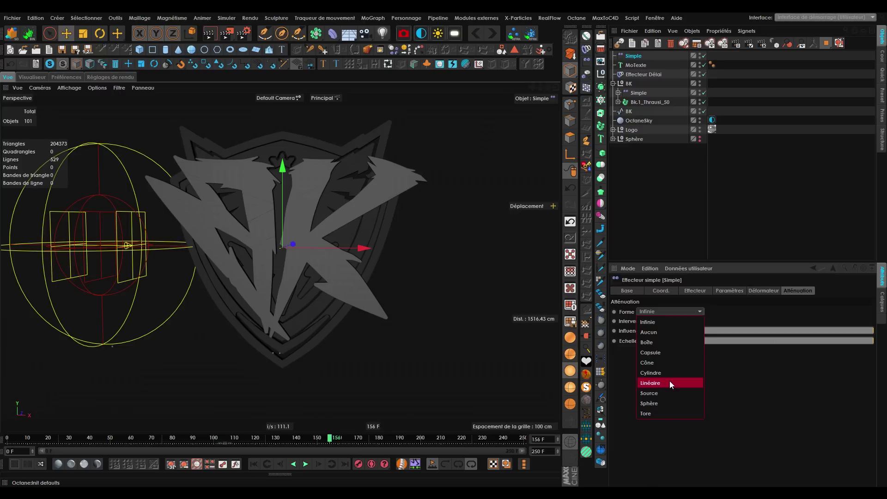
click(669, 384)
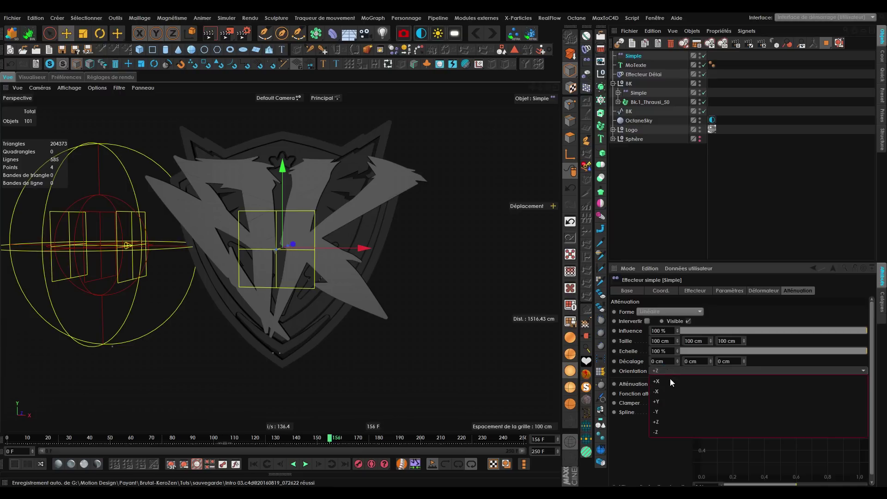
drag(359, 253, 231, 250)
drag(260, 439, 301, 442)
drag(231, 254, 329, 256)
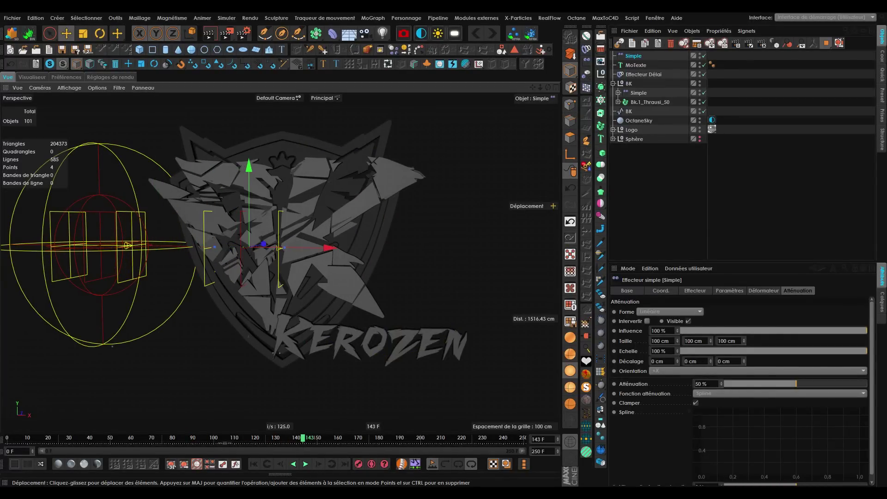
Switch to the 087-Brutal-KeroZen Intro reference video, play the passage where the emblem and title form, and minimise the player.
key(alt+Tab)
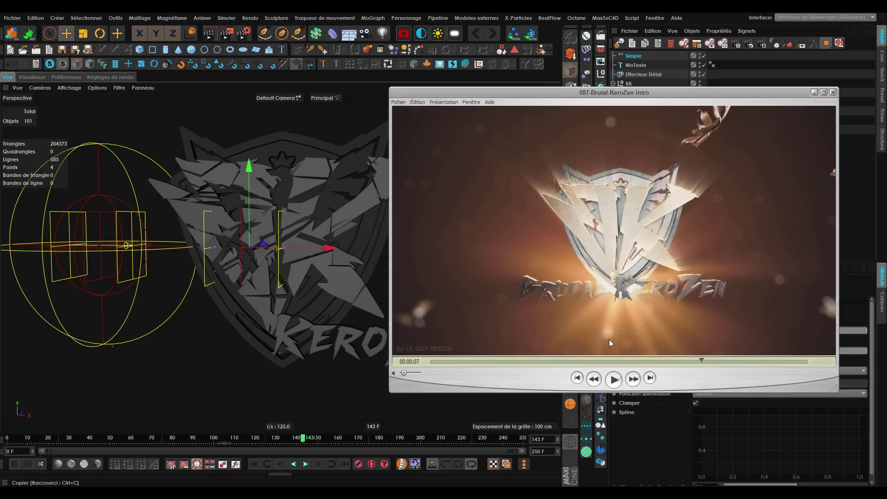
click(569, 361)
drag(519, 370, 517, 370)
click(614, 380)
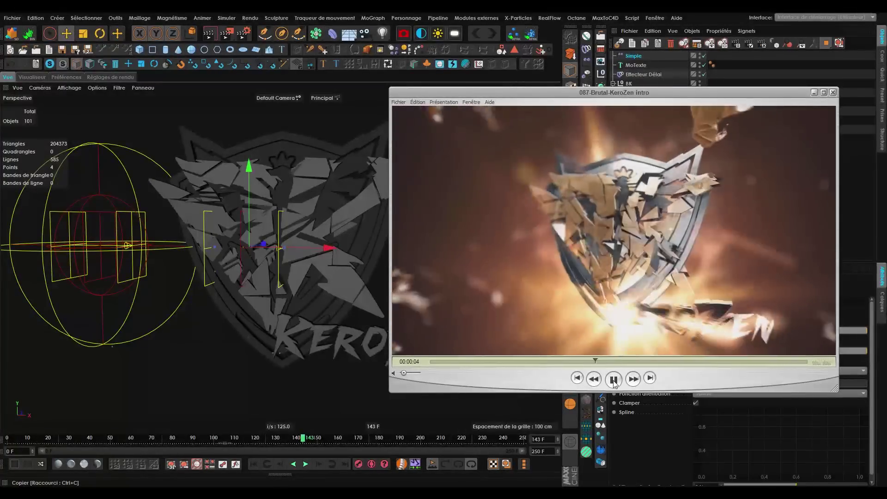
click(613, 379)
click(813, 92)
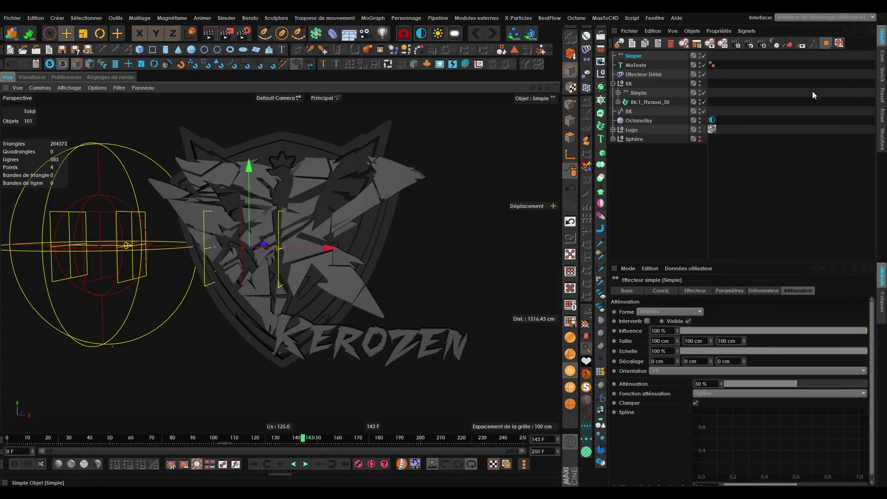
At frame 80, move the BK emblem's Simple effector across to the emblem's left side, with Effecteur Délai switched off.
click(638, 93)
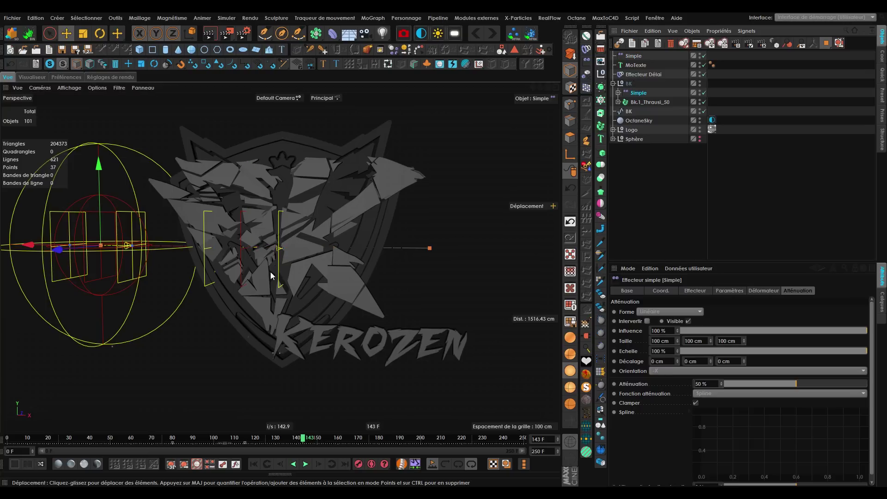
click(270, 465)
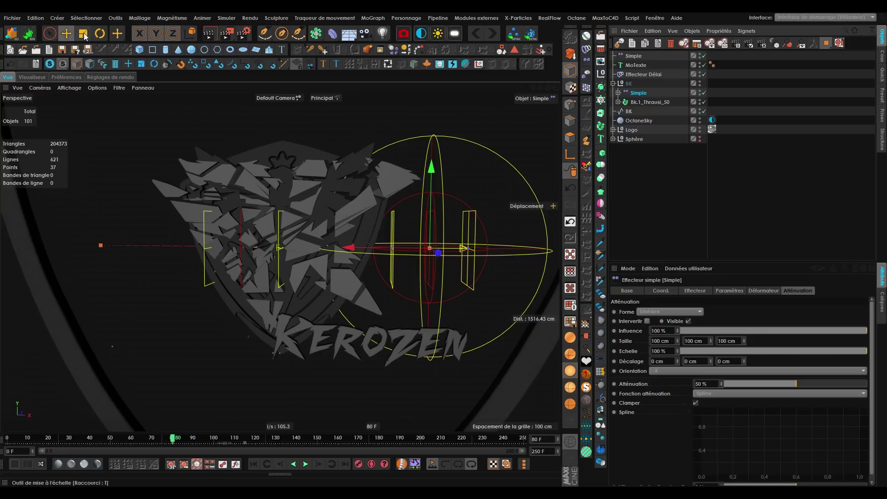
click(66, 33)
drag(365, 248, 6, 239)
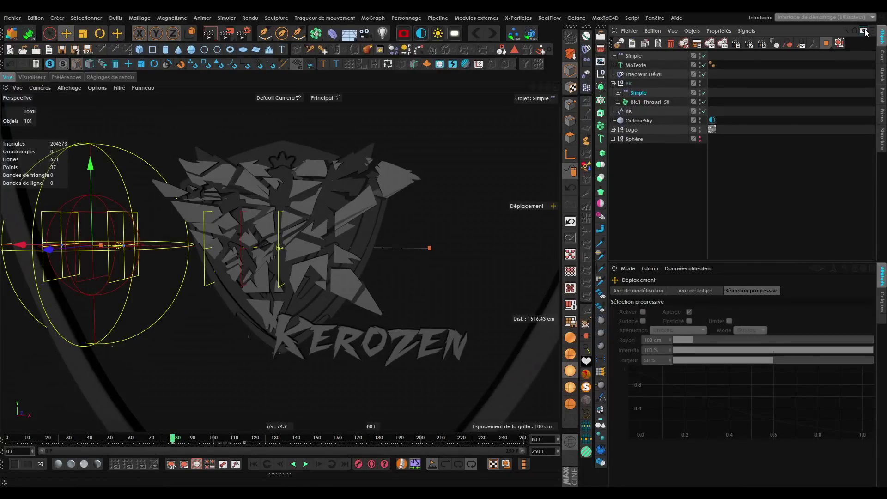
click(863, 31)
click(704, 139)
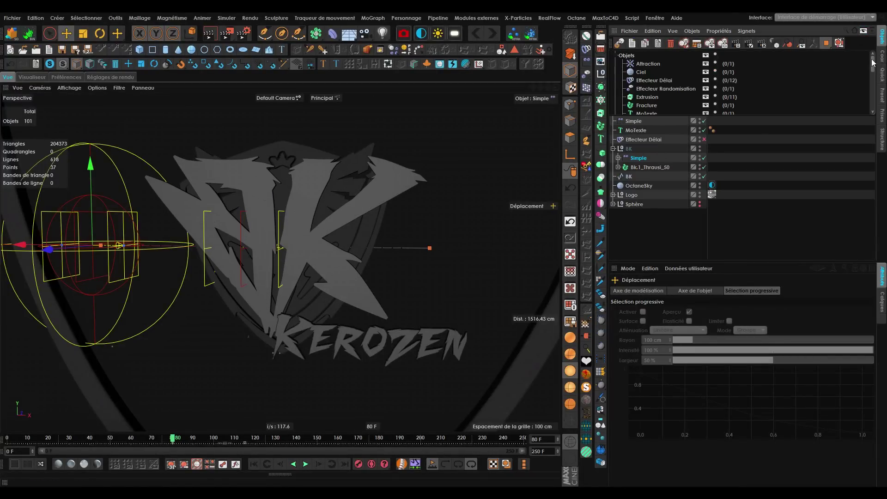
click(862, 32)
mouse_move(25, 250)
mouse_down()
mouse_move(43, 250)
mouse_move(29, 250)
mouse_up()
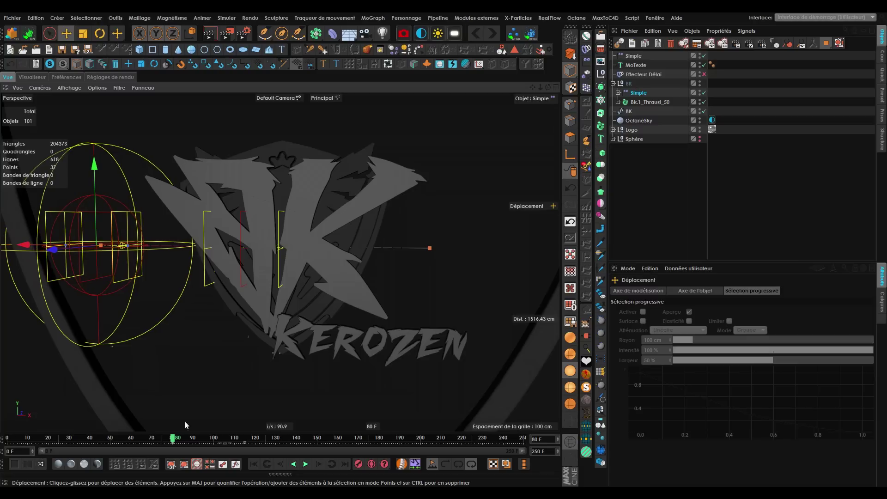
Key the emblem effector's X position at 569.8 cm on frame 80, and move it to about -450.9 cm at frame 115.
click(638, 92)
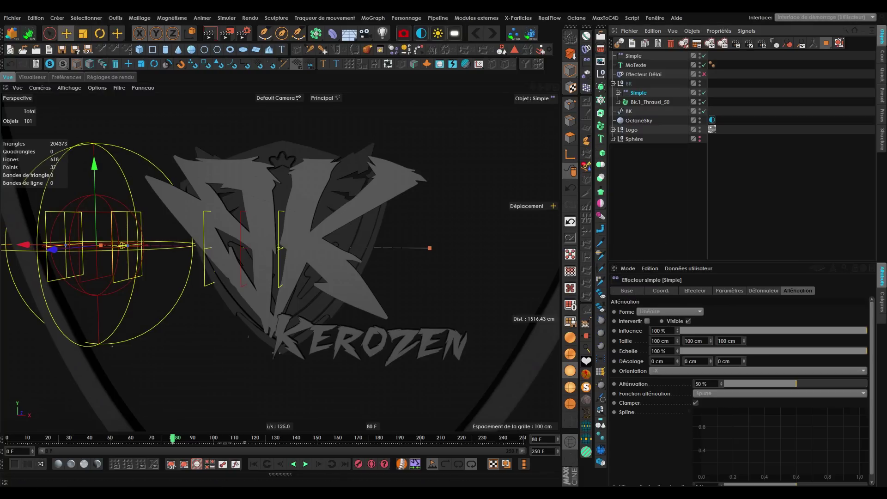
click(670, 291)
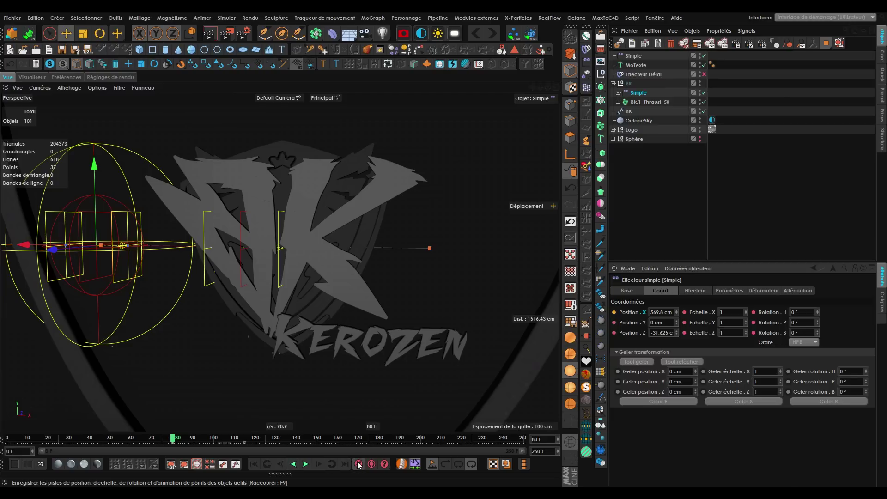
click(333, 464)
drag(36, 245, 371, 266)
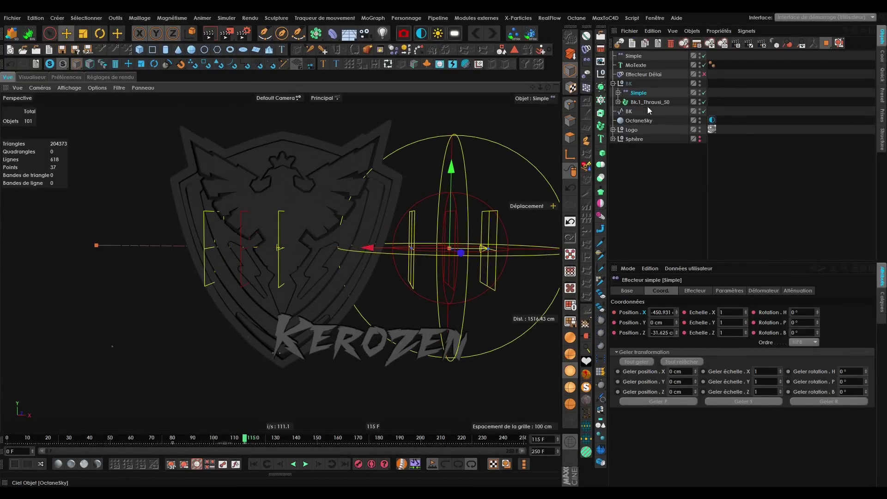
Set the emblem effector's falloff orientation to +X and play the animation from before frame 80.
click(792, 290)
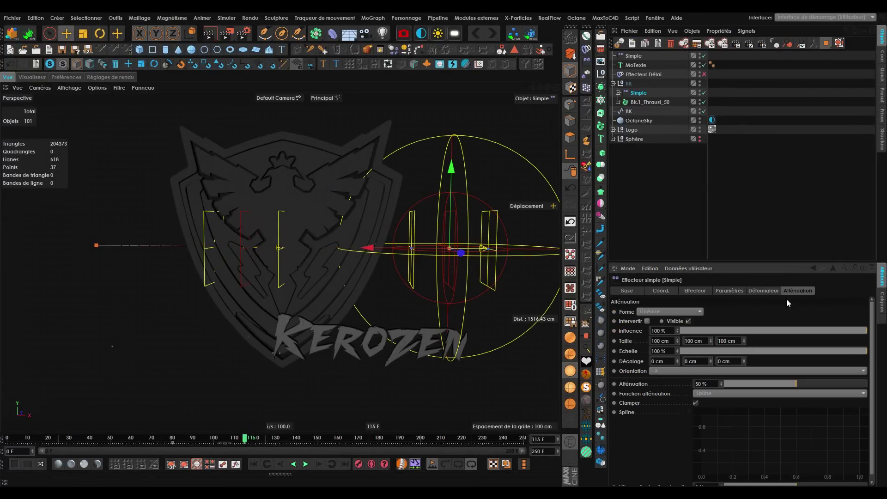
click(666, 371)
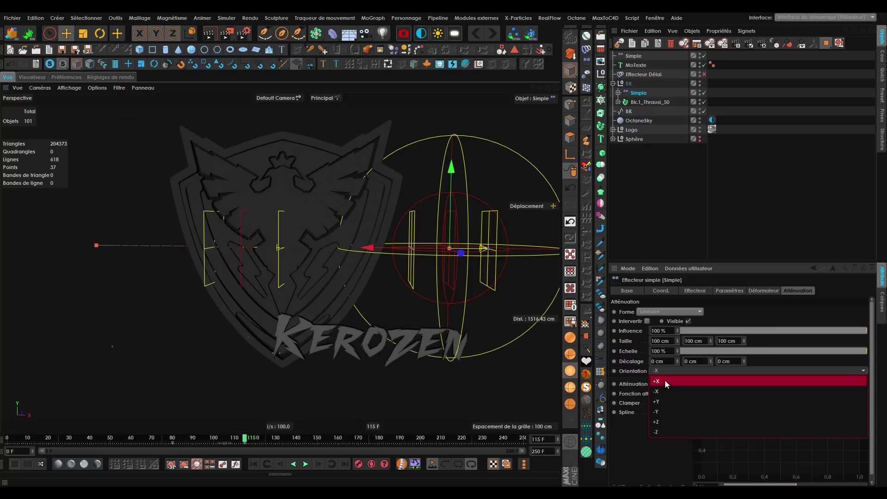
click(664, 380)
click(169, 439)
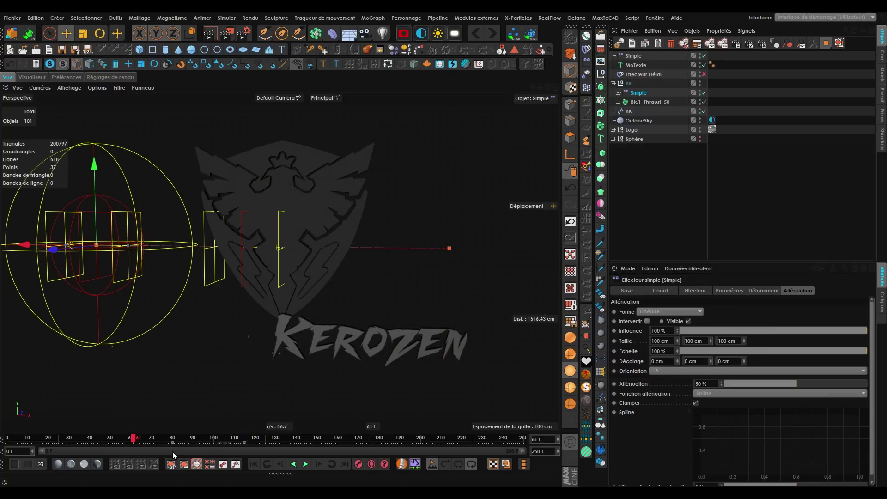
click(305, 463)
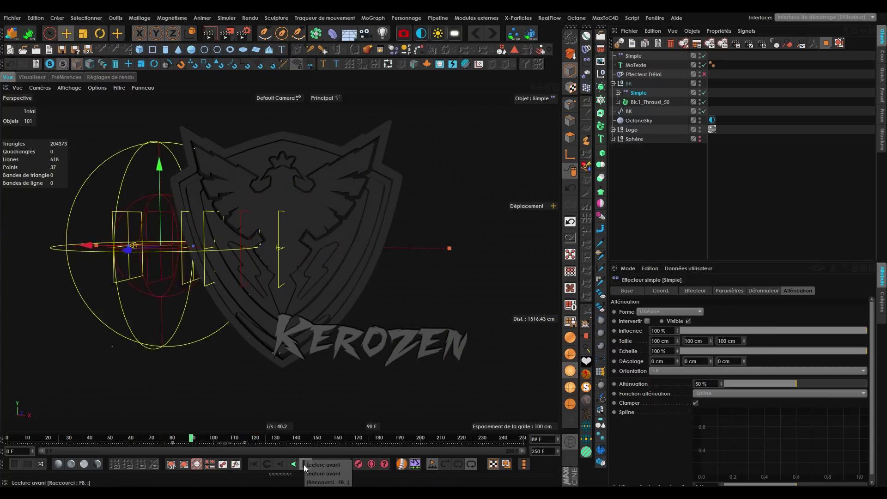
Switch Effecteur Délai back on and replay the emblem's assembly several times, stopping at frame 127.
click(704, 73)
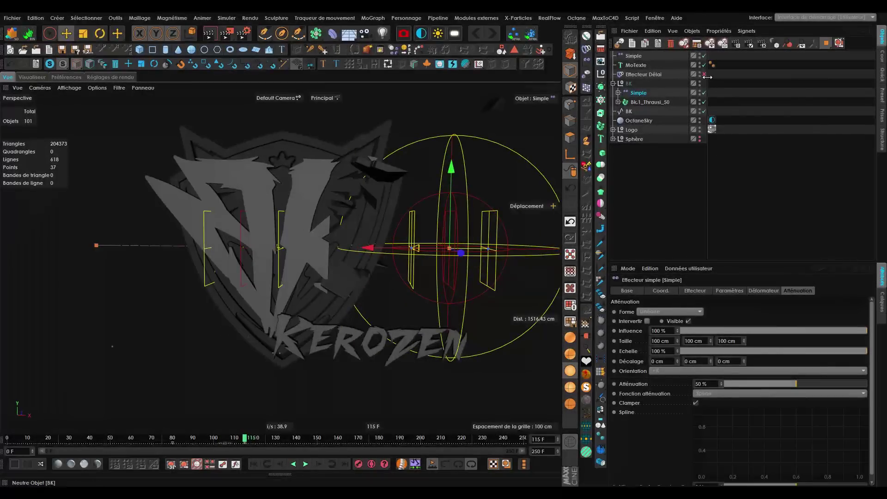
click(167, 439)
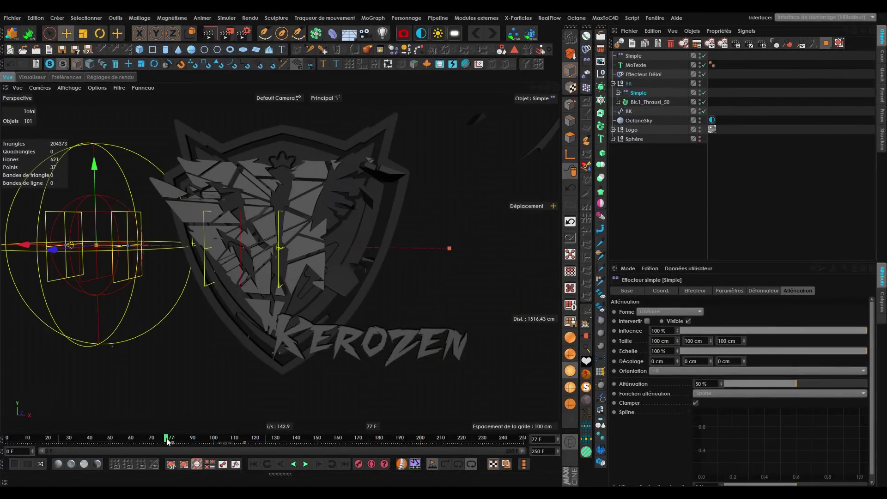
click(306, 464)
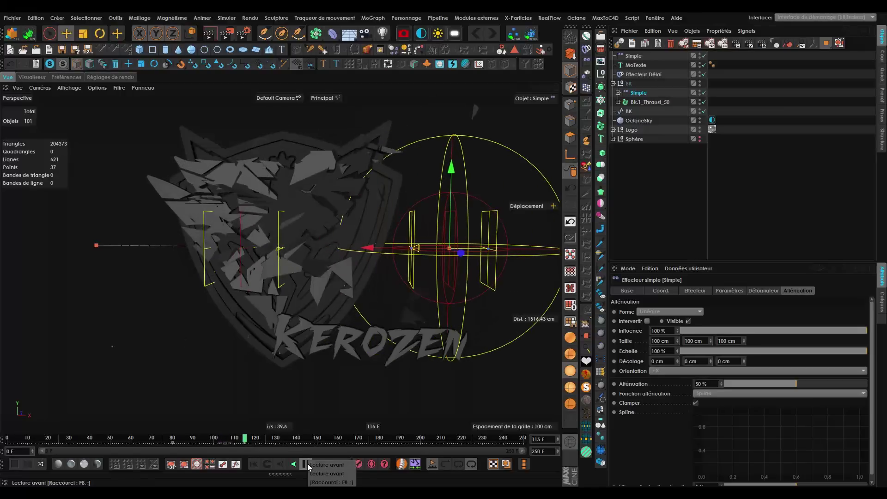
click(152, 438)
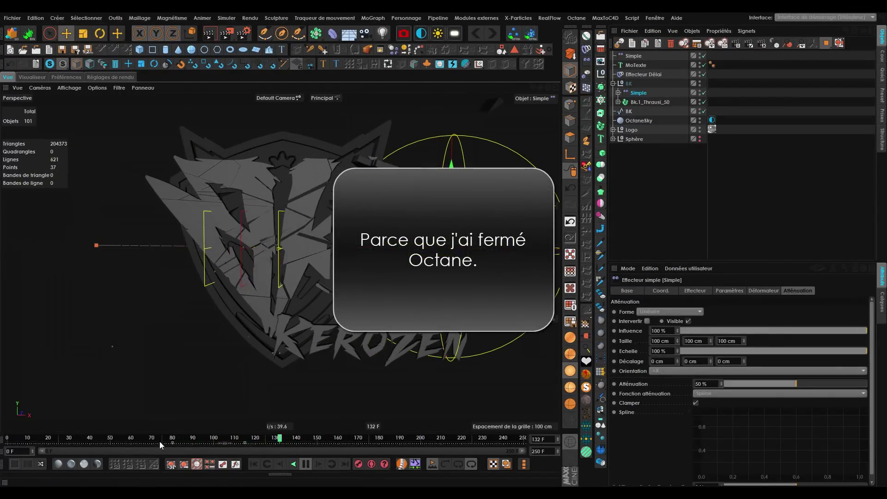
click(134, 438)
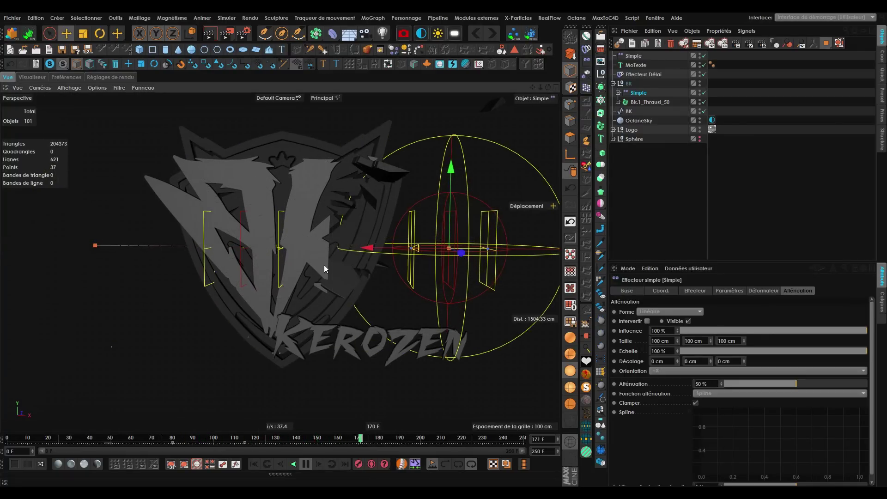
click(305, 464)
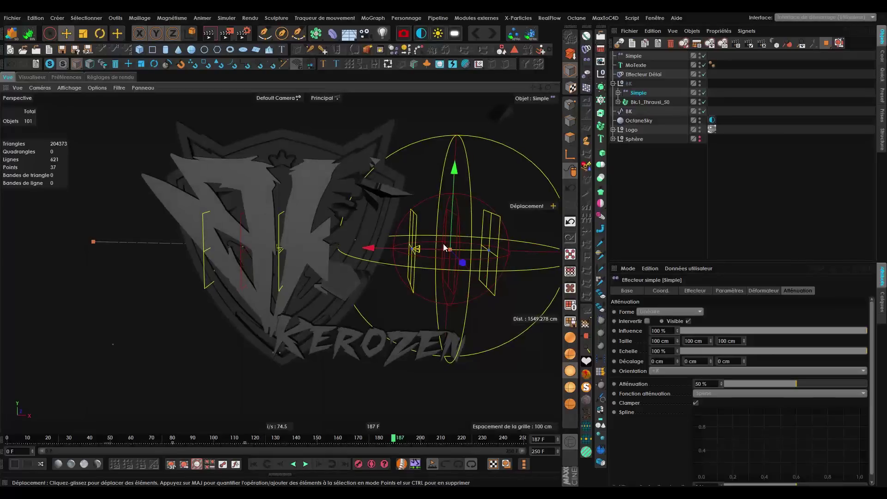
drag(292, 447, 270, 446)
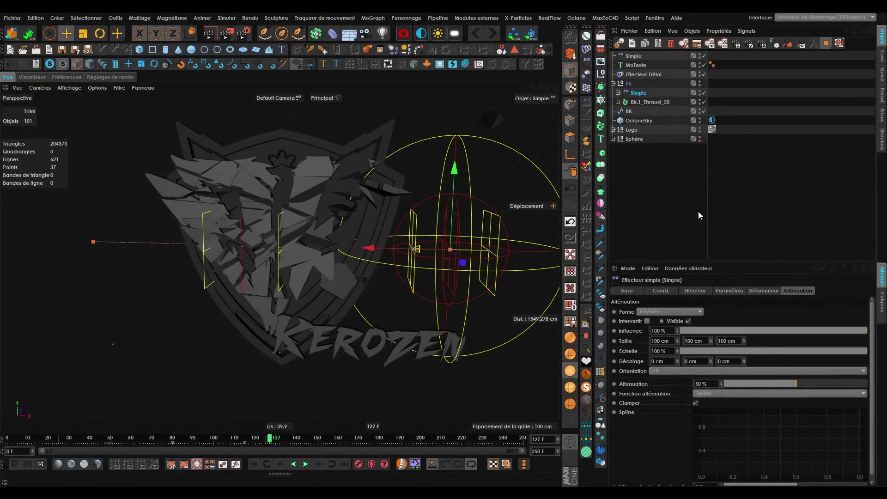
At frame 115, move the emblem's effector further right until the whole BK is assembled, and replay with Effecteur Délai enabled.
click(704, 73)
click(266, 463)
drag(371, 249, 448, 251)
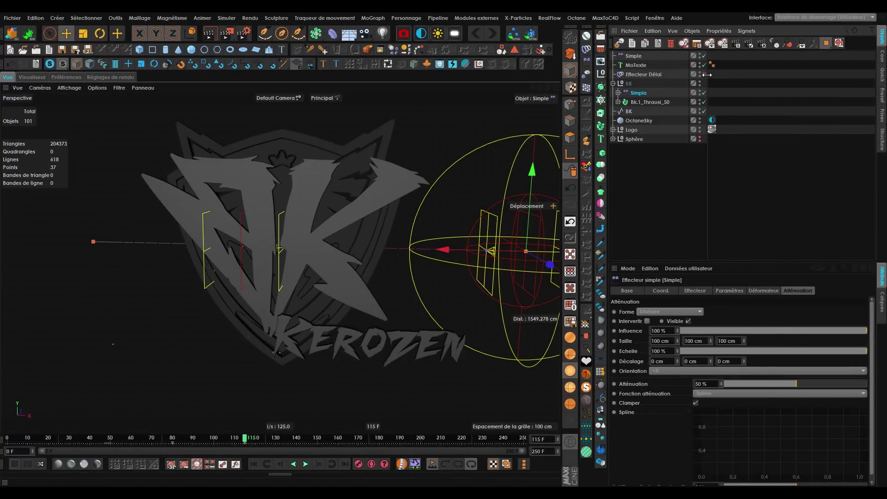
drag(148, 442, 120, 437)
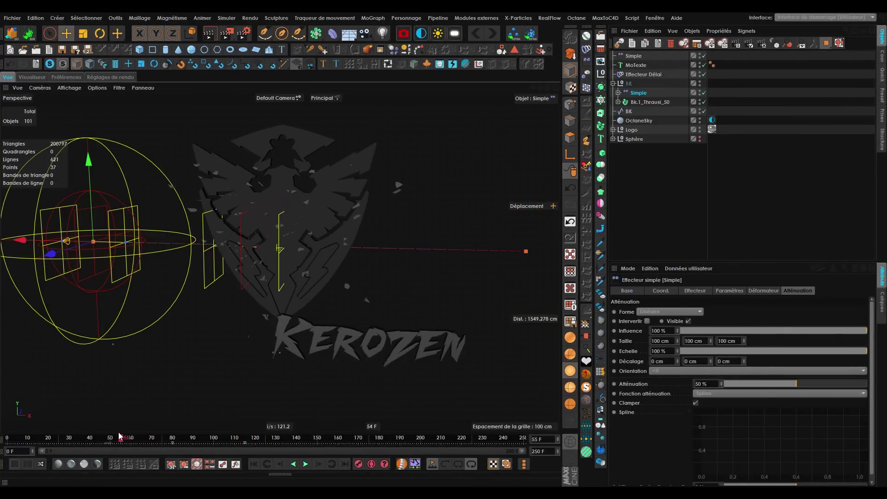
click(305, 465)
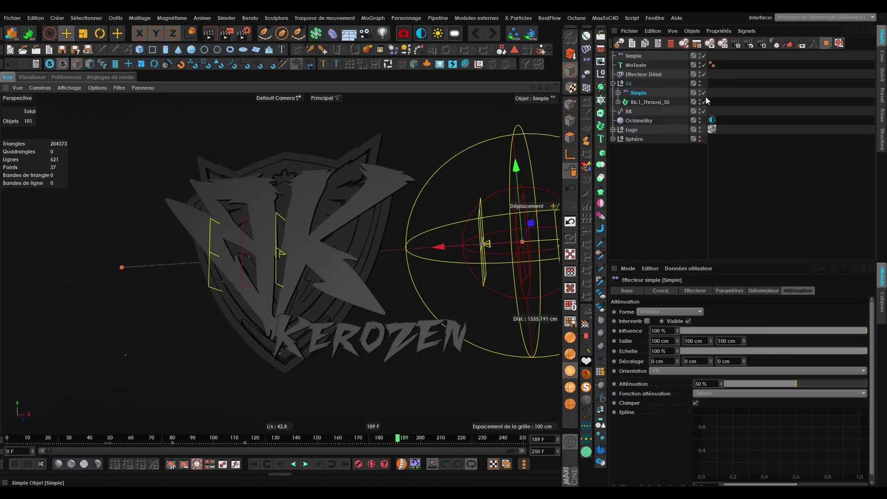
Select the title's Simple effector and slide it along X over the word KeroZen to examine how the letters scale.
click(634, 57)
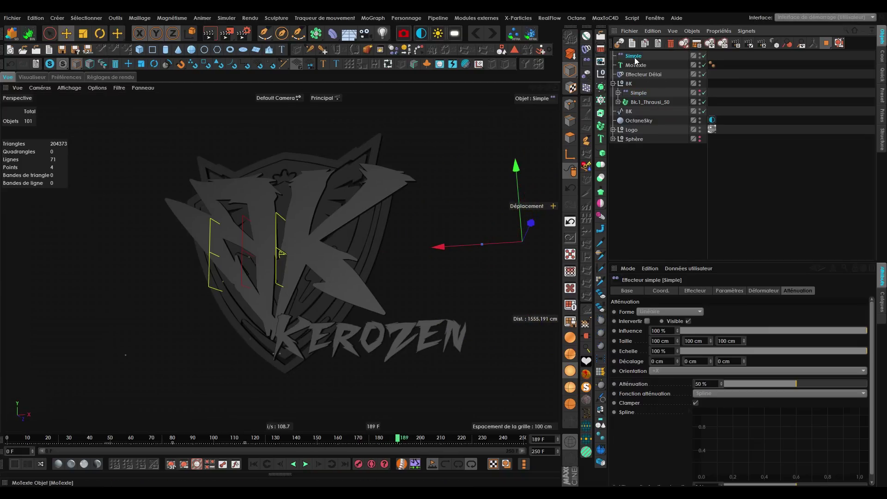
drag(320, 252, 471, 341)
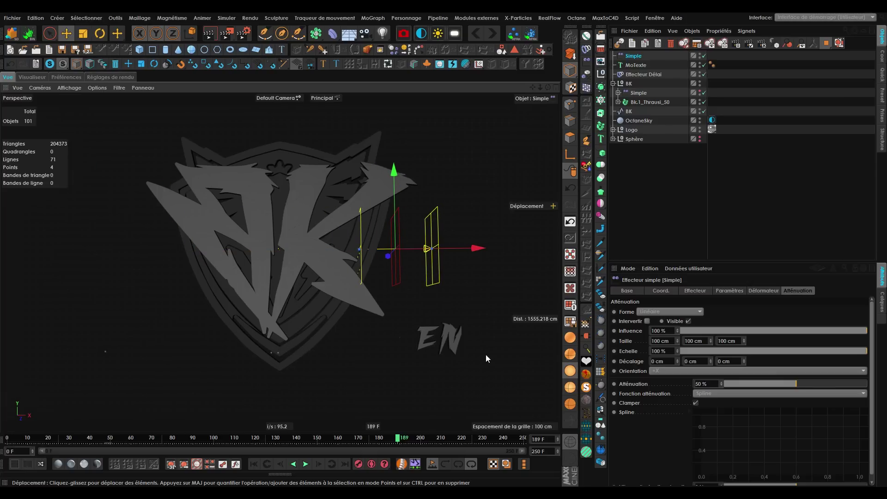
drag(465, 248, 422, 248)
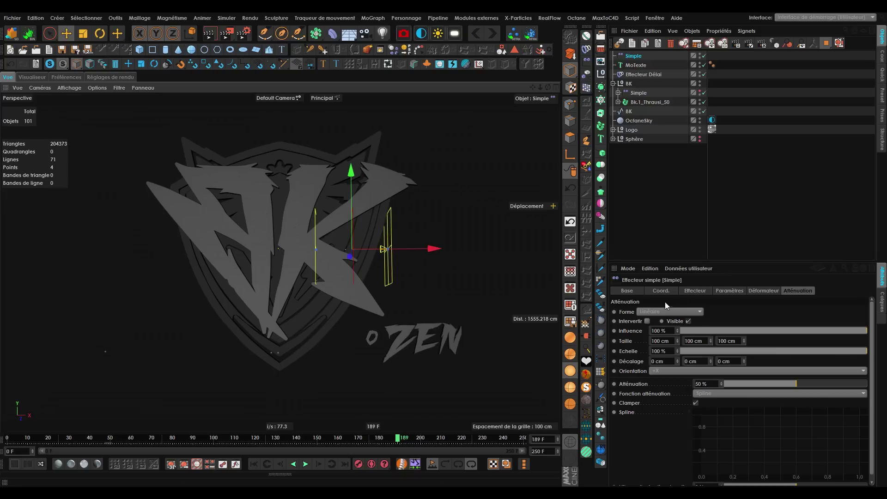
Enable rotation on the title's Simple effector and set both R.H and R.P to 360°.
click(729, 290)
click(778, 330)
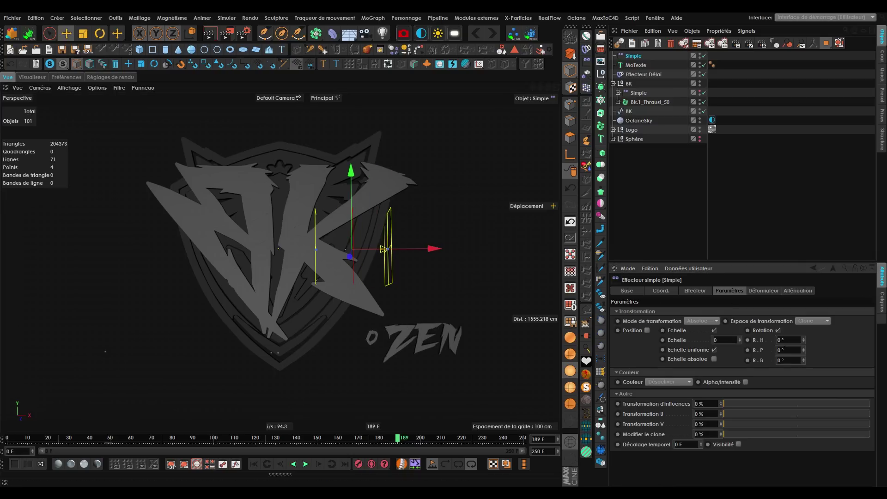
text(360)
key(Tab)
text(360)
key(Return)
Lower the title's Simple effector to the text, move it past the end of KeroZen at frame 130, and keyframe its position.
drag(413, 252, 356, 317)
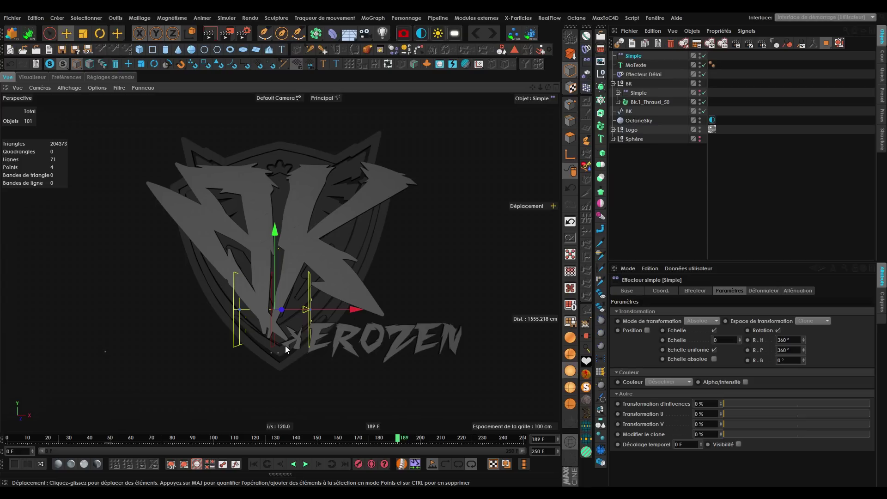
drag(218, 440, 275, 441)
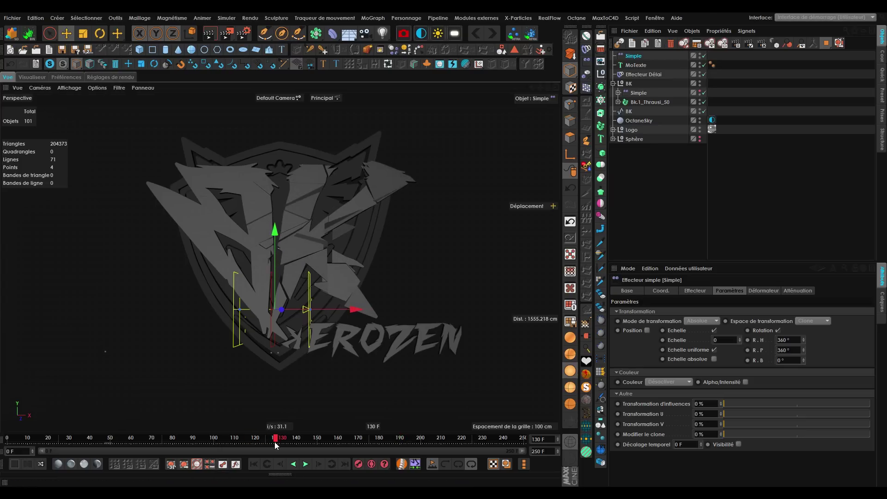
click(318, 467)
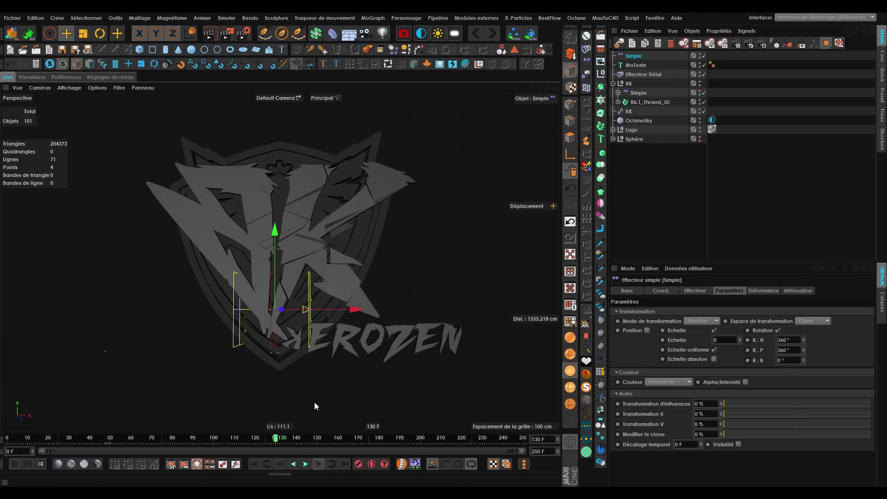
drag(353, 311, 535, 320)
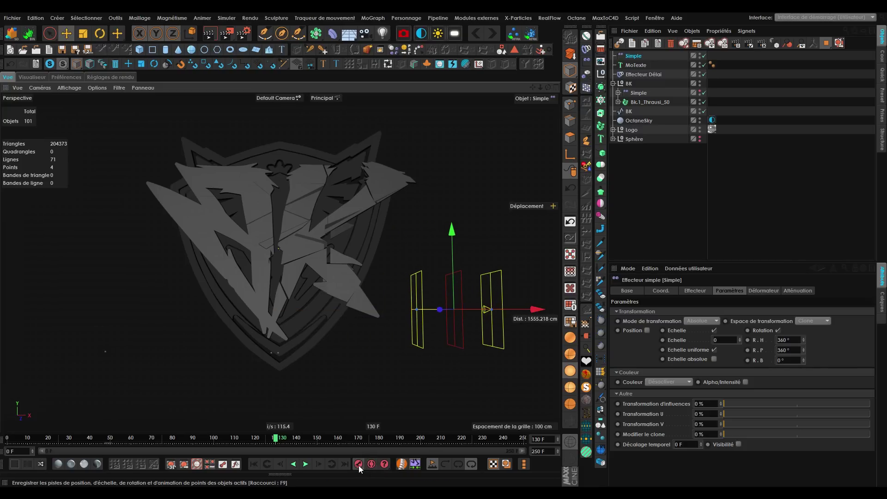
click(662, 290)
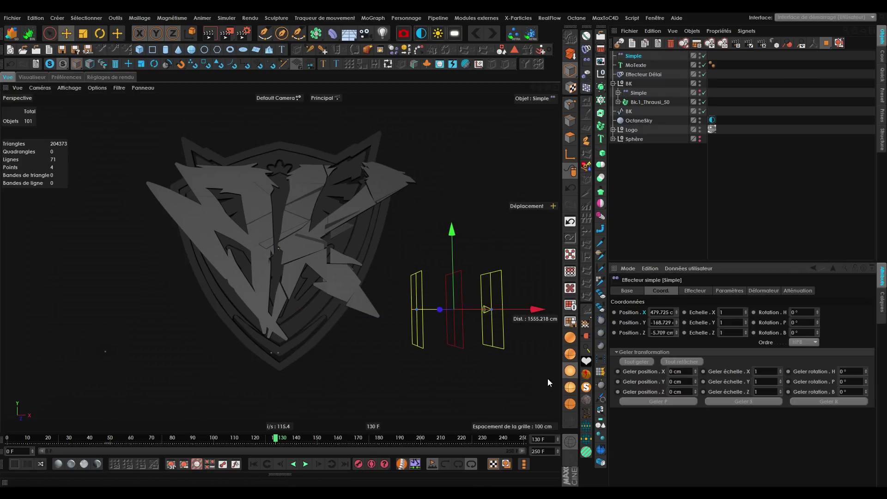
click(357, 464)
Keyframe the Simple effector's position at frame 110, and at frame 130 keyframe it before the title at X about -617 cm.
drag(298, 439, 320, 440)
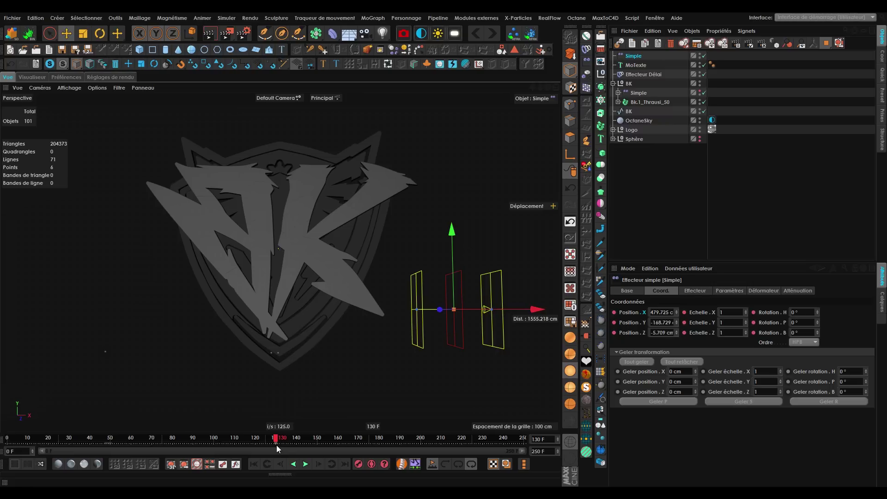
drag(276, 445, 236, 458)
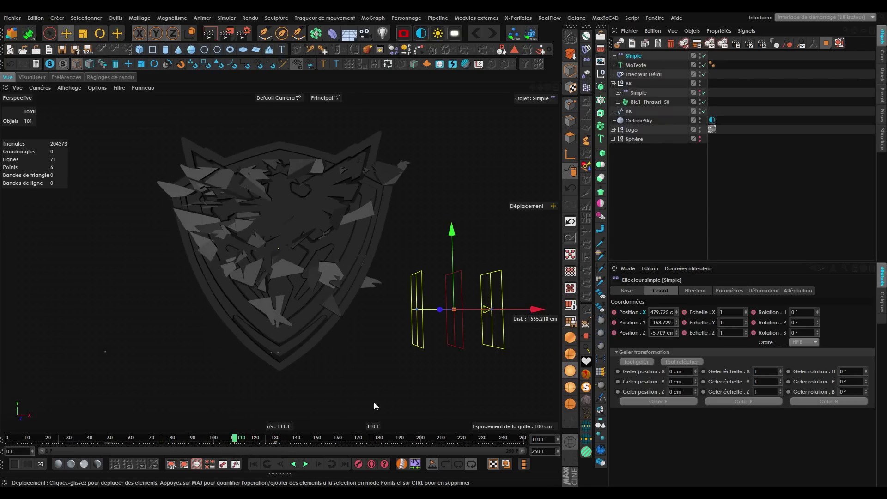
click(332, 463)
drag(508, 316, 150, 350)
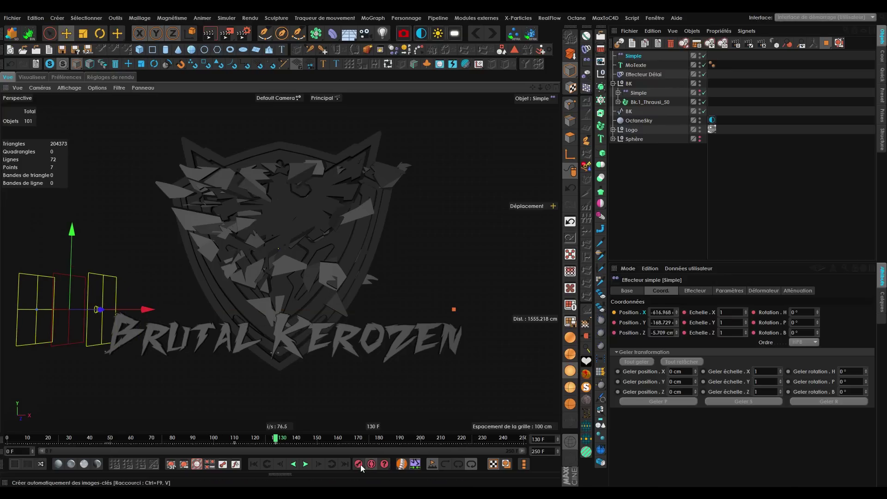
Add a second delay effector (Effecteur Délai) to MoTexte and set its mode to Elasticité.
click(636, 68)
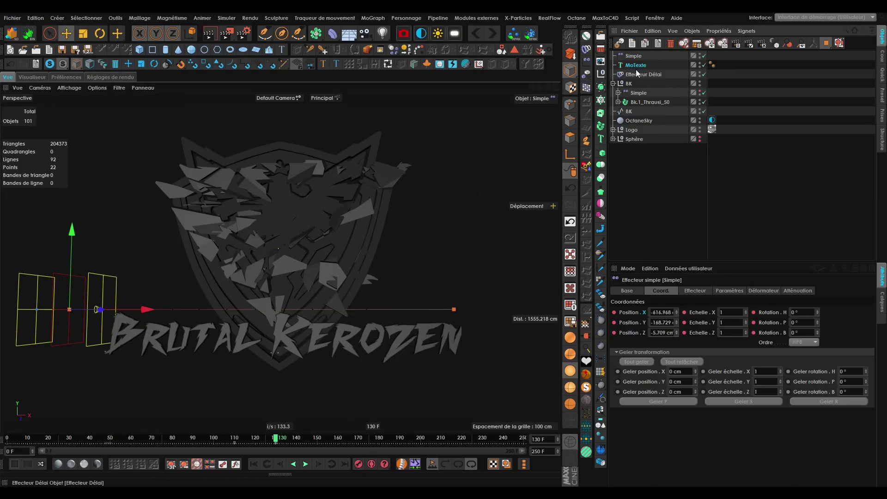
click(586, 50)
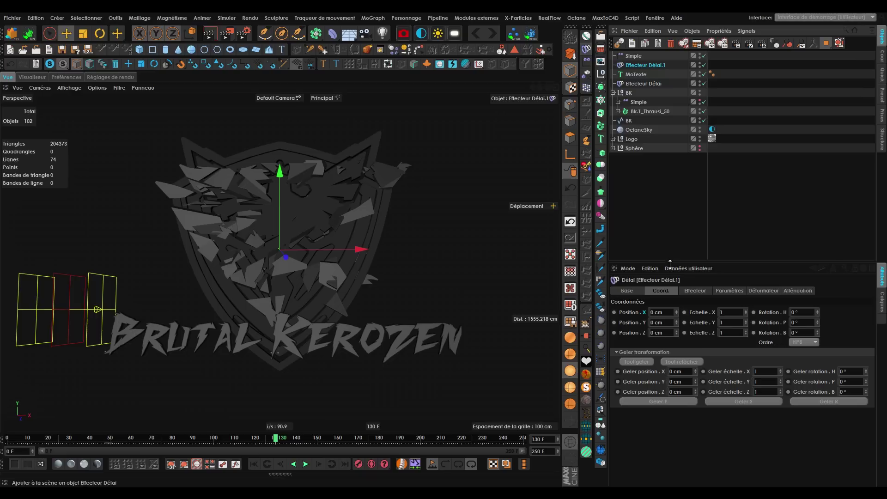
click(695, 290)
click(692, 335)
click(689, 365)
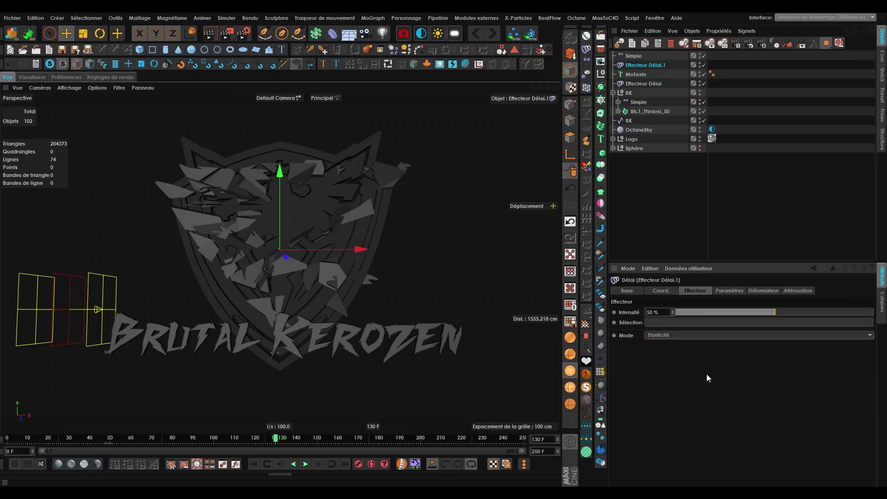
Play the animation through the title reveal to examine the elastic motion of the letters.
drag(181, 439, 141, 439)
click(304, 464)
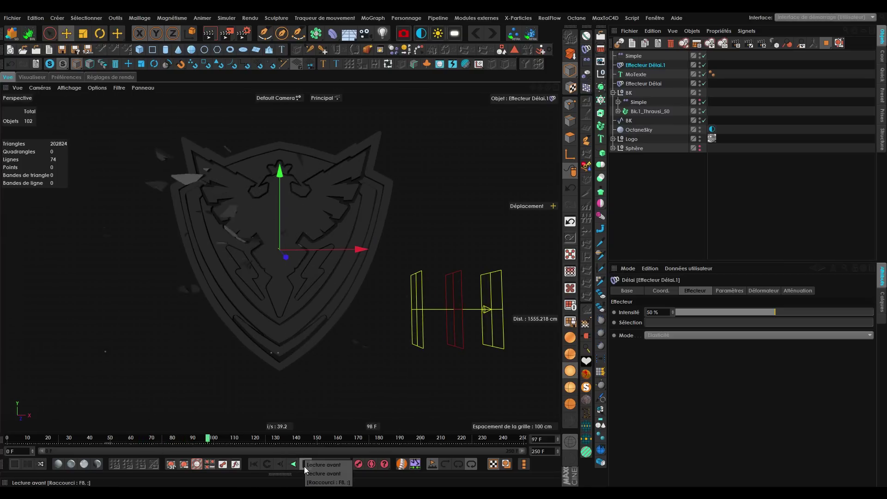
click(304, 464)
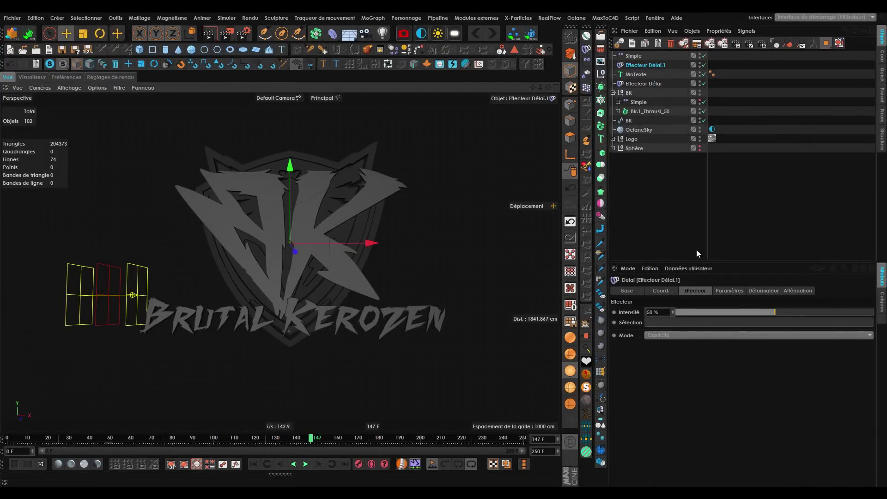
Select the BK spline and move it directly above the BK null in the object hierarchy.
click(670, 169)
click(629, 121)
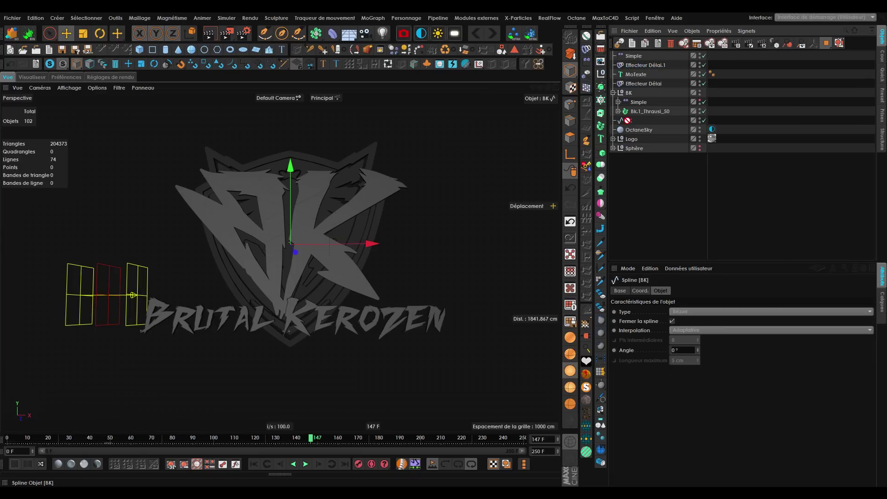
drag(621, 90, 621, 90)
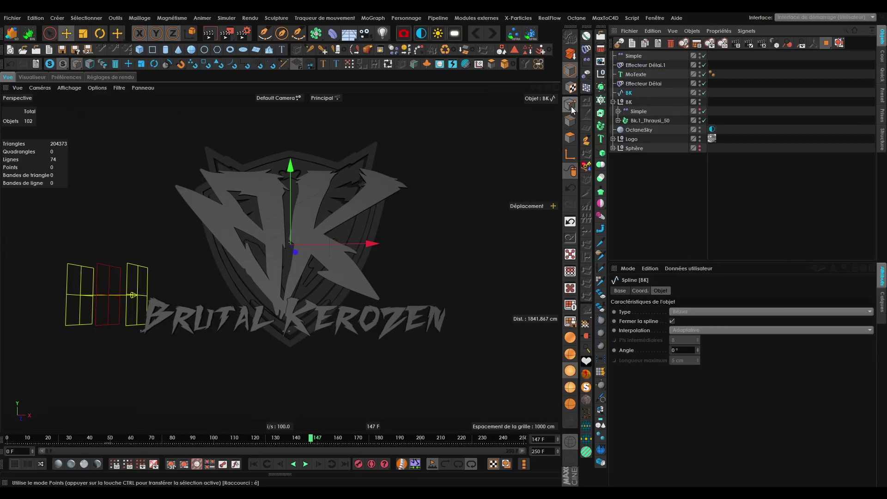
Set the BK spline's Z position to -18.5 cm and check its depth from the side.
alt+drag(289, 256, 91, 273)
click(640, 290)
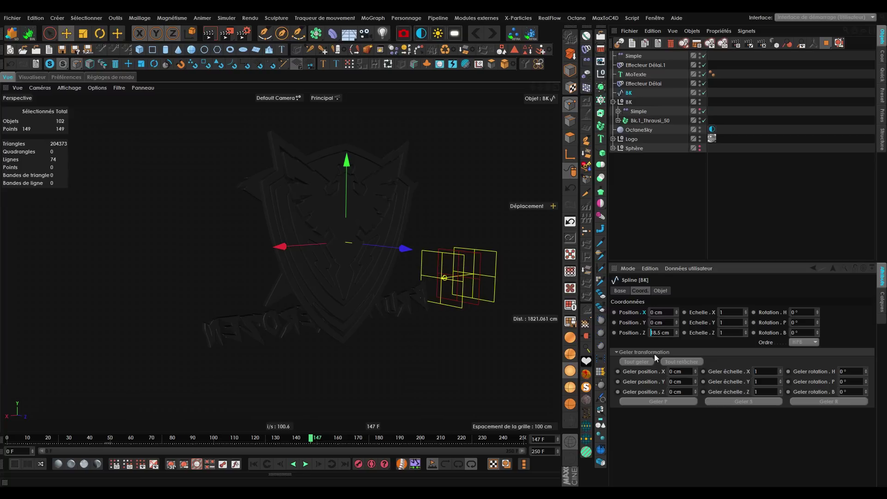
text(-)
click(659, 438)
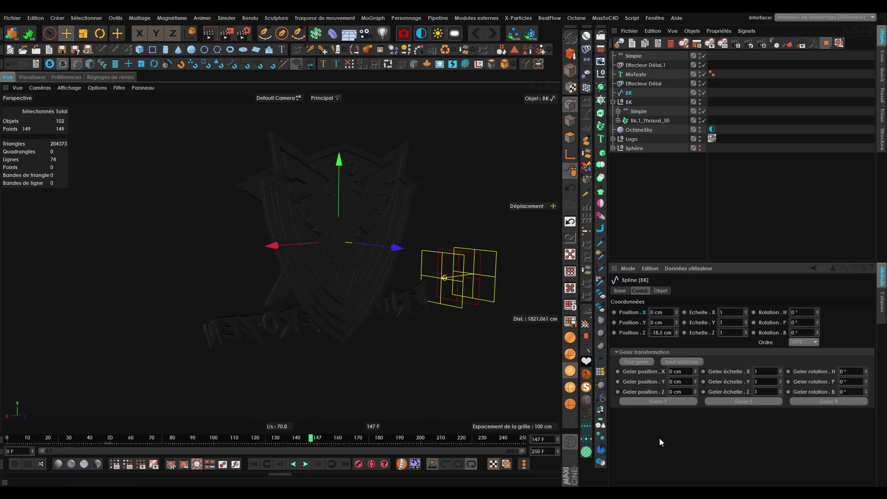
scroll(393, 214, up, 2)
alt+drag(380, 200, 400, 258)
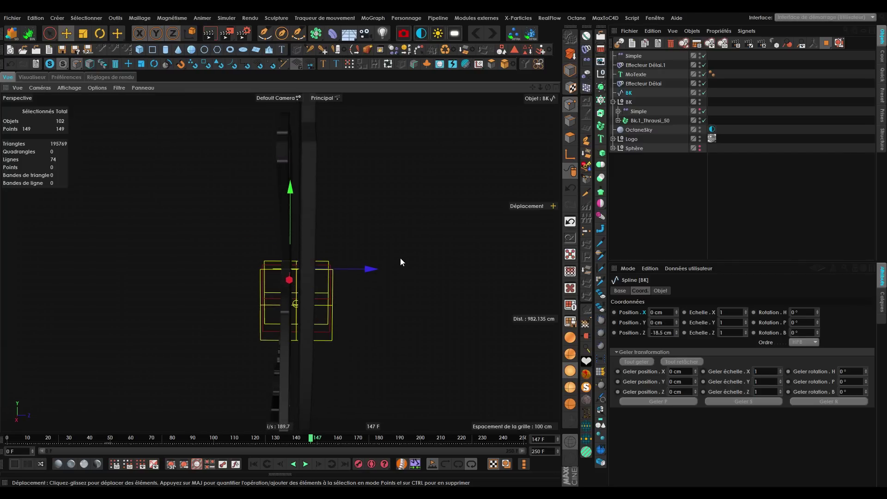
Set the BK null's Z position to 14 cm and shift MoTexte along Z closer to the shield.
click(629, 103)
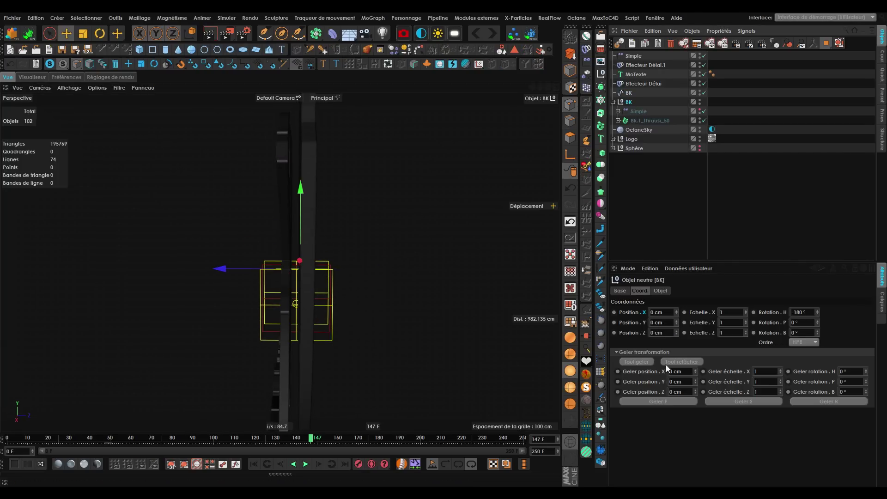
scroll(664, 334, up, 13)
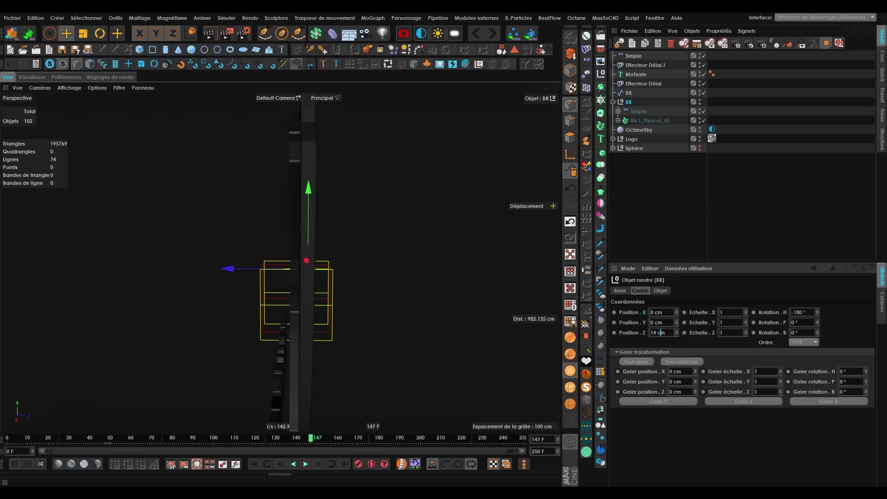
click(636, 74)
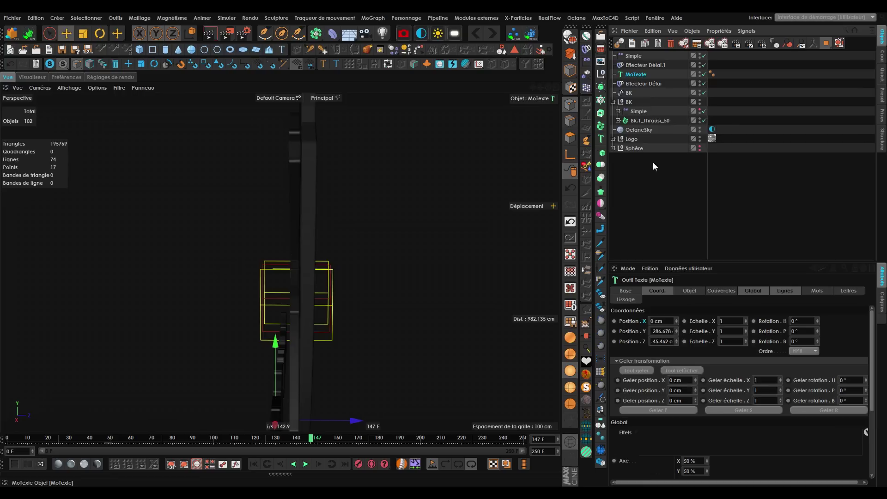
click(658, 341)
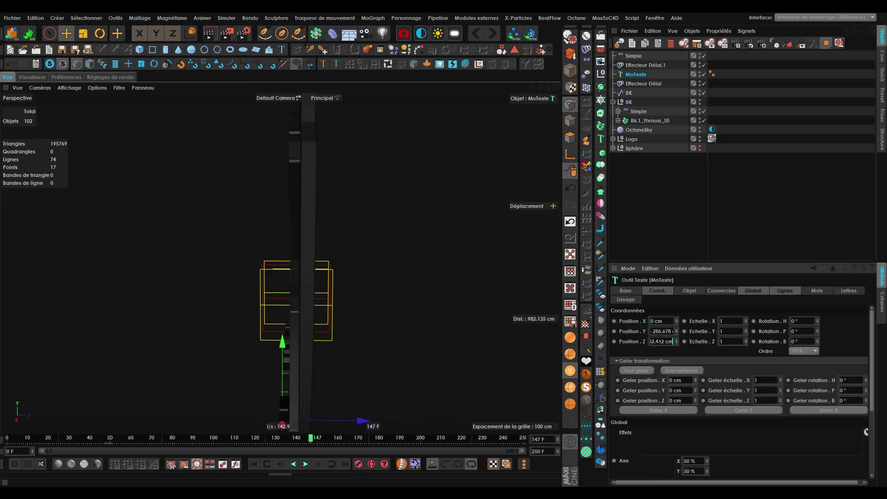
alt+drag(303, 268, 324, 270)
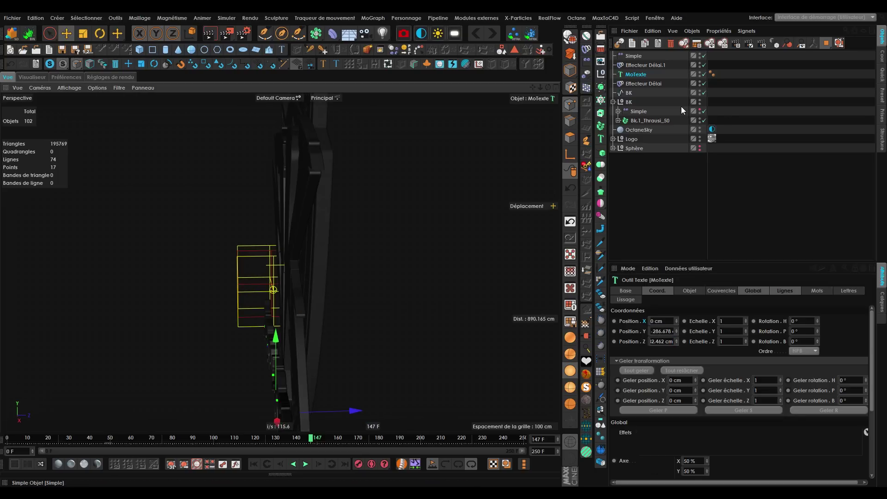
Hide the BK null, disable MoTexte, and enable the display of splines in the viewport with the BK spline selected.
click(700, 100)
click(699, 100)
click(704, 74)
click(629, 93)
alt+drag(321, 247, 365, 238)
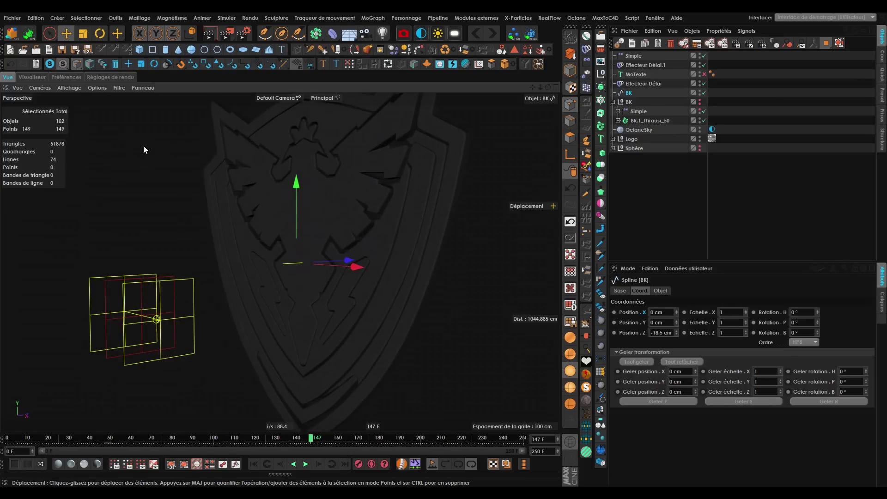
click(120, 89)
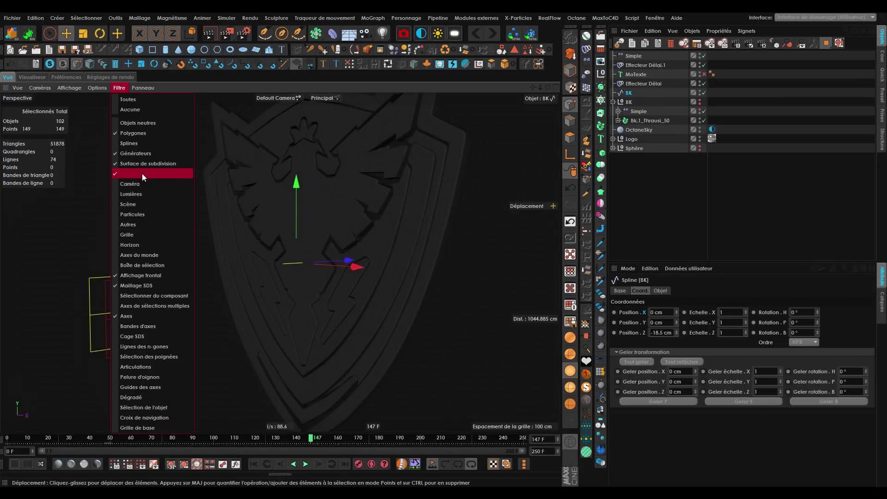
click(143, 144)
Set the BK spline's Z position to -2 cm so it lies in front of the shield.
alt+drag(222, 244, 211, 250)
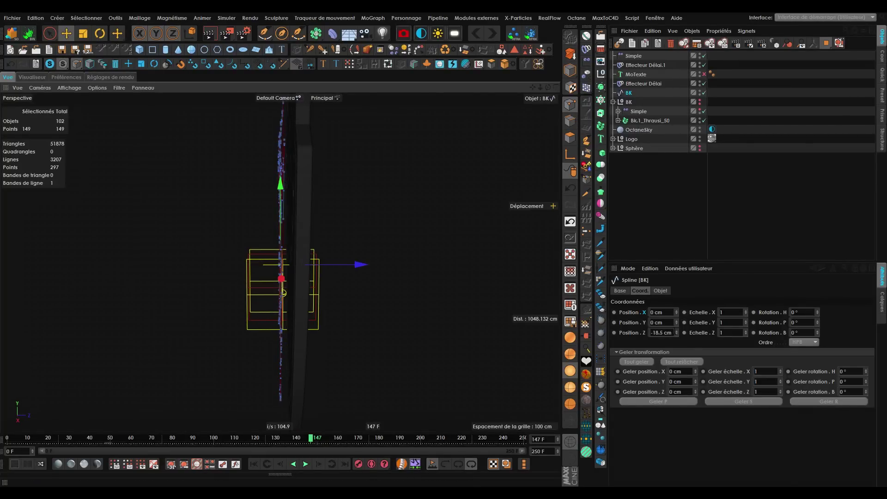
right_click(676, 330)
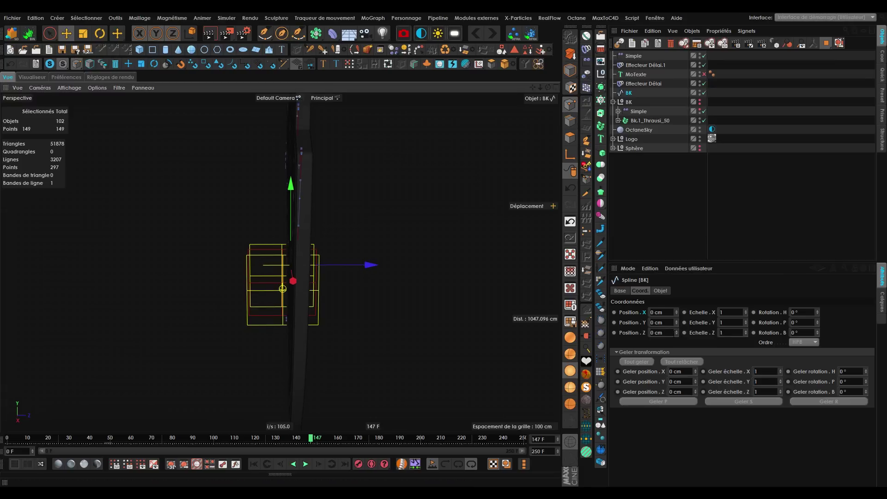
click(676, 334)
click(675, 333)
alt+drag(303, 213, 349, 247)
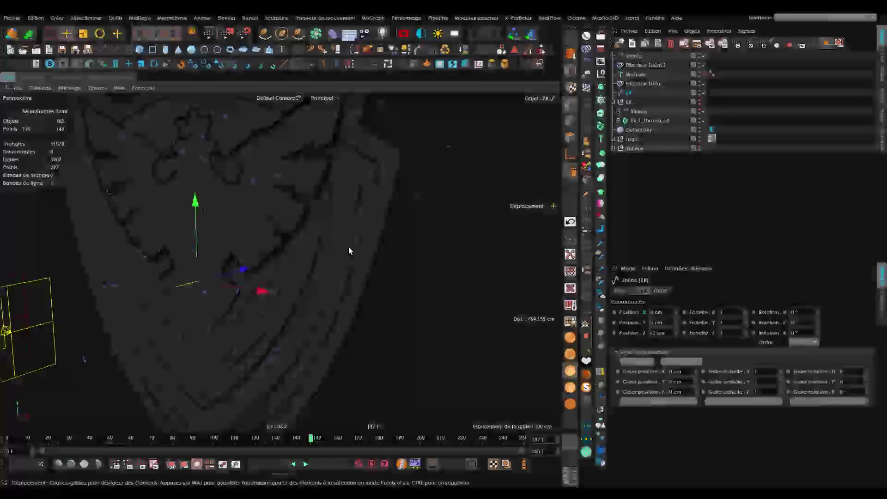
Mirror the BK spline's points horizontally by making their X size negative and applying it.
click(882, 57)
text(-)
key(Return)
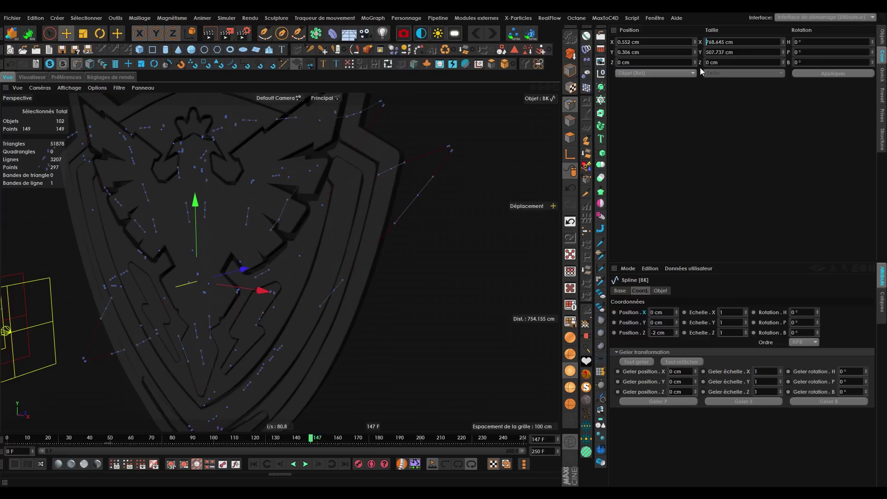
text(-)
click(810, 73)
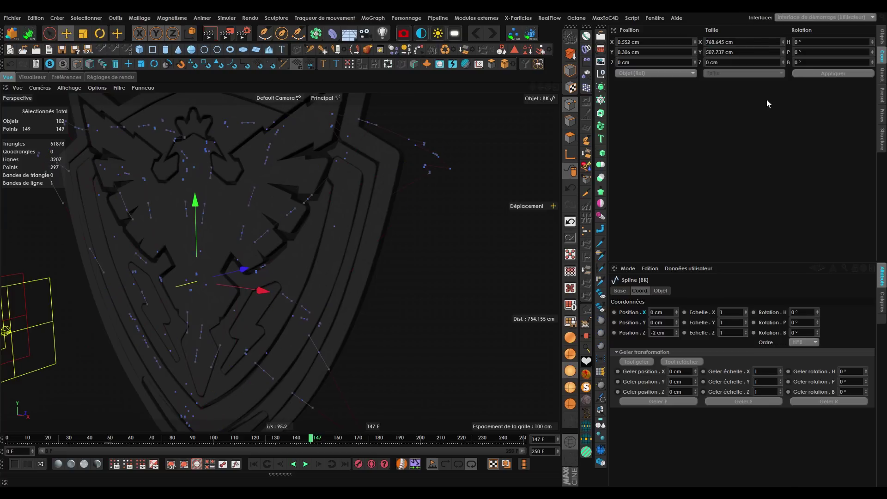
click(882, 38)
click(586, 76)
click(675, 189)
key(ctrl+z)
key(ctrl+z)
key(ctrl+z)
In Model mode, explode the BK.1 spline's segments into separate splines and expand its hierarchy.
click(573, 70)
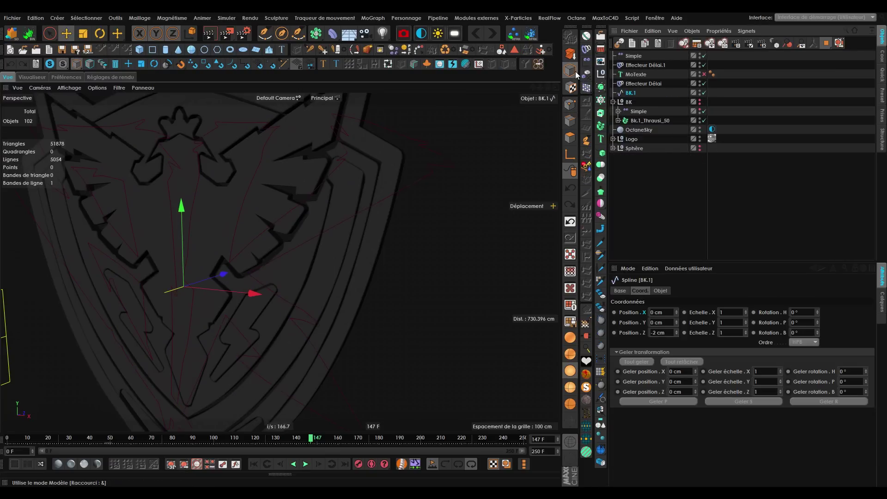
click(653, 177)
scroll(365, 185, down, 3)
scroll(324, 212, up, 4)
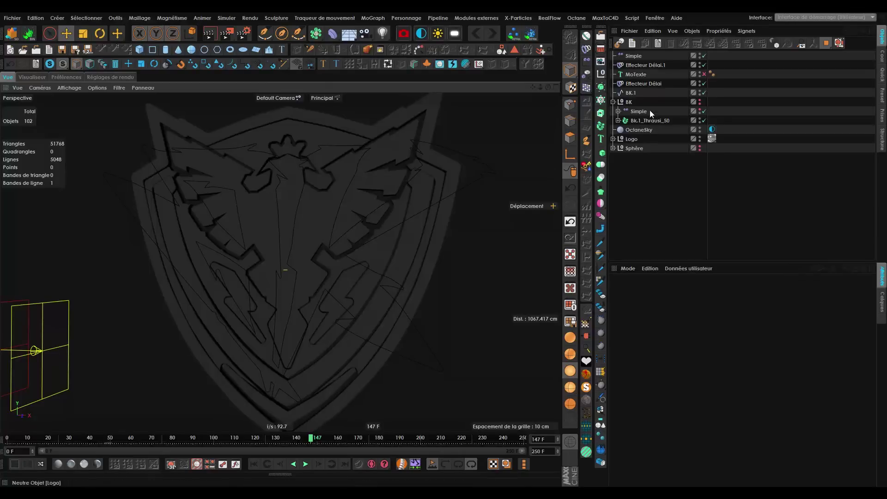
click(630, 93)
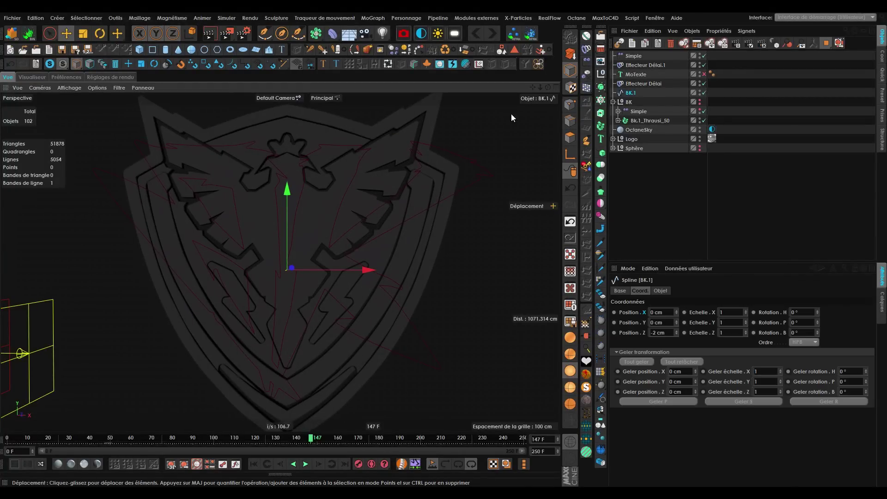
click(538, 66)
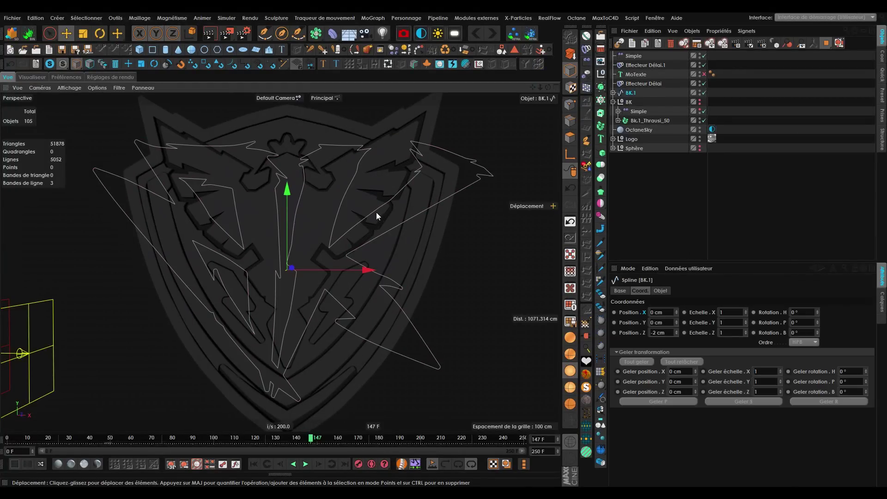
click(613, 93)
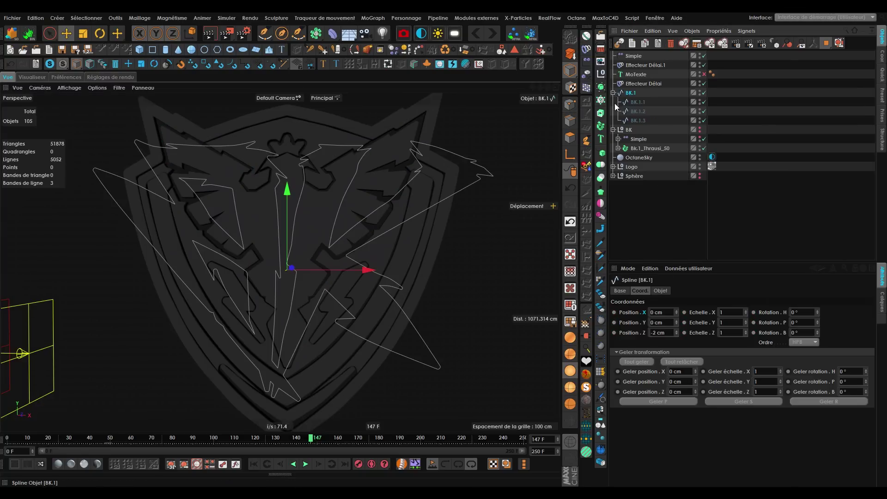
click(573, 114)
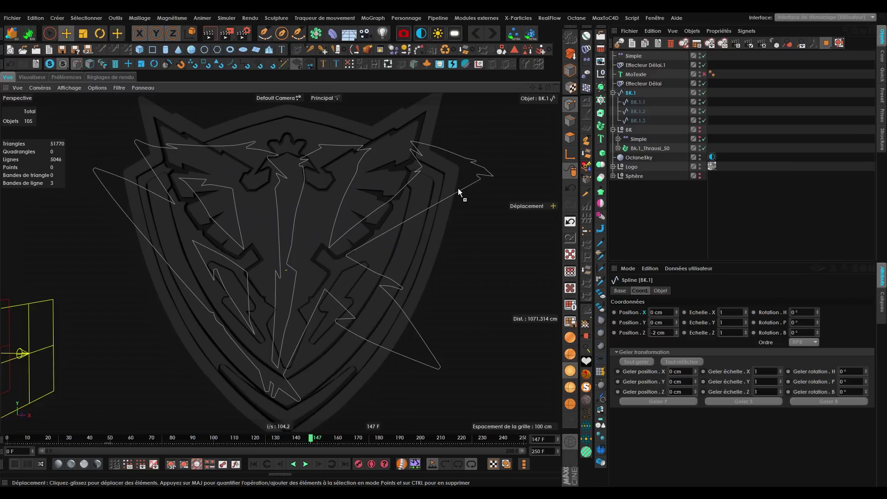
click(638, 102)
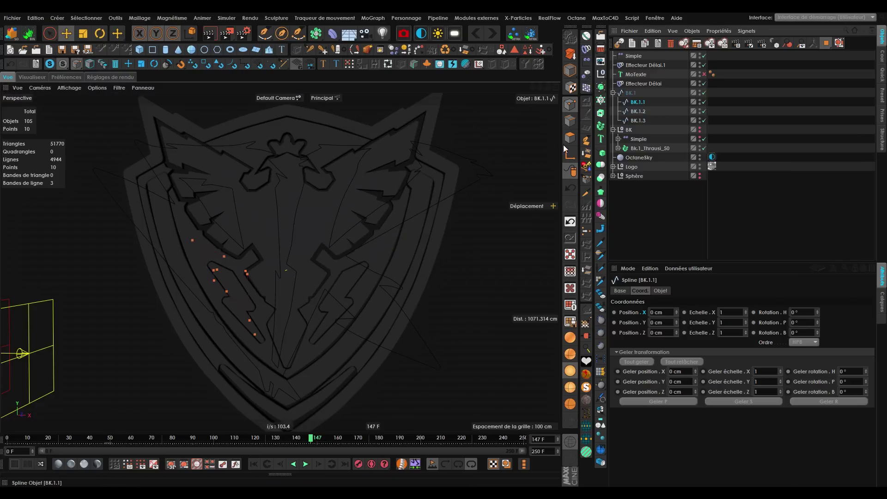
click(404, 207)
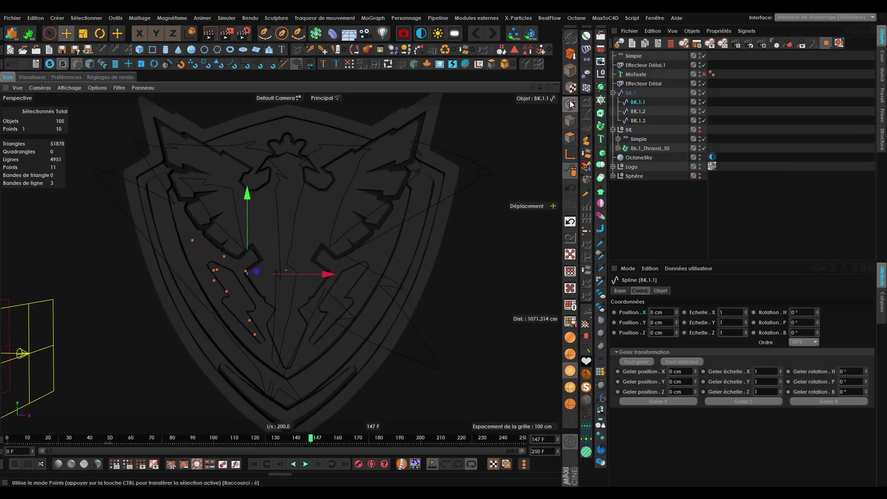
right_click(501, 158)
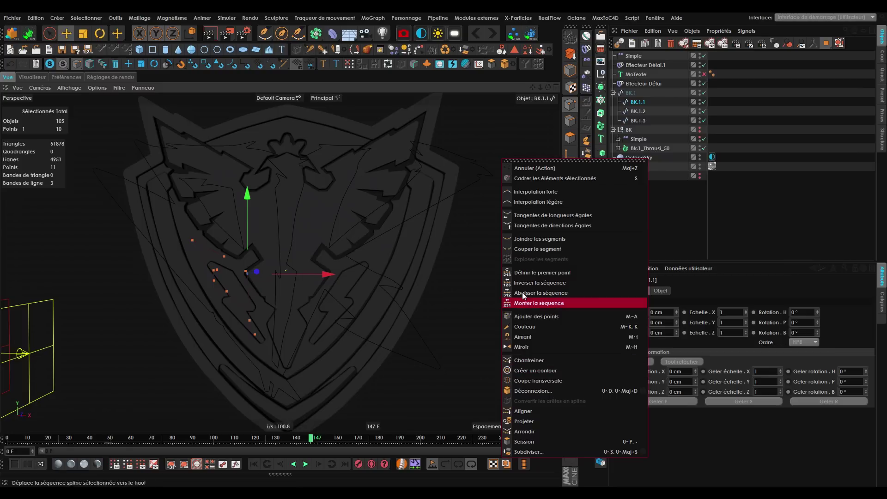
key(Escape)
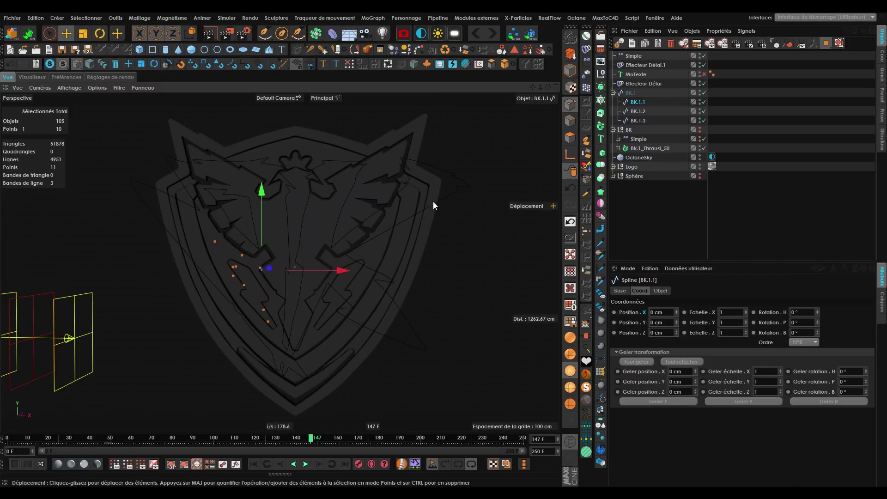
Delete the parent BK.1 spline without its children, leaving BK.1.1, BK.1.2 and BK.1.3 as independent splines.
click(631, 94)
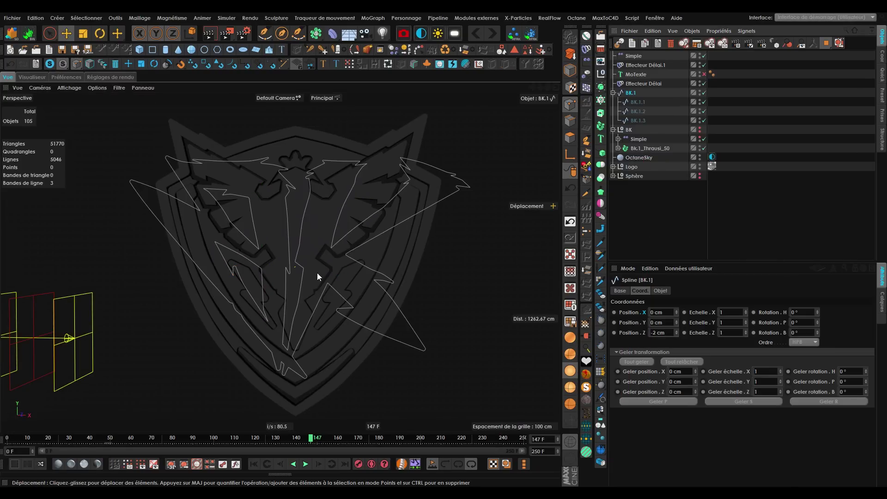
scroll(324, 268, up, 5)
drag(652, 98, 646, 123)
click(631, 93)
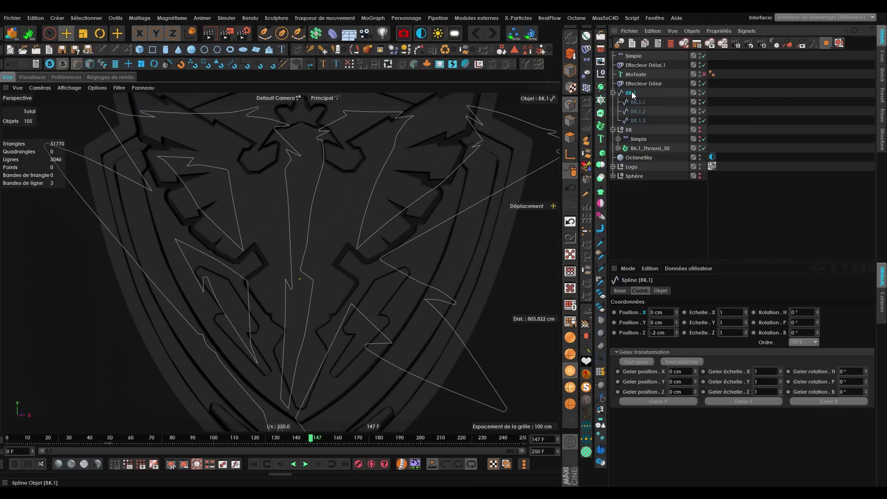
key(alt+Delete)
click(636, 93)
click(633, 102)
click(631, 112)
alt+drag(283, 209, 329, 208)
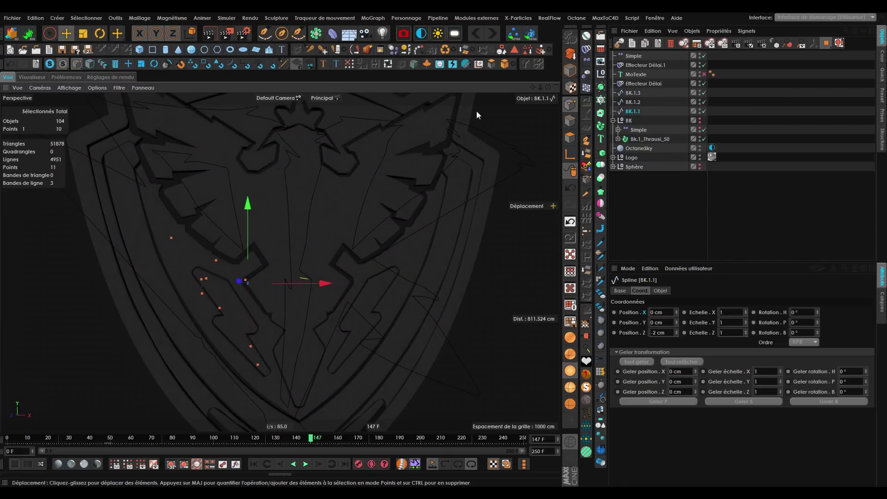
In Model mode, center the axes of the splines BK.1.1, BK.1.2 and BK.1.3 on their own geometry.
click(570, 72)
scroll(318, 235, down, 3)
drag(648, 113, 641, 91)
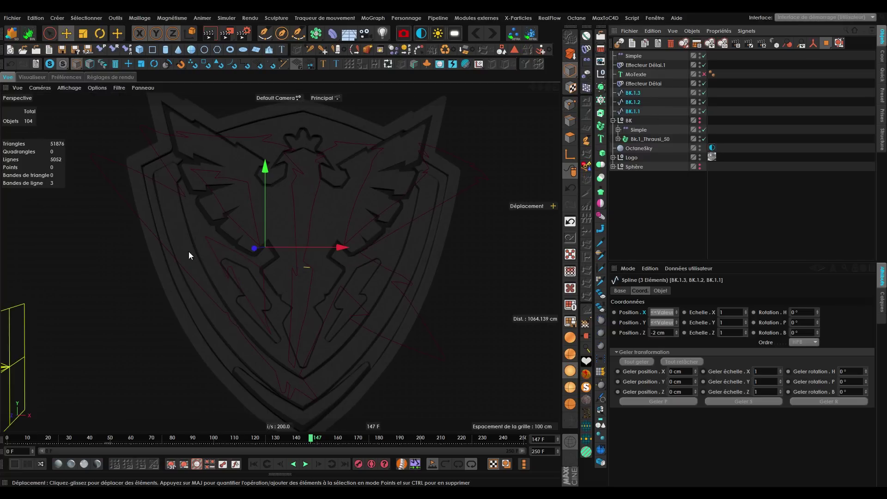
click(631, 111)
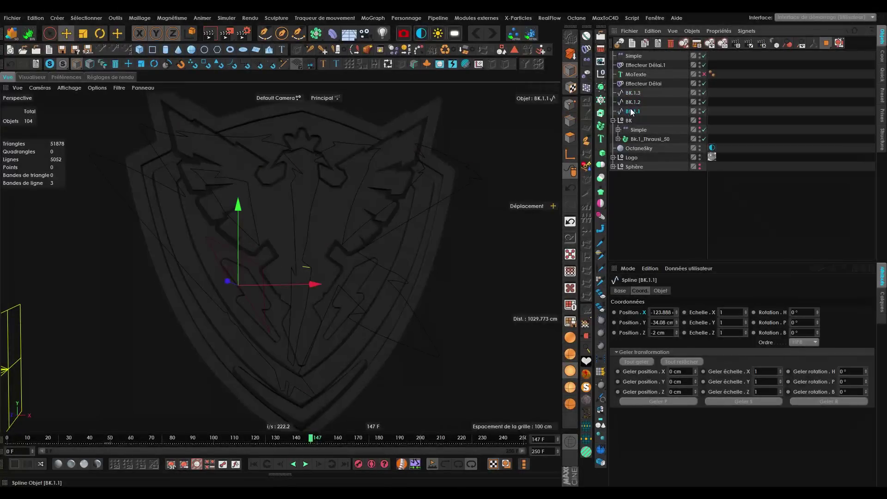
click(633, 93)
alt+drag(309, 238, 253, 173)
click(172, 18)
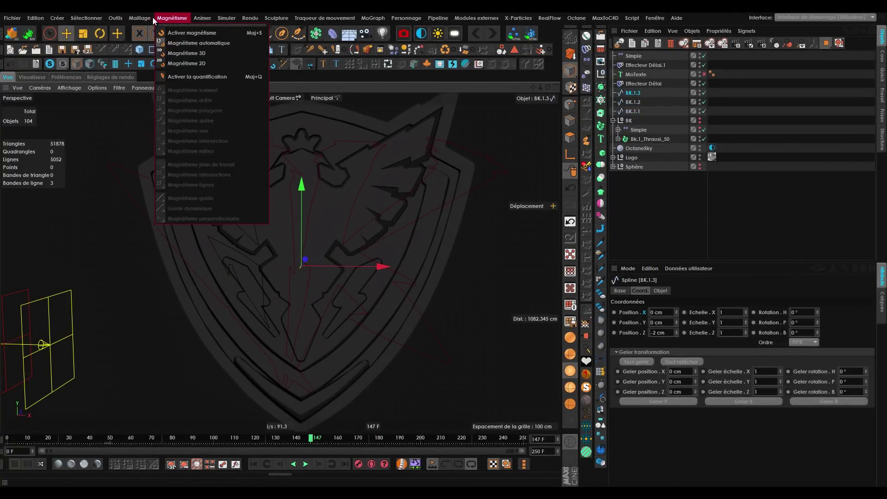
mouse_move(144, 18)
mouse_move(167, 111)
click(232, 125)
alt+drag(290, 237, 299, 221)
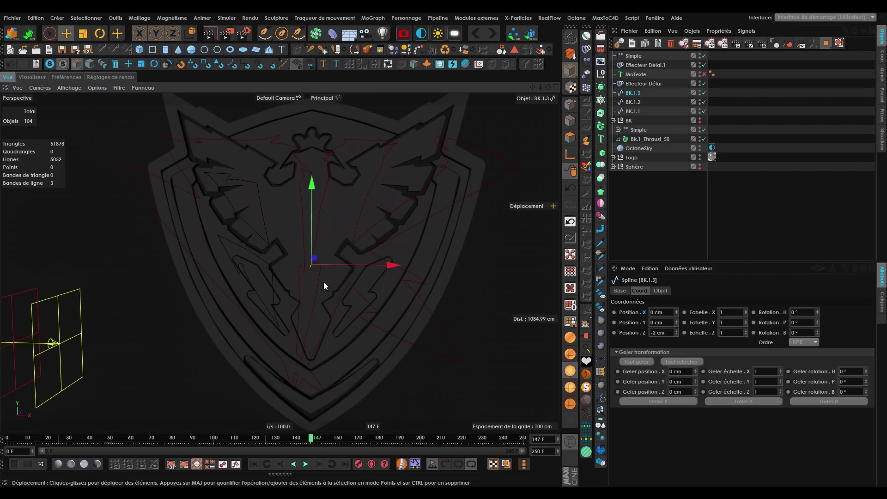
Rename the BK.1.2 spline as 1 and the BK.1.1 spline as 2.
click(633, 103)
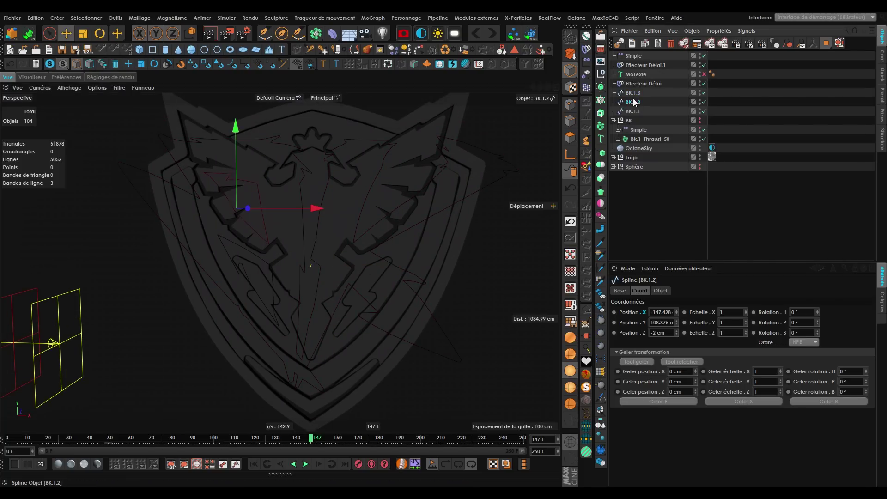
double_click(634, 102)
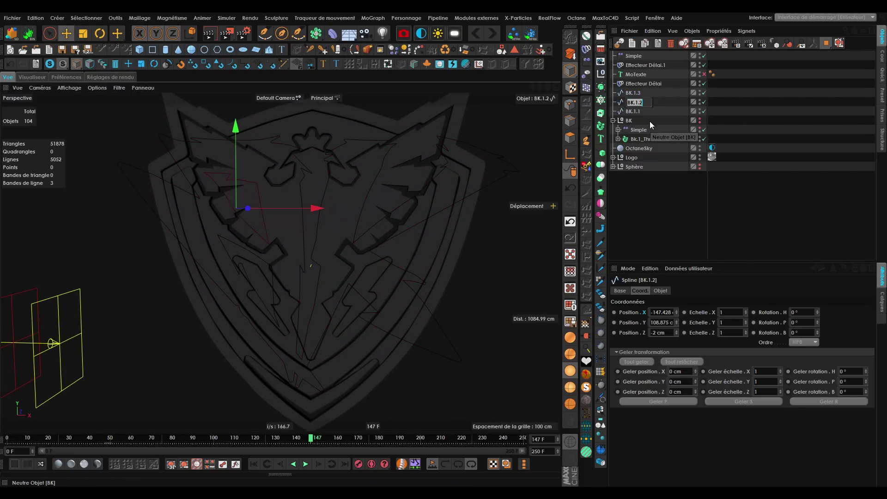
text(1)
click(632, 112)
double_click(638, 111)
text(2)
key(Return)
Rename the BK.1.3 spline as BK.
click(631, 91)
double_click(631, 91)
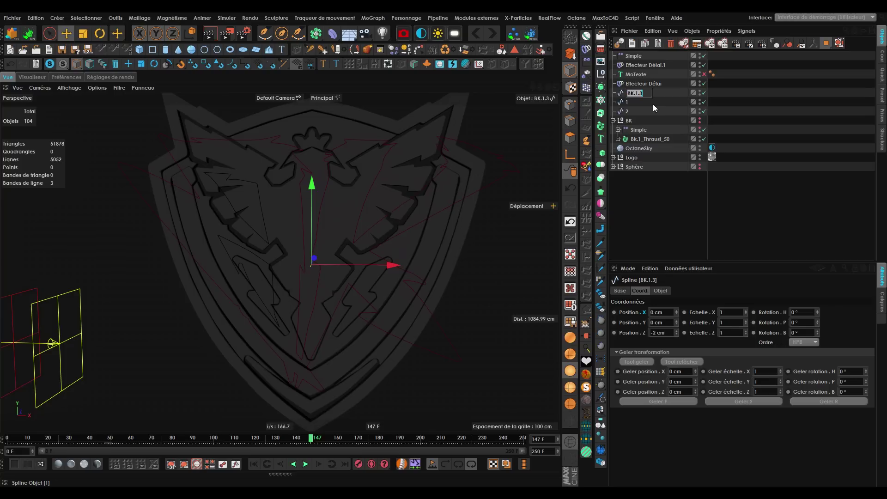
click(634, 94)
drag(634, 94, 663, 112)
text(4)
key(Return)
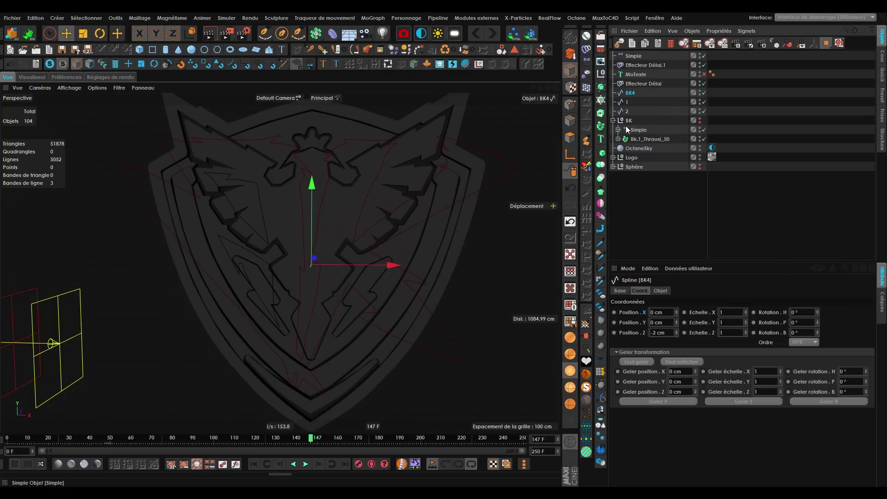
double_click(635, 93)
key(BackSpace)
key(Return)
Generate sweep objects from the three splines BK, 1 and 2 with the Sweepsetup script.
drag(658, 90, 621, 113)
click(600, 229)
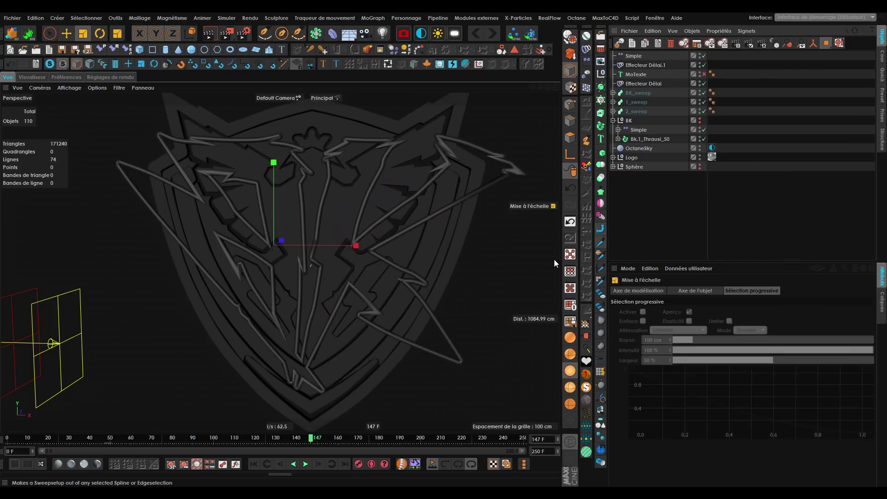
Examine the generated sweep tubes up close and from several angles in front of the shield.
scroll(403, 245, up, 3)
drag(431, 258, 203, 301)
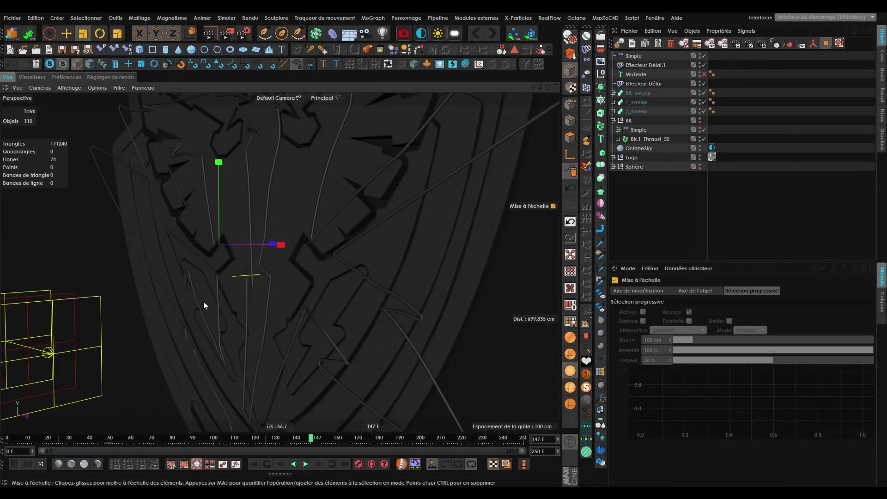
alt+middle_drag(204, 301, 212, 360)
alt+right_drag(212, 360, 392, 255)
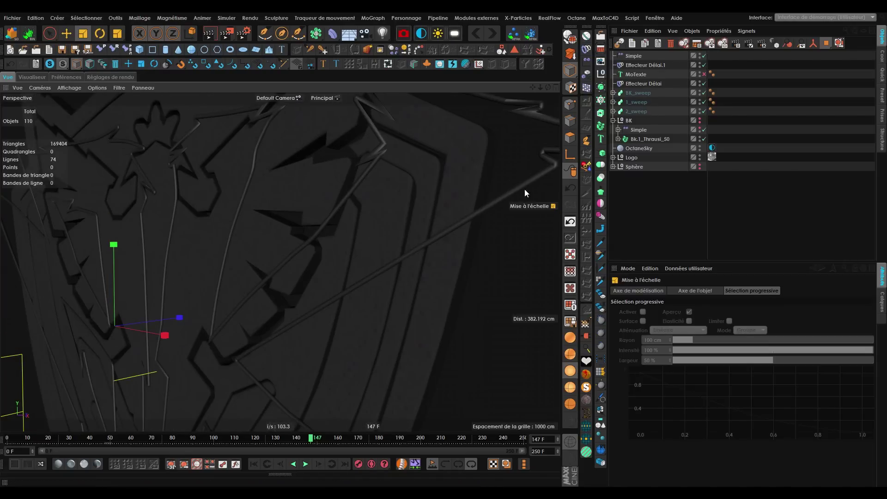
scroll(426, 223, up, 2)
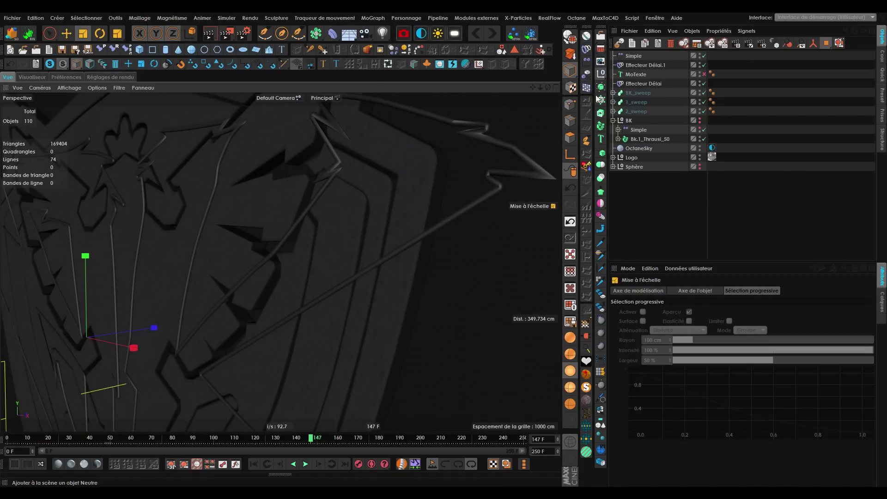
drag(601, 87, 425, 180)
alt+drag(393, 231, 423, 202)
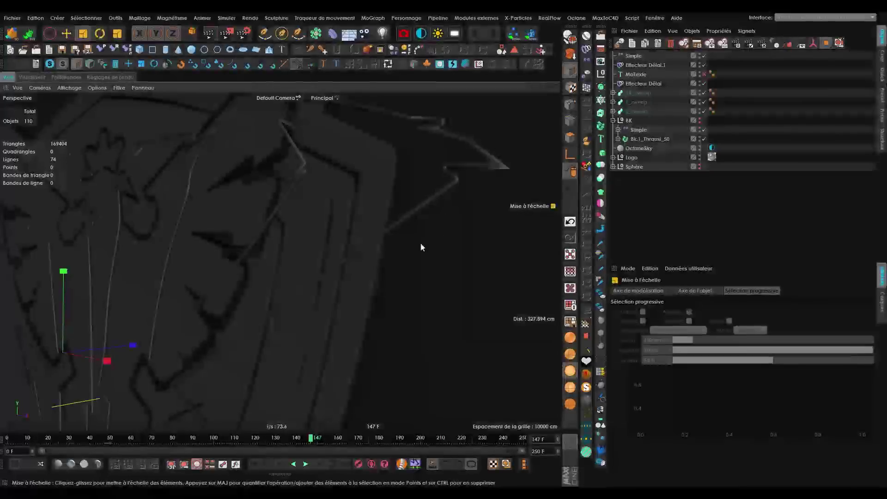
alt+drag(306, 226, 382, 275)
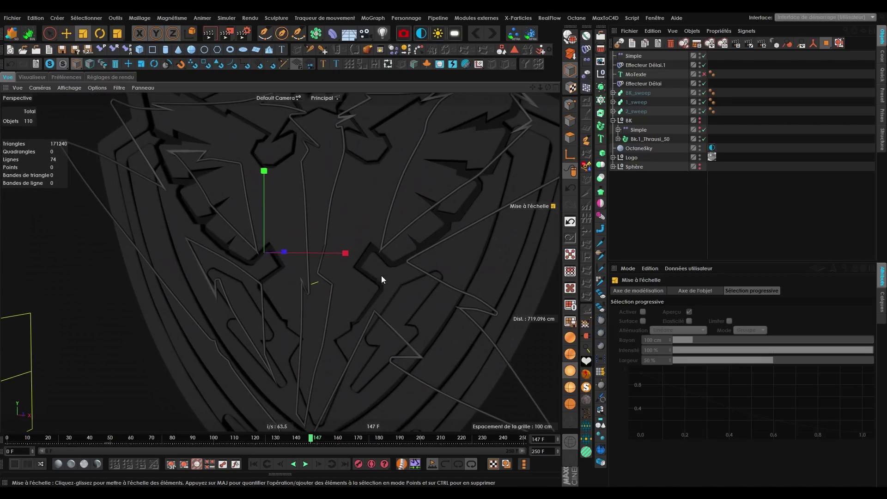
mouse_move(231, 192)
alt+mouse_down()
mouse_move(176, 134)
mouse_move(198, 162)
mouse_move(191, 179)
mouse_move(288, 168)
mouse_move(217, 154)
mouse_move(169, 170)
mouse_move(185, 175)
alt+mouse_up()
scroll(182, 160, up, 7)
Display the scene shaded with lines to examine the sweeps' mesh, and return the viewport to quick shading.
click(568, 359)
mouse_move(297, 250)
alt+mouse_down()
mouse_move(135, 143)
mouse_move(142, 144)
mouse_move(89, 196)
mouse_move(54, 174)
mouse_move(113, 173)
mouse_move(153, 149)
alt+mouse_up()
alt+drag(198, 194, 166, 173)
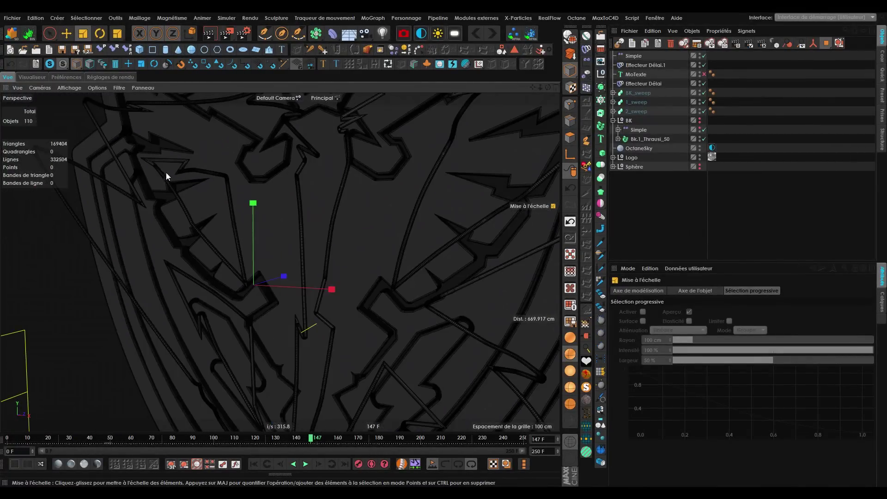
scroll(166, 173, up, 10)
alt+drag(268, 221, 274, 241)
scroll(148, 154, down, 9)
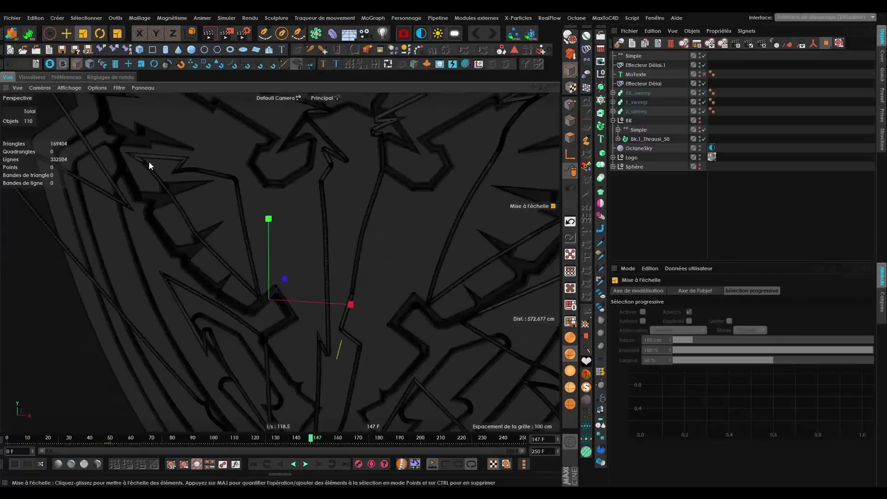
scroll(149, 162, down, 5)
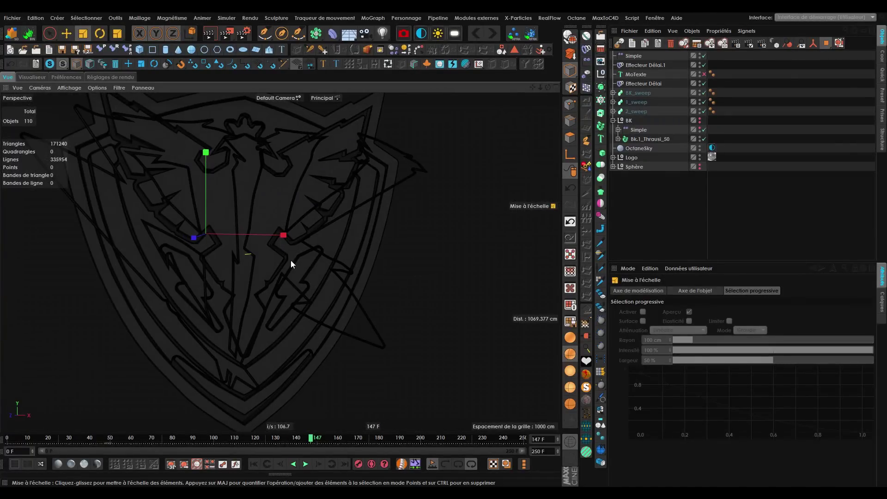
alt+drag(291, 261, 242, 261)
alt+middle_drag(296, 235, 308, 259)
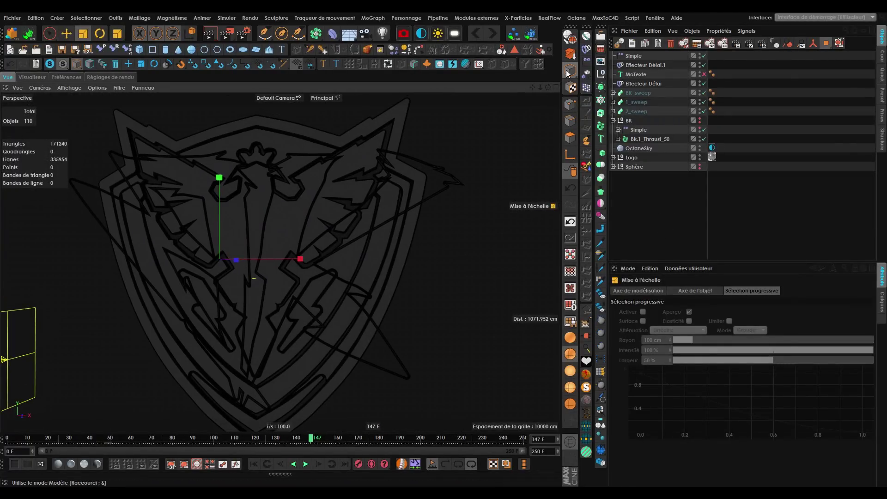
click(263, 199)
scroll(263, 199, up, 2)
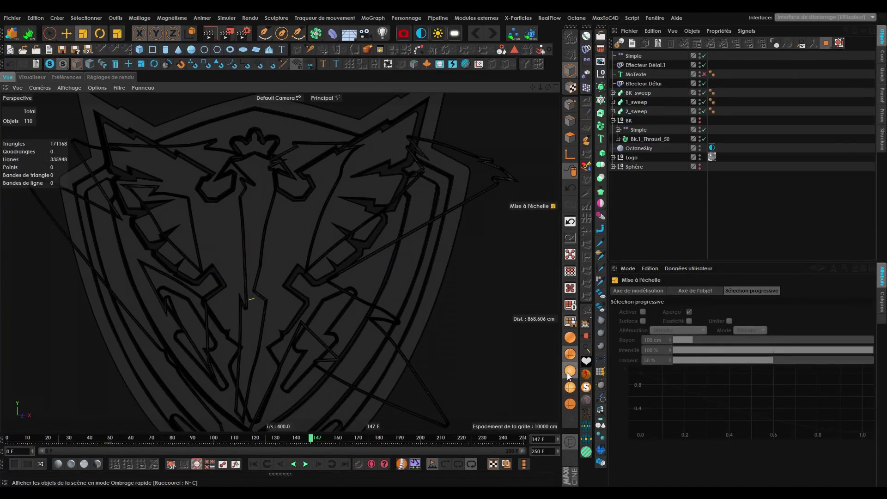
click(569, 374)
Select BK_sweep, preview the title reveal from frame 115, and set the current time to frame 140.
click(636, 102)
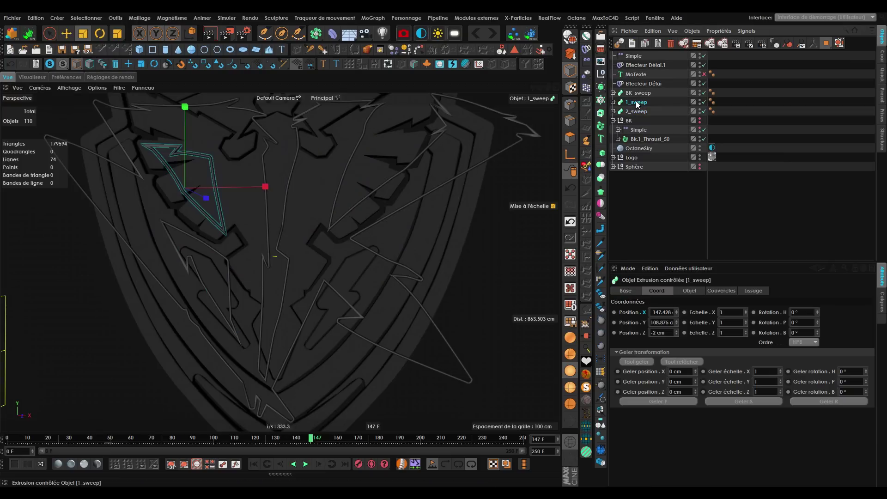
key(Up)
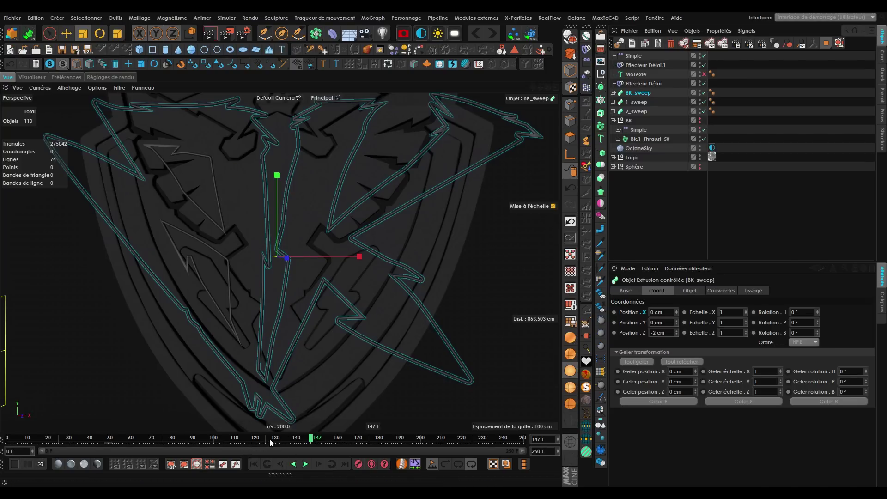
drag(276, 440, 242, 442)
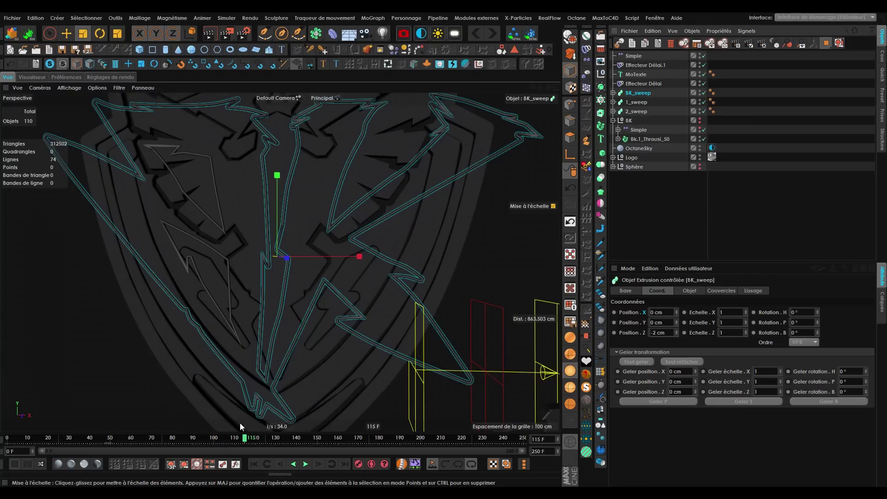
click(305, 466)
click(304, 465)
drag(278, 441, 299, 443)
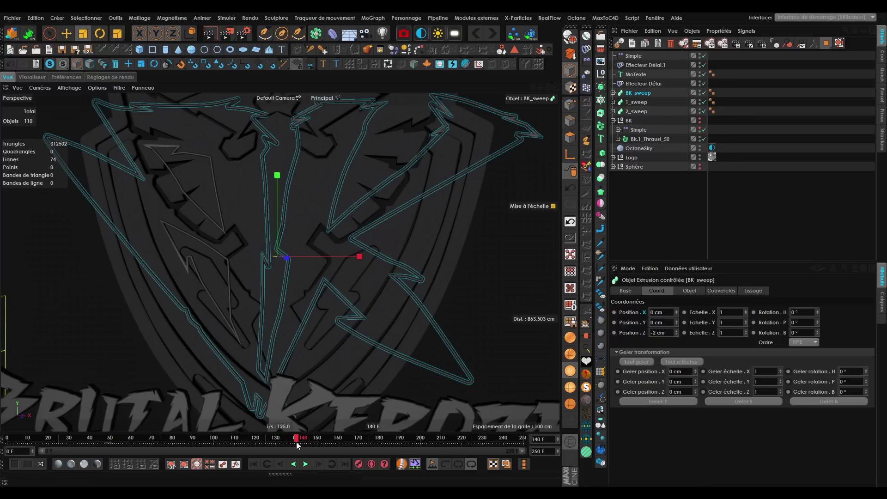
Set BK_sweep's end growth to 0% and record a keyframe for it at frame 140.
click(721, 291)
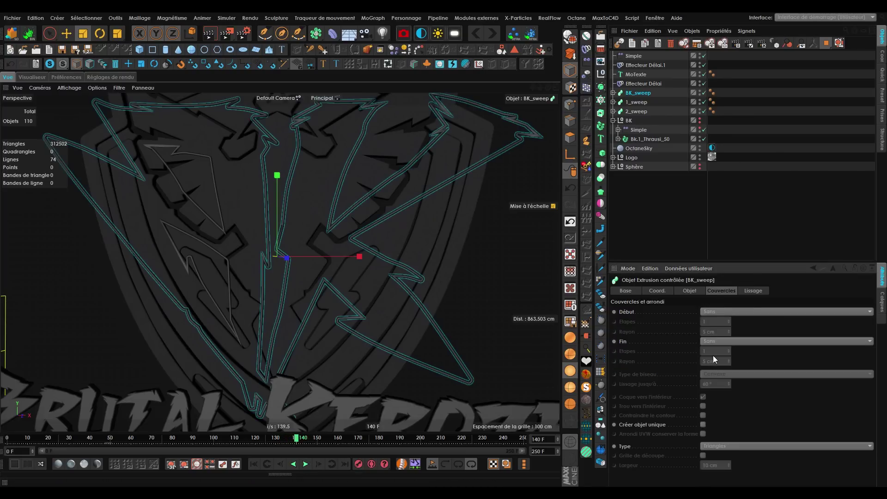
click(689, 291)
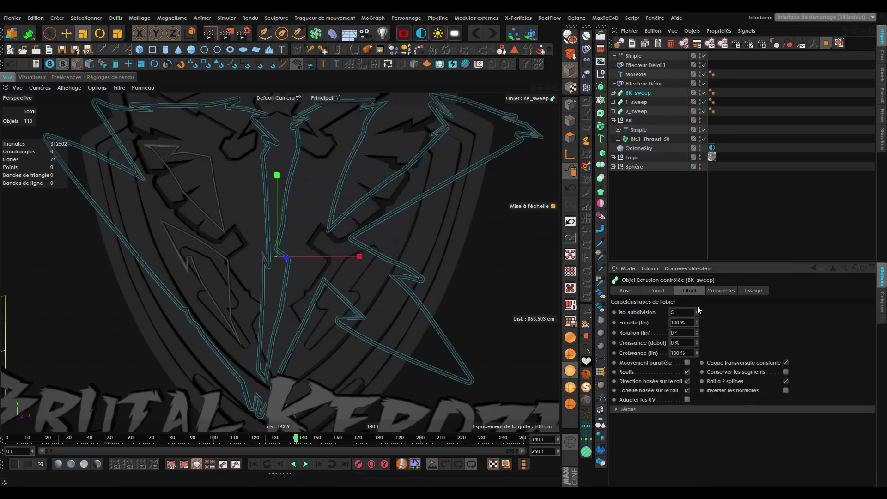
drag(697, 354, 662, 359)
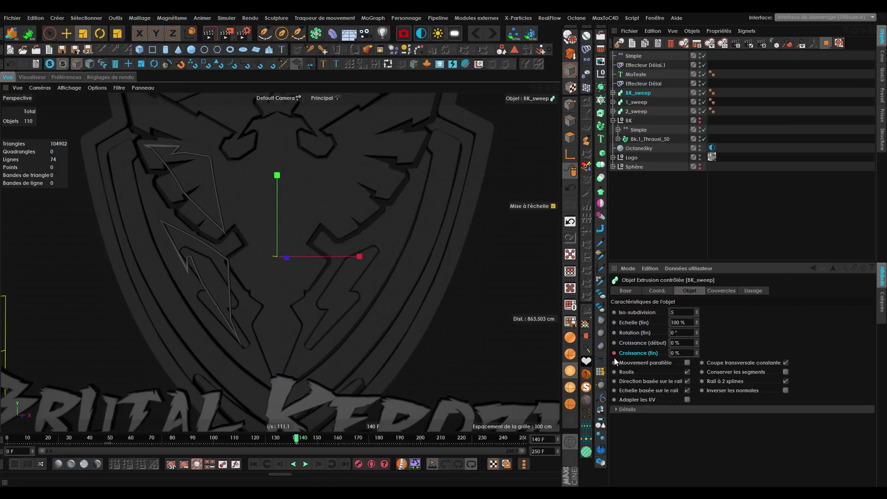
Set BK_sweep's end growth to 100% at frame 190, record a keyframe for it, and scrub the timeline to check the growth.
drag(322, 440, 339, 443)
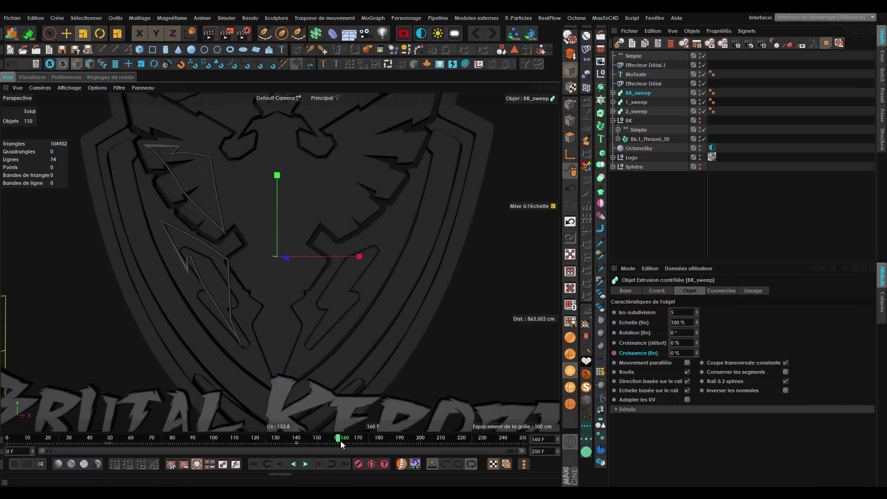
click(680, 353)
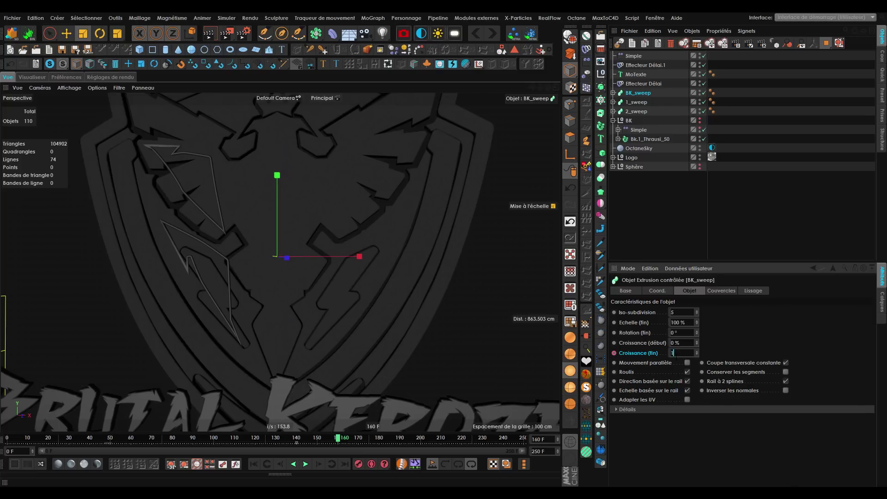
drag(352, 441, 388, 442)
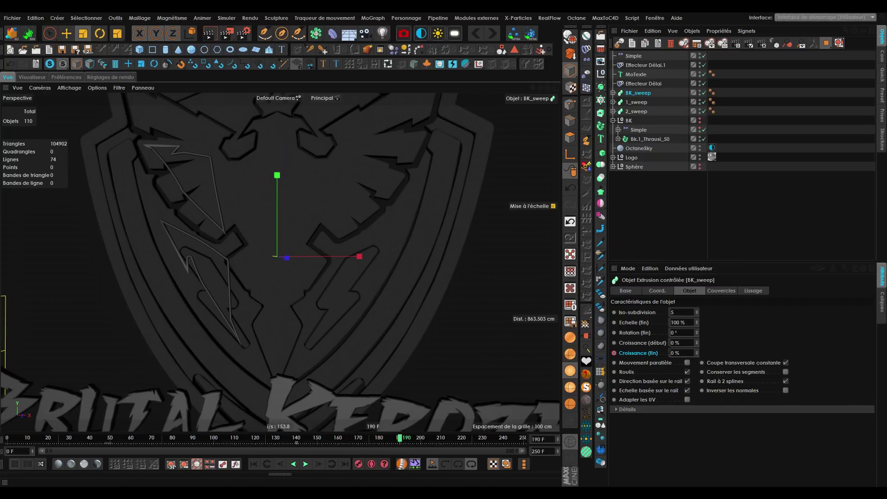
drag(681, 353, 657, 363)
text(100)
key(Return)
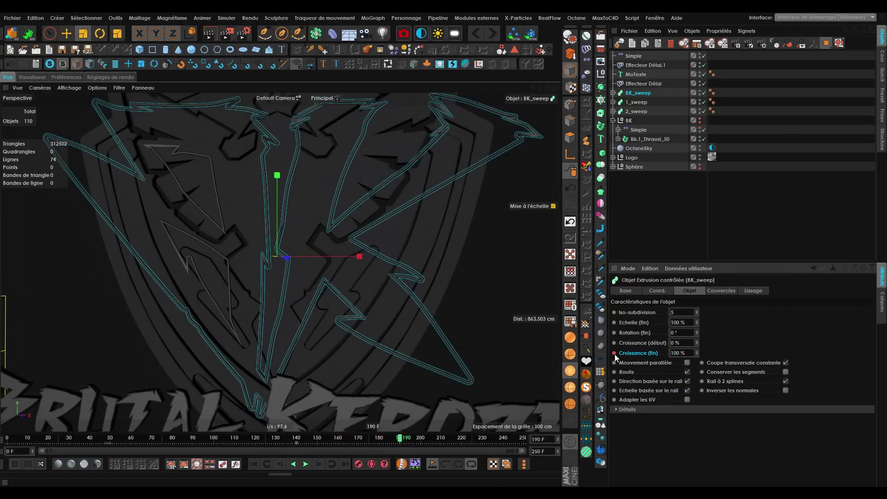
mouse_move(383, 438)
mouse_down()
mouse_move(296, 441)
mouse_move(408, 447)
mouse_move(320, 448)
mouse_move(376, 444)
mouse_up()
scroll(170, 231, down, 2)
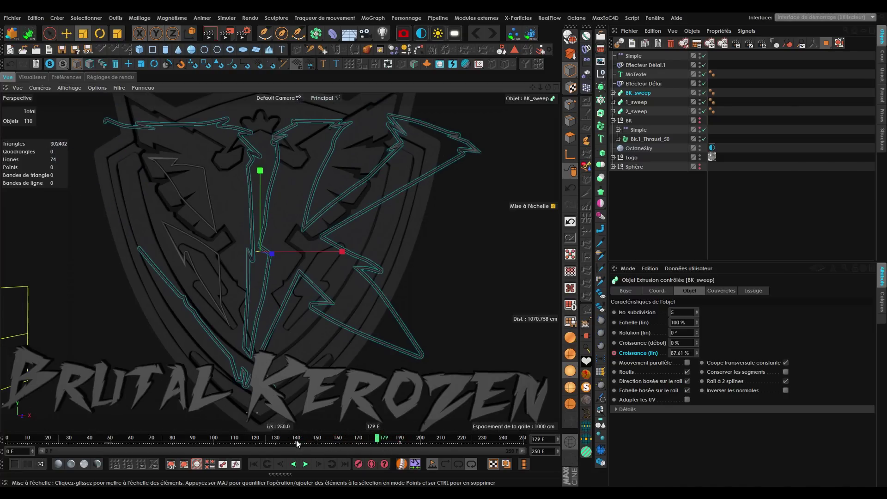
Keyframe 1_sweep's end growth at 0% on frame 130 and at 100% on frame 150.
click(636, 103)
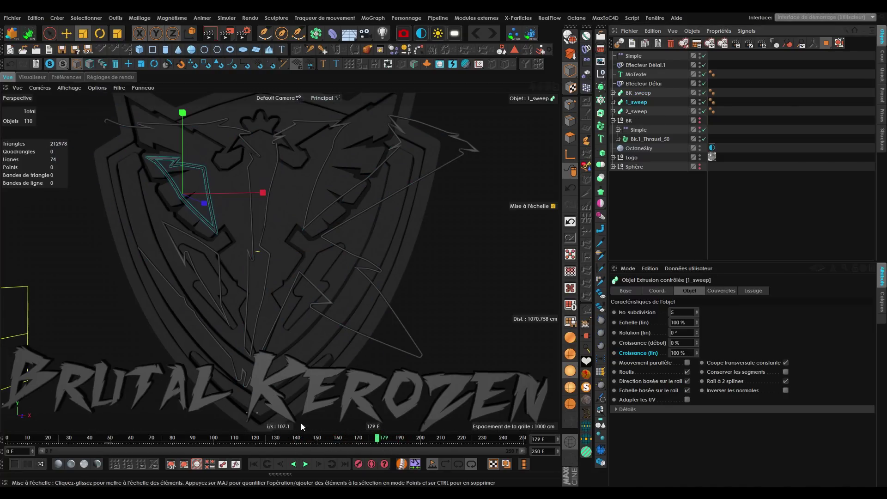
drag(309, 439, 276, 450)
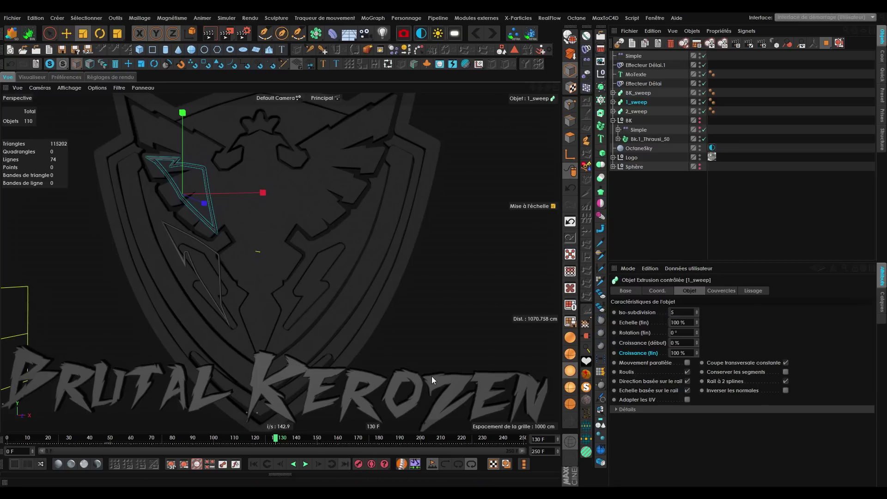
click(677, 352)
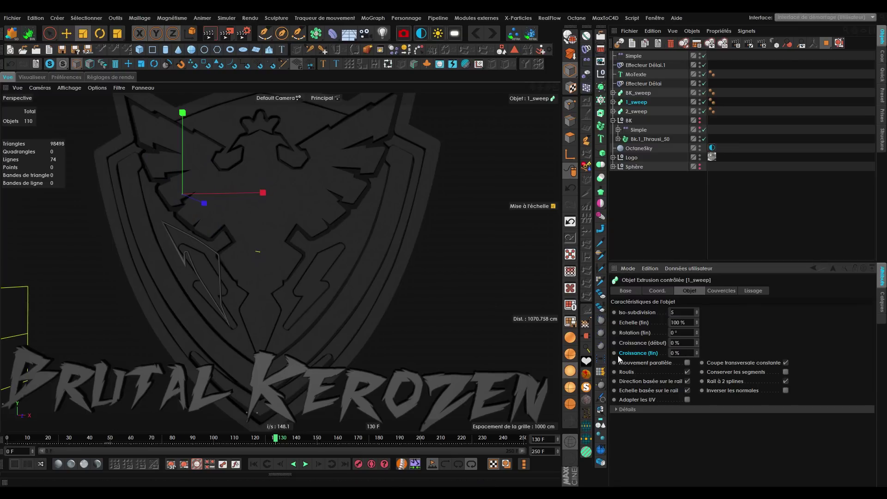
drag(286, 439, 322, 447)
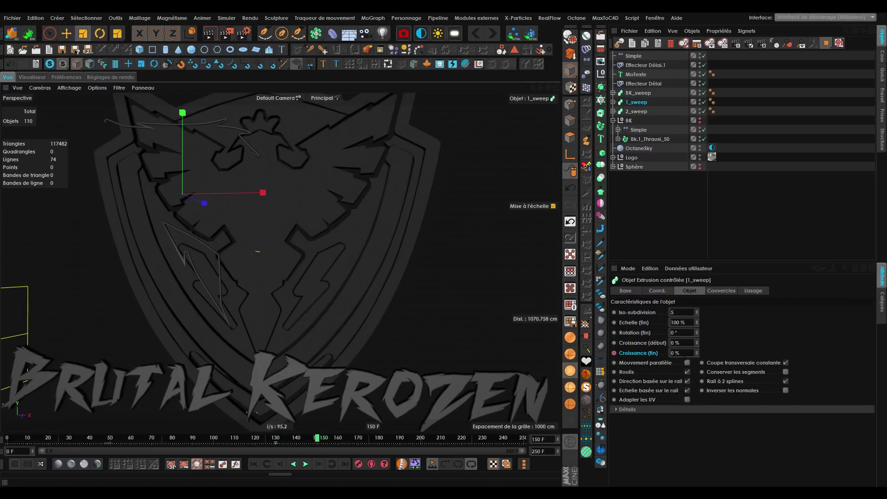
drag(697, 354, 697, 307)
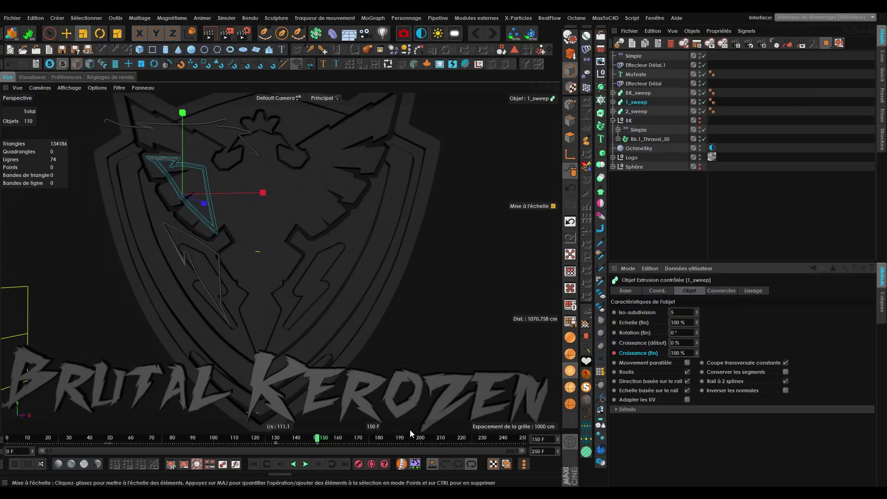
Keyframe 2_sweep's end growth at 0% on frame 140 and at 100% on frame 160.
click(297, 440)
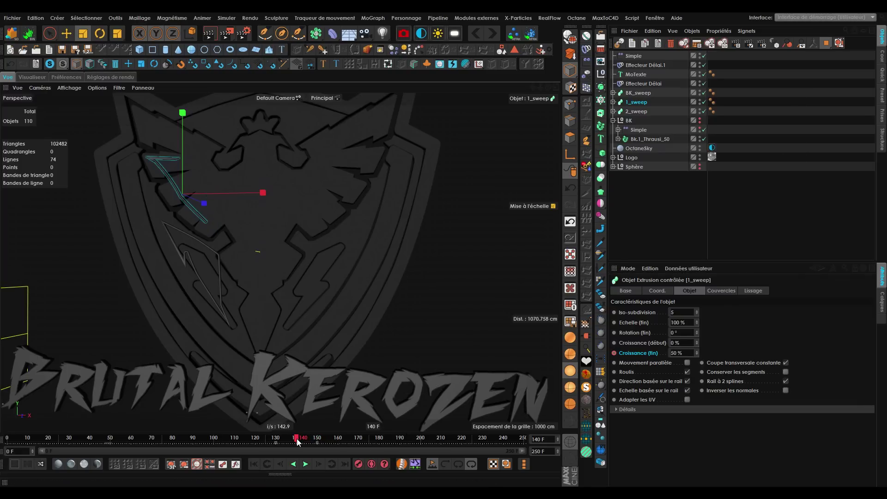
click(636, 112)
click(674, 355)
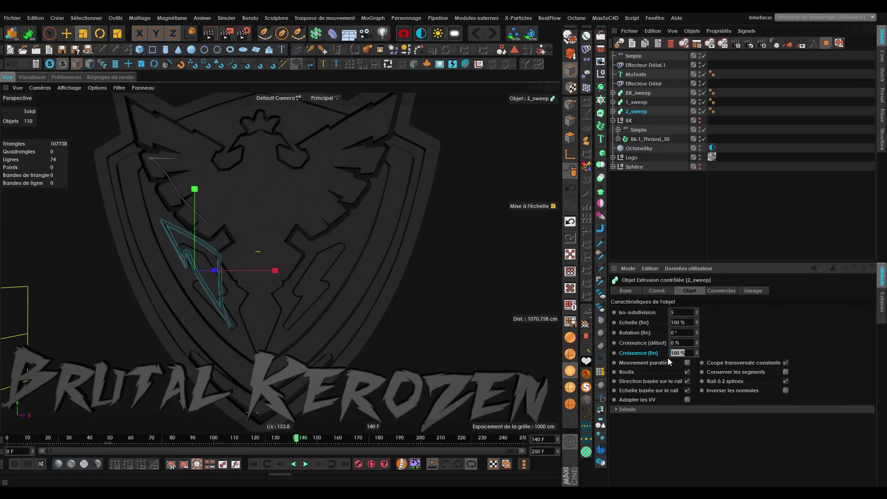
click(613, 353)
drag(317, 440, 339, 440)
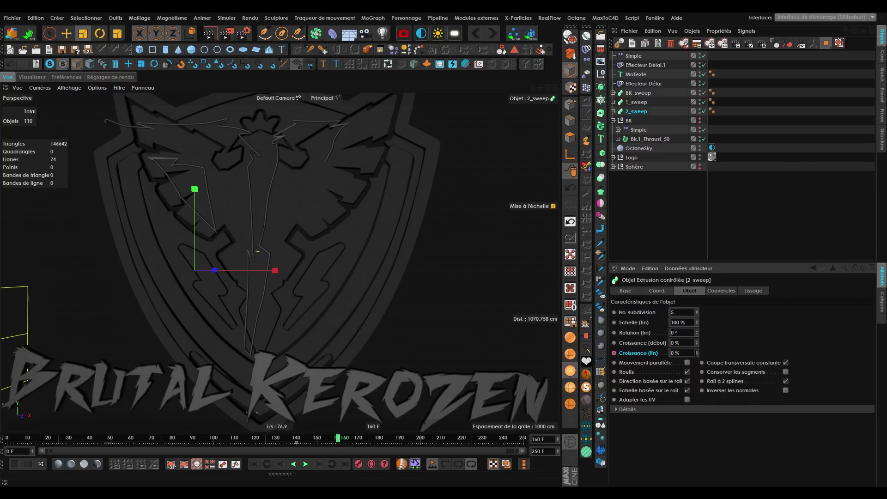
drag(696, 354, 696, 308)
click(614, 352)
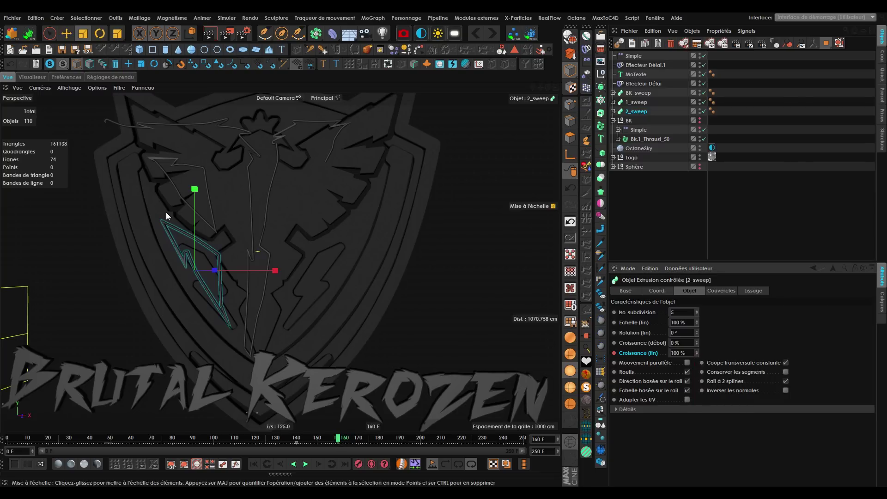
Play the animation from just before frame 120 to check how the three sweeps grow over the shield.
click(253, 438)
click(307, 464)
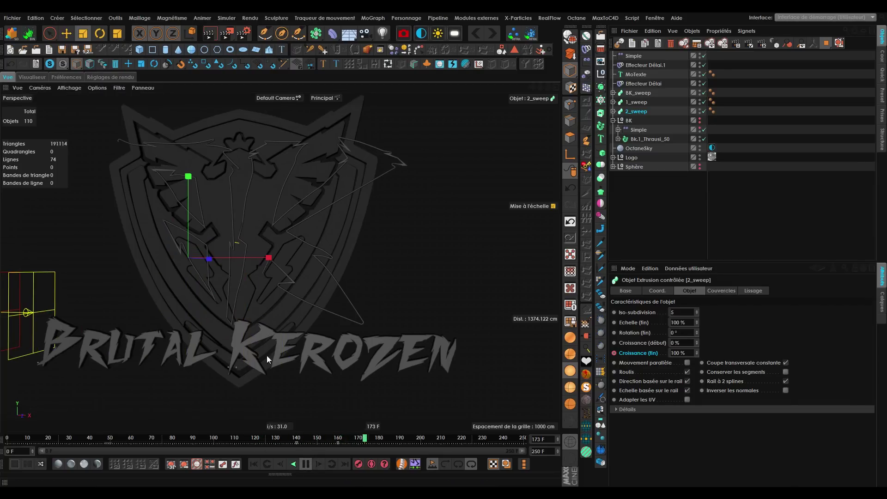
click(306, 463)
scroll(246, 350, down, 3)
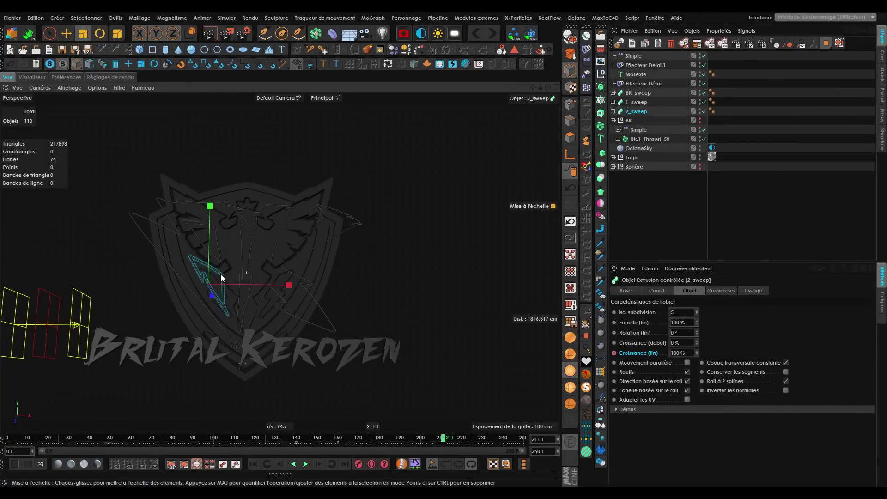
Hide the Simple effector inside the BK group, and make the BK and Sphère groups visible in the viewport.
click(817, 231)
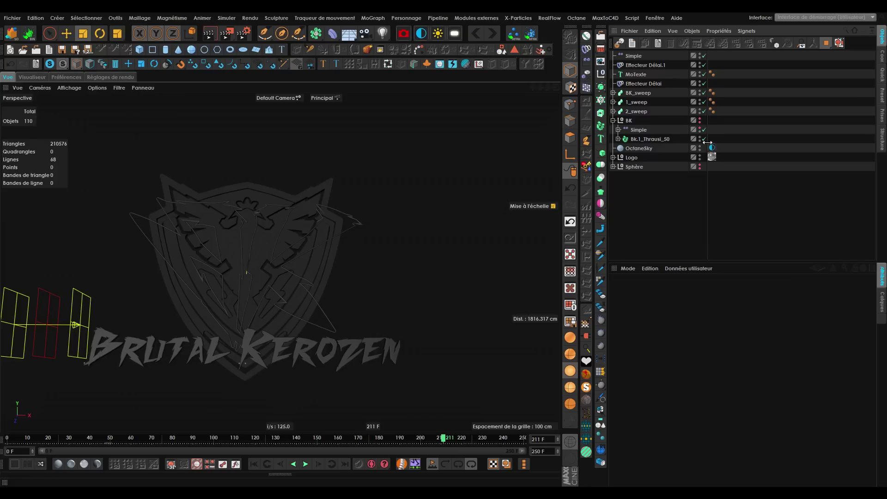
click(700, 129)
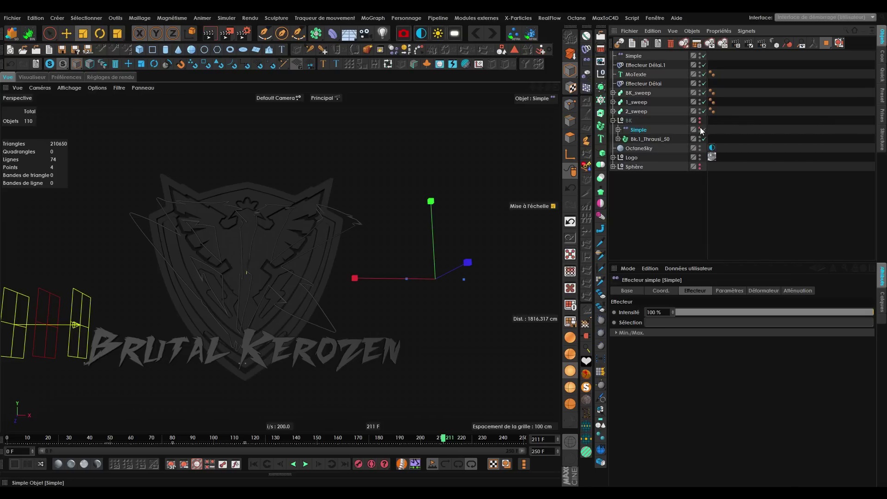
click(629, 120)
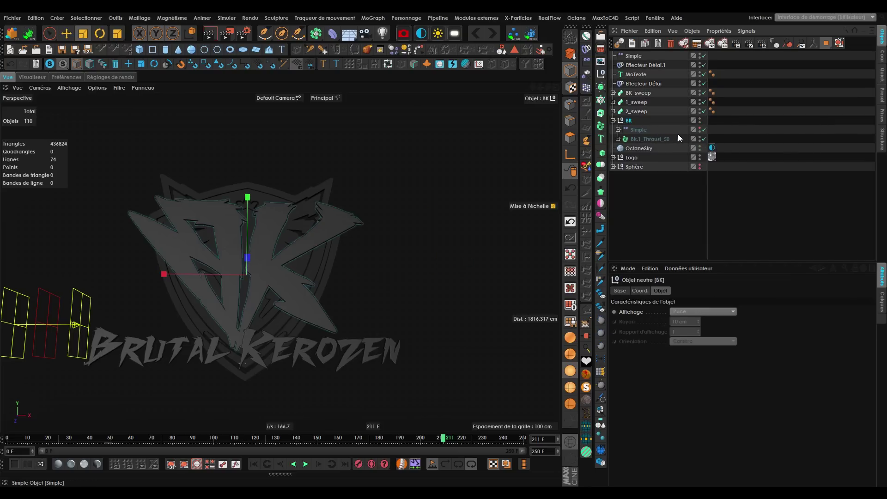
alt+click(699, 166)
click(679, 201)
scroll(407, 216, down, 3)
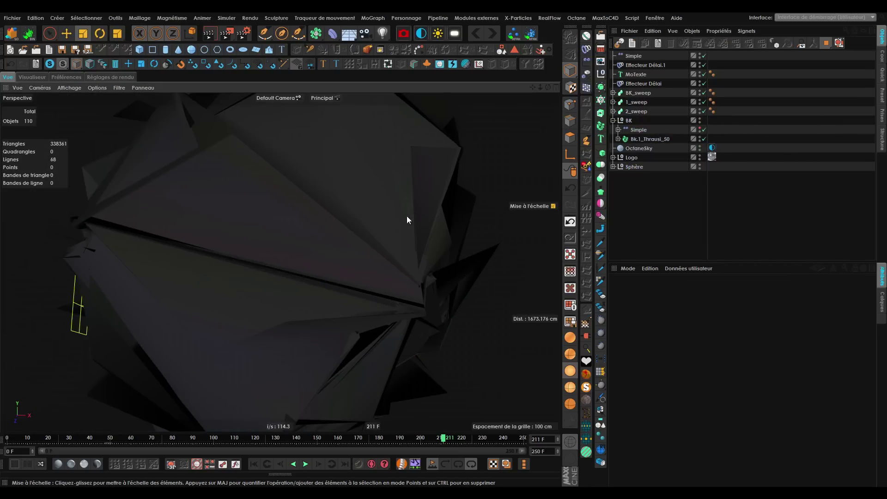
Go to frame 80 and display the scene with constant shading and wireframe lines to examine the sphere's geometry.
click(120, 88)
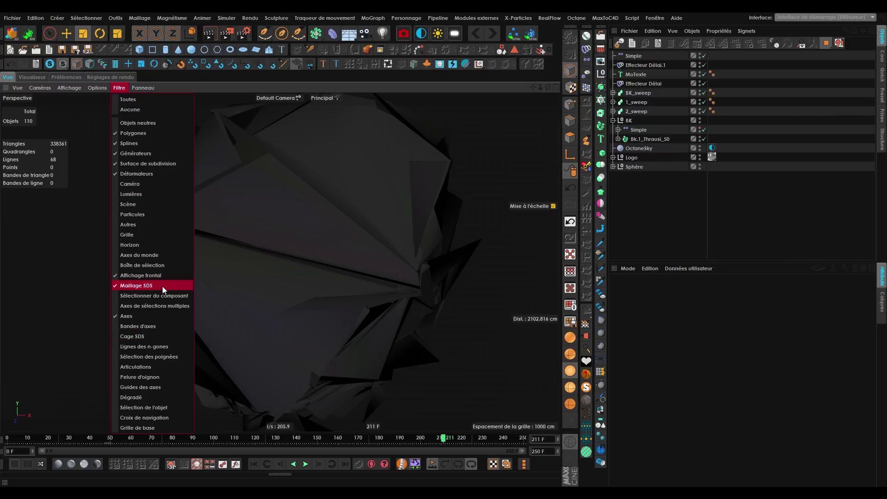
click(675, 239)
scroll(379, 285, down, 4)
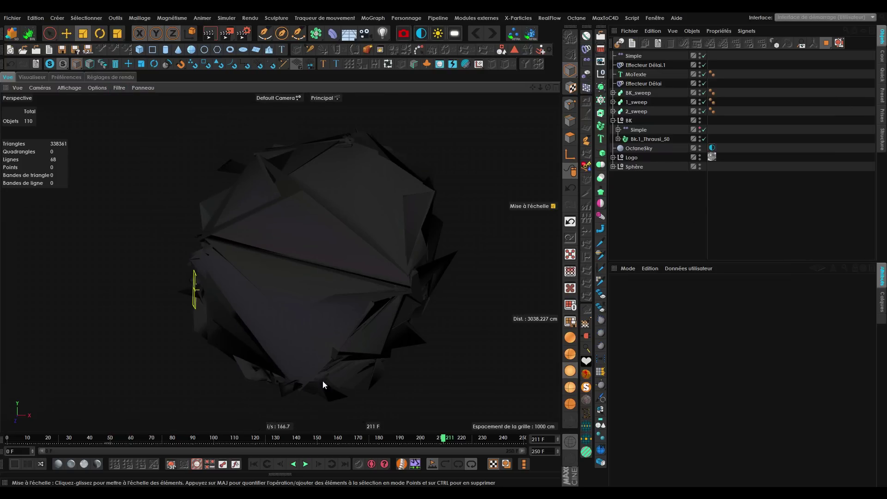
drag(259, 445, 173, 457)
click(568, 385)
scroll(388, 296, up, 3)
alt+drag(405, 292, 403, 279)
alt+middle_drag(403, 279, 334, 277)
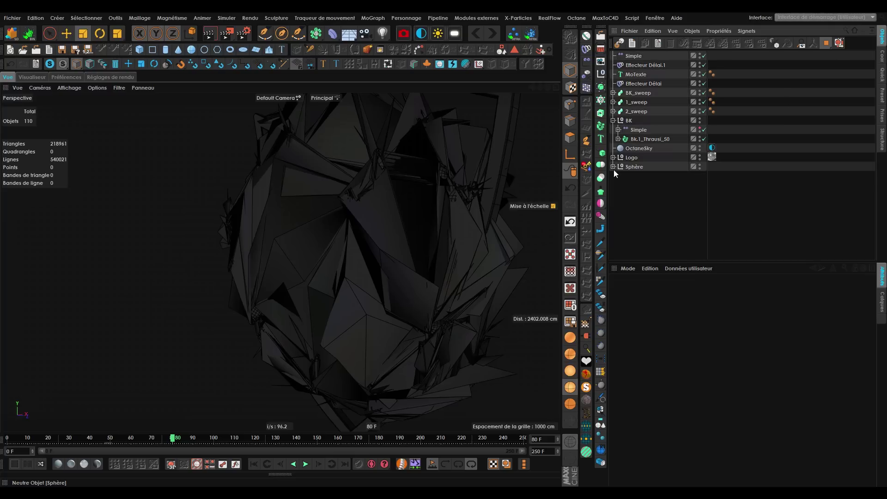
Expand the Sphère group and enable its Surface de subdivision and Surface tissu generators.
click(613, 167)
click(619, 177)
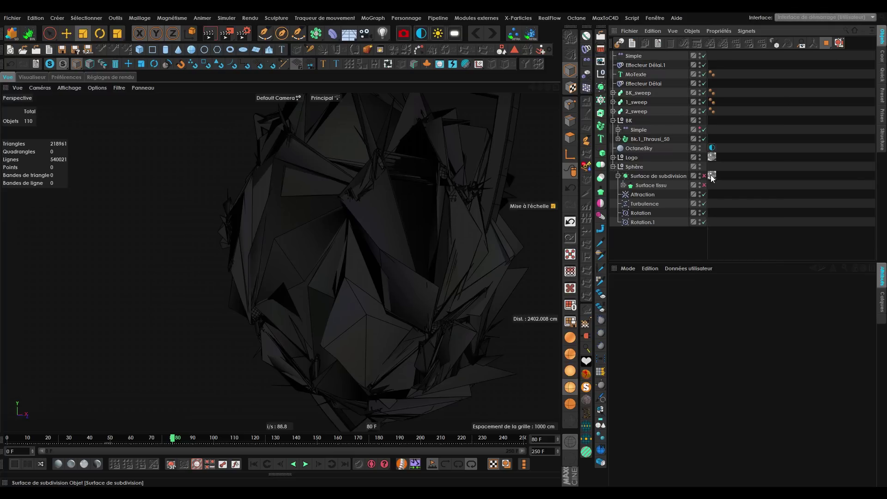
click(624, 185)
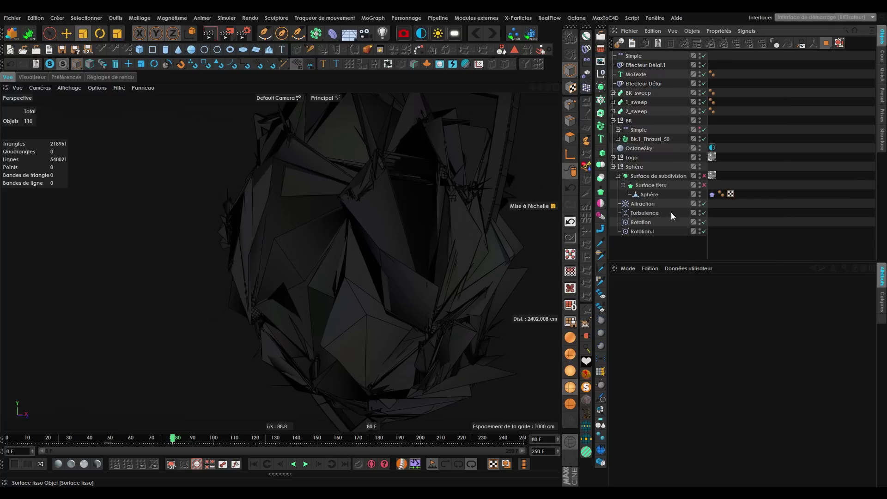
alt+right_drag(414, 267, 293, 244)
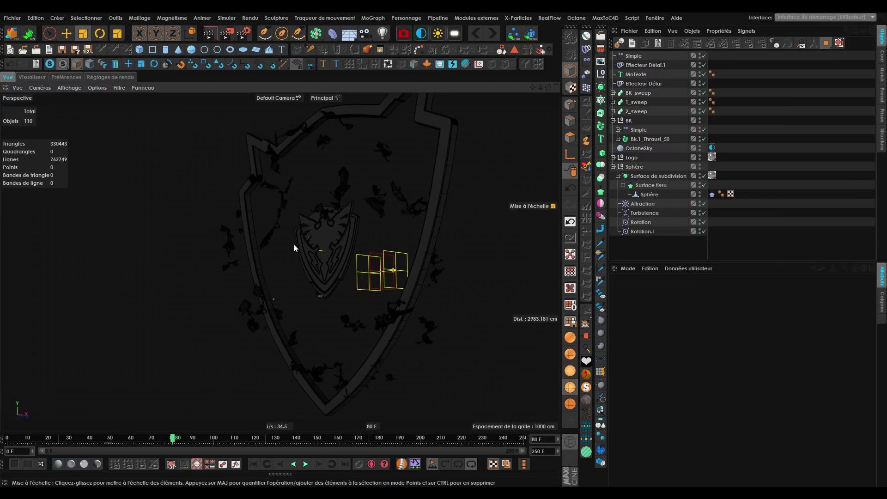
alt+drag(293, 244, 375, 253)
alt+right_drag(375, 253, 399, 188)
alt+middle_drag(399, 187, 312, 218)
click(628, 177)
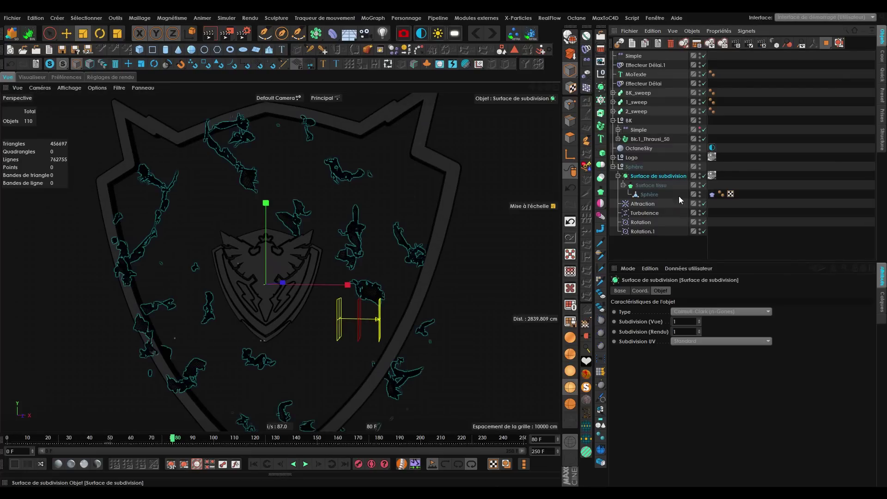
click(629, 248)
Play the animation from its first frame.
scroll(327, 183, down, 2)
click(254, 464)
click(305, 464)
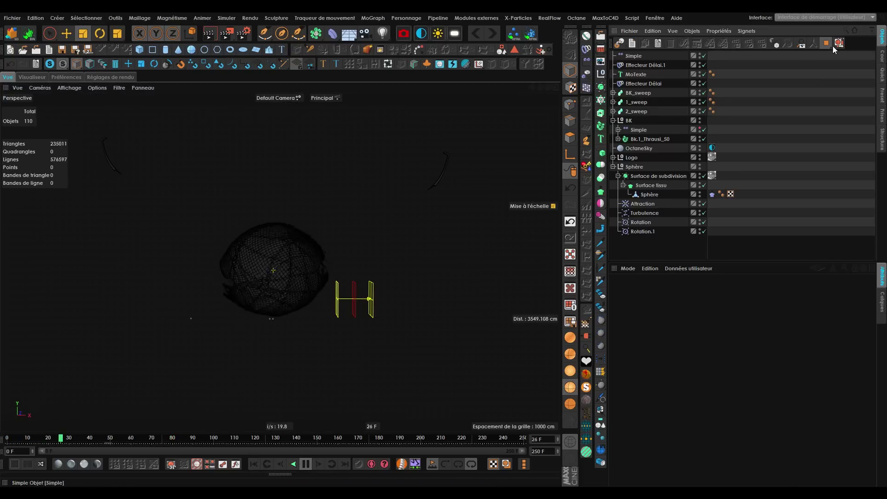
Select all delay effectors in the scene through the object filter, then disable and re-enable them during playback.
click(863, 31)
double_click(633, 81)
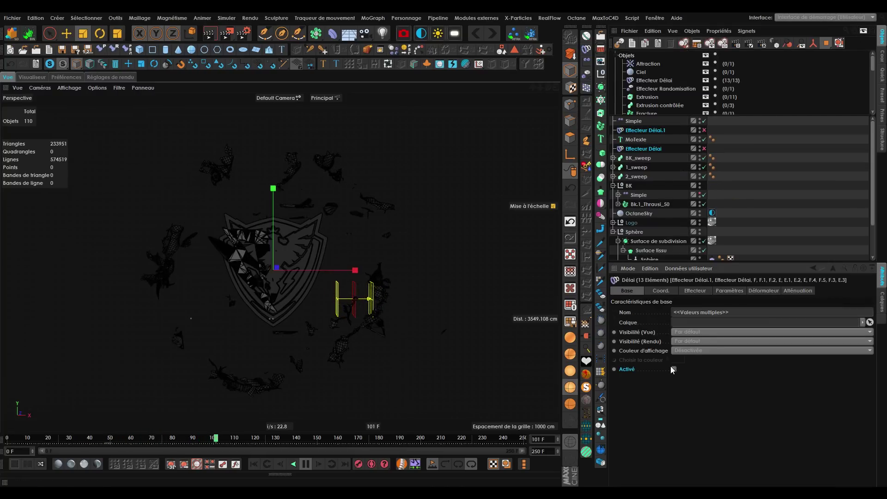
click(836, 56)
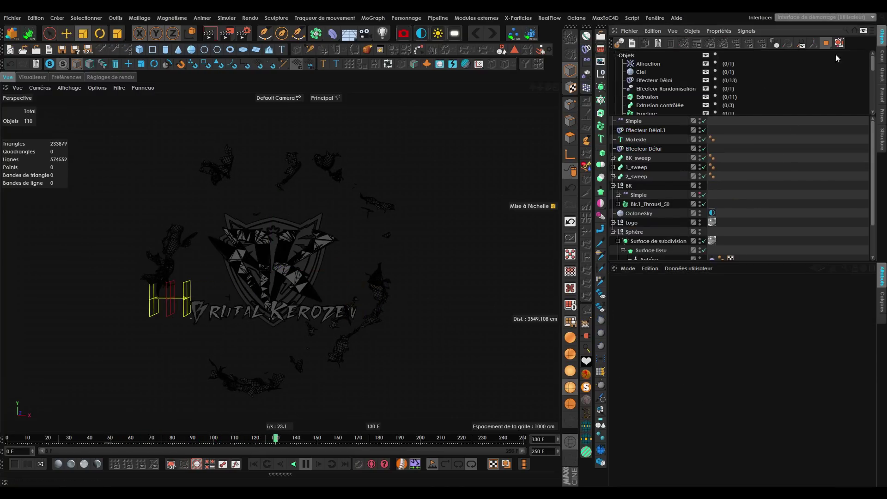
click(861, 31)
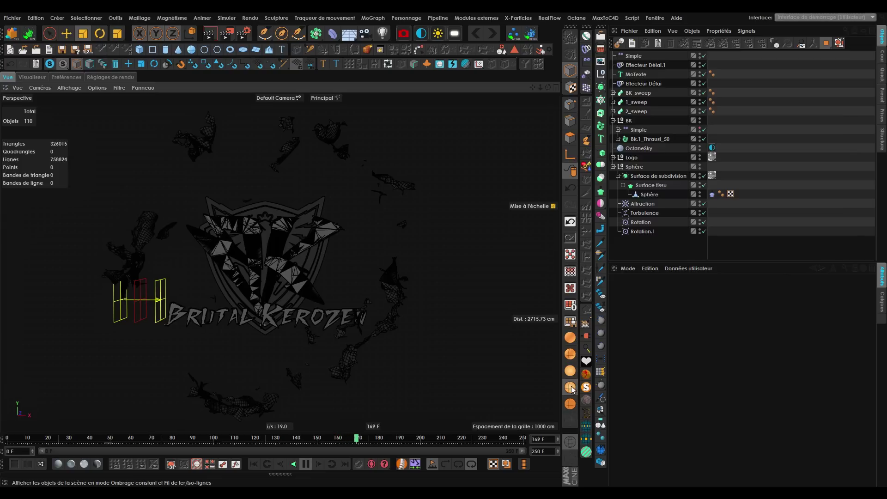
Switch the viewport to shading without lines and stop the playback at frame 221.
click(570, 371)
scroll(219, 306, up, 3)
alt+drag(219, 306, 242, 255)
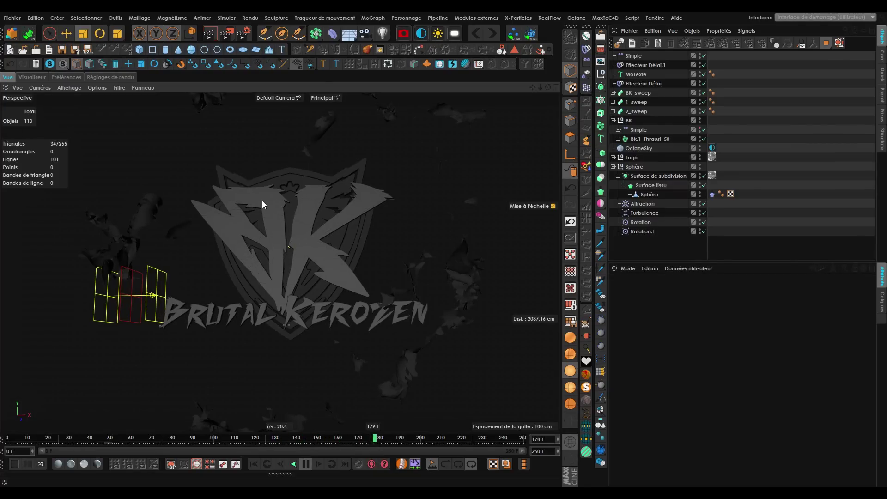
alt+drag(281, 256, 275, 240)
scroll(275, 241, up, 2)
click(305, 464)
Move BK_sweep, 1_sweep and 2_sweep together slightly along the Z axis to adjust the outlines against the BK letters.
scroll(270, 242, up, 3)
scroll(271, 241, up, 5)
drag(655, 114, 643, 93)
alt+drag(282, 215, 230, 273)
click(67, 34)
mouse_move(297, 241)
mouse_down()
mouse_move(303, 249)
mouse_move(259, 248)
mouse_move(299, 231)
mouse_up()
scroll(267, 276, up, 6)
alt+drag(272, 273, 258, 228)
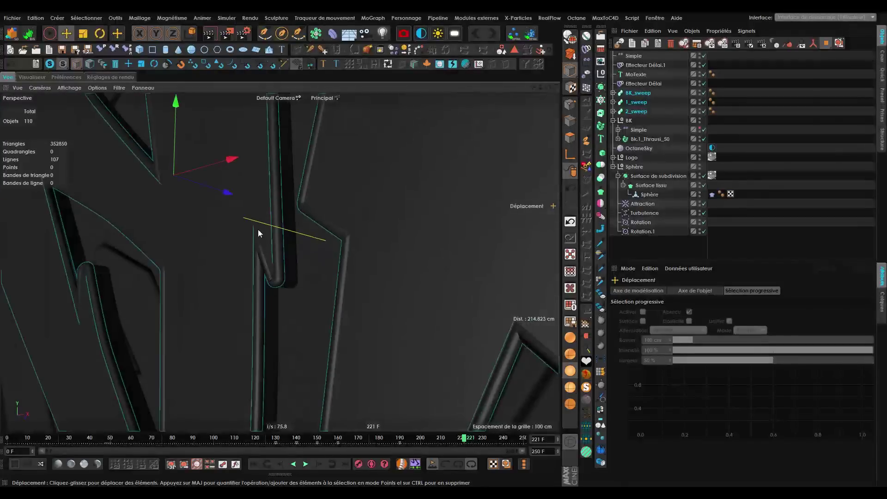
drag(227, 194, 225, 193)
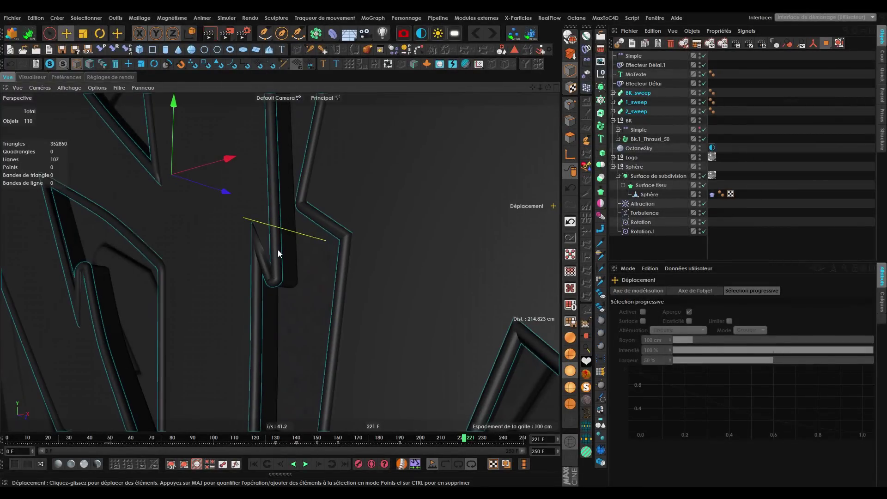
scroll(279, 261, down, 5)
scroll(400, 220, down, 4)
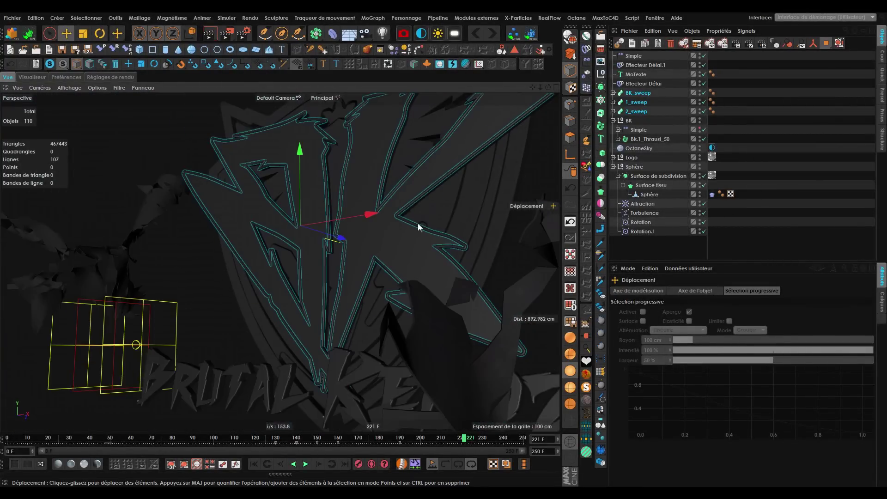
click(663, 9)
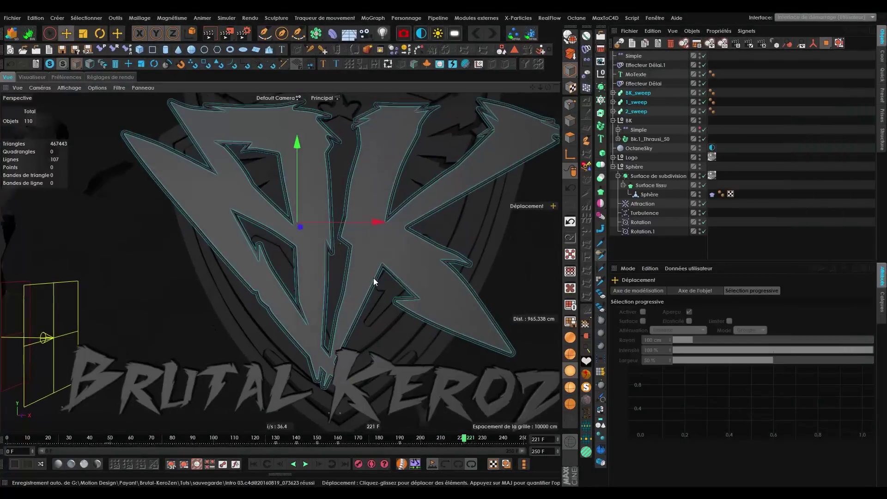
scroll(331, 156, down, 5)
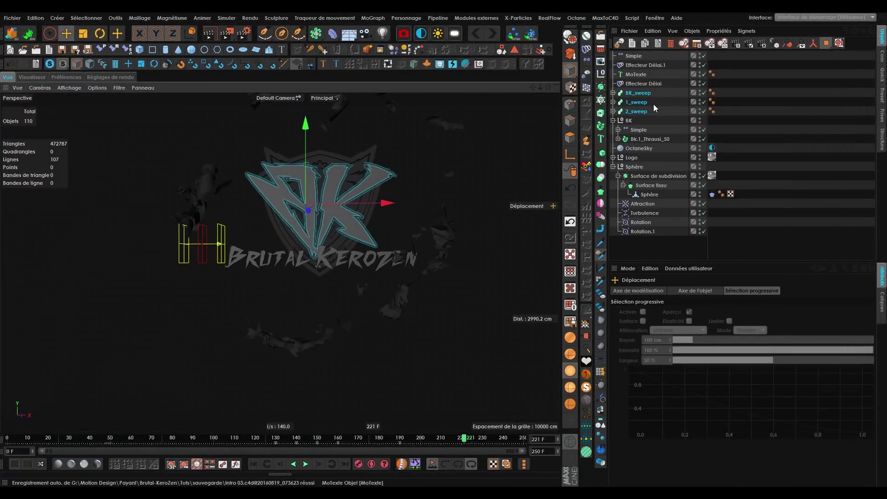
Set the radius of the n côtés profiles in BK_sweep, 1_sweep and 2_sweep to 1.5 cm.
click(613, 111)
click(613, 102)
click(613, 93)
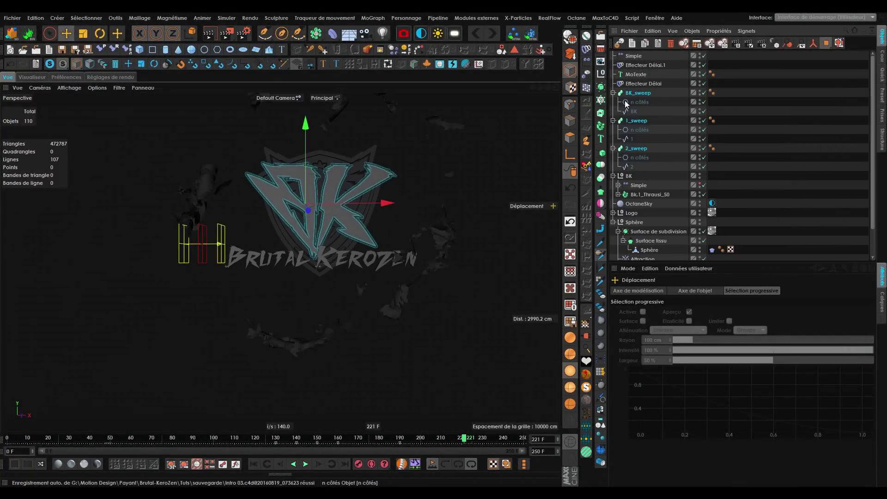
click(635, 102)
ctrl+click(640, 130)
ctrl+click(639, 157)
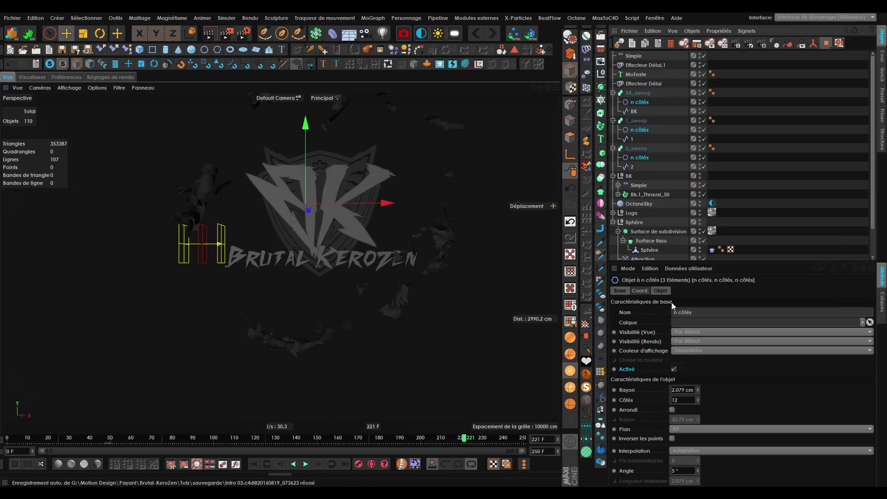
click(668, 290)
text(1.5)
key(Return)
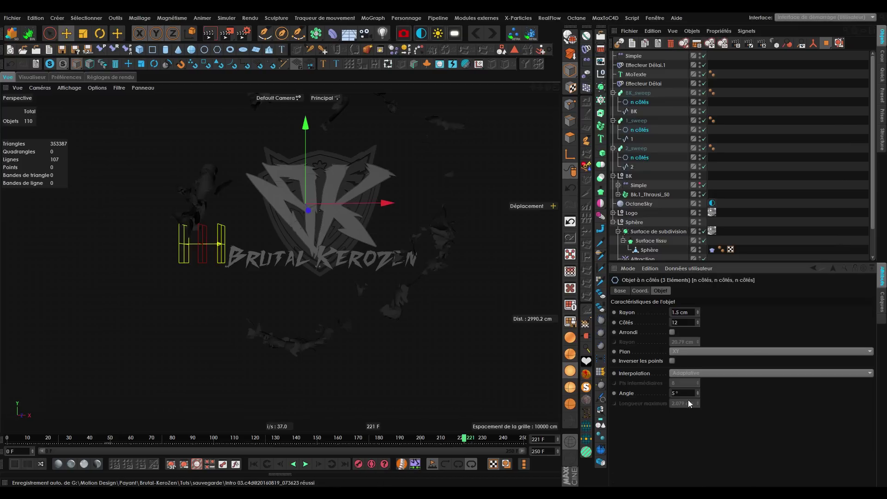
scroll(370, 183, up, 5)
click(794, 186)
Collapse the Sphère, BK, 2_sweep, 1_sweep and BK_sweep hierarchies in the object list.
scroll(325, 212, up, 2)
scroll(340, 261, down, 2)
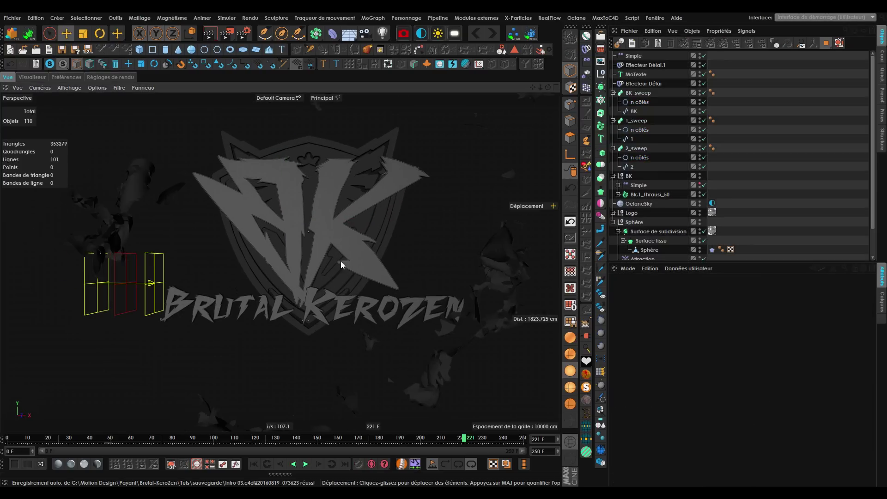
scroll(264, 239, down, 2)
scroll(308, 273, up, 2)
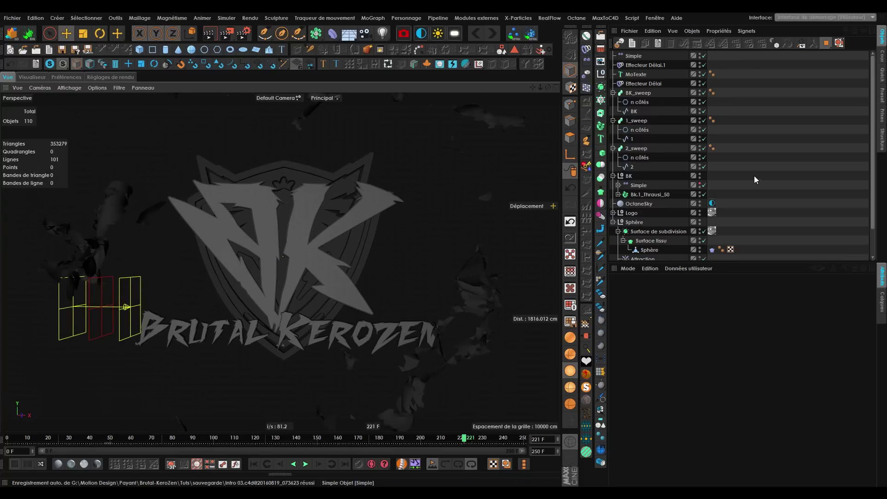
click(613, 222)
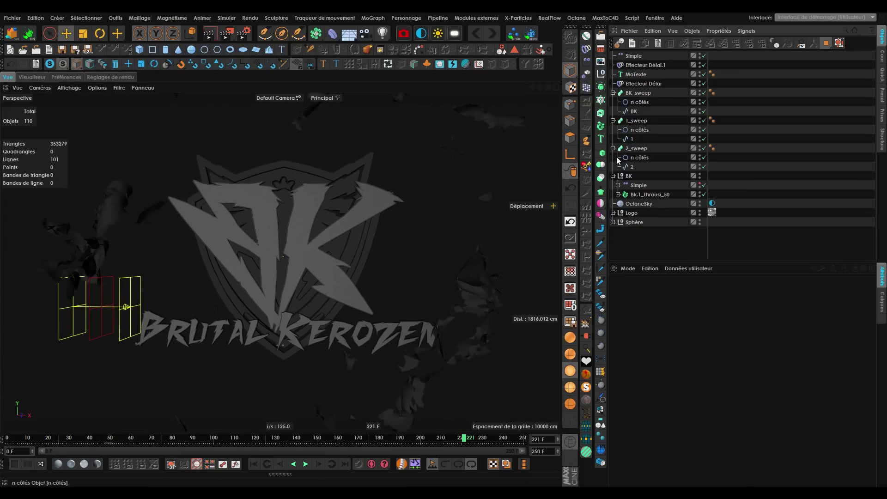
click(613, 176)
click(613, 148)
click(613, 121)
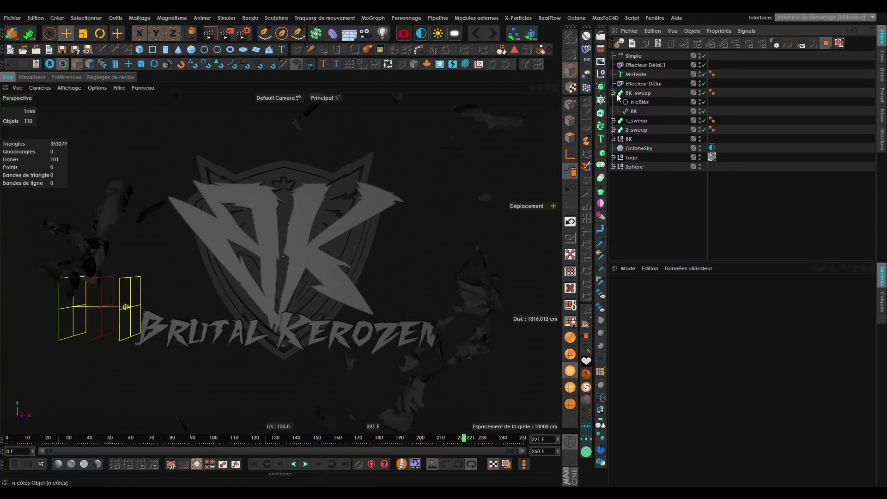
click(612, 92)
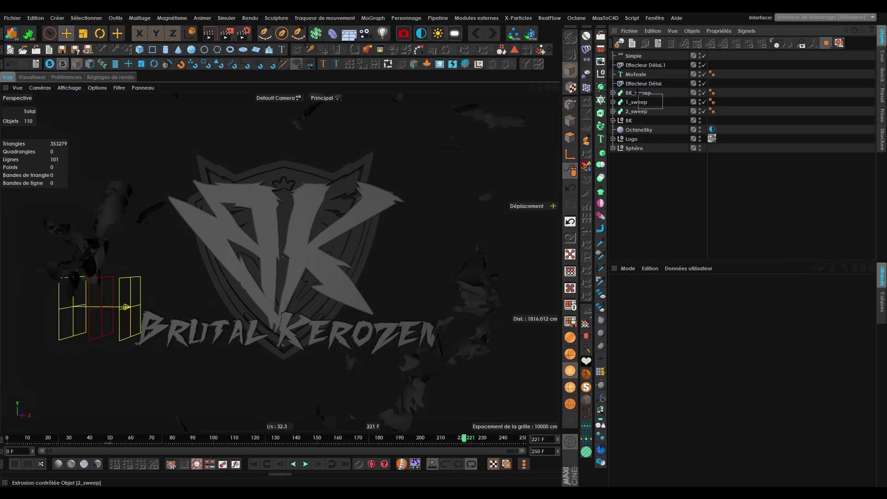
Rename the Effecteur Délai object to Effecteur Délai BK.
drag(638, 92, 643, 113)
click(644, 83)
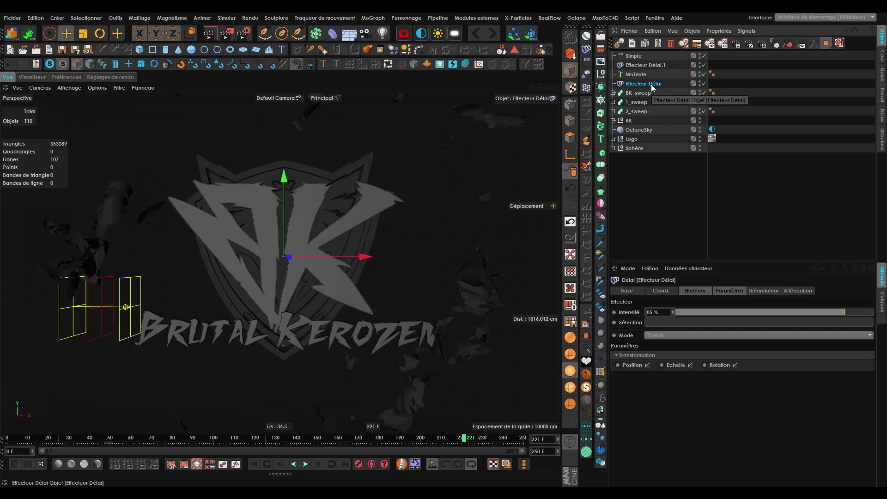
double_click(651, 85)
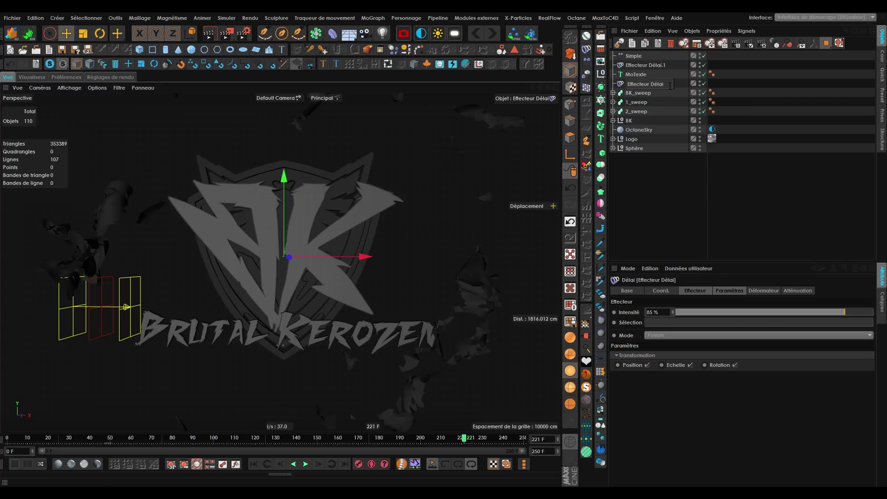
key(Return)
Rename Effecteur Délai.1 to Effecteur Délai Texte.
double_click(659, 66)
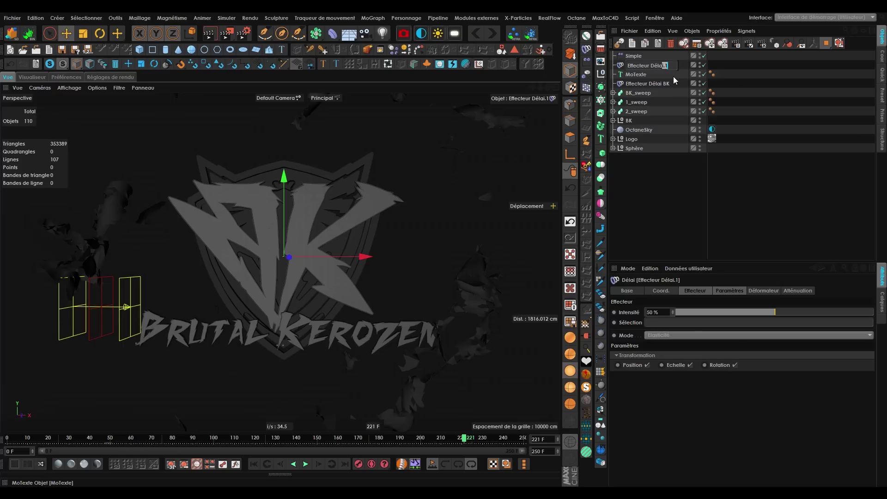
key(BackSpace)
text(Texte)
key(Return)
Reframe the logo and title, and add two camera objects to the scene.
scroll(248, 299, down, 3)
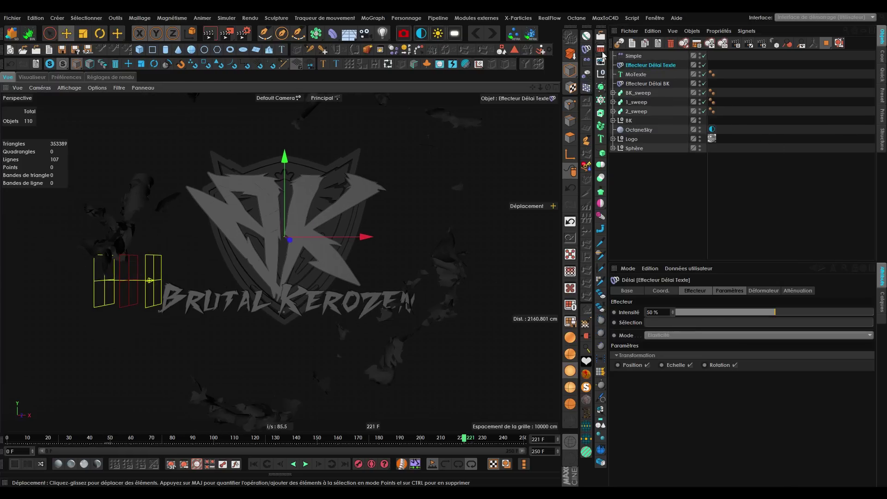
click(368, 48)
alt+middle_drag(280, 250, 281, 211)
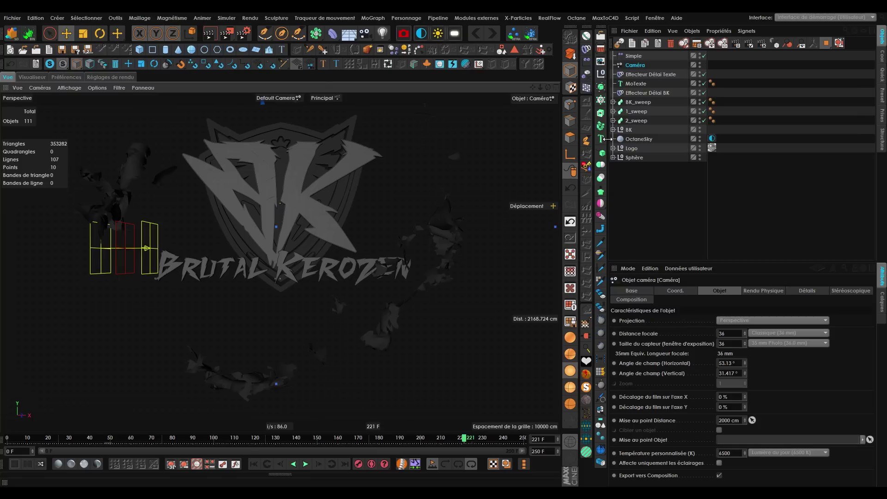
click(365, 33)
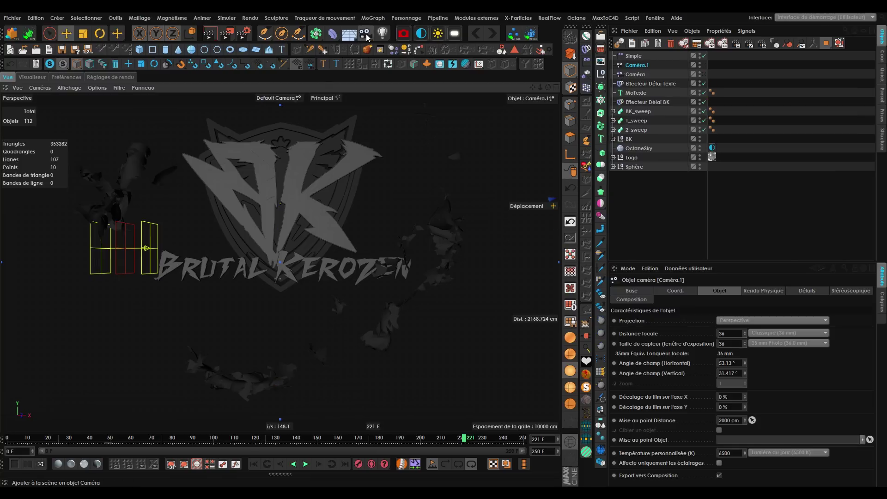
Add two more cameras to the scene and delete the original Caméra object.
click(364, 33)
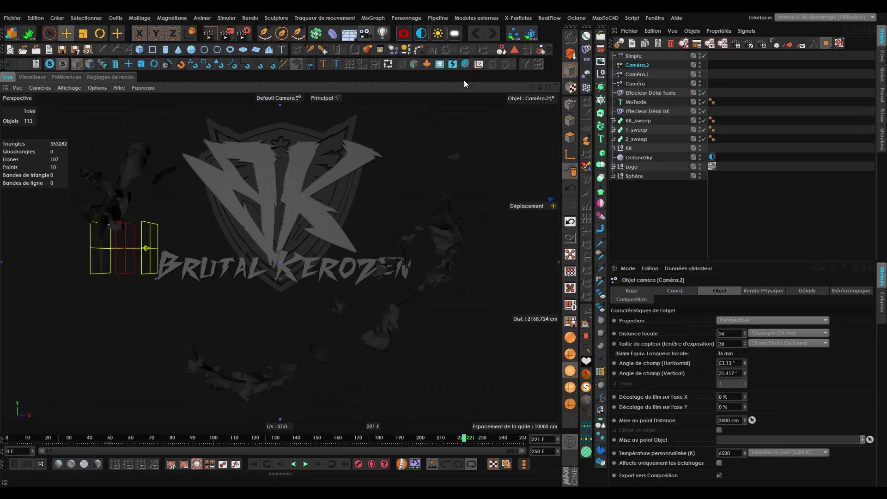
click(368, 38)
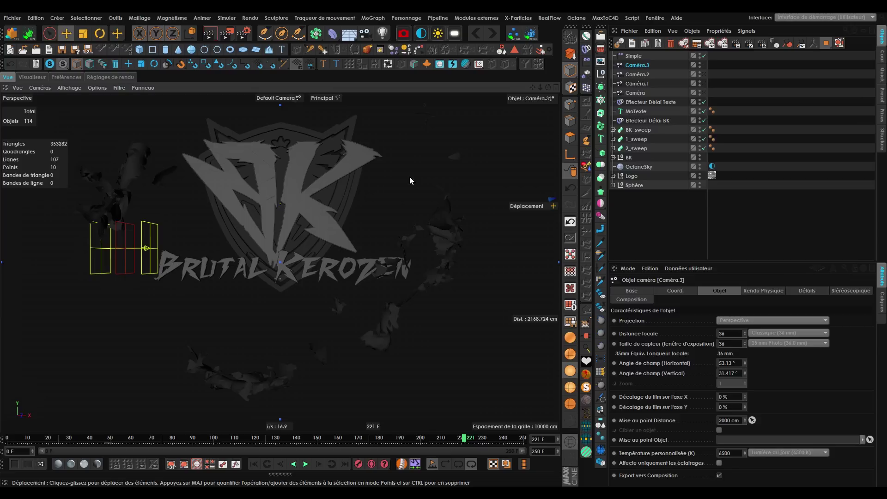
click(642, 93)
key(Delete)
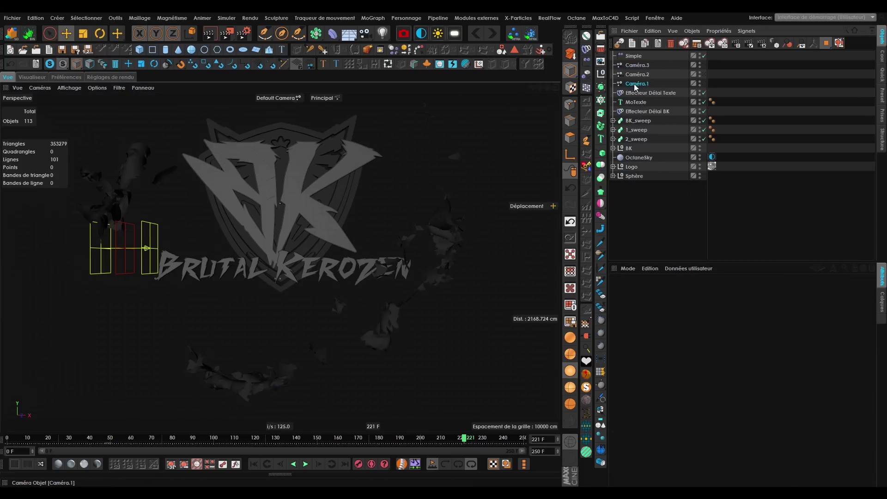
click(636, 84)
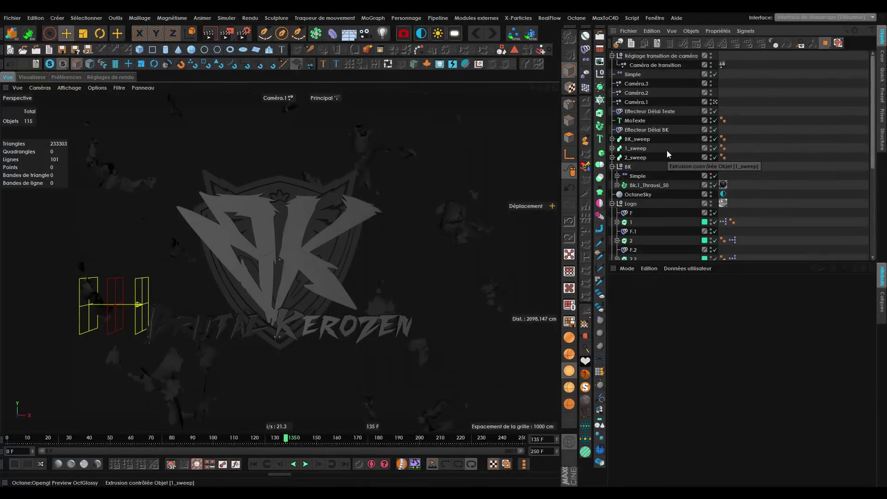
Set the focal length of Caméra.3 and Caméra.2 to Grand angle (25 mm).
drag(655, 94, 643, 84)
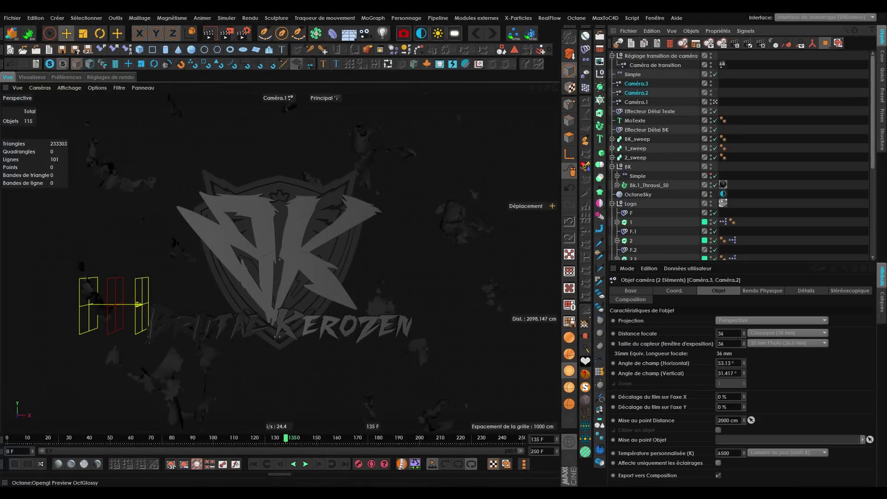
click(758, 336)
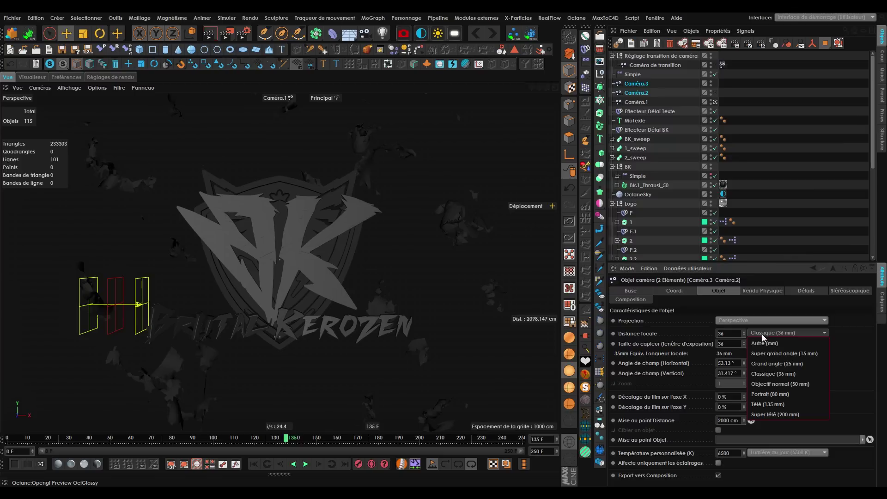
click(787, 365)
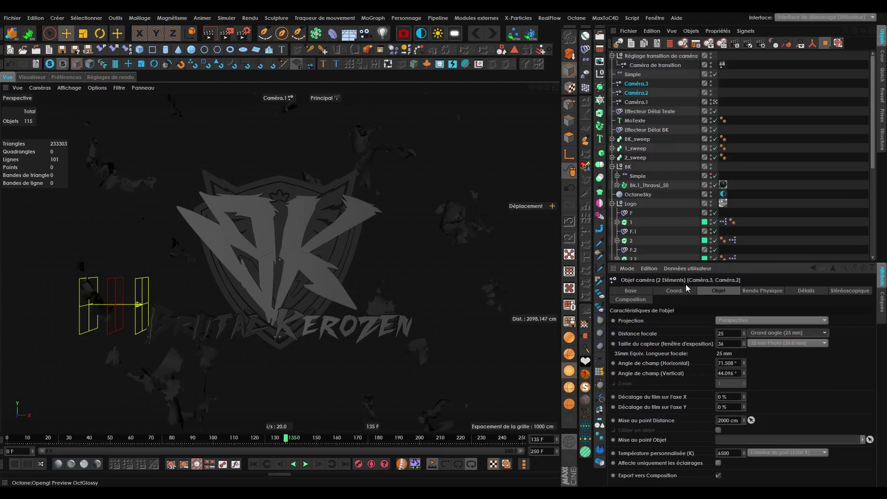
Look through Caméra.3 and move it to a close low angle on the shield and lettering.
click(643, 103)
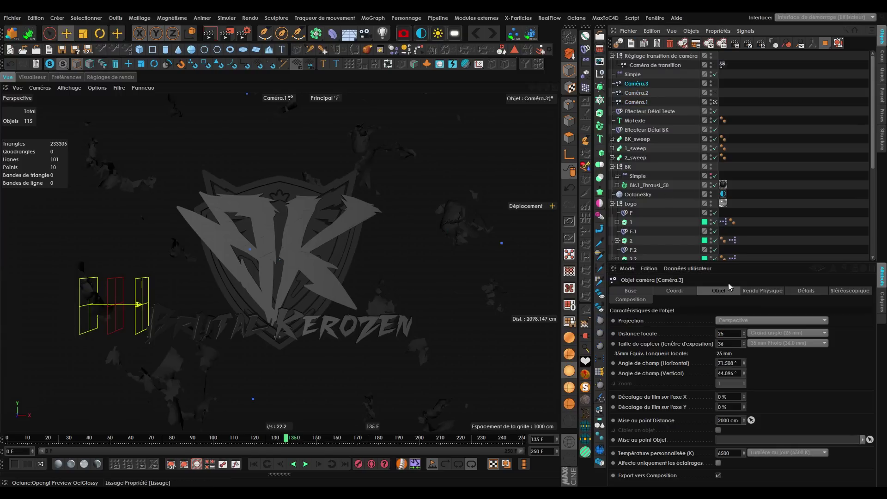
click(716, 84)
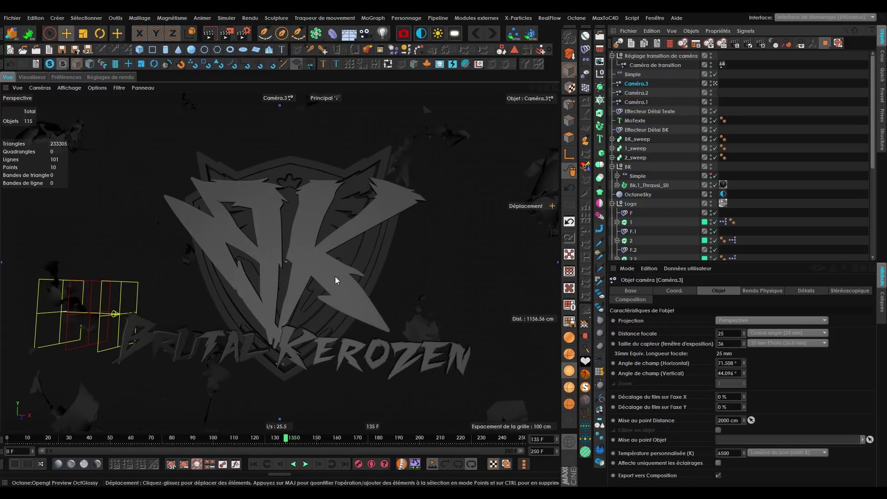
alt+drag(326, 292, 325, 297)
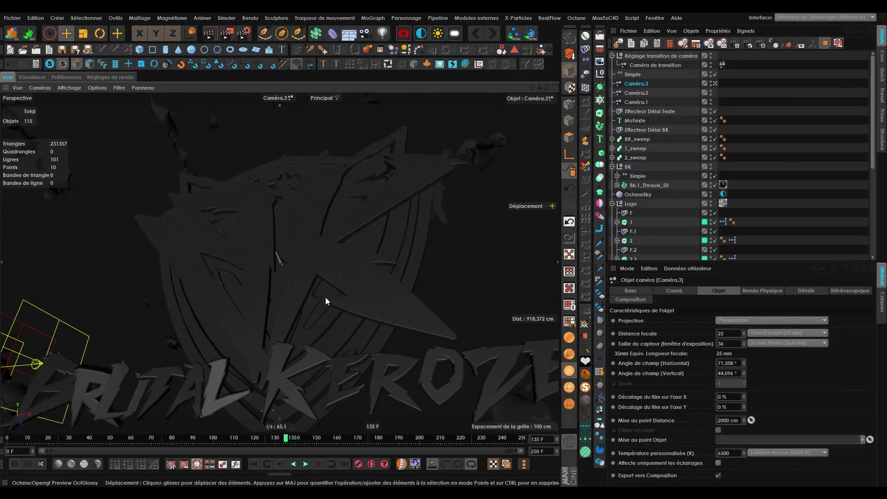
scroll(325, 298, up, 2)
alt+drag(299, 351, 295, 345)
alt+middle_drag(294, 345, 301, 316)
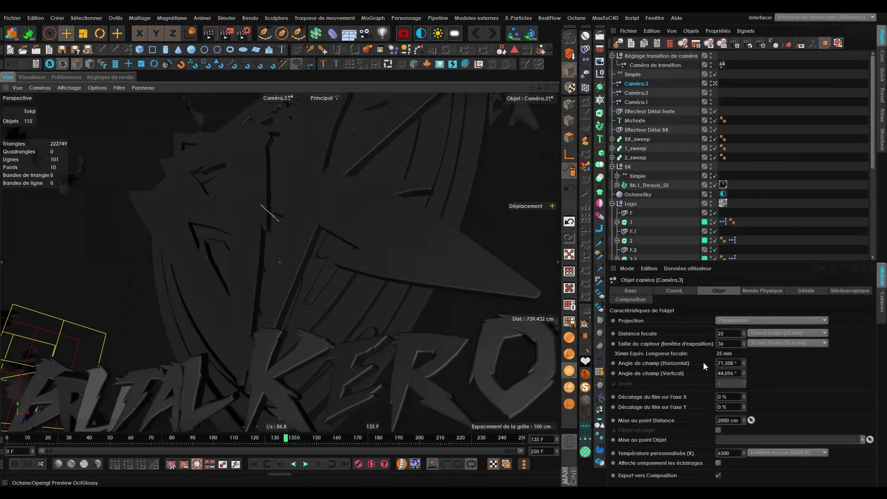
Try the Objectif normal (50 mm) focal length on Caméra.3 with the camera pulled back from the logo.
click(762, 336)
click(763, 382)
scroll(282, 283, down, 2)
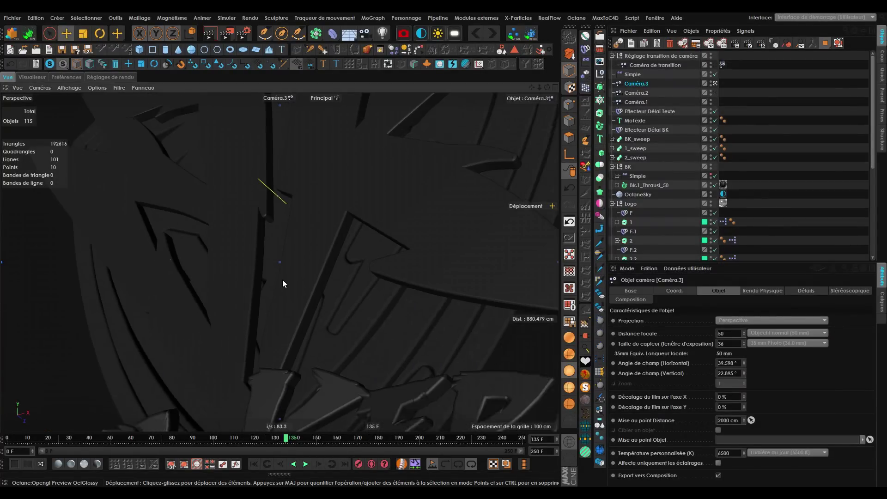
scroll(282, 283, down, 6)
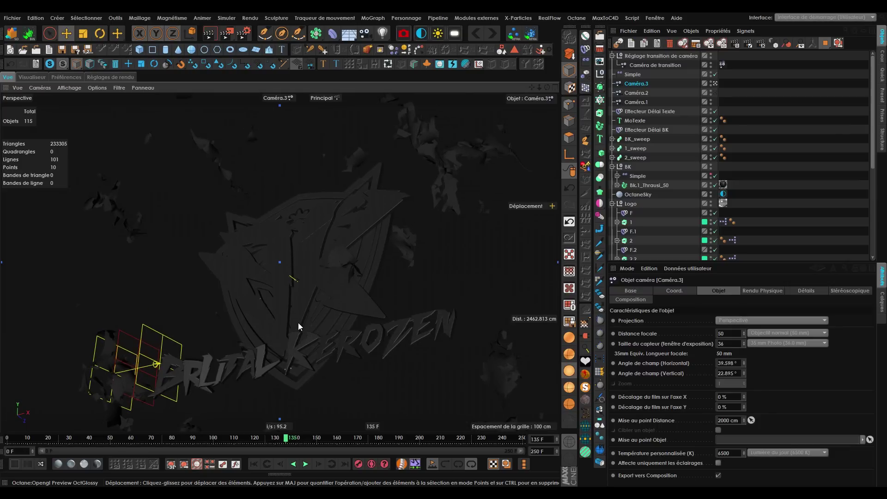
Set Caméra.3 to Super grand angle (15 mm) and bring it in close to the shield and lettering.
click(764, 333)
click(753, 352)
scroll(237, 285, up, 4)
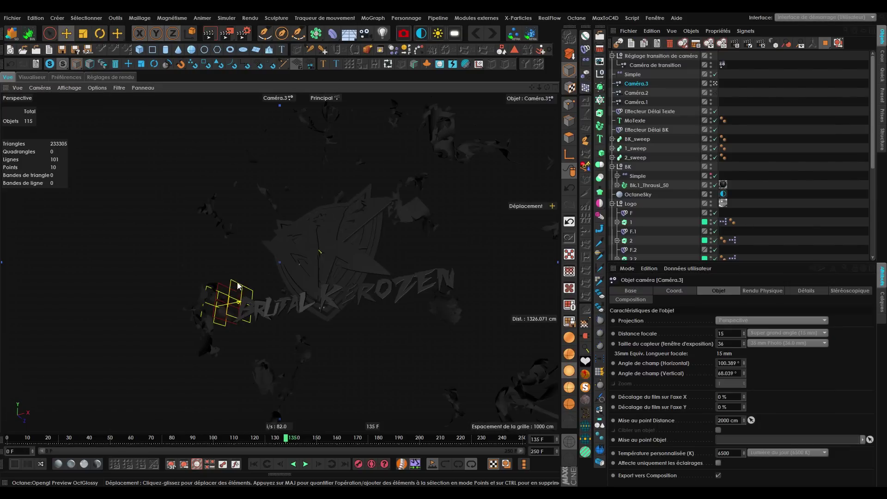
scroll(343, 271, up, 6)
scroll(350, 309, down, 5)
scroll(336, 294, up, 3)
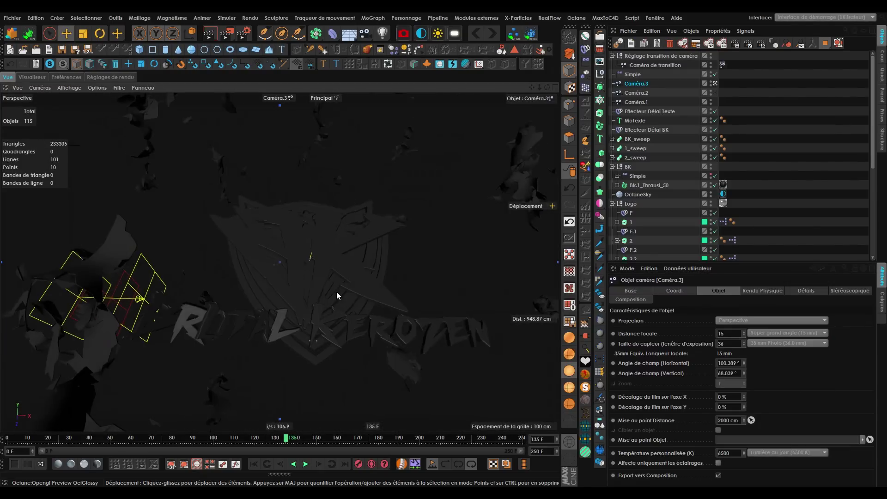
scroll(337, 296, up, 5)
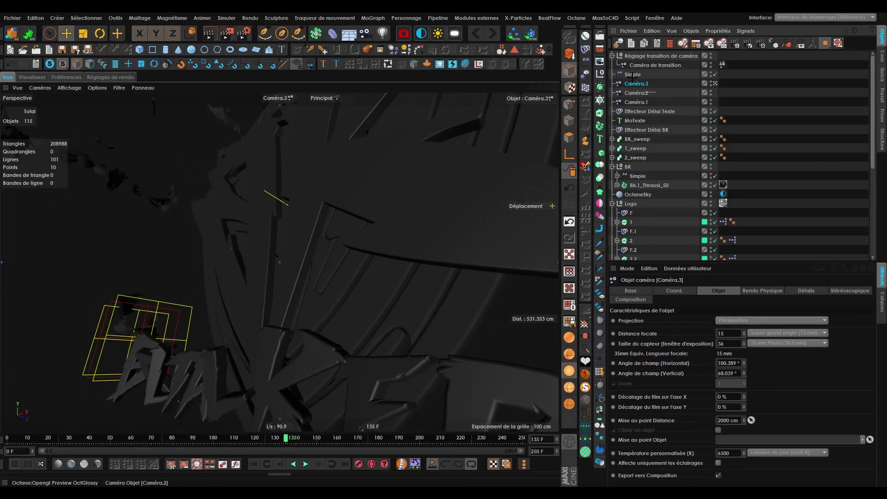
Apply the Super grand angle (15 mm) focal length to both Caméra.3 and Caméra.2.
ctrl+click(640, 93)
click(762, 333)
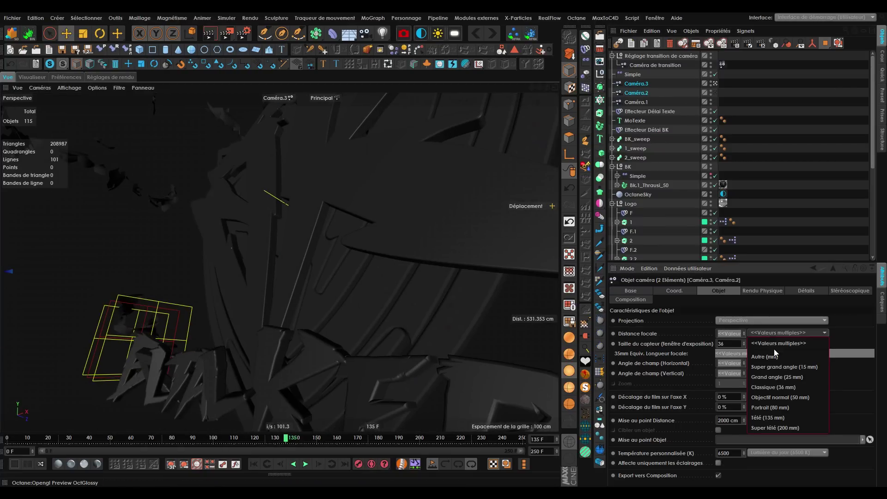
click(780, 371)
Return the animation to frame 0 and look through Caméra.1.
click(640, 106)
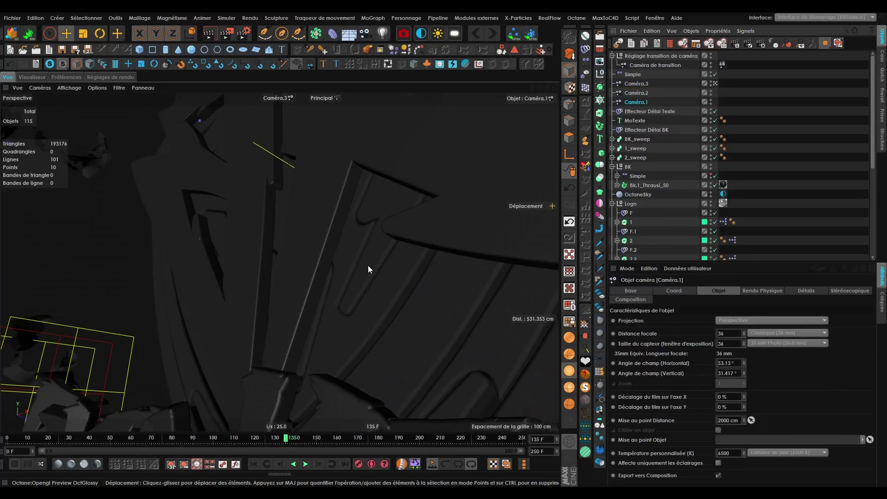
scroll(367, 266, down, 5)
drag(223, 441, 5, 447)
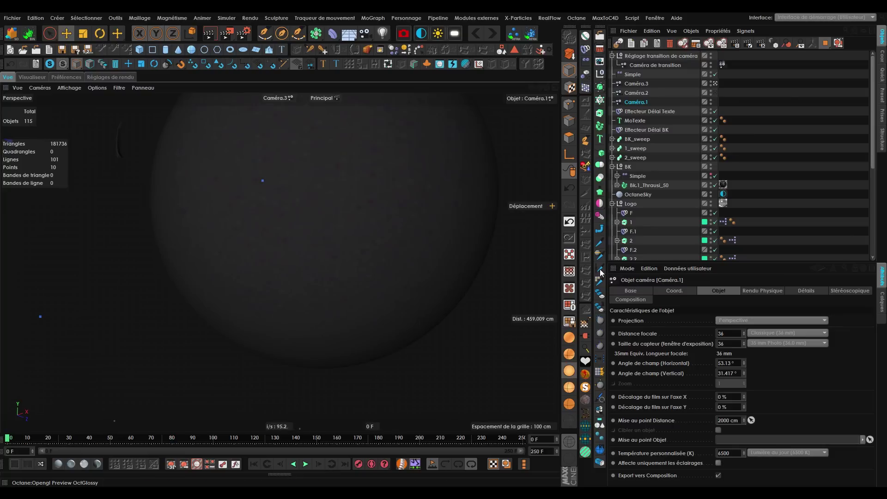
click(714, 102)
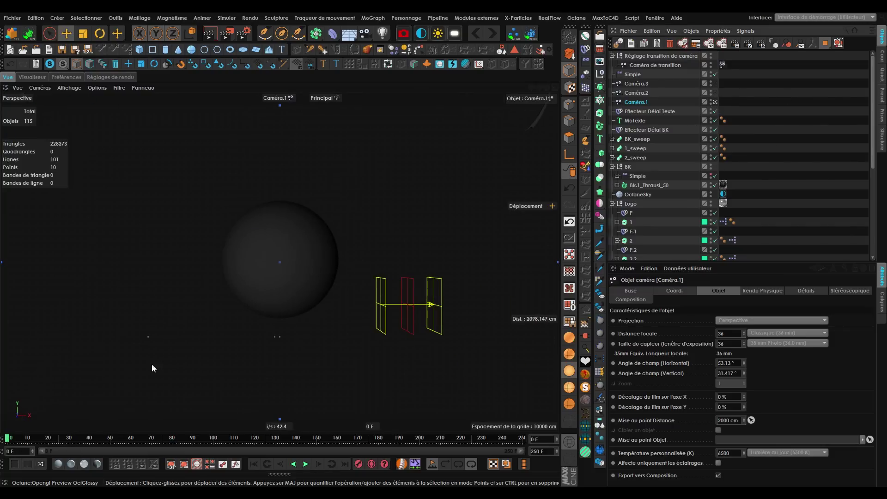
Scrub the animation up to frame 100 through Caméra.1 to examine how the shield and BK fragments assemble.
drag(71, 437, 147, 441)
click(821, 127)
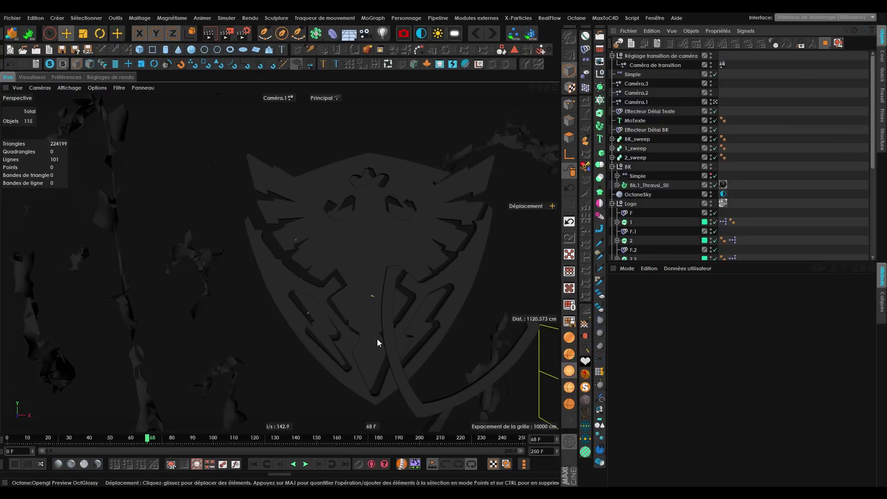
drag(74, 441, 210, 451)
alt+middle_drag(333, 258, 289, 169)
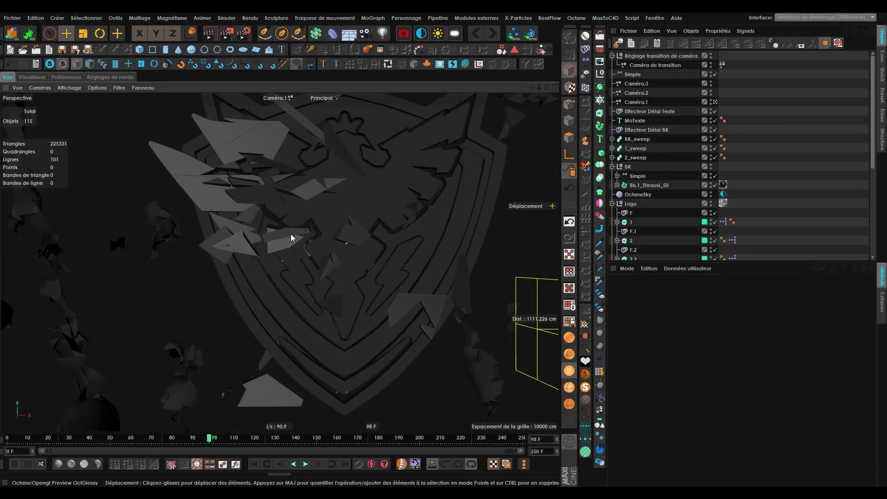
mouse_move(213, 442)
mouse_down()
mouse_move(199, 440)
mouse_move(240, 444)
mouse_move(213, 448)
mouse_up()
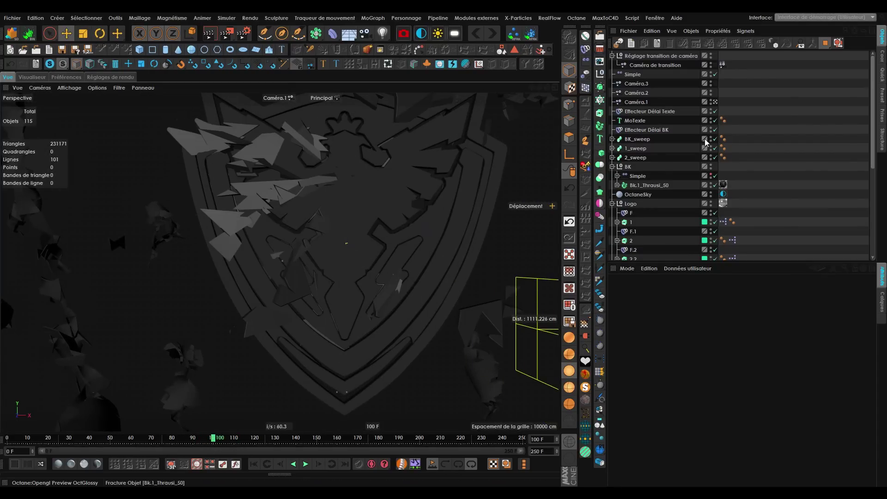
Select all Effecteur Délai objects by object type and disable them together.
click(862, 30)
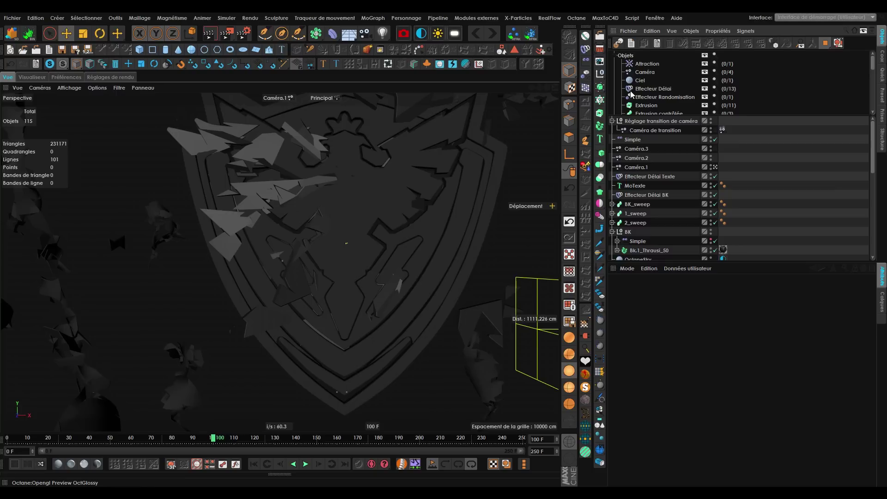
click(630, 90)
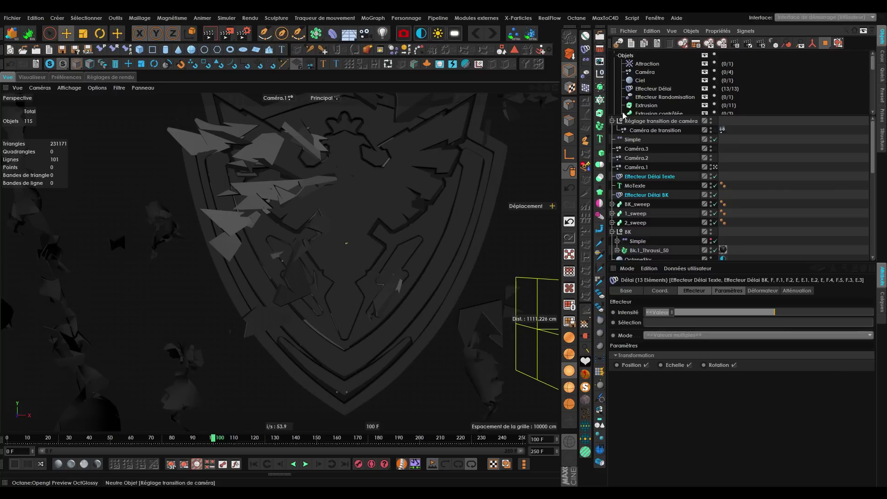
click(626, 291)
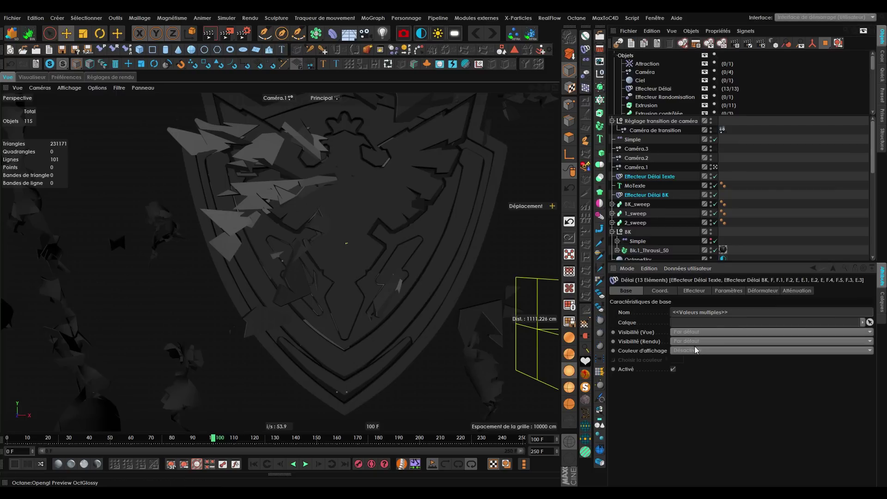
click(674, 369)
click(753, 235)
click(863, 32)
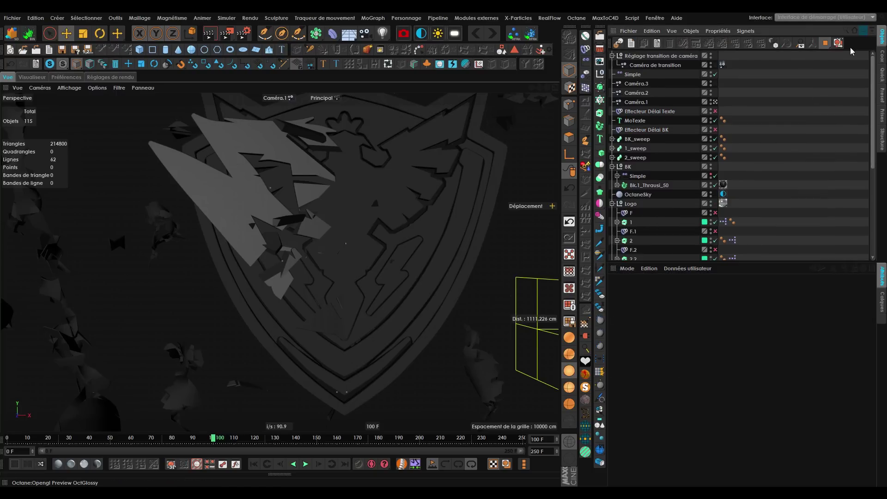
mouse_move(221, 442)
mouse_down()
mouse_move(204, 443)
mouse_move(217, 444)
mouse_up()
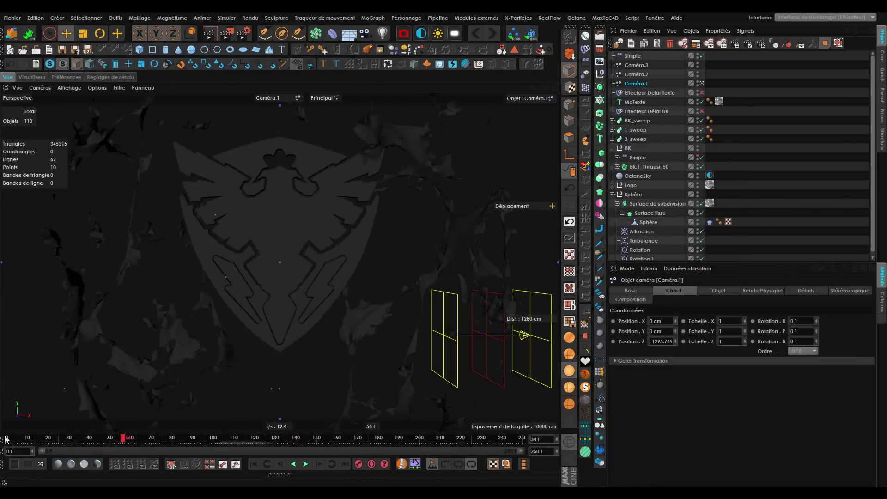
At frame 0, move Caméra.1 close to the sphere's edge, at about X -244, Y -10, Z -615 cm.
drag(5, 439, 6, 439)
alt+middle_drag(241, 337, 282, 315)
alt+right_drag(245, 308, 307, 343)
alt+middle_drag(316, 331, 346, 328)
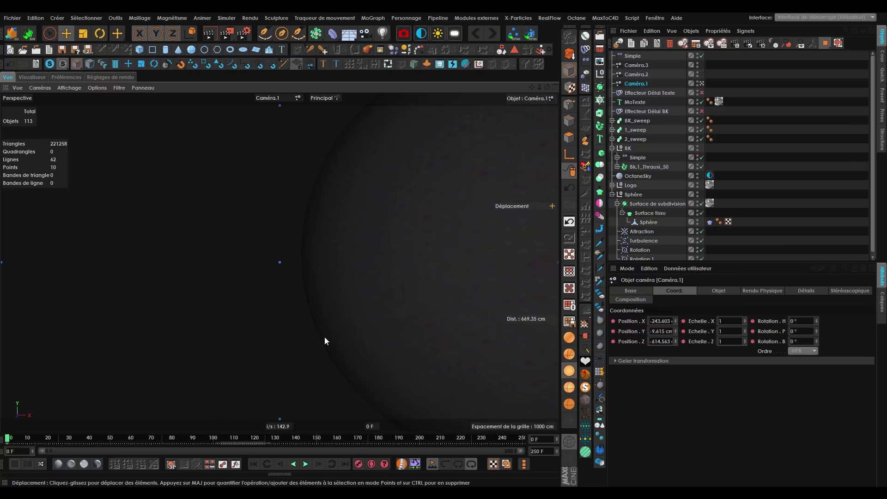
At frame 26, reset Caméra.1's X and Y positions to 0, pull it back to about Z -1181 cm, and record a keyframe.
click(66, 440)
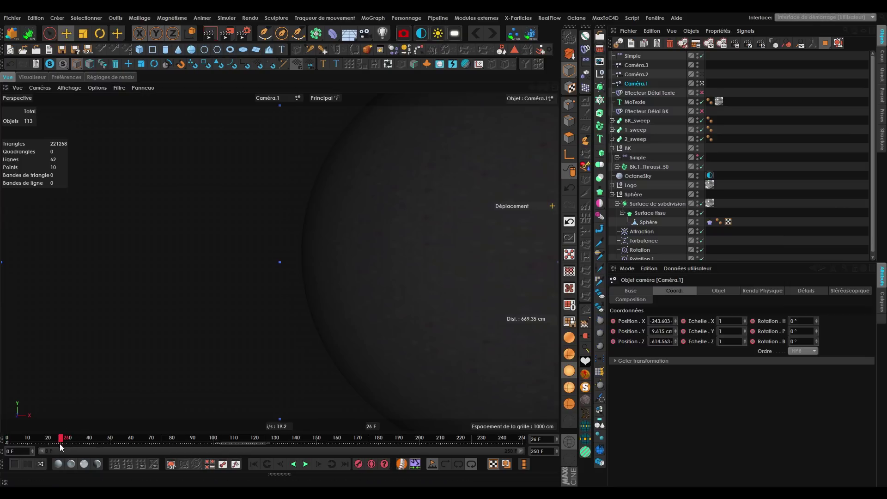
right_click(676, 322)
right_click(676, 331)
drag(539, 88, 493, 100)
click(354, 465)
Scrub and repeatedly play the animation from frame 0 to review Caméra.1's pull-back from the sphere to the shield.
drag(58, 438, 134, 444)
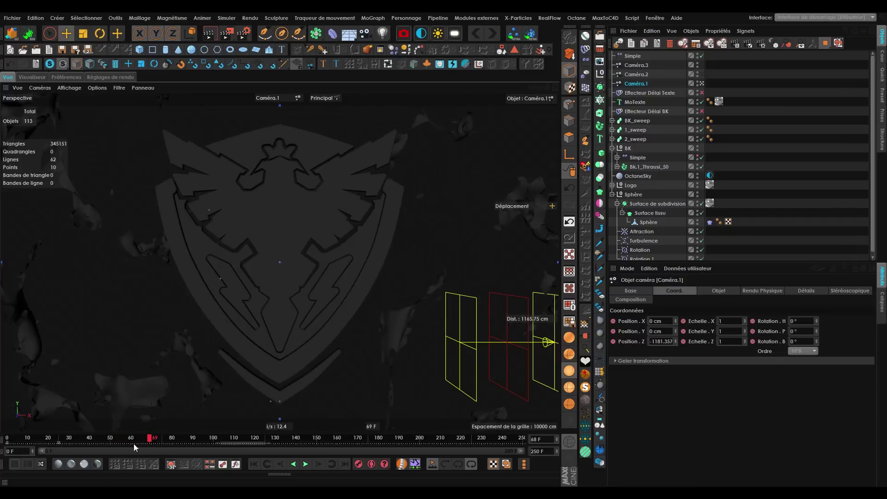
click(254, 464)
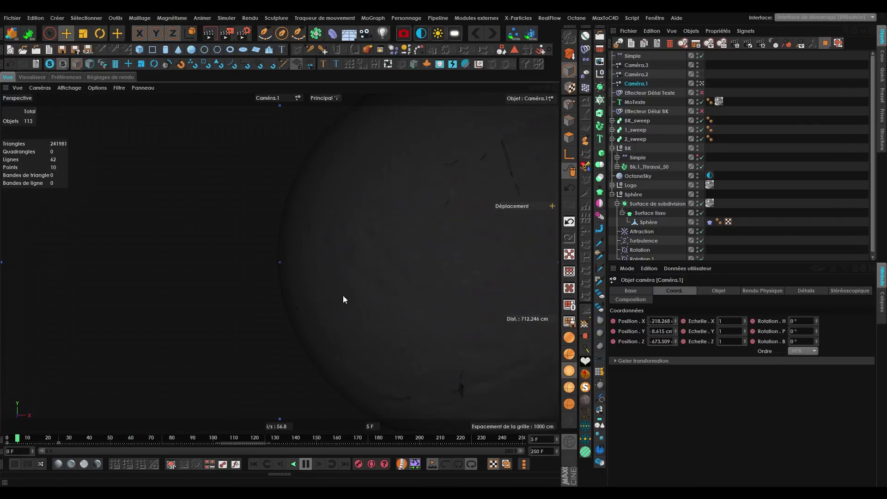
click(305, 463)
click(254, 464)
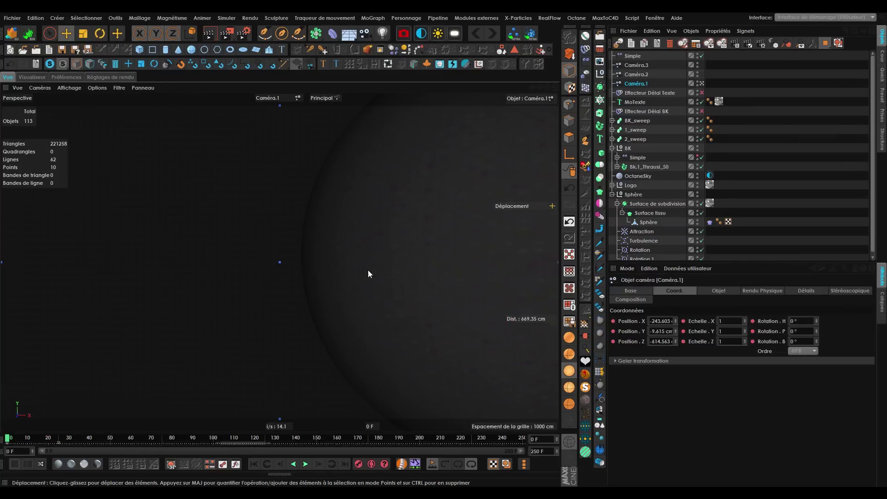
mouse_move(63, 439)
mouse_down()
mouse_move(136, 441)
mouse_move(35, 451)
mouse_move(103, 446)
mouse_move(51, 449)
mouse_up()
click(254, 463)
click(305, 465)
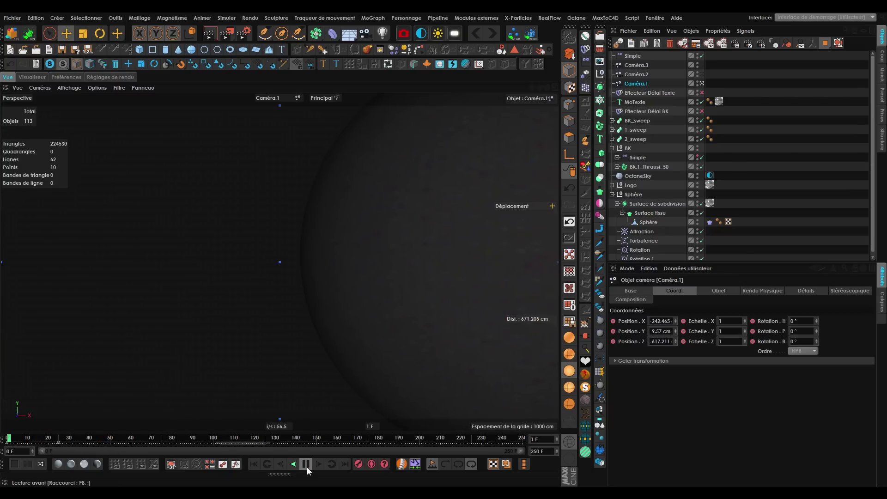
click(254, 464)
click(305, 463)
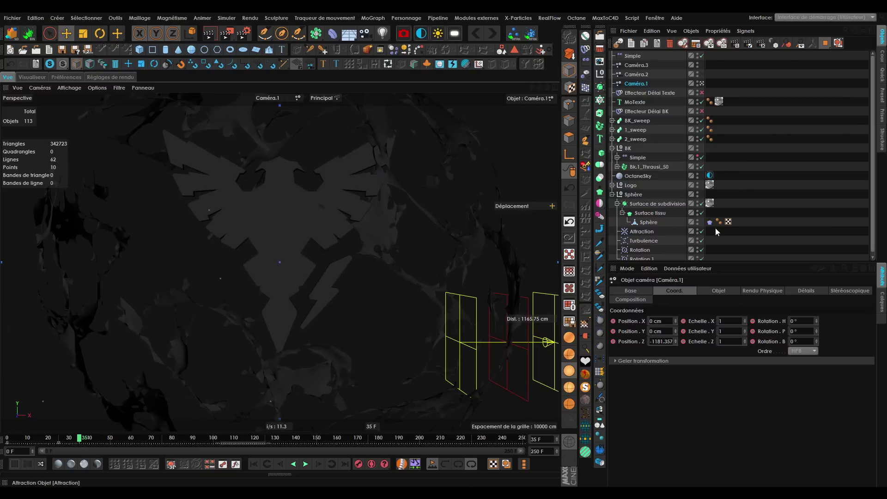
Calculate the cloth simulation cache for the Sphère object's Tissu tag.
click(709, 222)
click(651, 324)
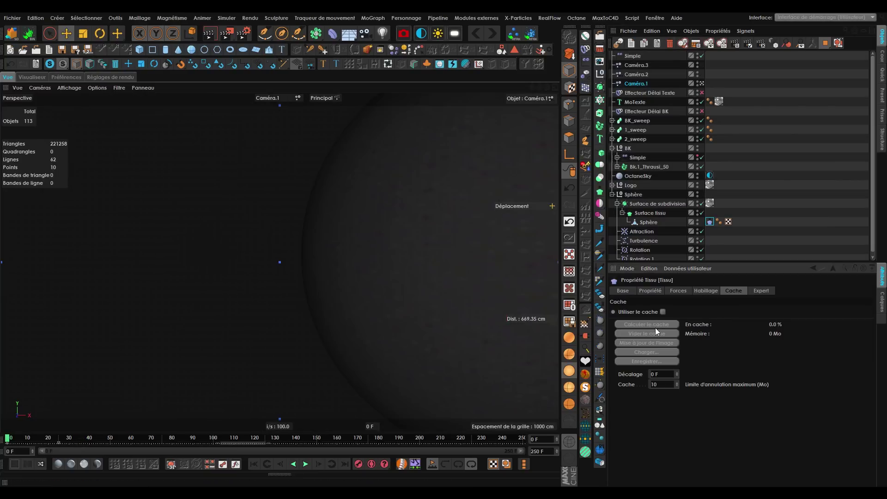
click(446, 285)
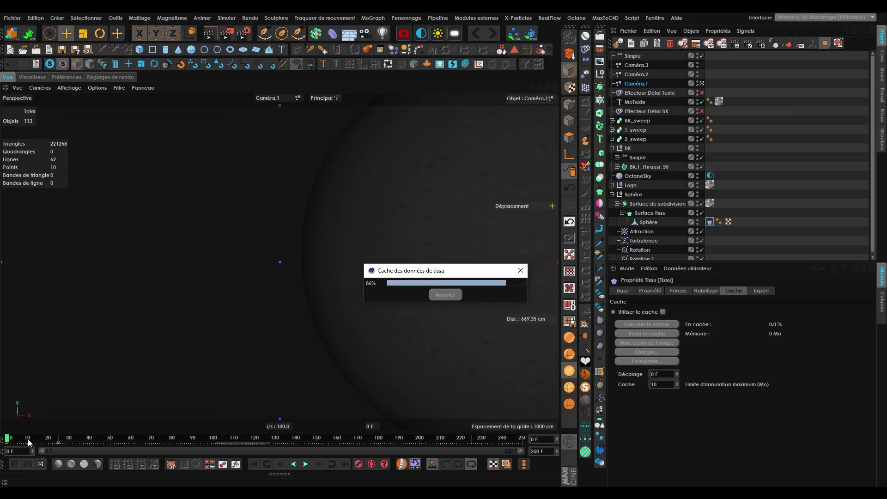
Scrub through the cached sphere explosion and inspect the Turbulence object's settings at frame 25.
drag(32, 440, 168, 446)
drag(50, 472, 54, 469)
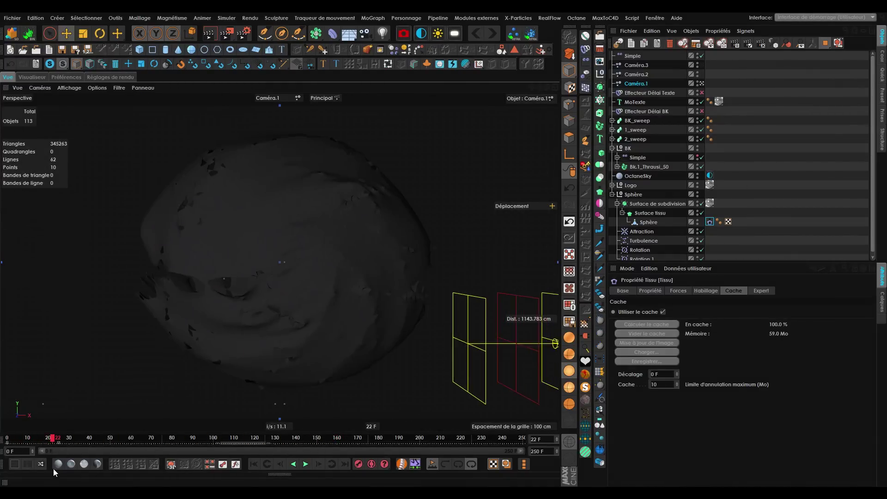
click(331, 464)
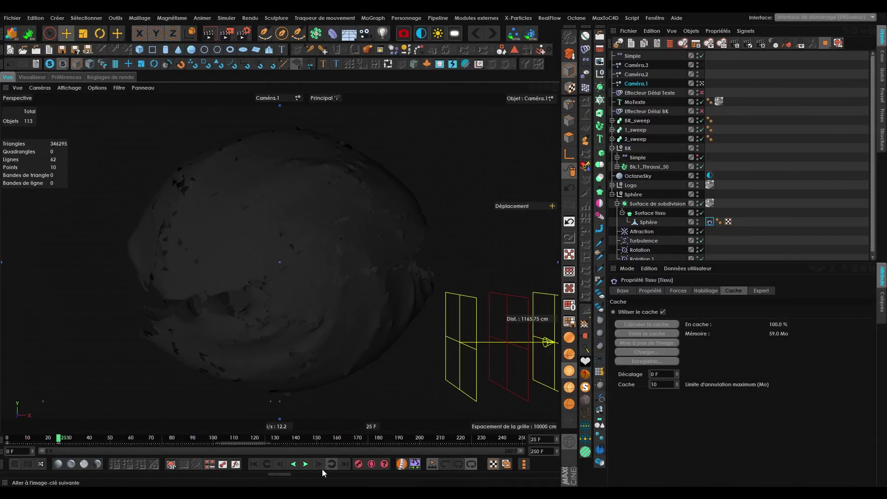
click(637, 241)
click(680, 291)
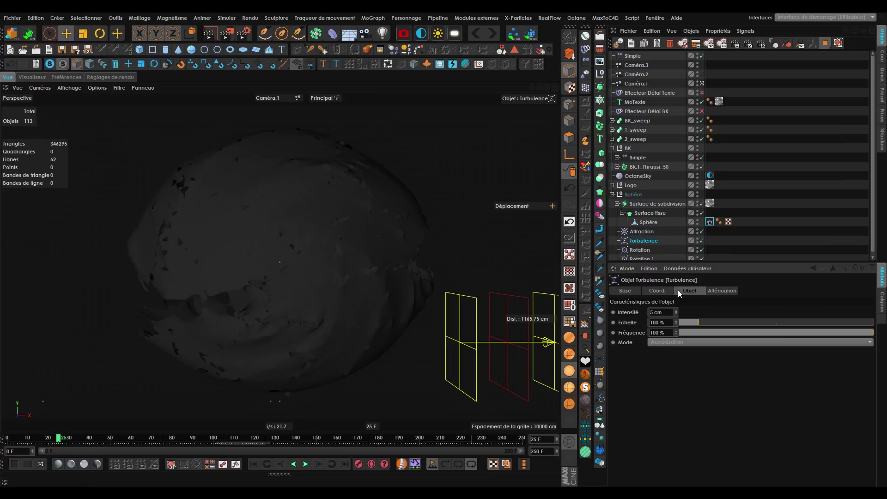
At frame 50, pull Caméra.1 back to about Z -2032 cm, record a keyframe, and play the animation from the start.
click(634, 83)
drag(86, 438, 112, 439)
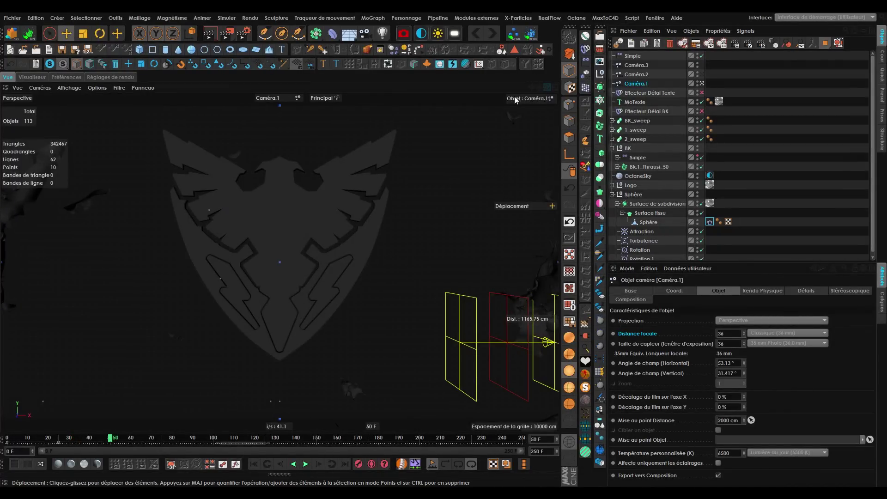
click(670, 292)
drag(540, 88, 480, 88)
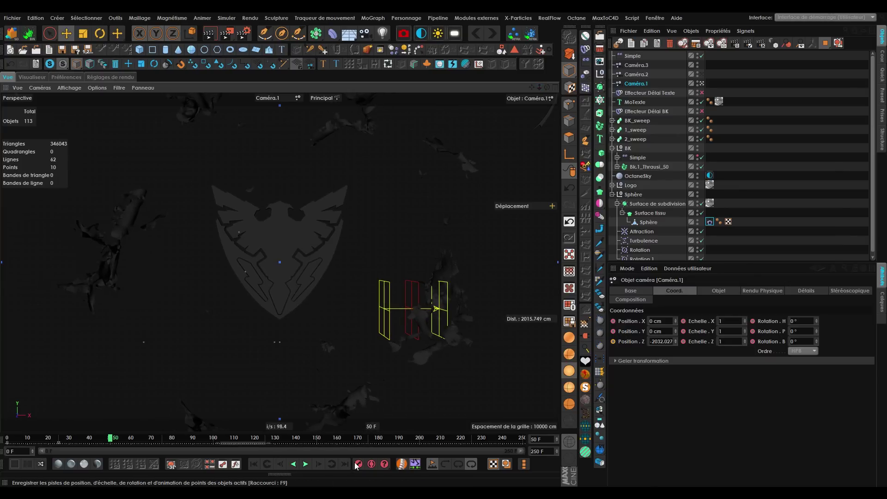
click(254, 464)
click(306, 464)
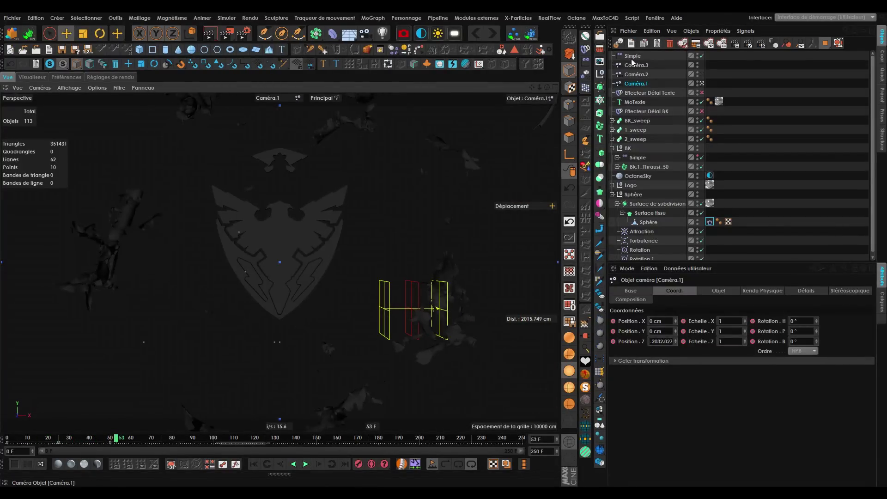
Look through Caméra.2 and keyframe a side view of the logo at frame 40, about X -686, Y -2, Z -368 cm, heading -60.8°.
click(701, 74)
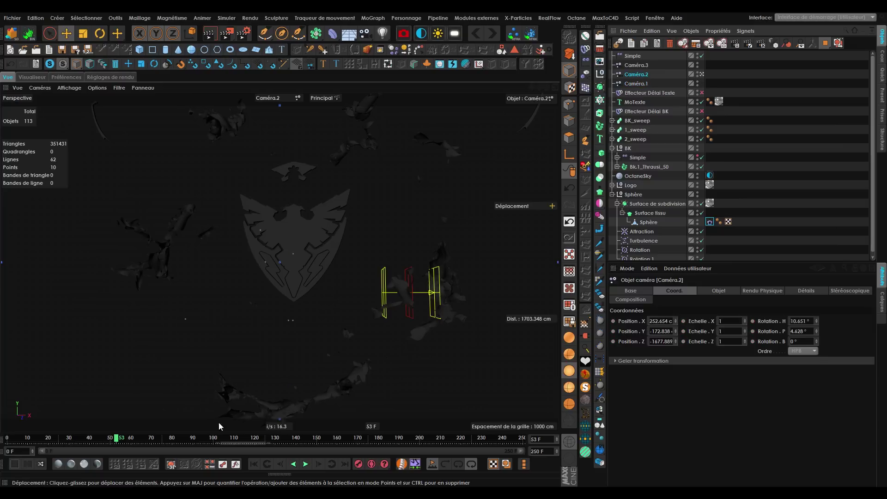
click(90, 438)
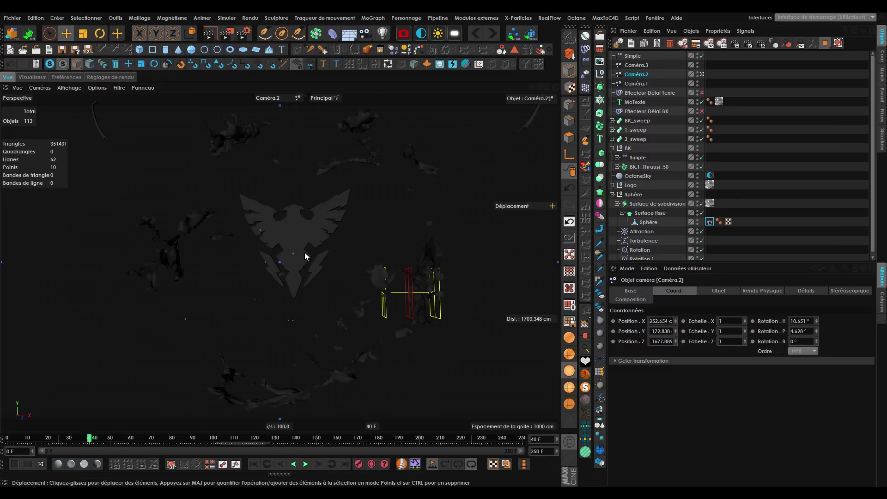
scroll(296, 237, up, 5)
alt+drag(298, 239, 353, 261)
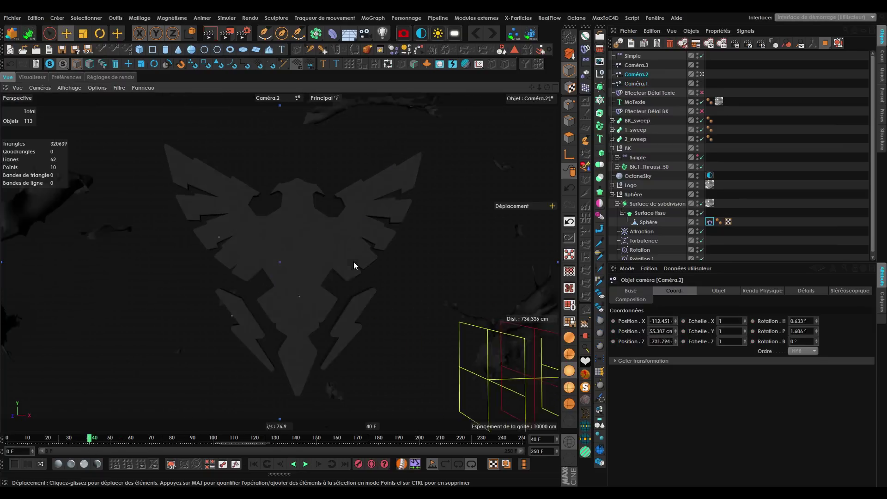
alt+drag(296, 271, 321, 270)
scroll(285, 285, down, 4)
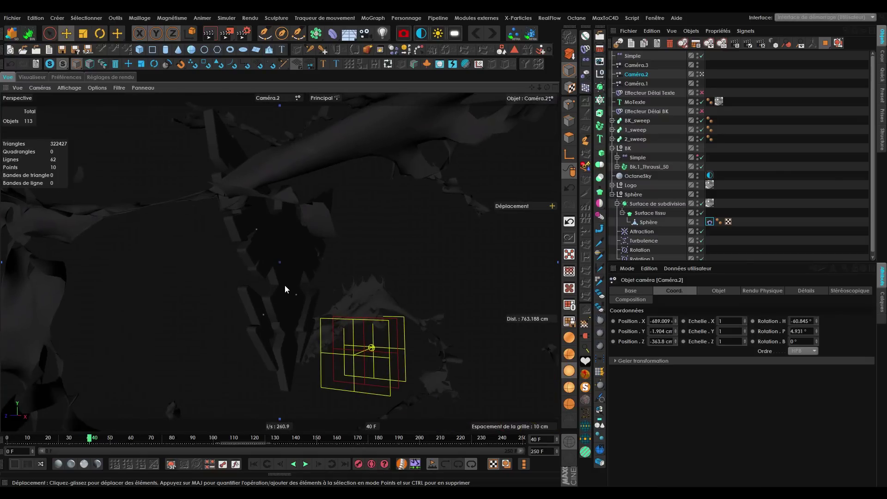
alt+middle_drag(286, 281, 284, 307)
click(359, 464)
At frame 75, reframe Caméra.2 on the shield at about X -669, Y -69, Z -539 cm, heading -45.9°, and record a keyframe.
drag(168, 442, 161, 444)
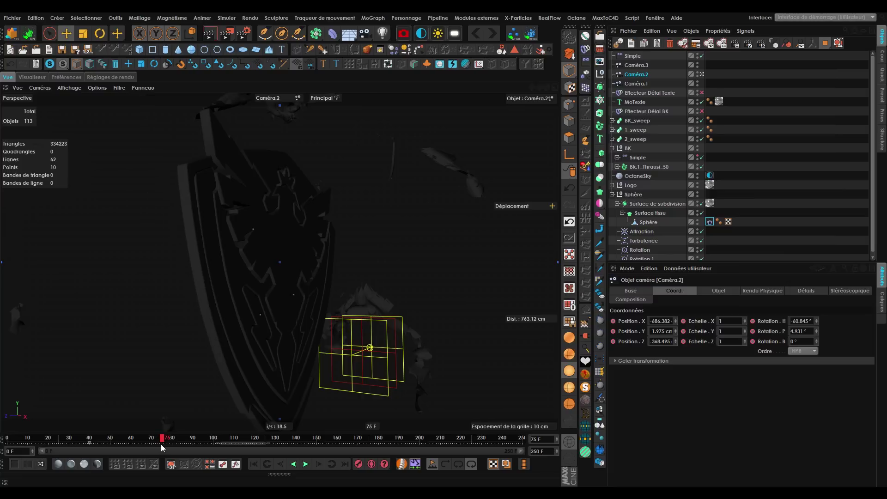
alt+drag(254, 383, 250, 359)
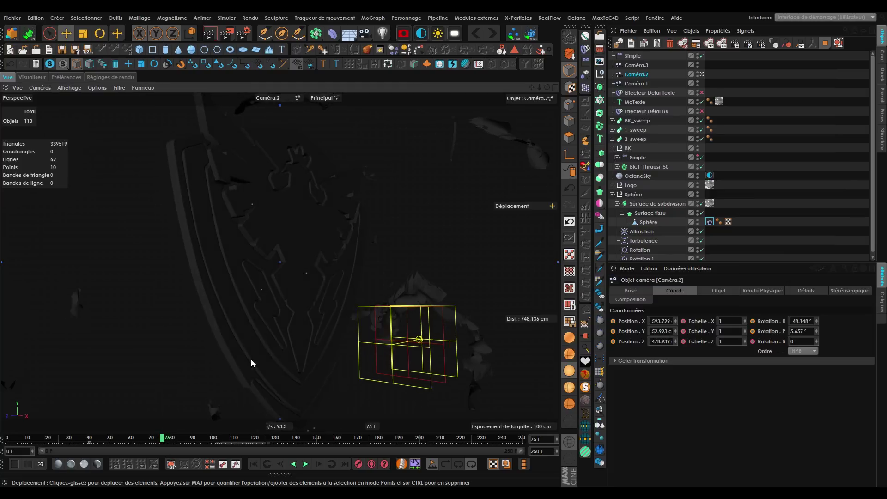
alt+middle_drag(251, 359, 259, 321)
scroll(290, 336, down, 5)
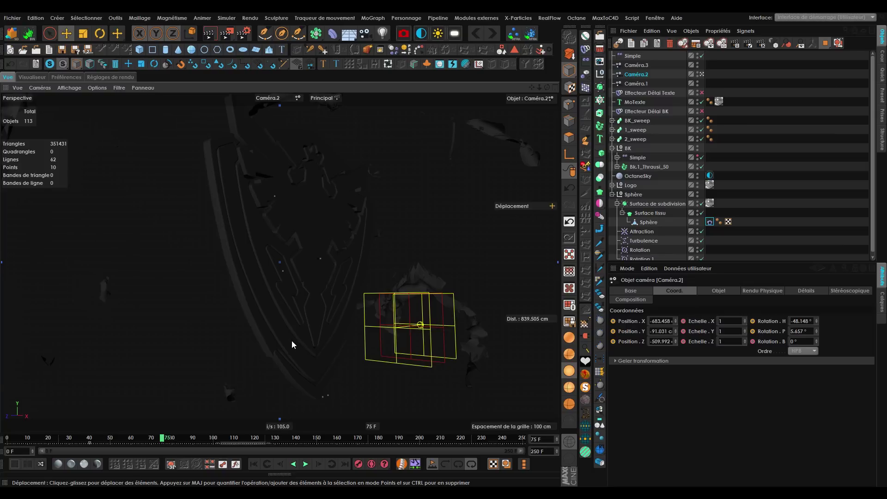
alt+middle_drag(288, 345, 284, 332)
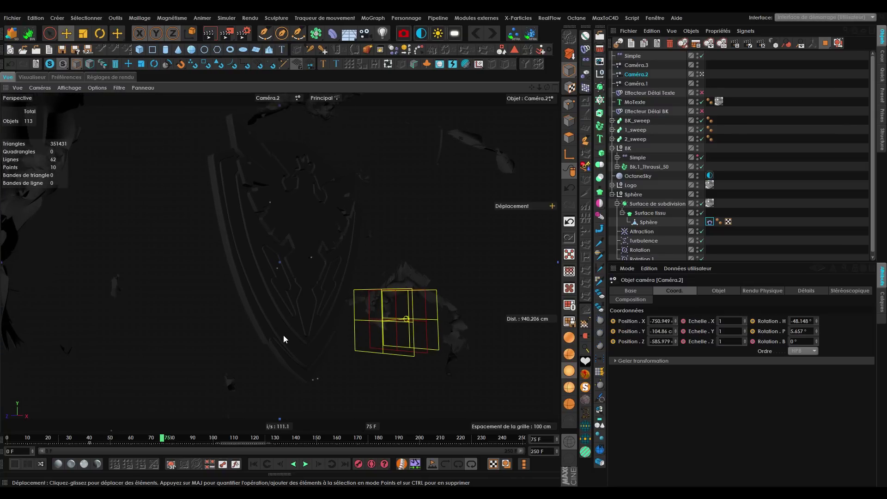
scroll(306, 320, up, 3)
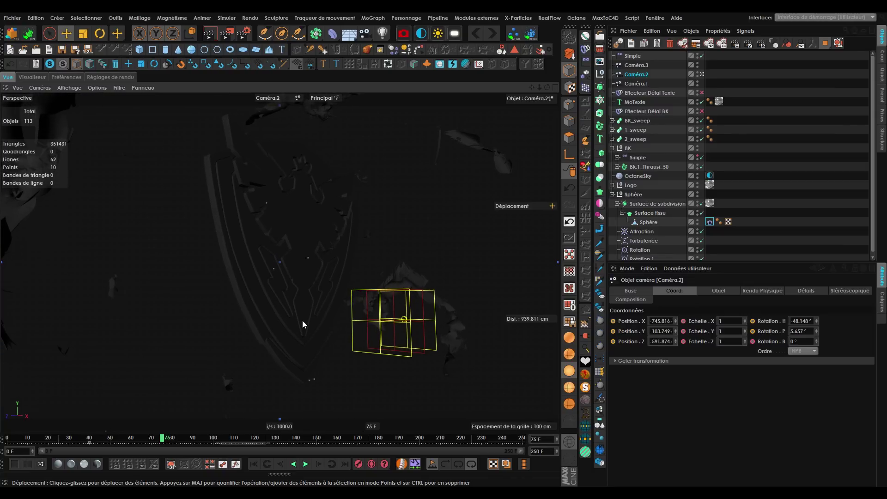
alt+drag(295, 342, 309, 356)
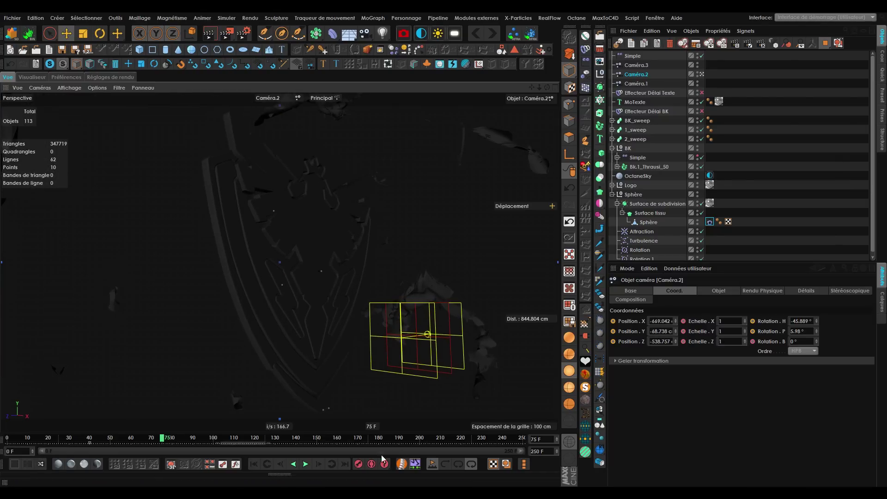
click(359, 464)
Re-record Caméra.2's frame 40 keyframe at about X -711, Y -20, Z -317 cm, heading -64.2°, and play back the move.
drag(131, 443, 97, 443)
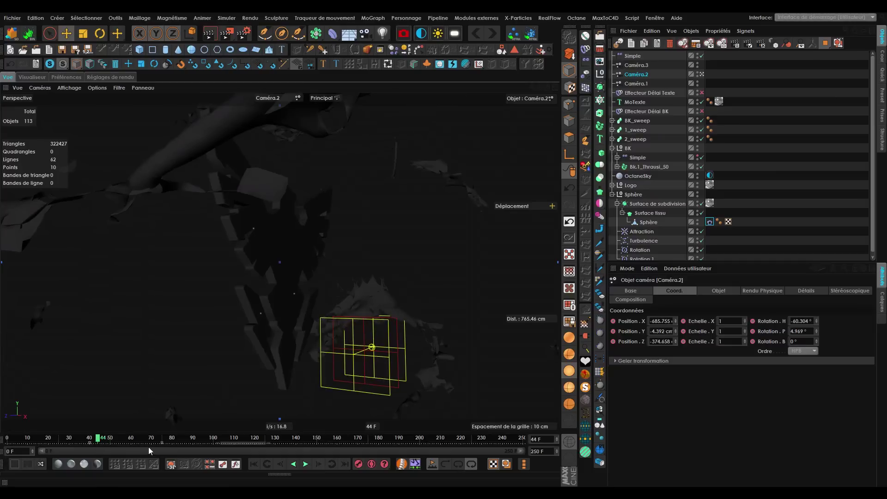
click(259, 464)
click(332, 463)
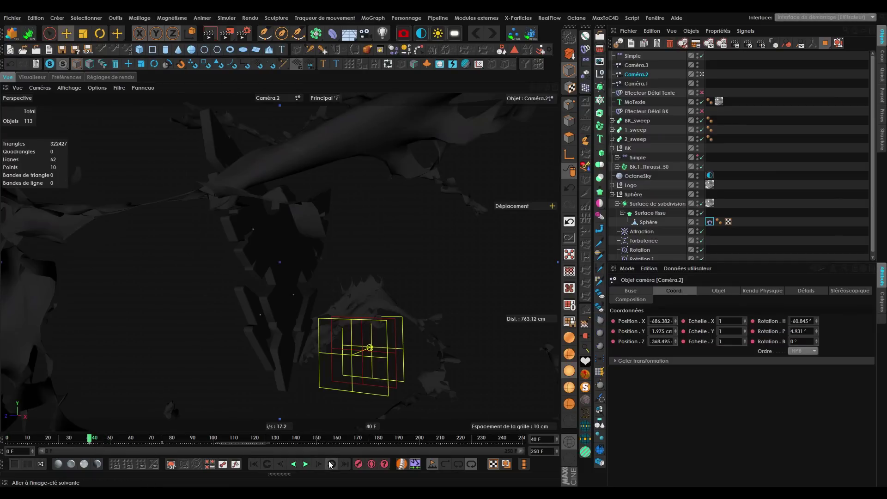
alt+drag(279, 315, 283, 315)
mouse_move(284, 329)
alt+middle_down()
mouse_move(292, 340)
mouse_move(292, 328)
alt+middle_up()
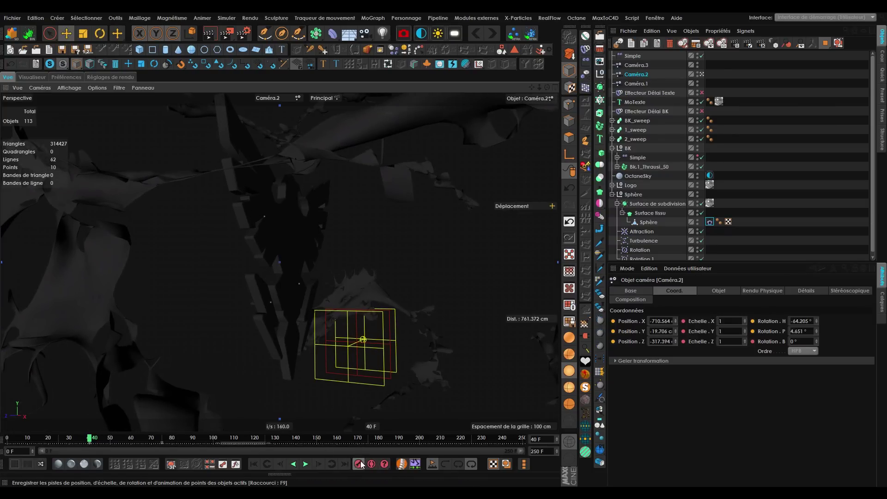
click(305, 464)
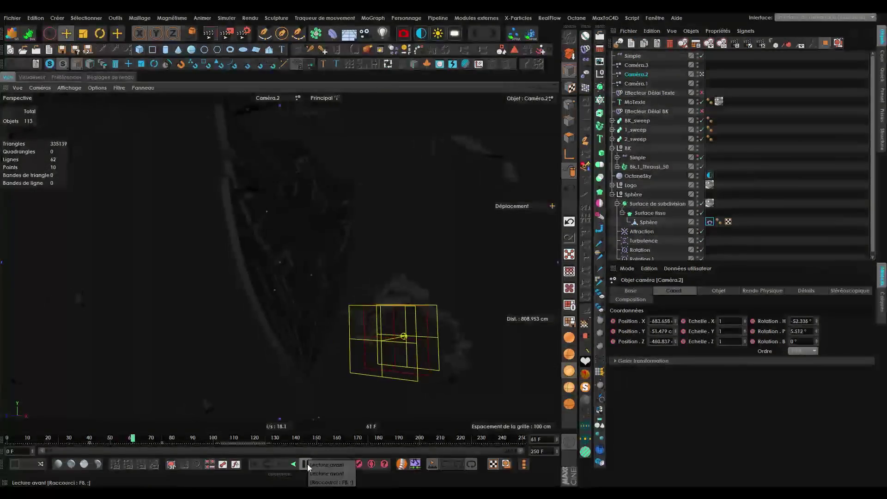
click(307, 463)
Keyframe Caméra.3 at frame 75 in a tilted close view, about X 472, Y -50, Z -632 cm, heading 39.6°, bank -23.85°.
click(702, 66)
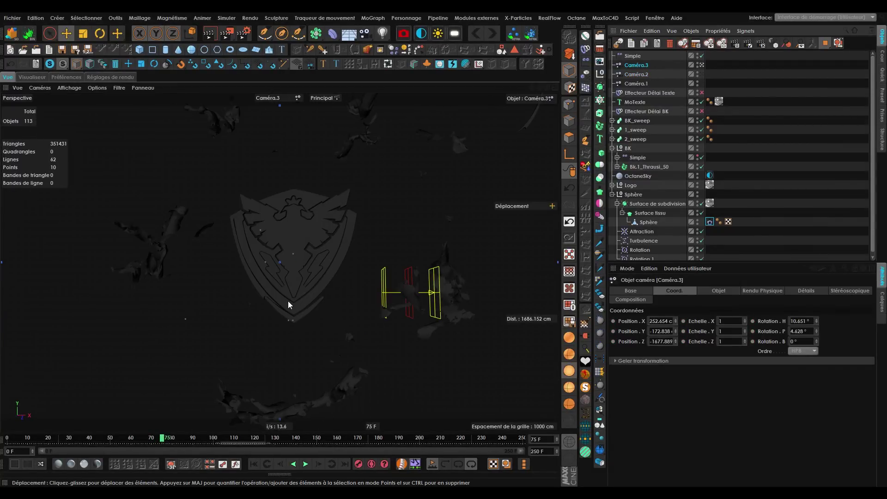
alt+drag(298, 264, 269, 261)
alt+right_drag(269, 261, 303, 241)
alt+middle_drag(418, 153, 426, 172)
right_drag(547, 88, 485, 87)
alt+middle_drag(344, 299, 368, 259)
mouse_move(546, 88)
mouse_down()
mouse_move(531, 90)
mouse_move(544, 88)
mouse_up()
right_drag(545, 88, 566, 88)
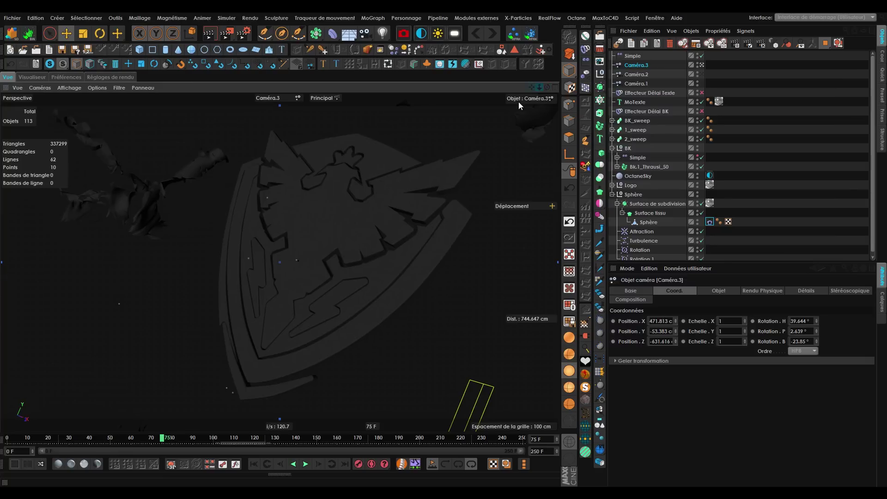
alt+middle_drag(341, 277, 340, 279)
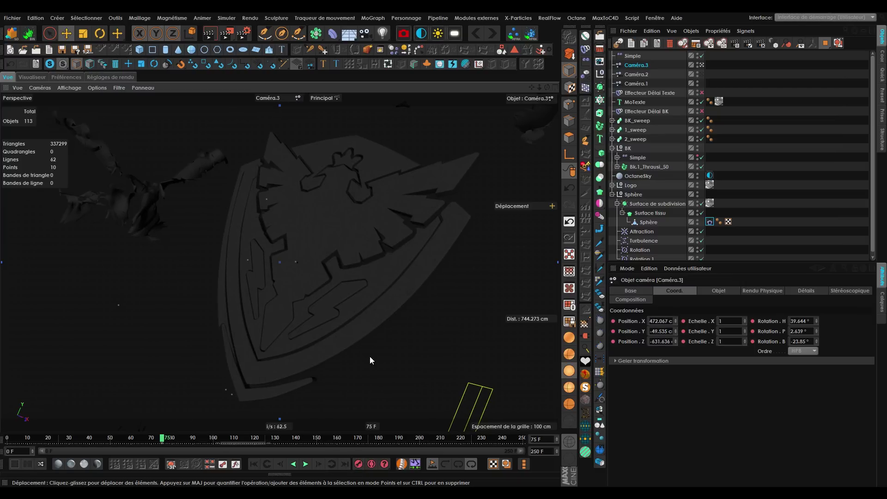
At frame 115, keyframe Caméra.3 facing the BK letters at about X 216, Y -123, Z -919 cm, heading 15.7°, bank -8.55°.
drag(234, 437, 245, 440)
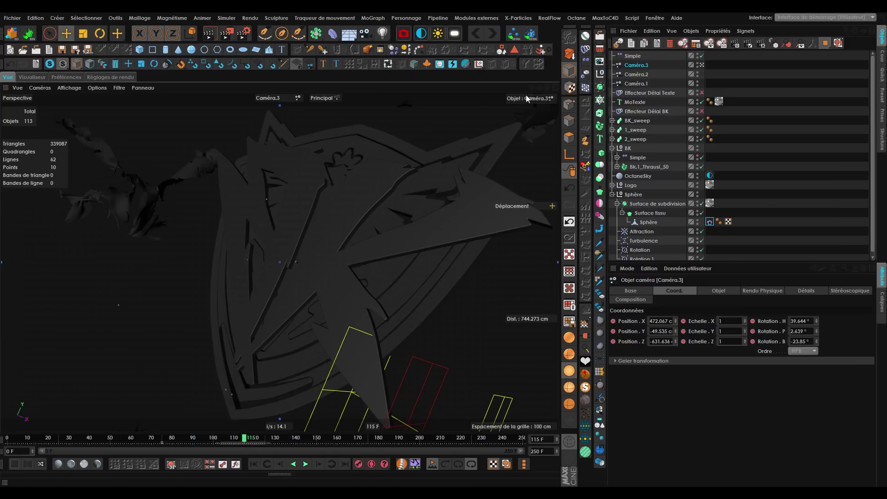
right_drag(547, 89, 556, 88)
drag(547, 88, 563, 85)
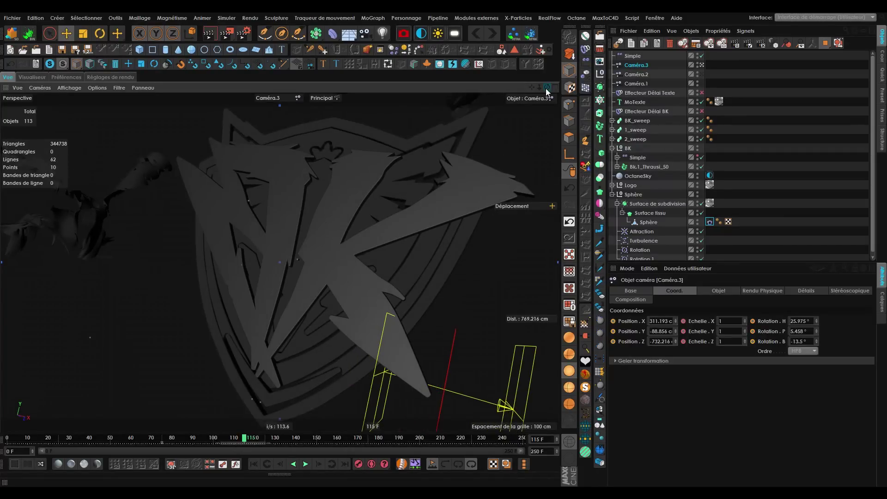
right_drag(545, 88, 552, 88)
drag(539, 88, 531, 89)
right_drag(546, 88, 549, 88)
mouse_move(546, 88)
mouse_down()
mouse_move(558, 87)
mouse_move(546, 92)
mouse_up()
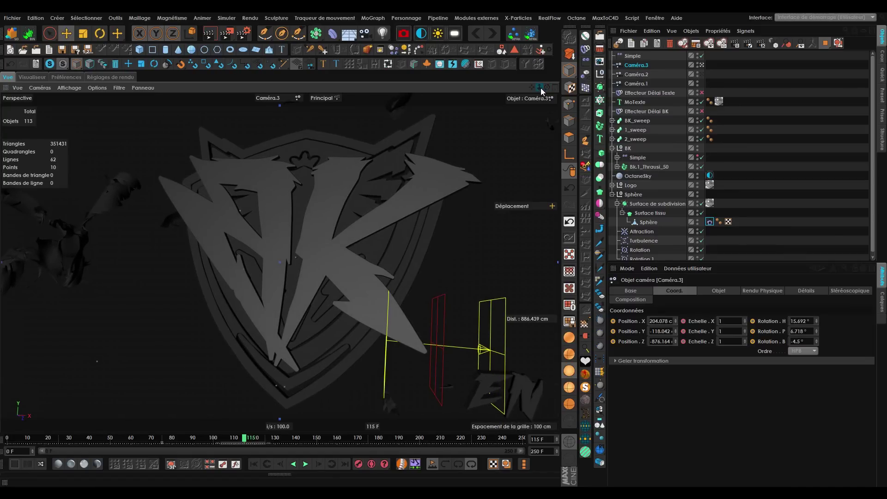
drag(540, 88, 537, 88)
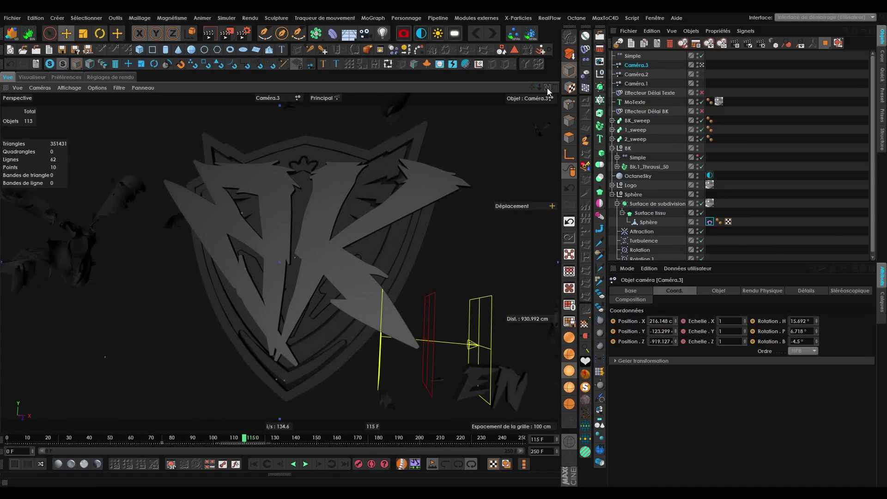
right_drag(547, 88, 542, 87)
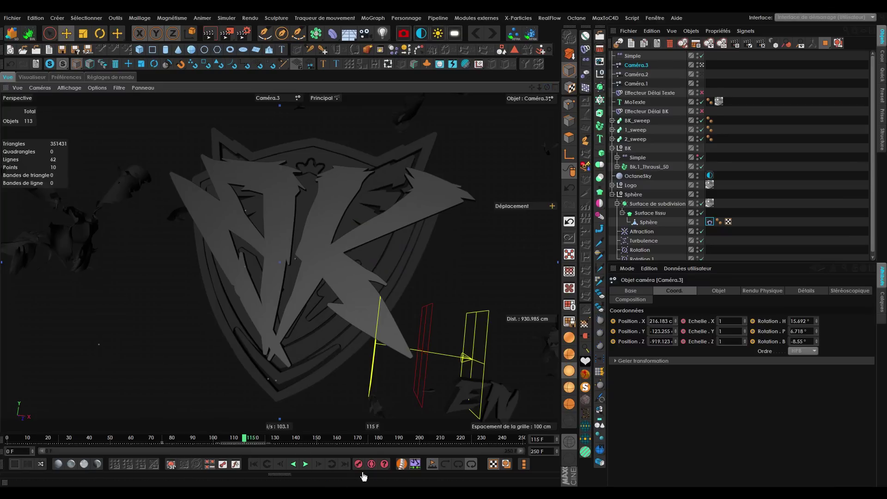
Scrub back to about frame 81 and play Caméra.3's move to review it.
click(187, 439)
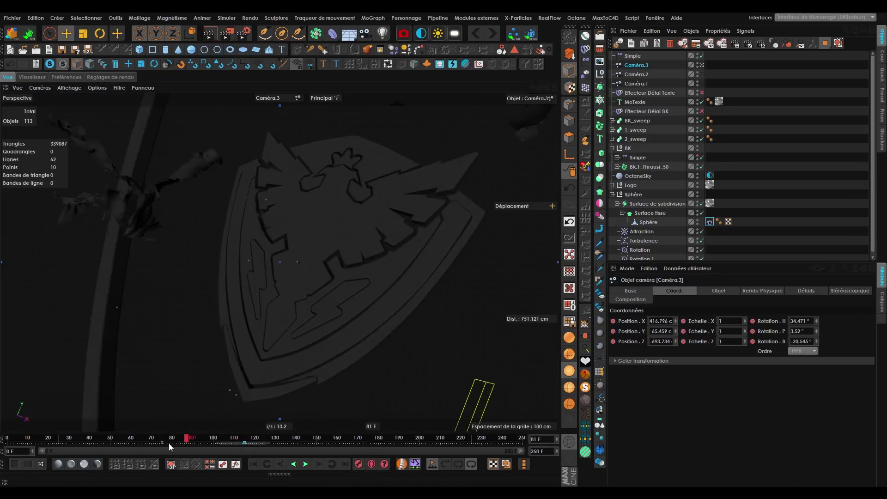
click(305, 464)
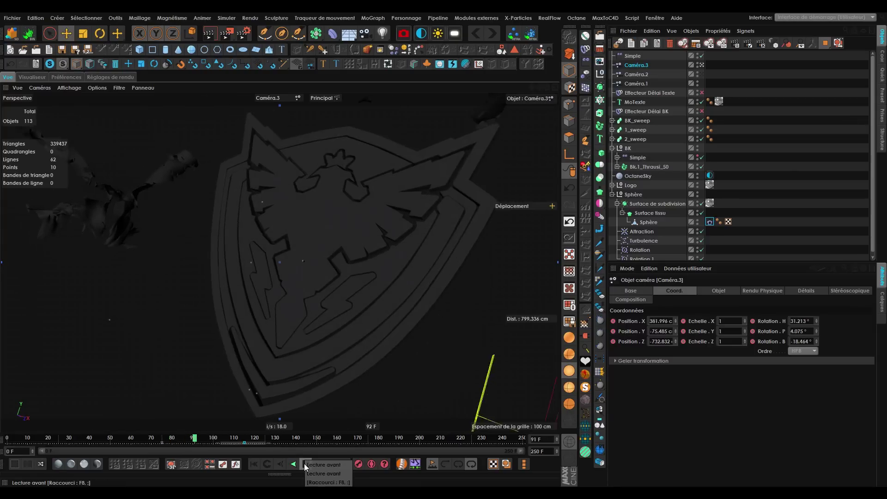
click(305, 464)
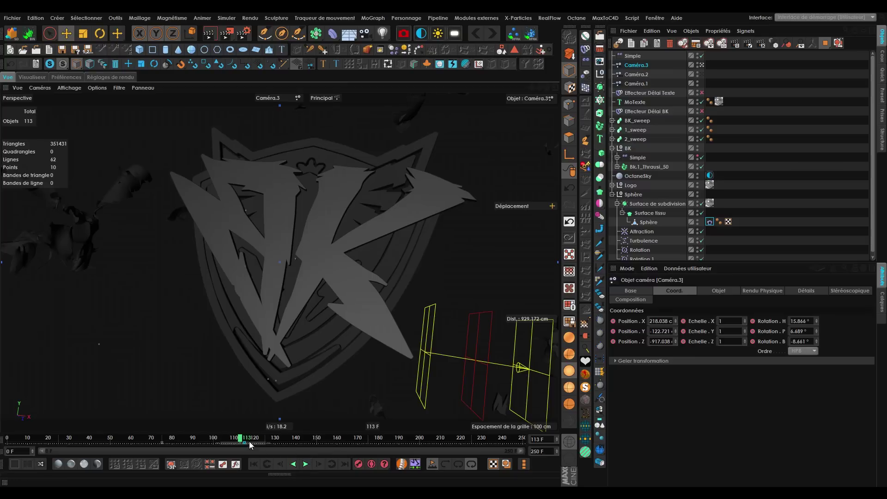
At frame 130, keyframe Caméra.3 with position X and Y and all rotations reset to 0, pulled back to about Z -1257 cm.
drag(249, 441, 276, 441)
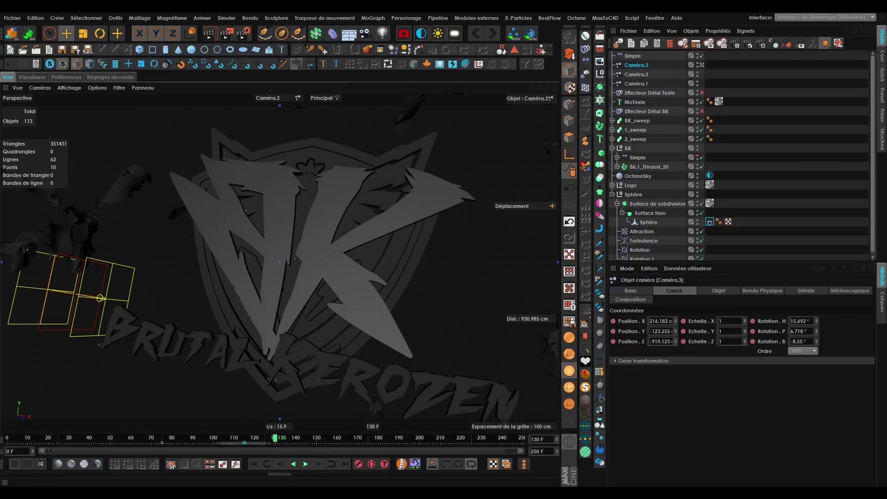
right_click(677, 321)
right_click(676, 331)
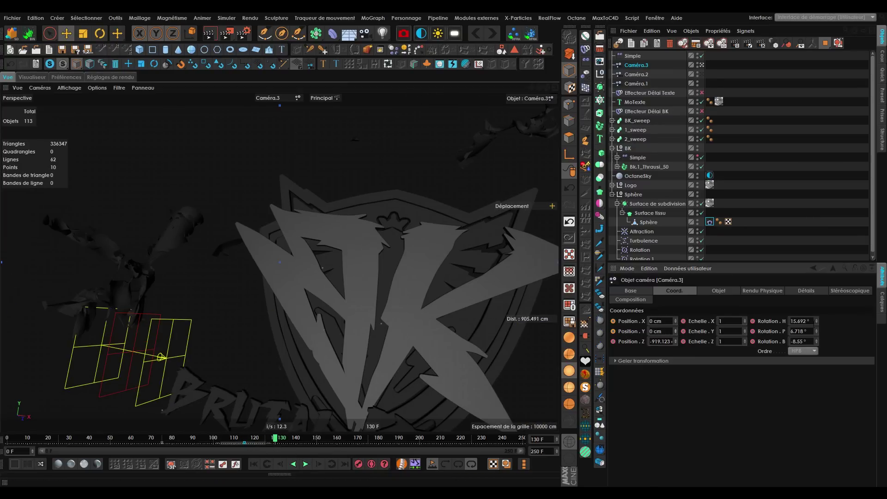
right_click(816, 320)
right_click(817, 329)
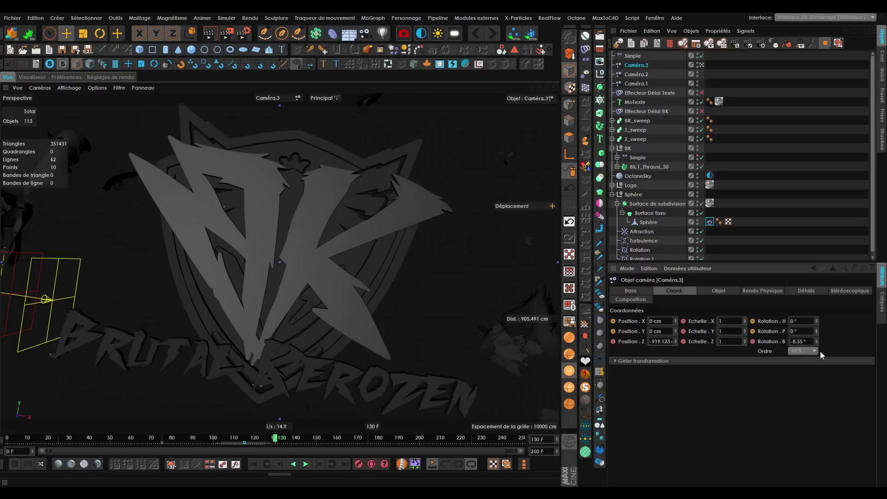
right_click(817, 341)
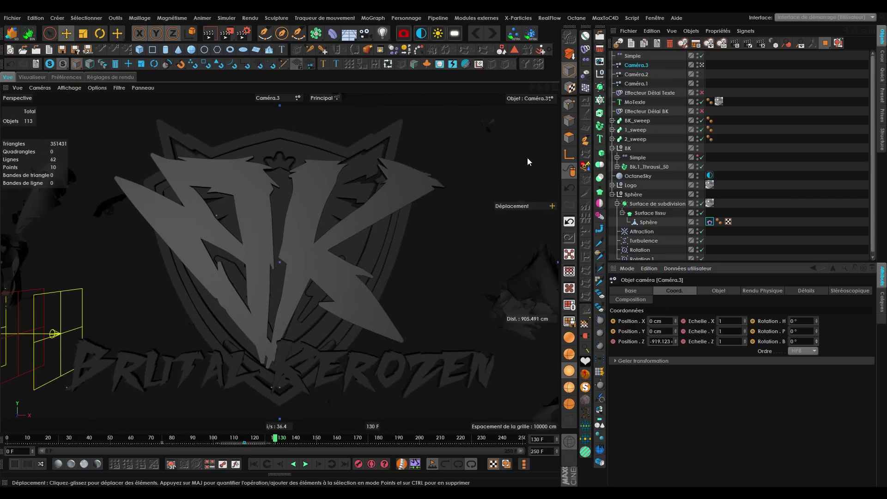
mouse_move(539, 86)
mouse_down()
mouse_move(508, 90)
mouse_move(546, 87)
mouse_up()
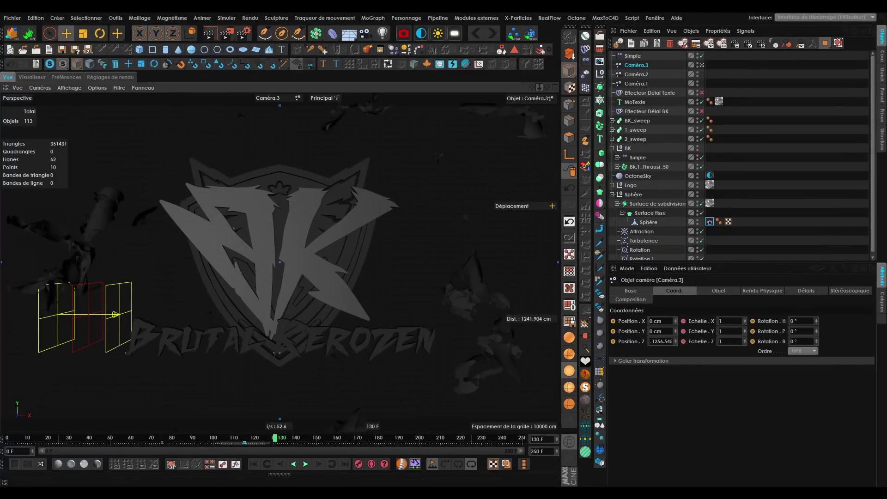
Scrub back to an earlier frame and play Caméra.3's move up to the full logo view.
drag(273, 439, 148, 458)
click(305, 464)
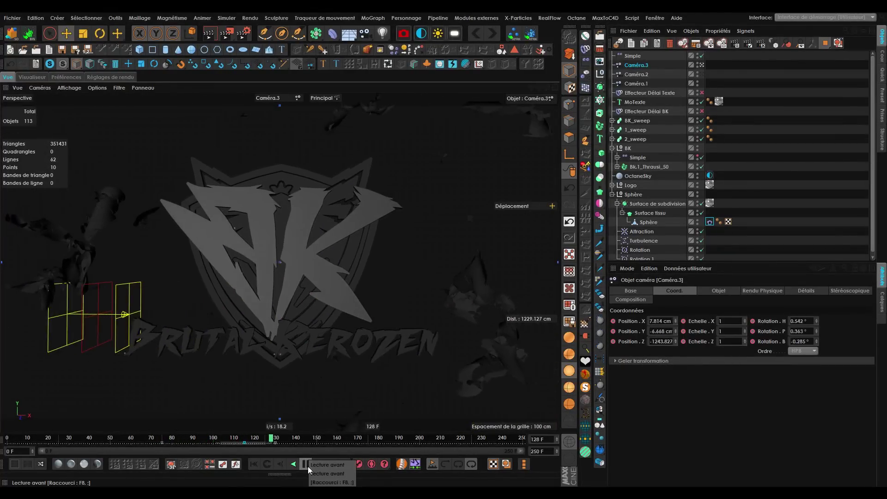
click(306, 464)
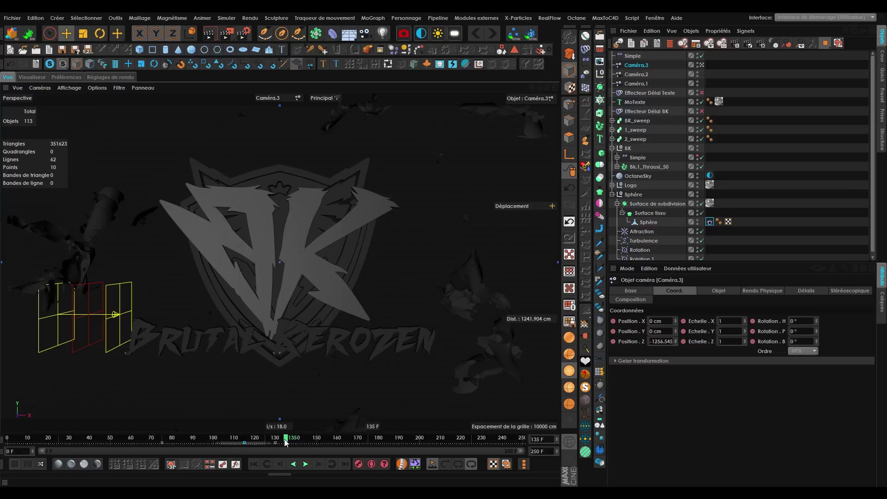
Keyframe Caméra.3 at about Z -1721 cm at frame 240, then at frame 250 with bank -45° and about X 165, Y -276, Z 24 cm.
drag(291, 442, 501, 444)
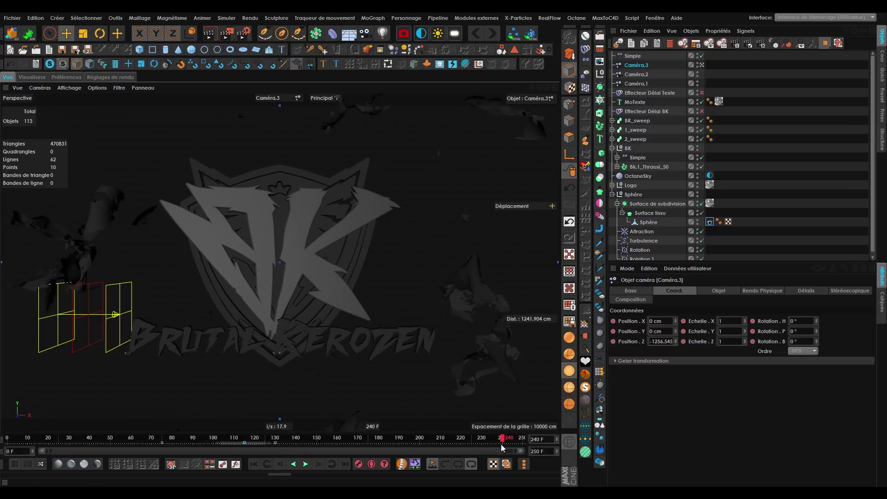
drag(539, 86, 505, 89)
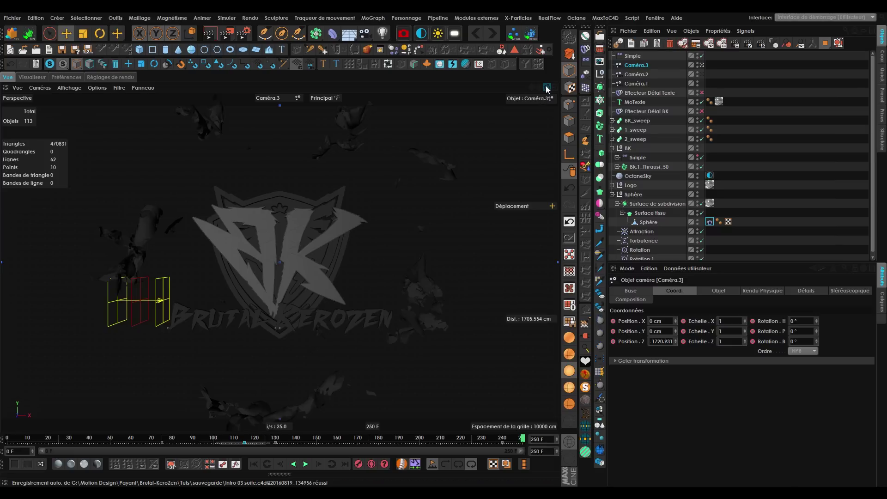
mouse_move(548, 87)
right_down()
mouse_move(518, 87)
mouse_move(544, 87)
mouse_move(535, 87)
right_up()
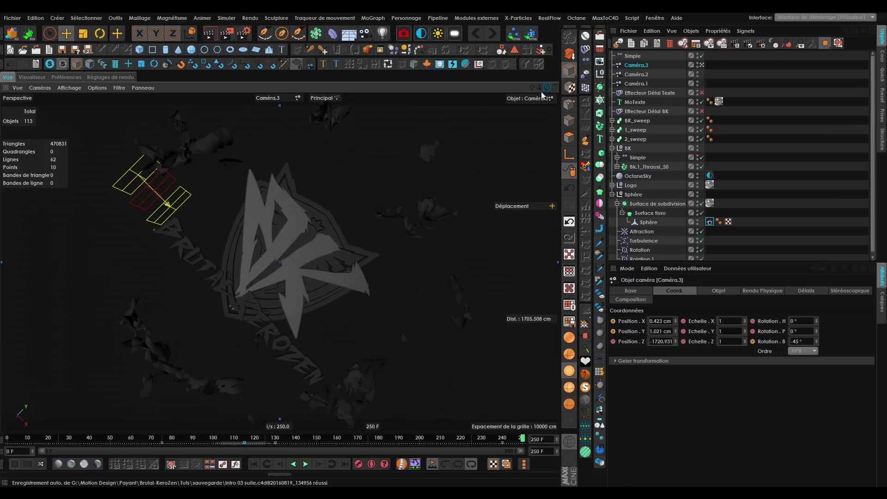
drag(532, 88, 549, 17)
drag(538, 92, 540, 102)
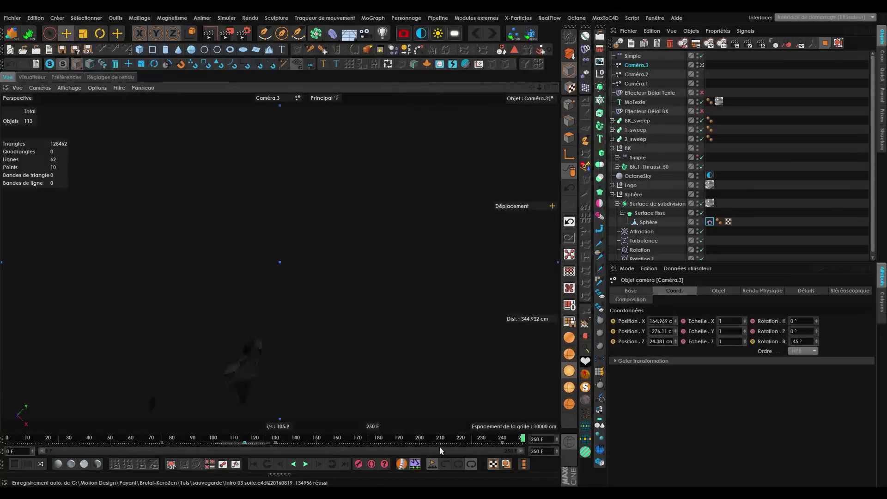
click(359, 464)
Play Caméra.3's closing move from about frame 223 to review it.
drag(523, 439, 467, 439)
click(306, 465)
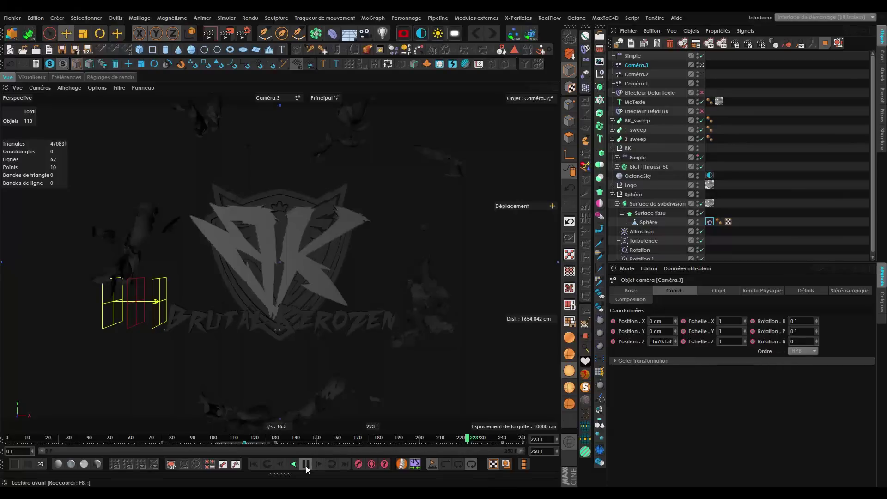
click(306, 465)
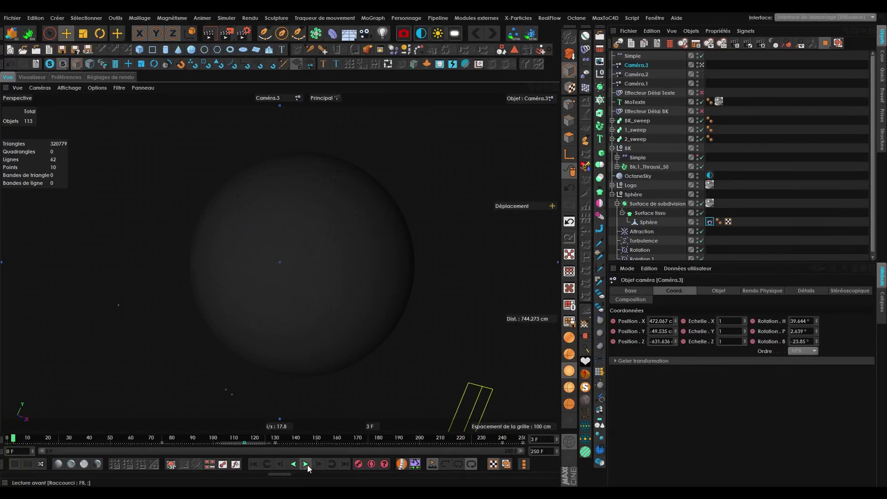
Shift Caméra.3's keyframe near frame 240 to frame 237 and play back the animation.
click(501, 443)
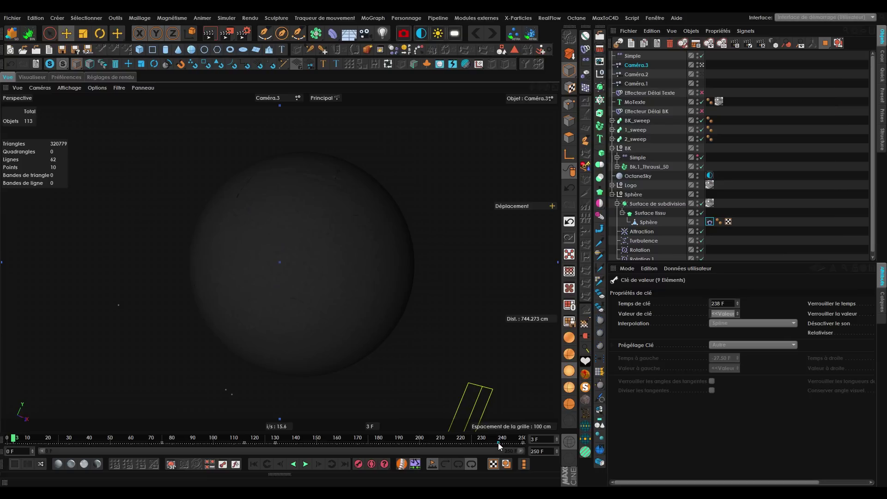
drag(502, 439, 154, 452)
click(307, 464)
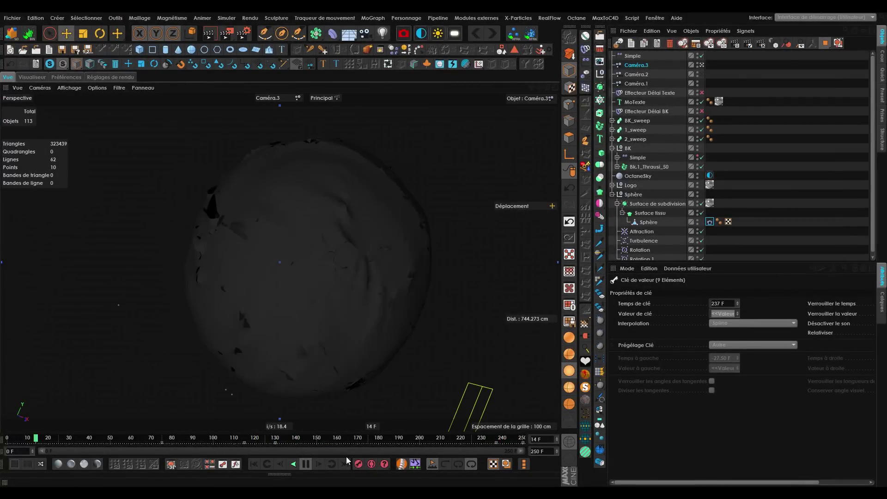
click(305, 464)
Create a Transition de caméra from the three cameras, with its source list ordered Caméra.1, Caméra.2, Caméra.3.
shift+click(652, 83)
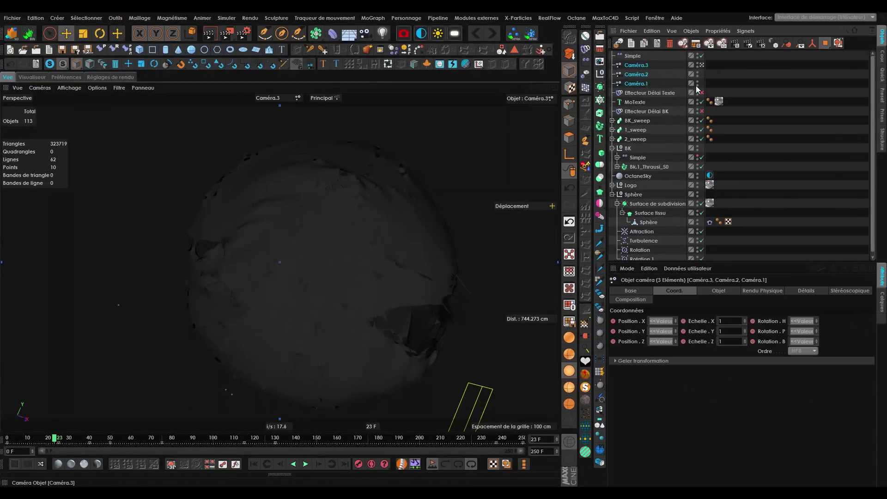
drag(365, 33, 420, 116)
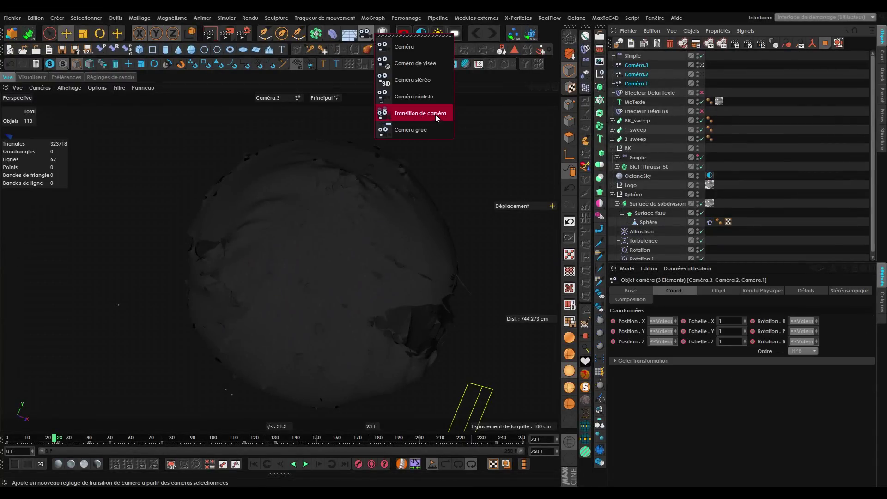
click(436, 117)
mouse_move(660, 405)
mouse_down()
mouse_move(666, 382)
mouse_move(658, 376)
mouse_move(667, 412)
mouse_up()
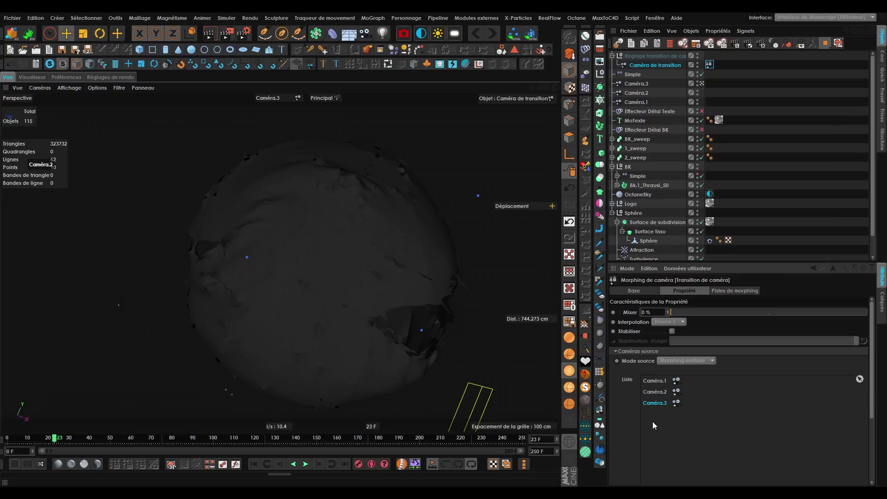
Keyframe the camera transition's Mixer at 0 % on frame 0.
drag(54, 439, 2, 446)
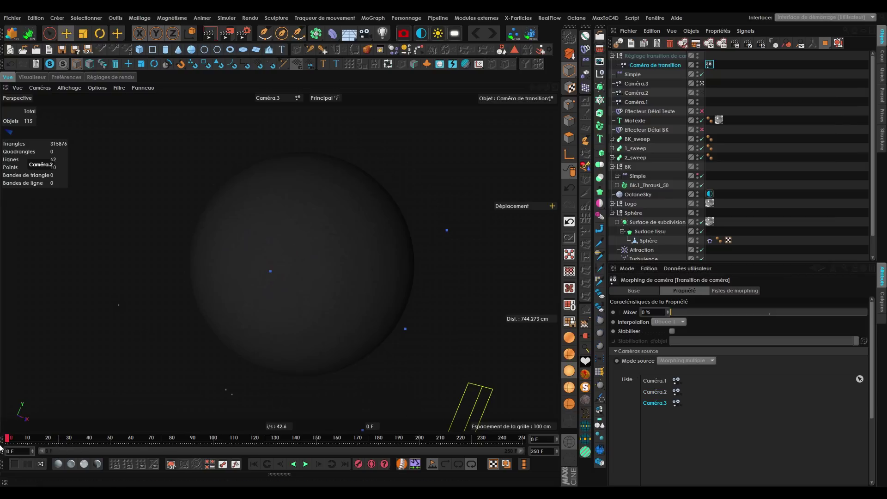
ctrl+click(613, 312)
Check the keyframe timing of Caméra.1 and Caméra.2, and keyframe the transition's Mixer at 0 % on frame 45.
drag(67, 441, 99, 443)
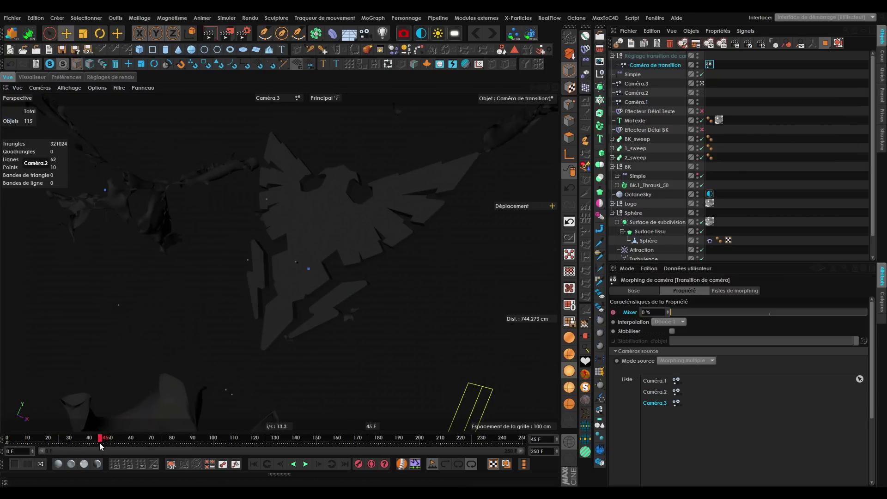
click(636, 102)
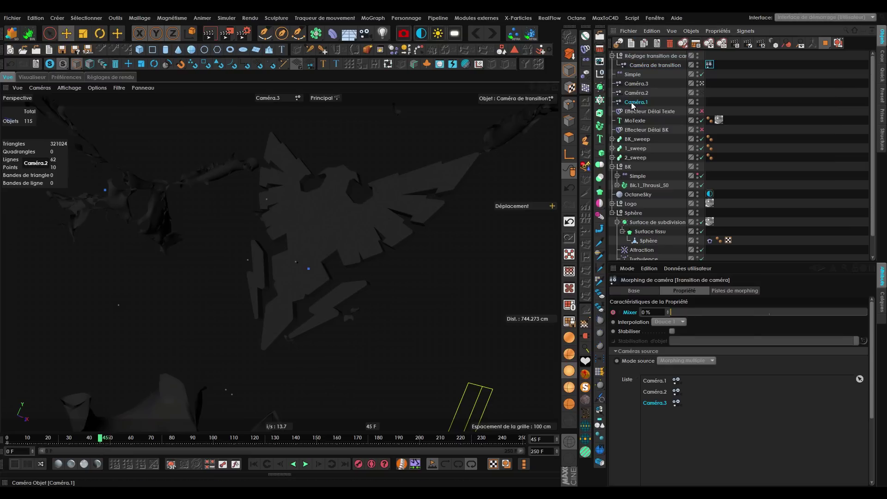
click(112, 441)
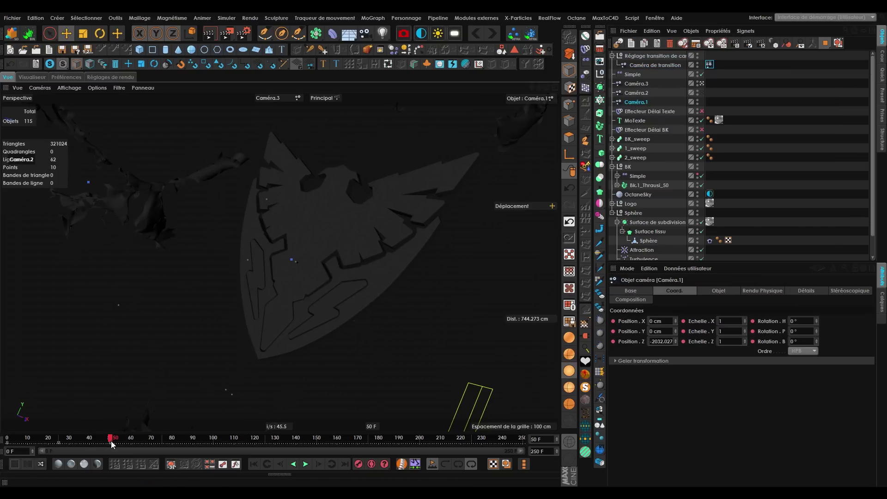
click(636, 93)
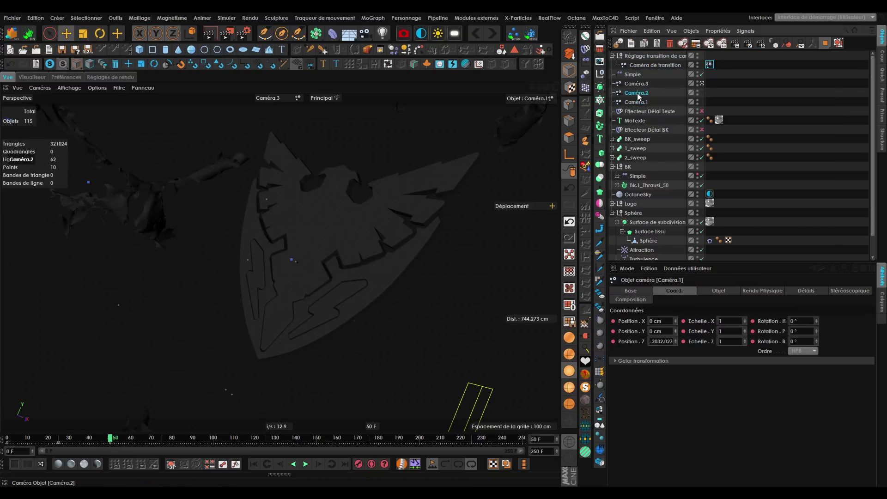
click(102, 443)
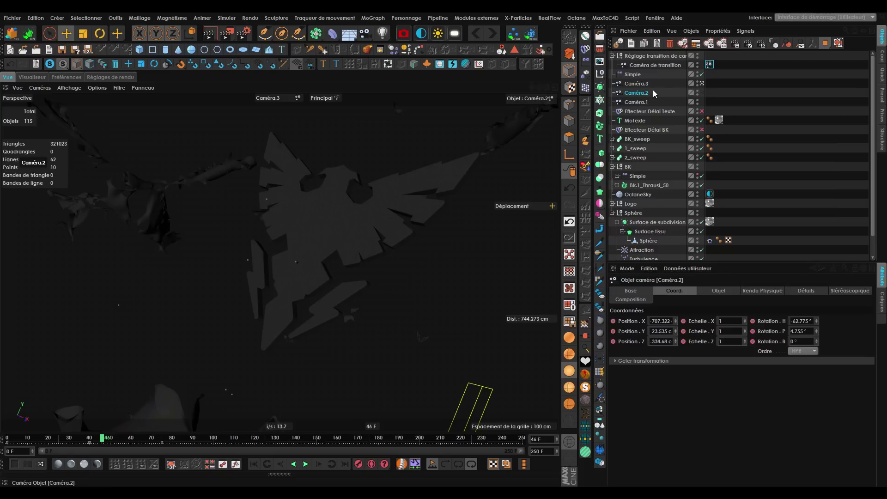
click(655, 65)
click(282, 464)
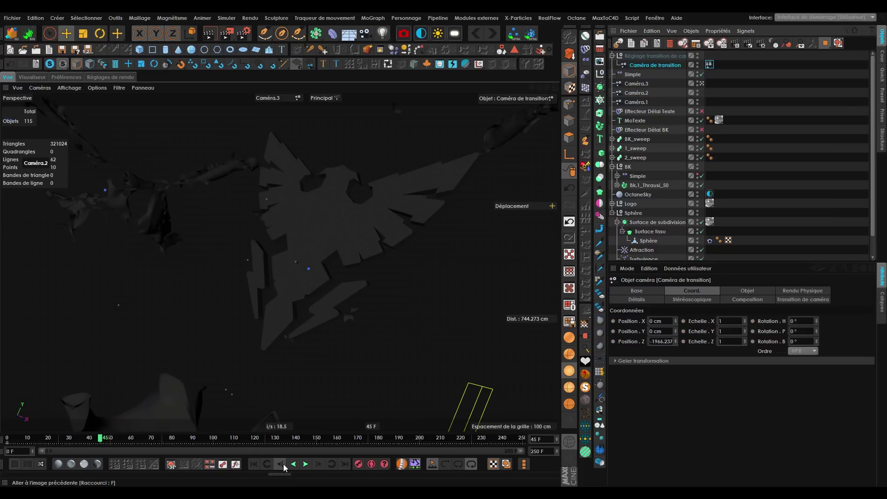
click(709, 64)
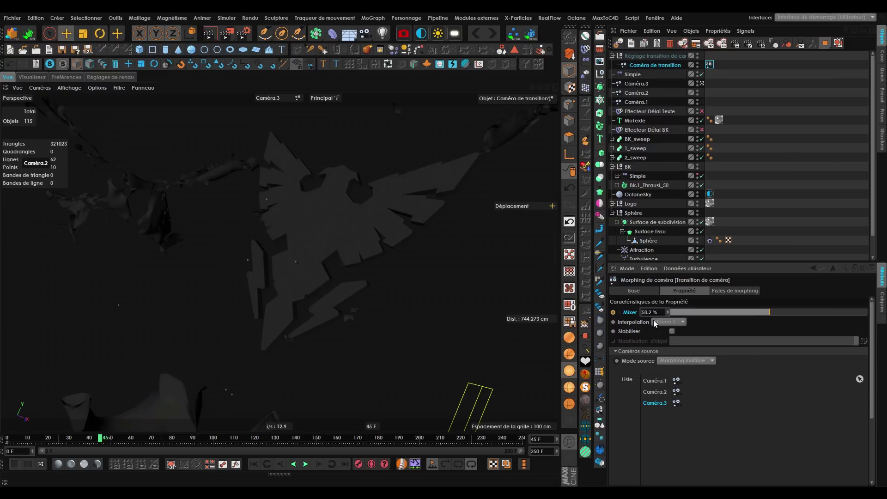
drag(677, 310, 668, 313)
ctrl+click(613, 312)
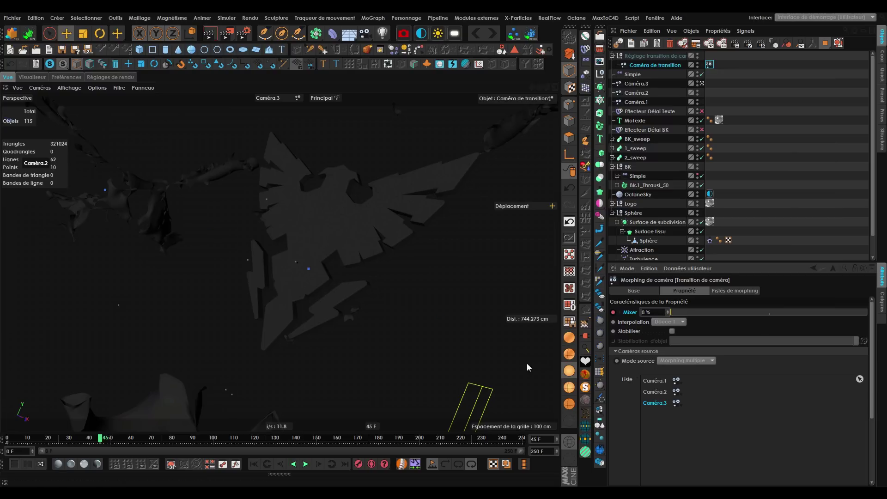
At frame 50, keyframe the transition's Mixer at 50 % while viewing through Caméra de transition.
click(120, 441)
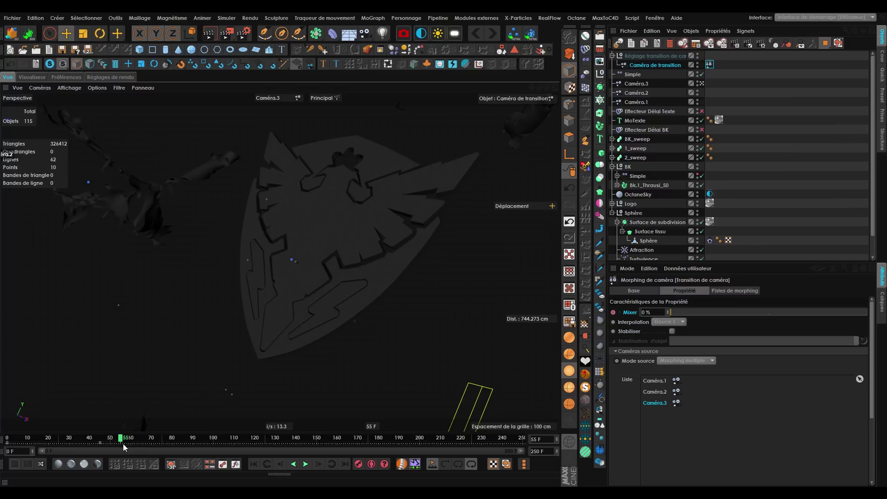
drag(122, 442, 110, 442)
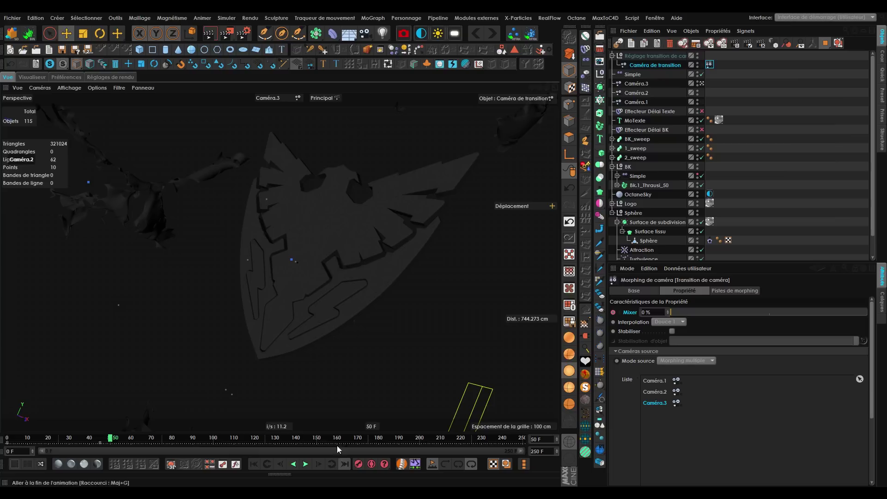
click(769, 312)
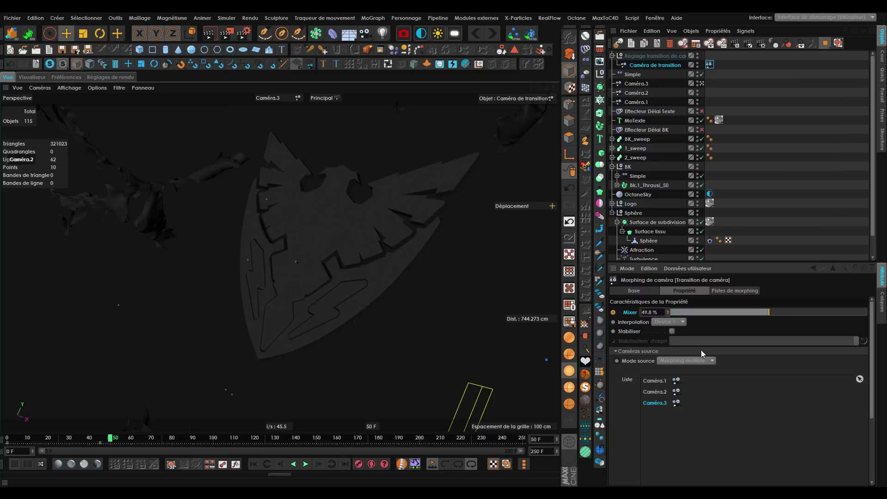
click(700, 65)
mouse_move(766, 315)
mouse_down()
mouse_move(646, 322)
mouse_move(769, 315)
mouse_up()
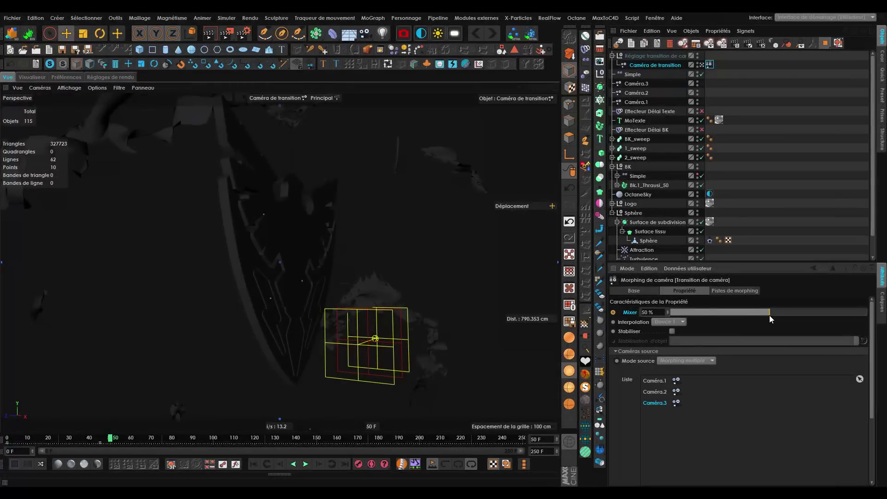
Keyframe the transition's Mixer at 50 % on frame 70 and at 100 % on frame 75.
drag(132, 441, 162, 444)
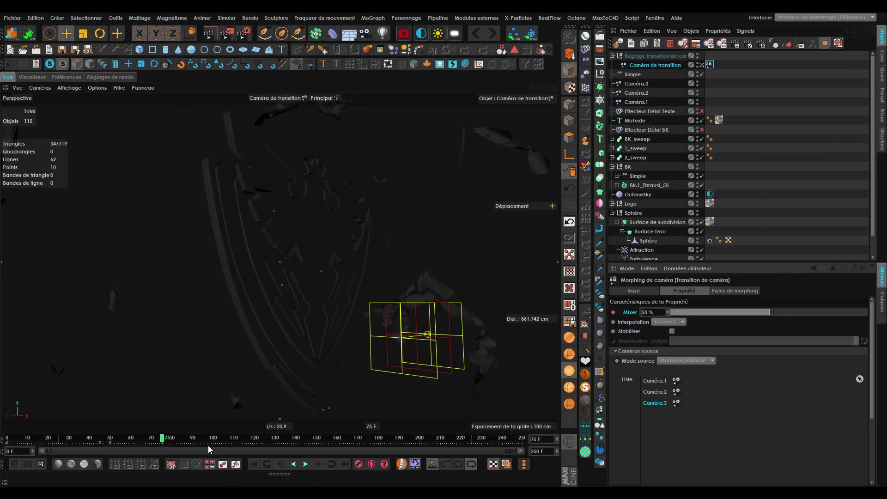
click(153, 443)
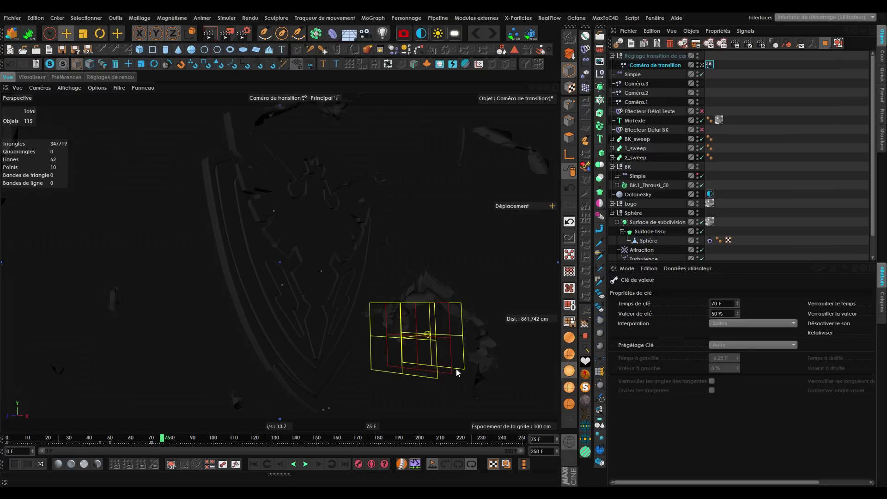
click(710, 64)
drag(763, 314, 871, 314)
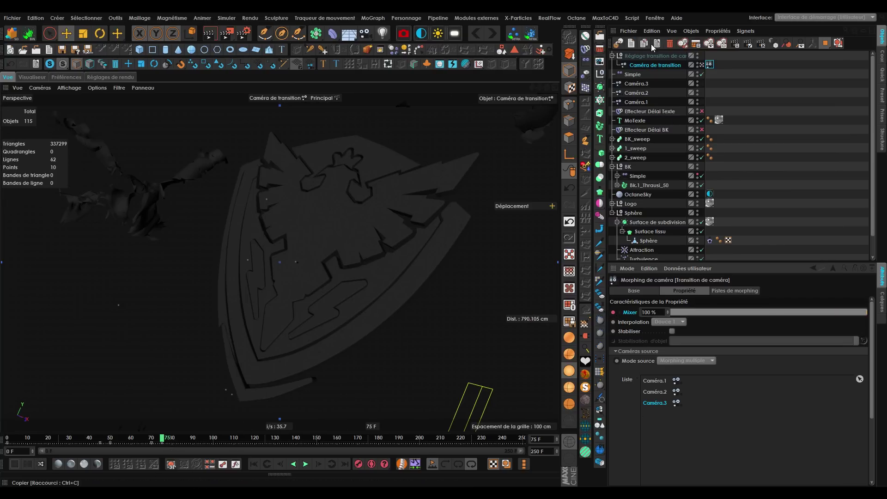
click(658, 68)
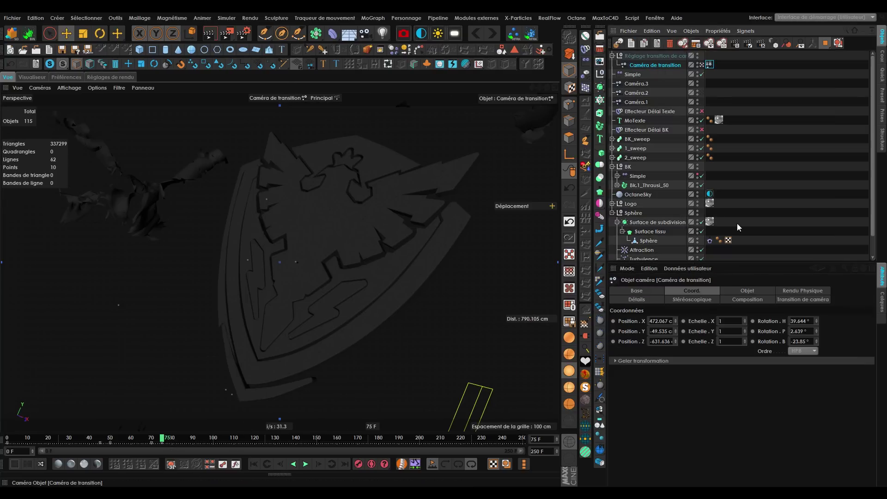
Play the animation through Caméra de transition and check how it moves between the three cameras.
click(741, 292)
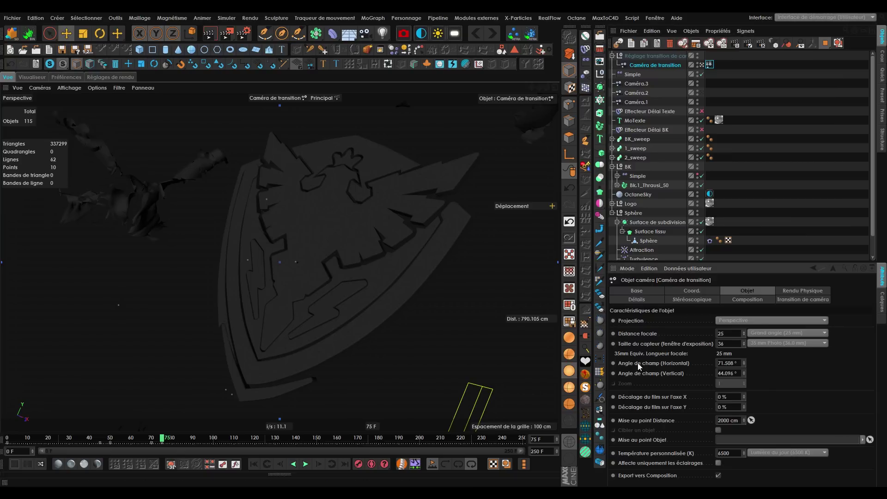
drag(164, 437, 608, 458)
click(691, 290)
click(253, 464)
click(305, 464)
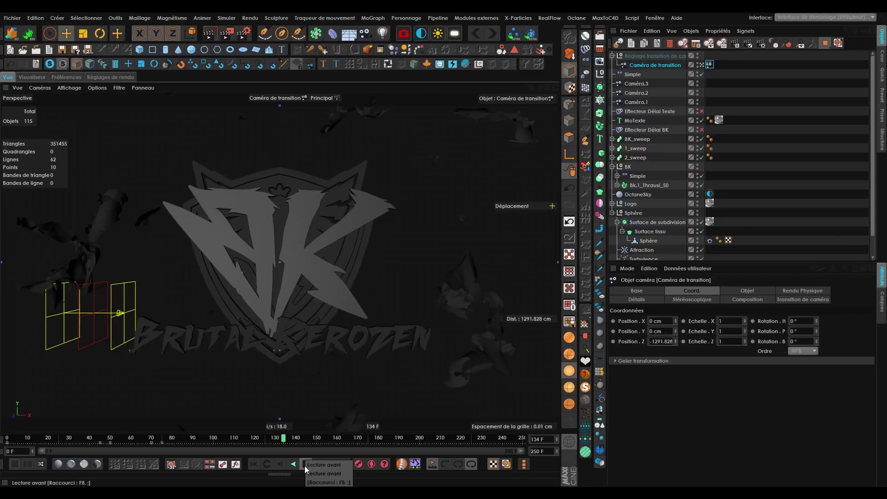
click(305, 464)
drag(304, 440, 6, 447)
click(306, 464)
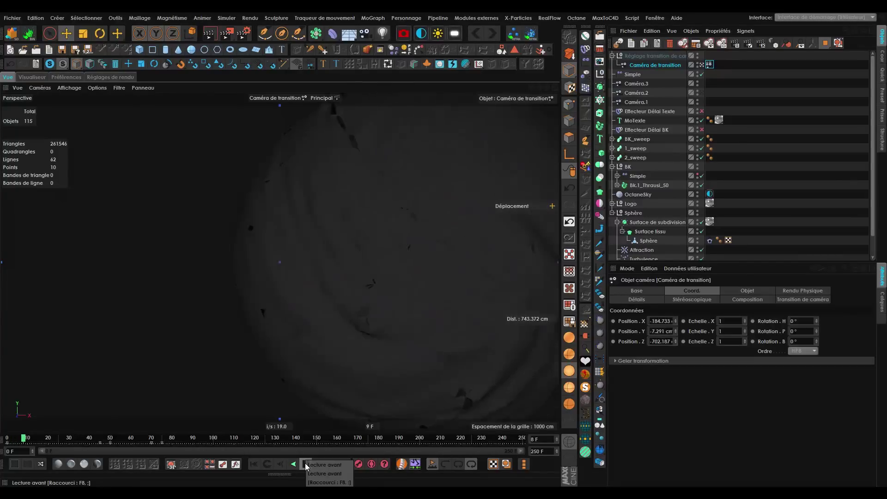
click(305, 464)
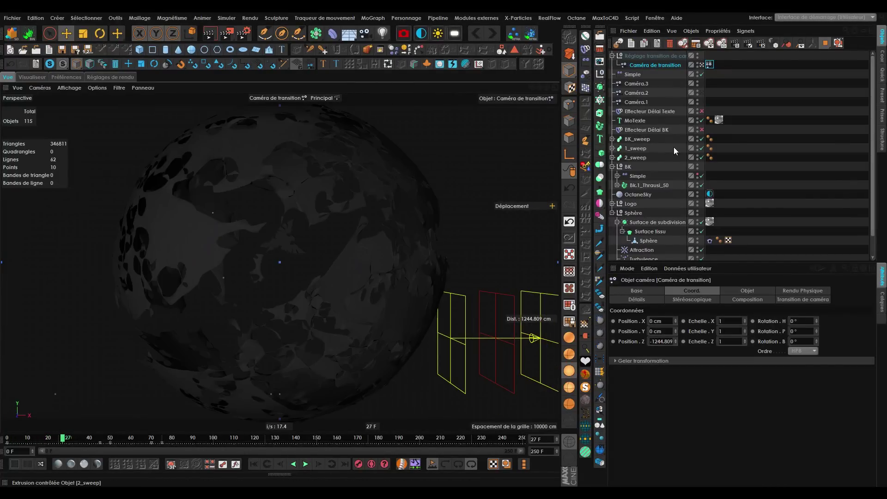
At frame 0, reposition Caméra.1 to about X -303, Y -12, Z -609 cm and play back its move.
click(640, 101)
click(701, 100)
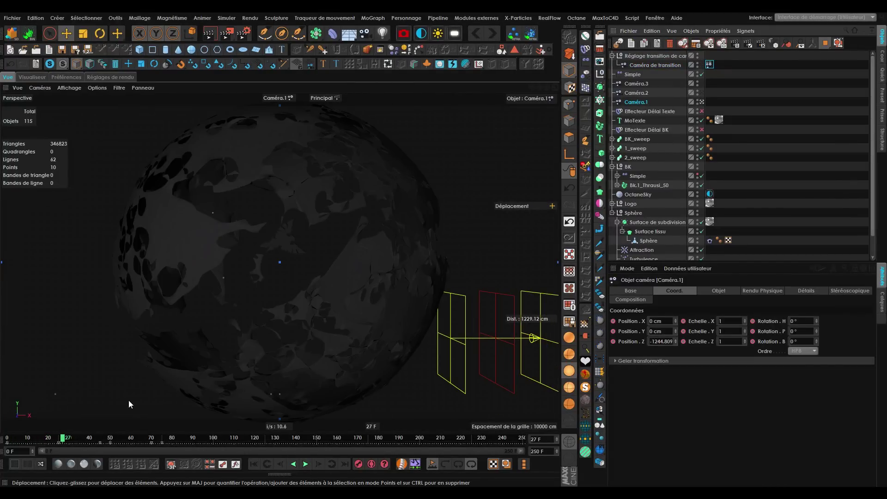
click(2, 442)
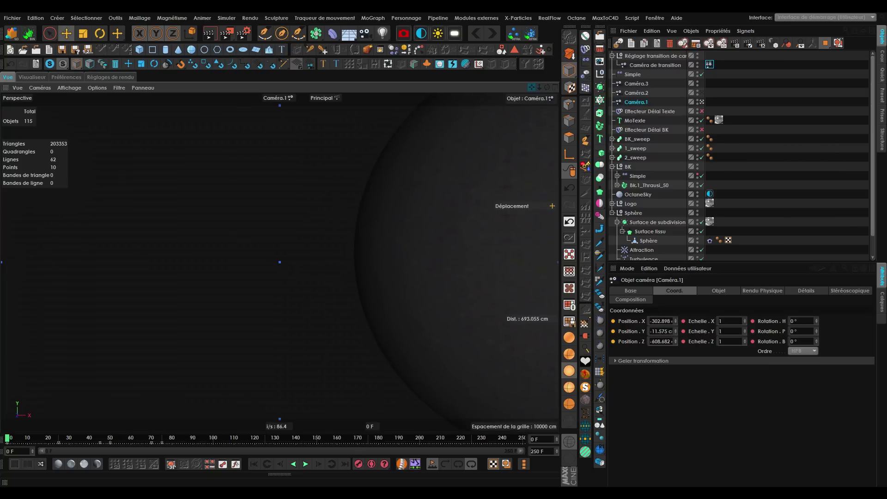
click(308, 463)
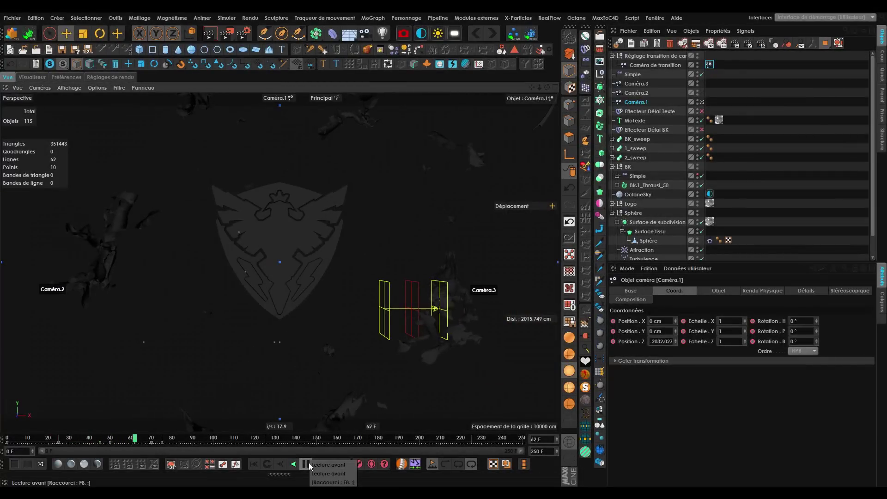
click(309, 461)
Play back Caméra.2's move through its own view and check the framing between its keyframes.
click(701, 93)
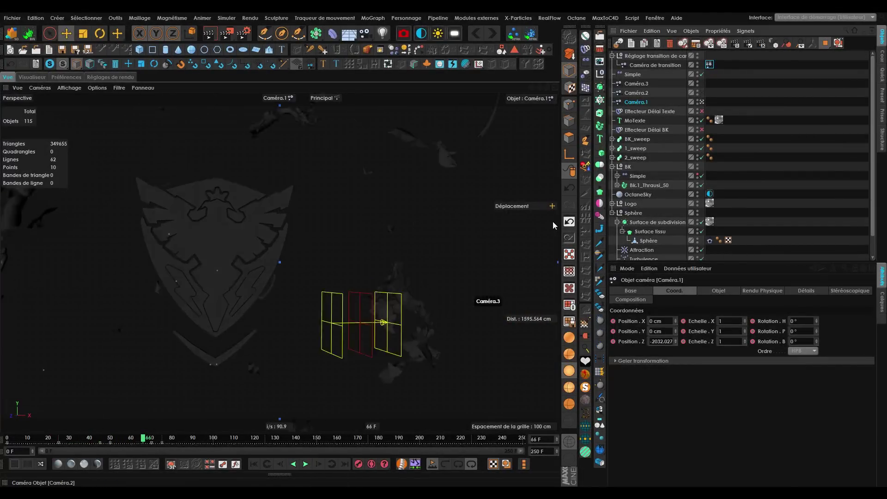
drag(132, 440, 66, 456)
click(756, 114)
click(638, 93)
click(307, 464)
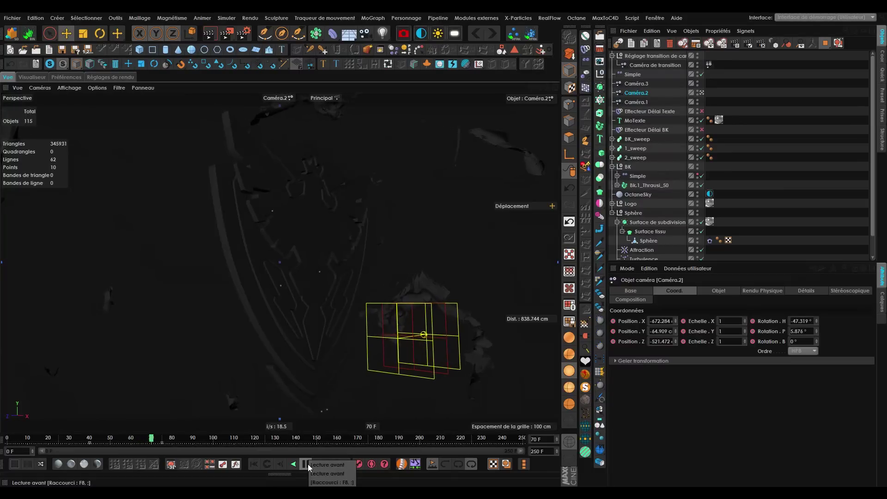
click(306, 464)
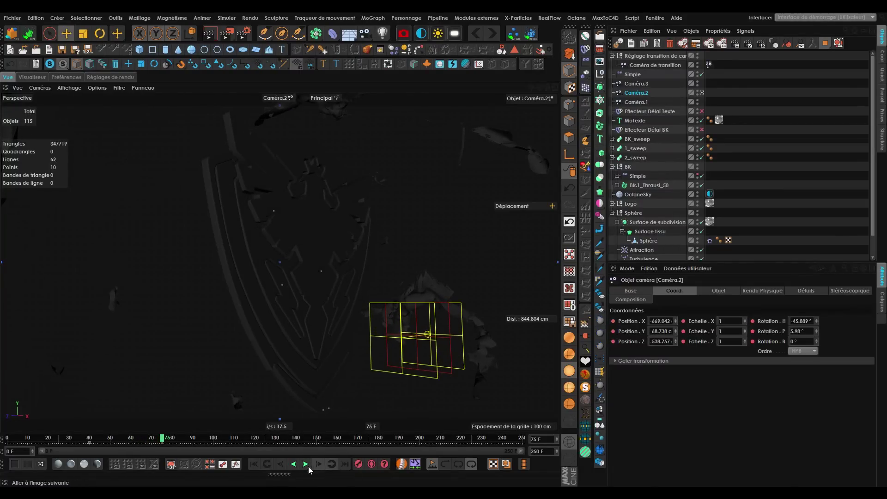
click(271, 465)
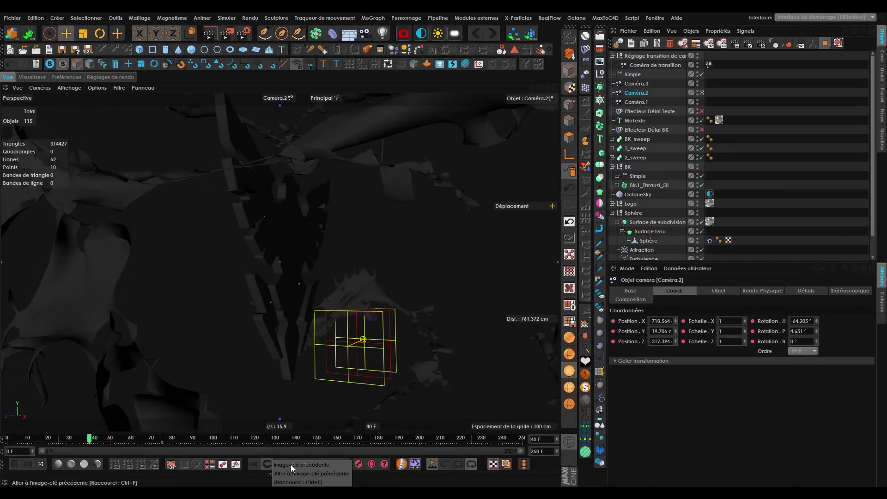
click(306, 465)
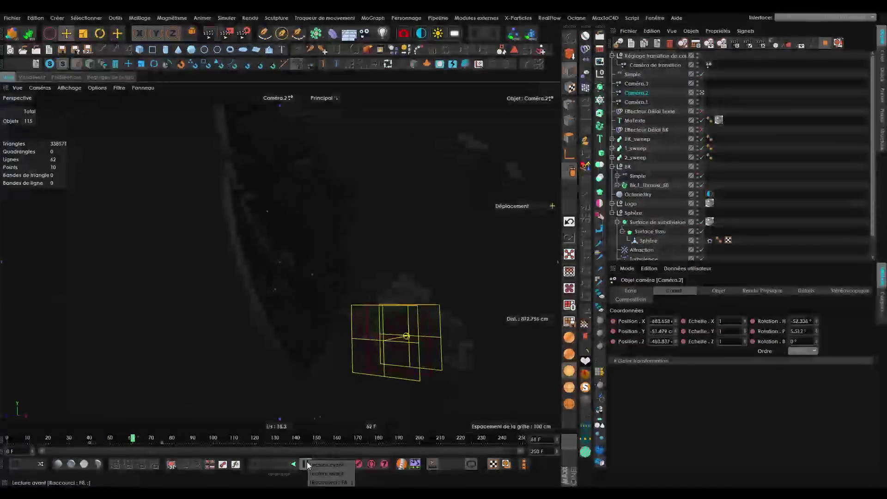
click(306, 464)
At frame 75, reframe Caméra.2 to about X -618, Y -62, Z -593 cm with heading -41° and keyframe it.
click(272, 465)
click(271, 463)
alt+drag(305, 325, 306, 323)
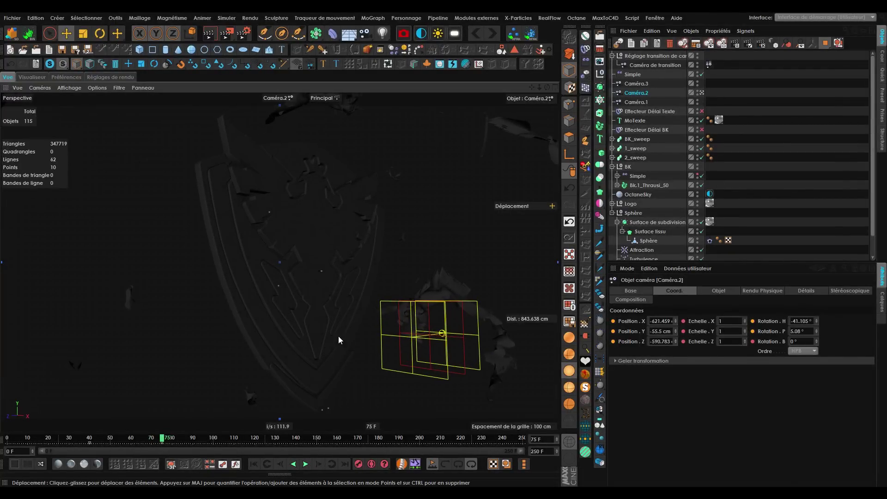
alt+middle_drag(339, 352, 337, 349)
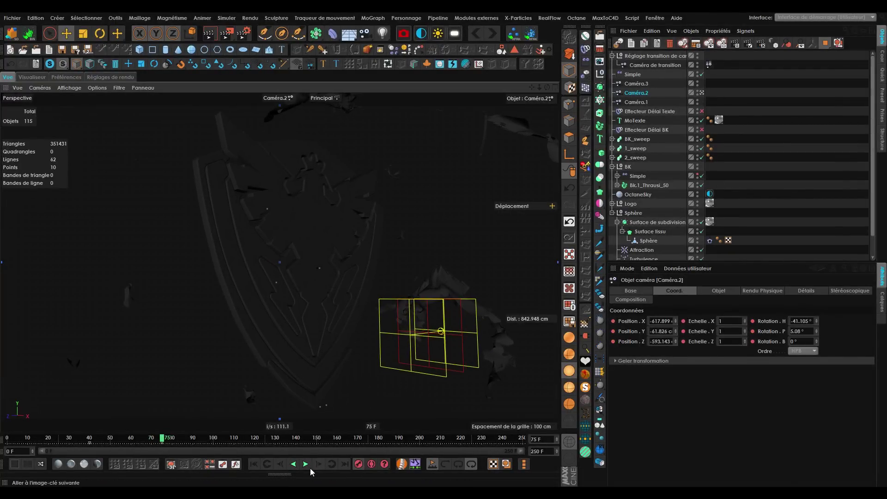
At frame 40, reframe Caméra.2 to about X -730, Y 18, Z -272 cm with heading -67.5°, and play back the move.
click(267, 463)
alt+drag(287, 327, 301, 334)
alt+middle_drag(301, 337, 300, 342)
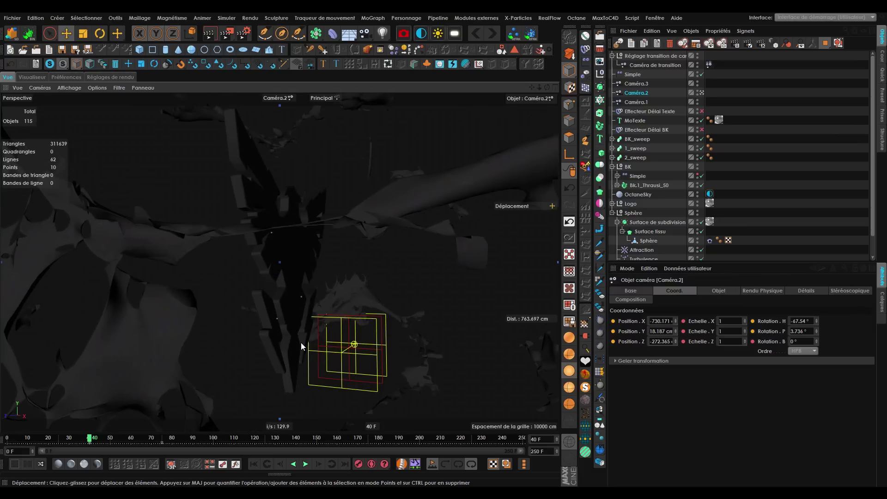
click(308, 463)
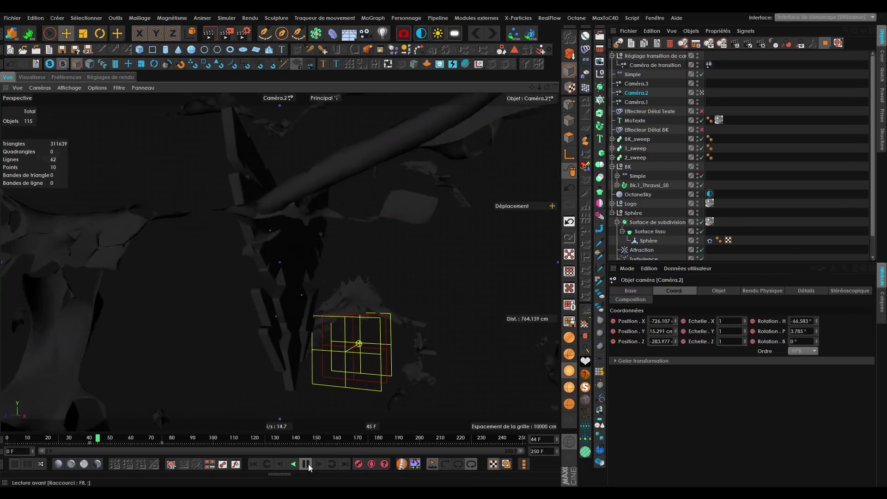
click(306, 464)
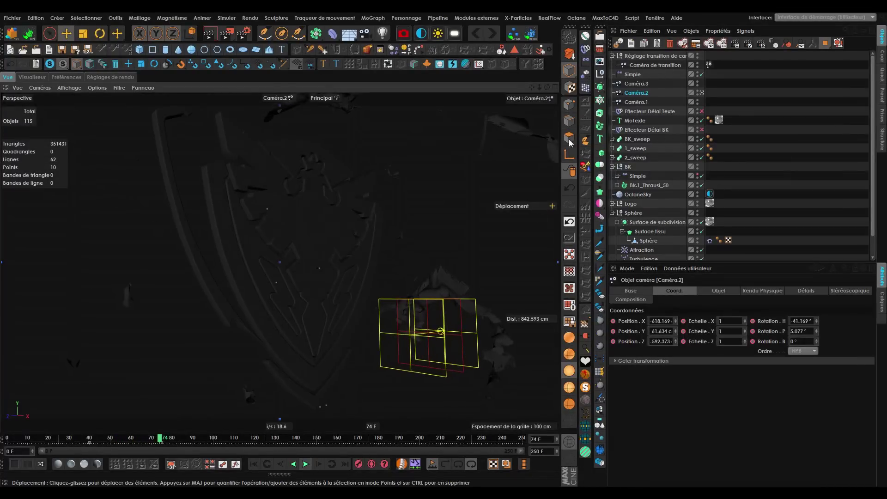
Play back Caméra.3's move through its own view, and shift its first keyframe to frame 70.
click(701, 85)
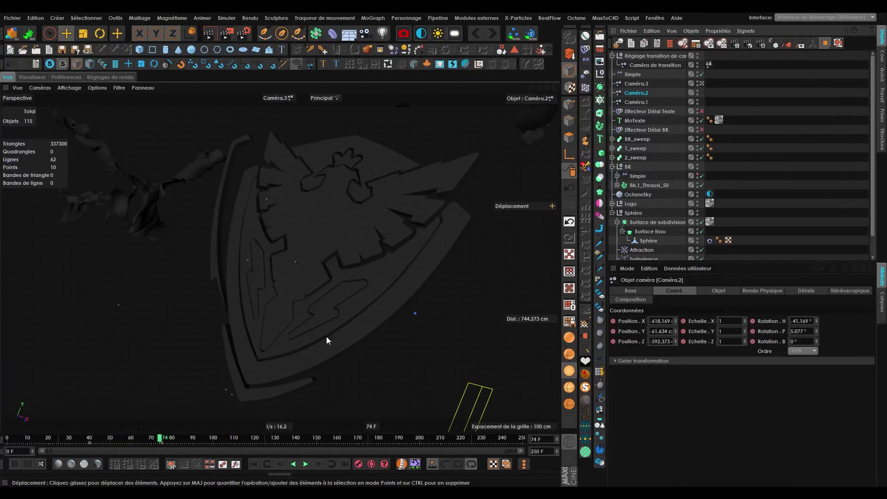
click(307, 463)
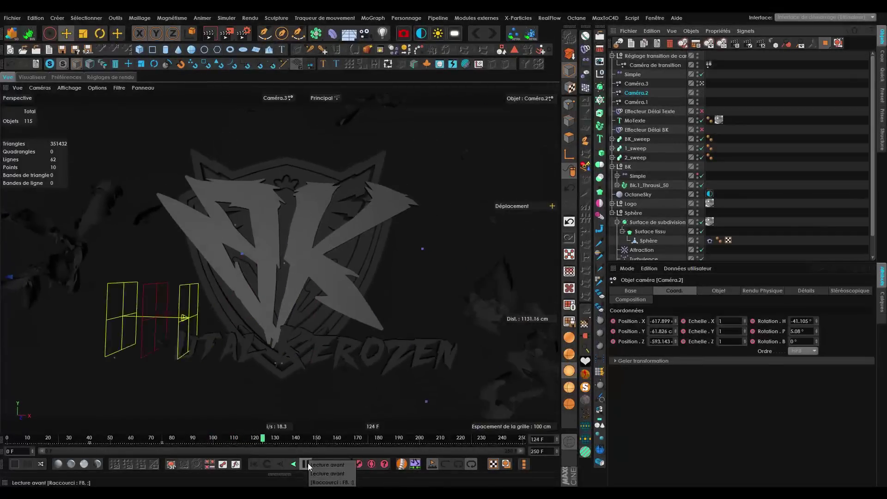
click(307, 464)
click(640, 85)
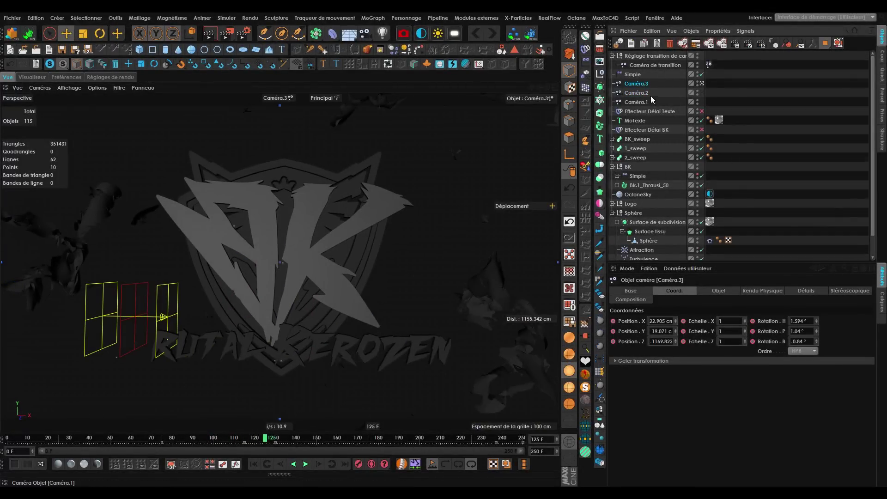
click(161, 438)
click(165, 442)
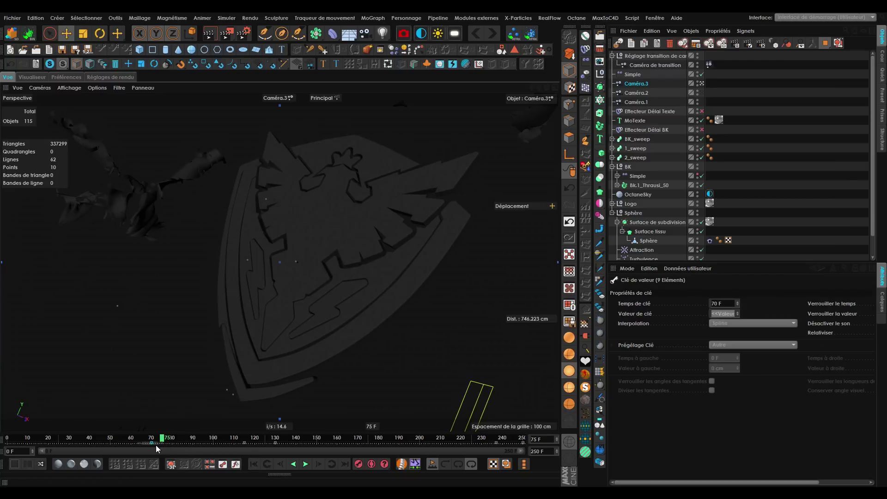
Move Caméra.2's last keyframe to frame 80 and scrub through its view to check the timing.
click(639, 93)
drag(167, 444, 151, 443)
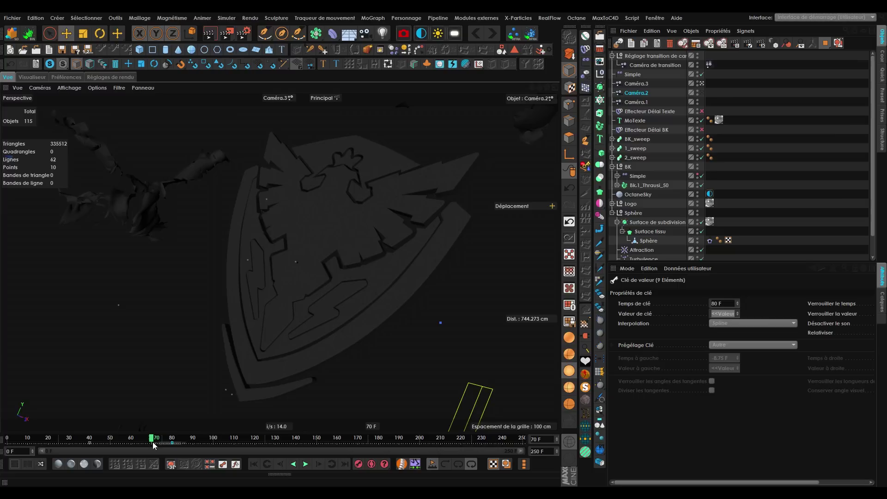
click(702, 93)
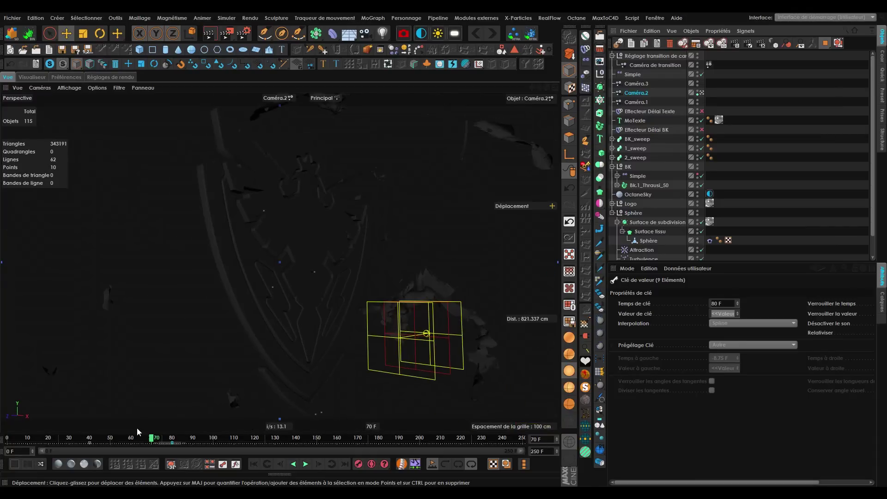
mouse_move(109, 442)
mouse_down()
mouse_move(92, 442)
mouse_move(175, 448)
mouse_move(88, 443)
mouse_move(253, 444)
mouse_move(245, 443)
mouse_up()
Compare the keyframe timing of Caméra.2 and Caméra.3 with the transition's Mixer keyframes at frames 70 and 75.
click(645, 86)
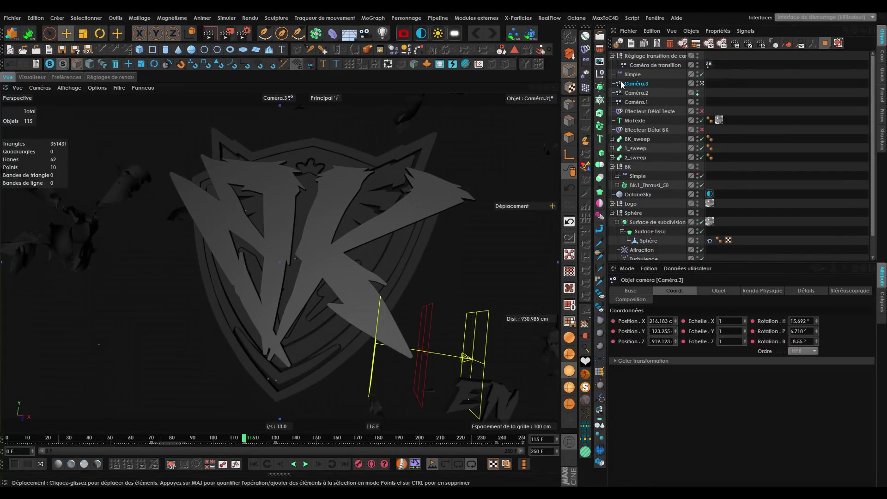
click(709, 65)
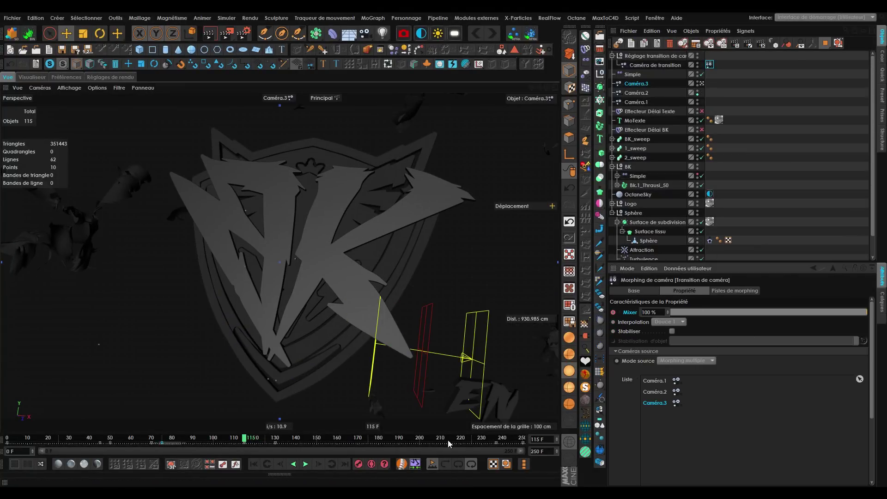
click(270, 463)
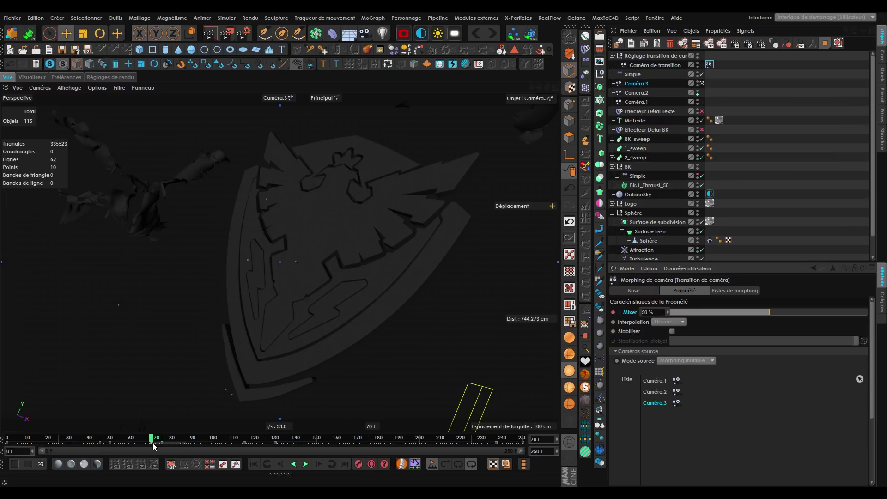
mouse_move(153, 442)
mouse_down()
mouse_move(179, 442)
mouse_move(145, 441)
mouse_move(156, 441)
mouse_up()
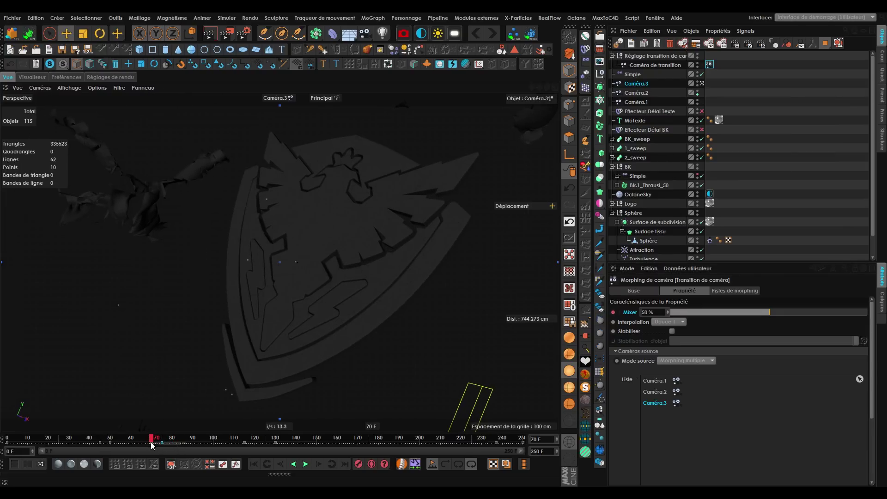
click(636, 93)
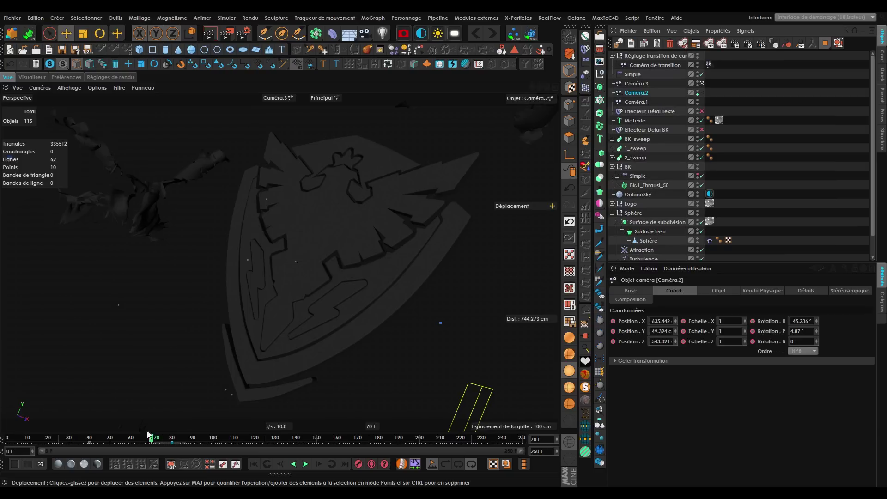
click(701, 111)
click(710, 64)
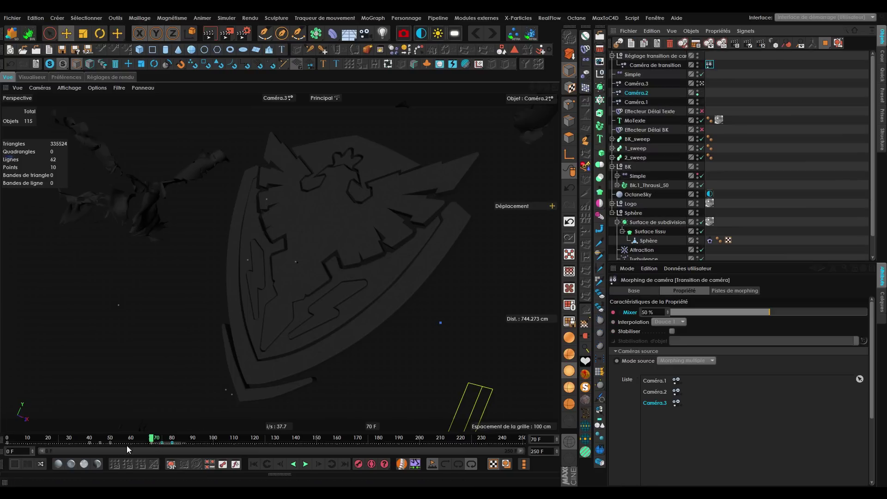
click(161, 438)
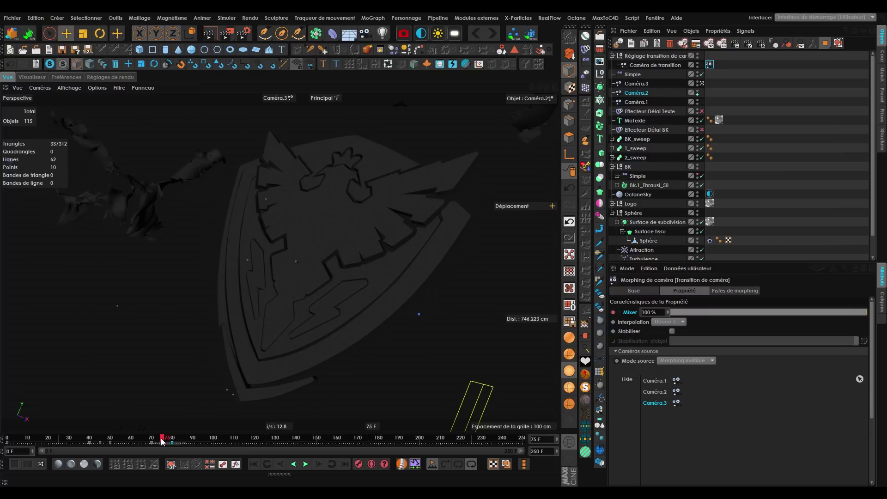
click(642, 84)
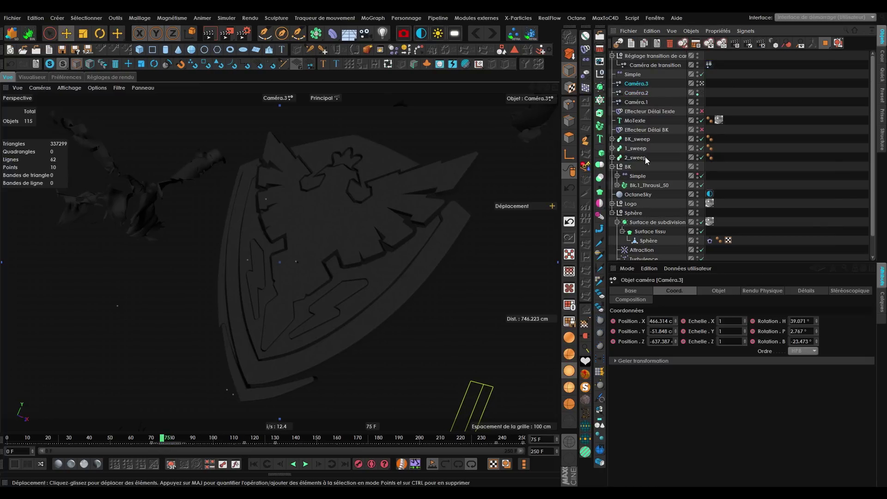
Look through Caméra de transition and replay the blend from Caméra.2 to Caméra.3 several times.
click(709, 64)
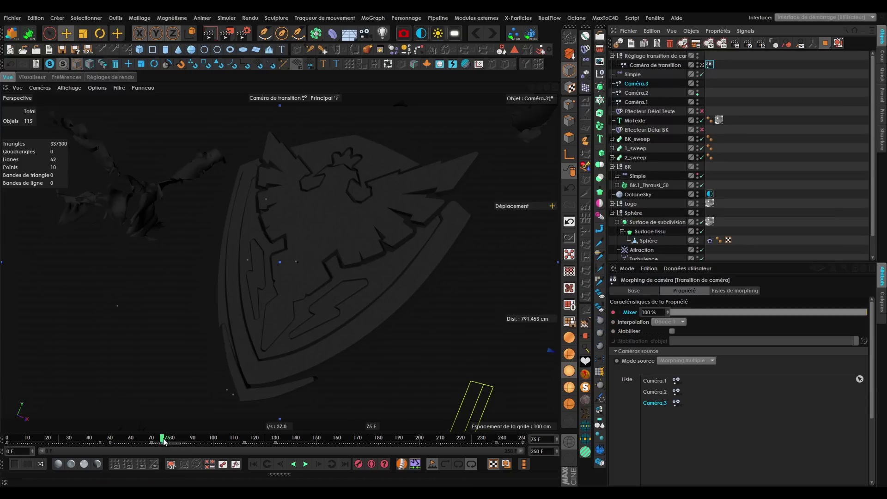
drag(162, 438, 63, 452)
click(305, 464)
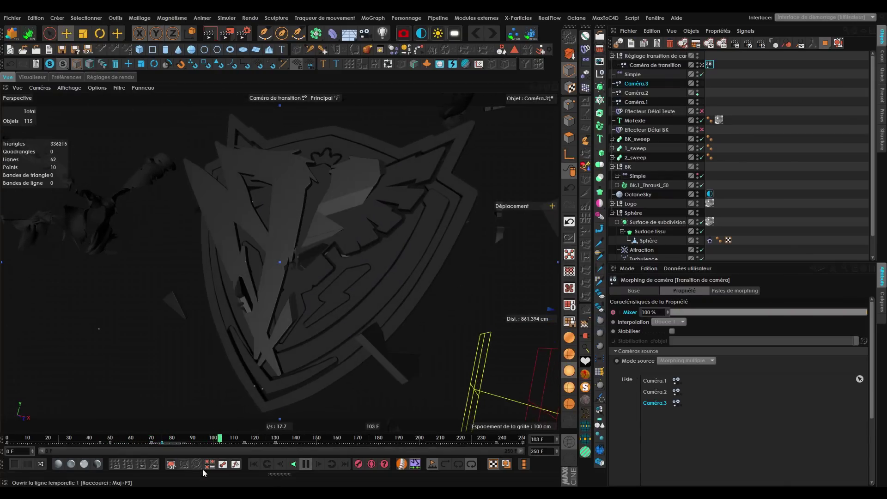
click(144, 438)
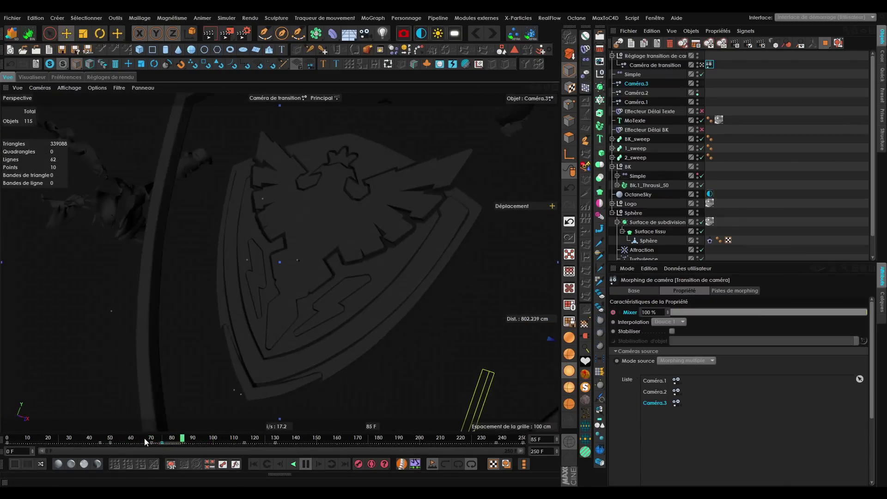
click(139, 439)
click(82, 436)
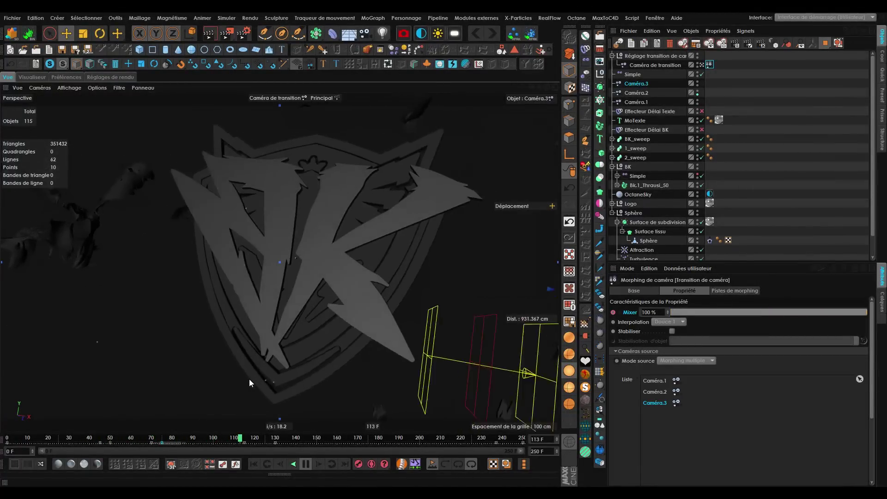
Select all Effecteur Délai objects through the object type filter and enable them together with Activé.
click(734, 174)
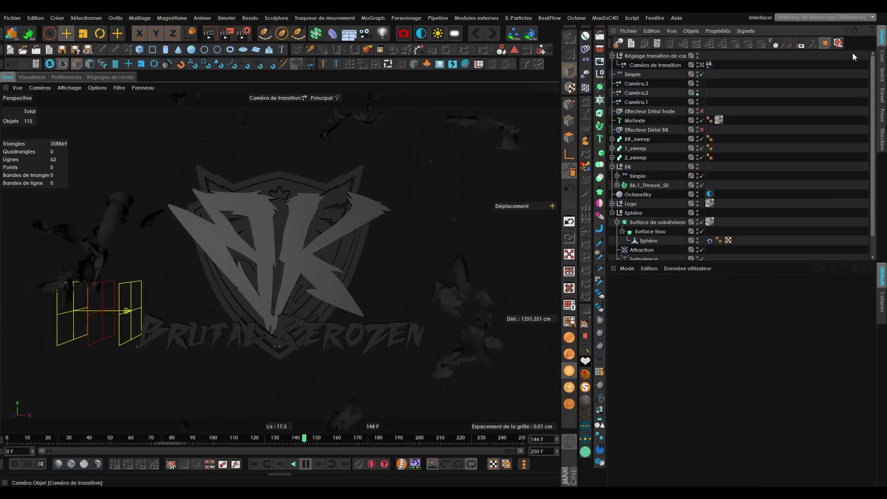
click(863, 31)
click(640, 88)
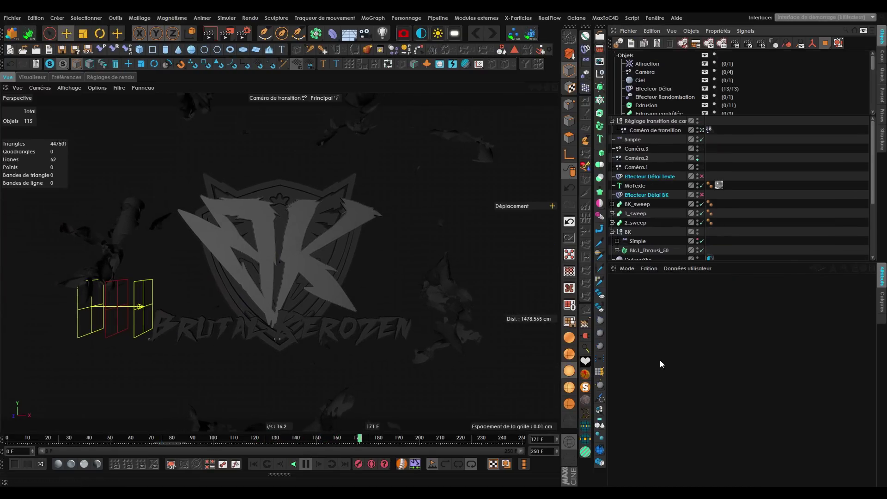
click(627, 269)
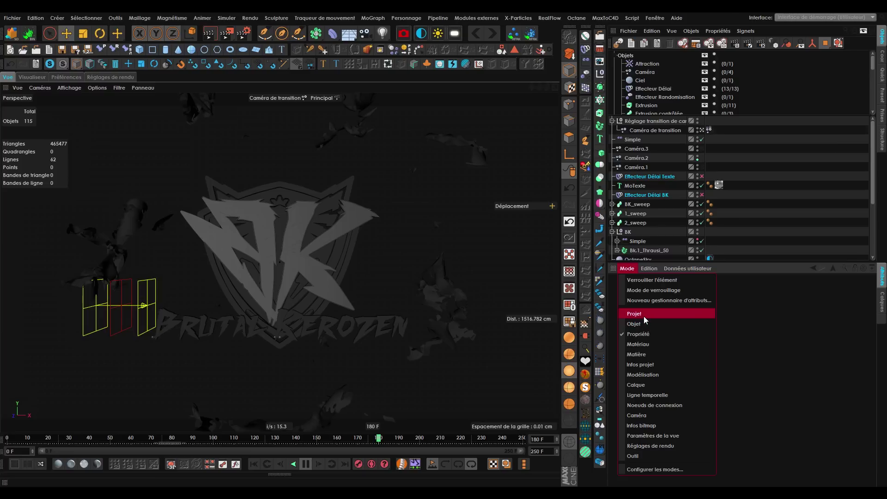
click(644, 323)
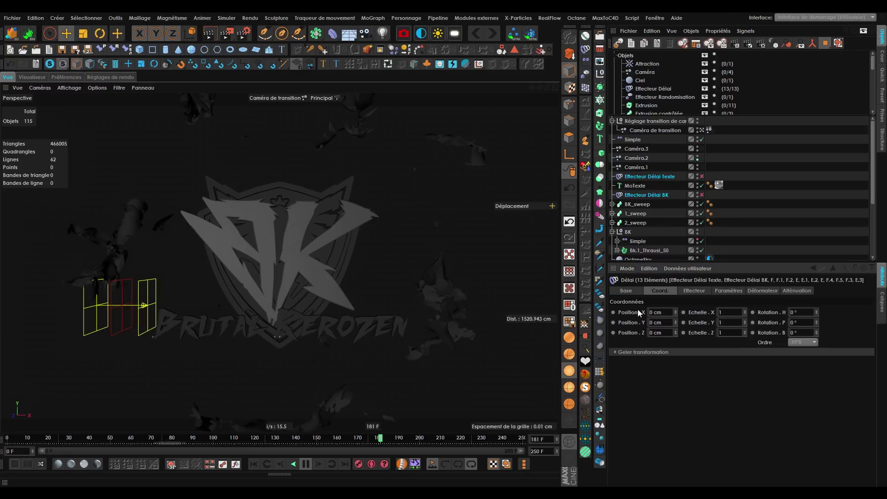
click(634, 291)
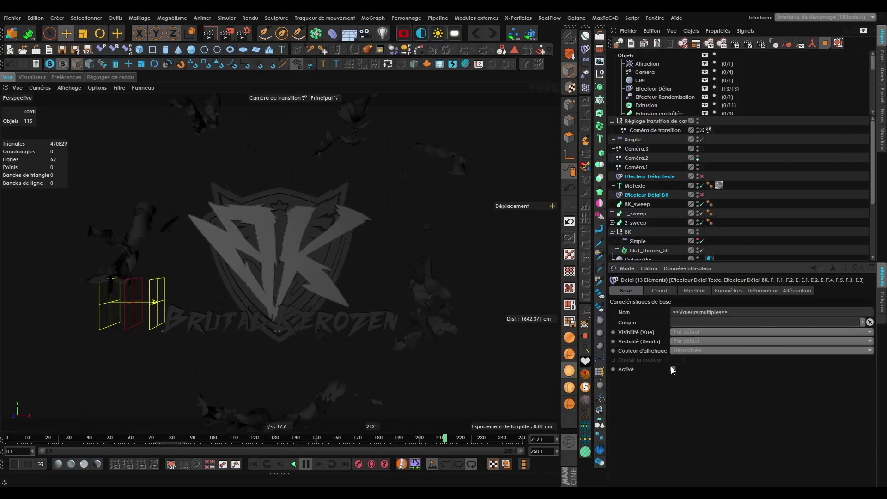
click(729, 250)
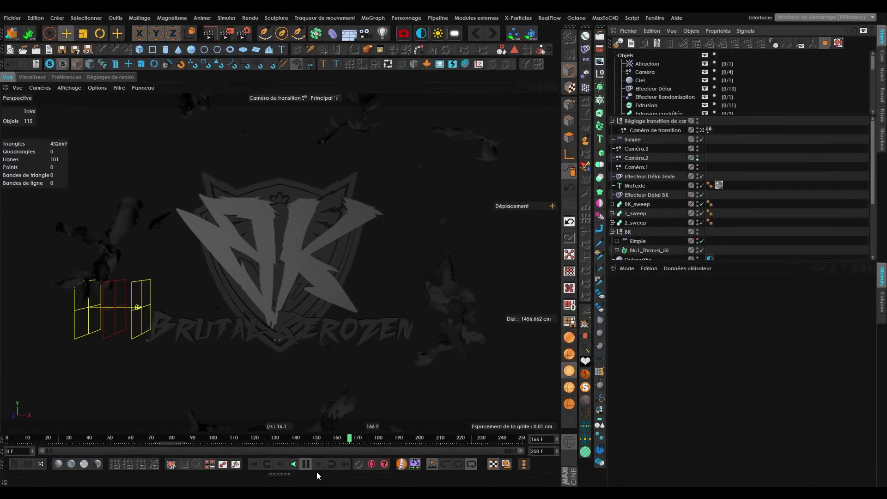
Replay the logo animation through Caméra de transition with the delay effectors active.
click(305, 464)
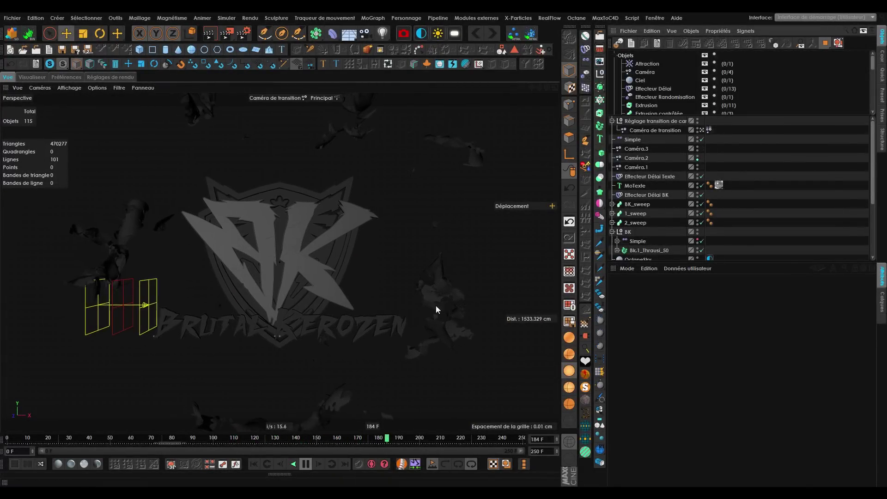
click(307, 465)
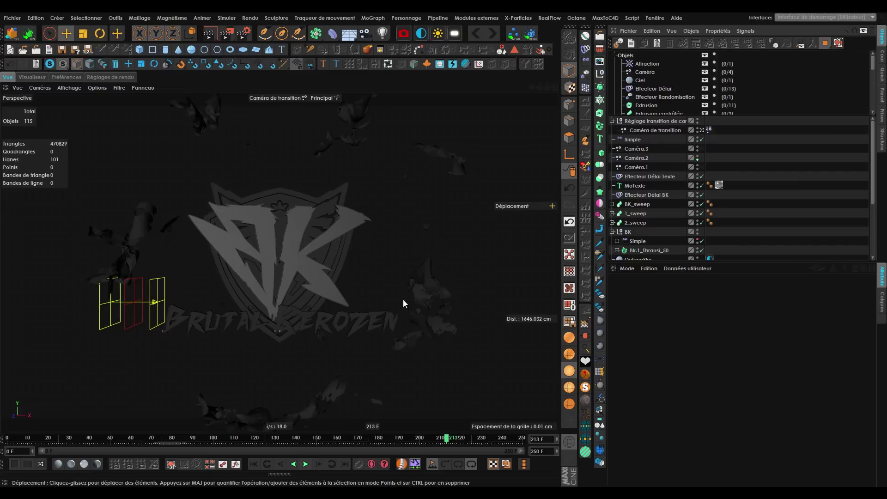
click(304, 464)
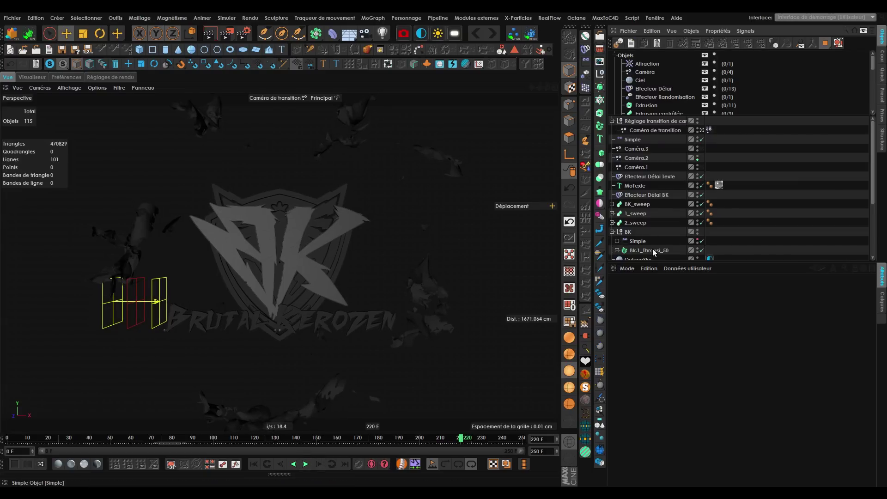
Empty the sphere's cloth cache and keyframe the Turbulence Intensité from 5 cm at frame 0 to 400 cm at frame 250.
scroll(653, 248, down, 5)
click(709, 218)
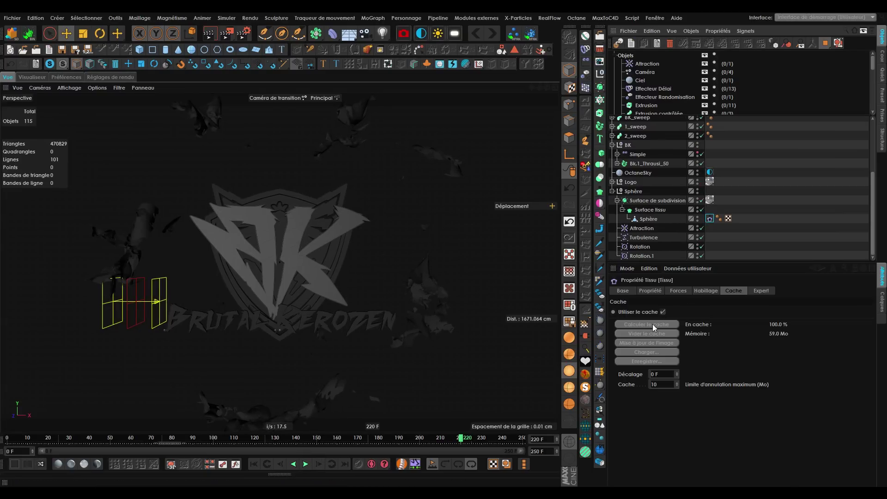
click(644, 238)
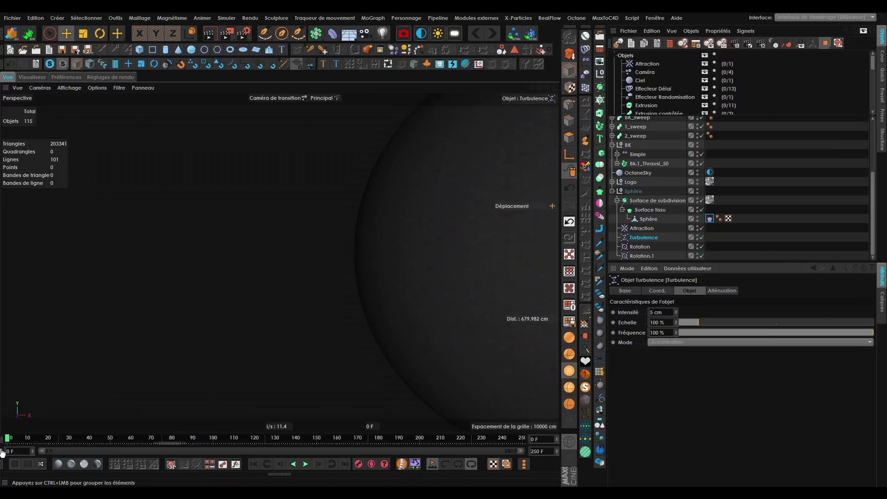
ctrl+click(613, 313)
click(522, 439)
drag(665, 313, 478, 355)
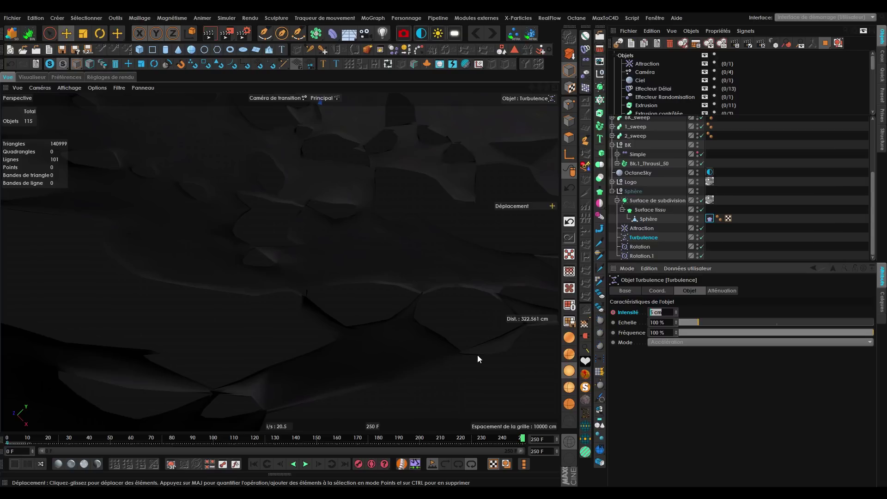
text(400)
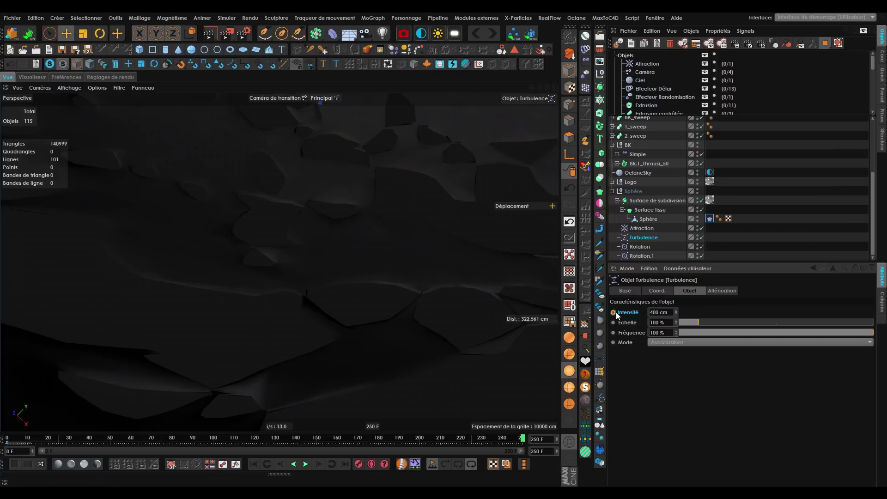
Play the simulation from the start and scrub back to about frame 150 to check how the debris scatters.
click(255, 464)
click(305, 464)
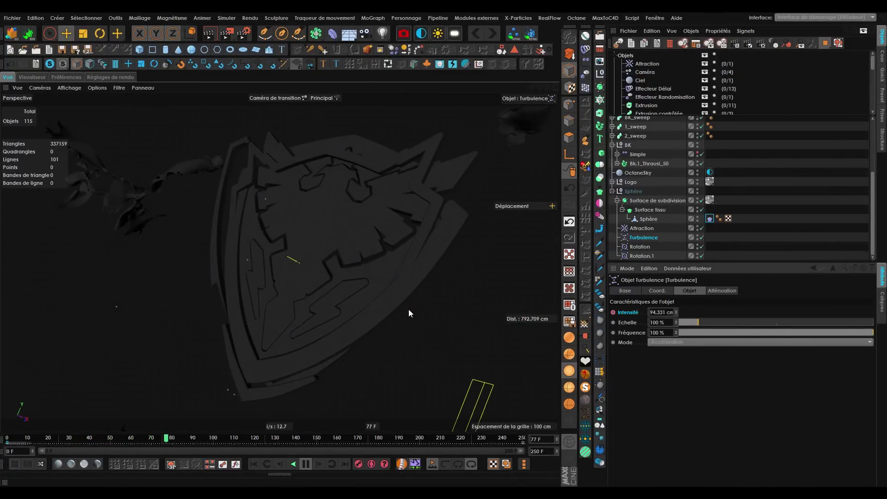
click(304, 465)
drag(344, 437, 317, 437)
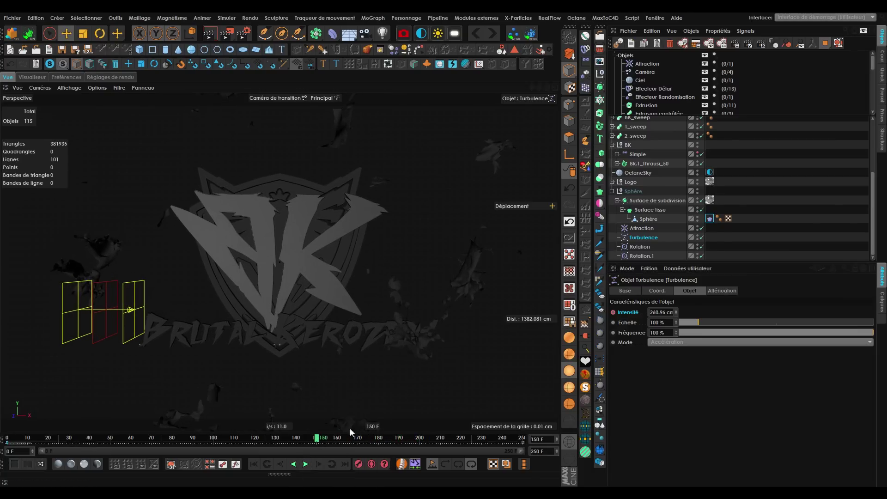
Calculate the cloth cache of the sphere's Tissu tag again.
click(709, 222)
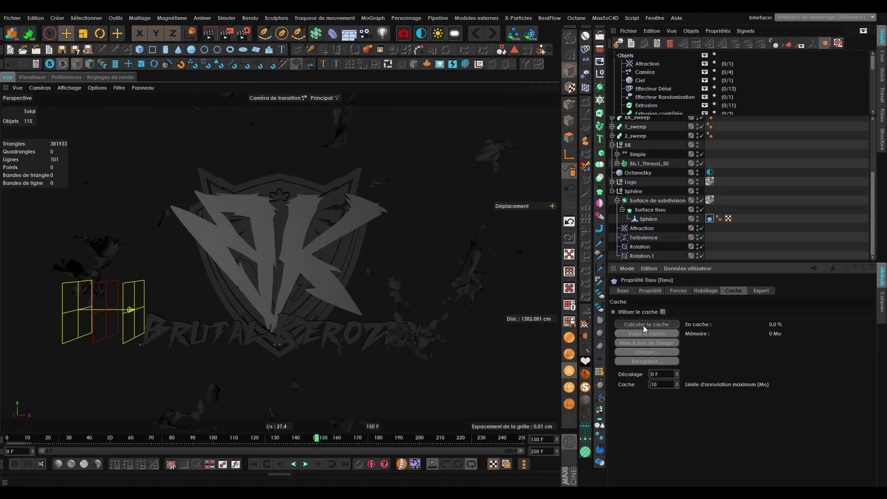
click(644, 324)
click(446, 285)
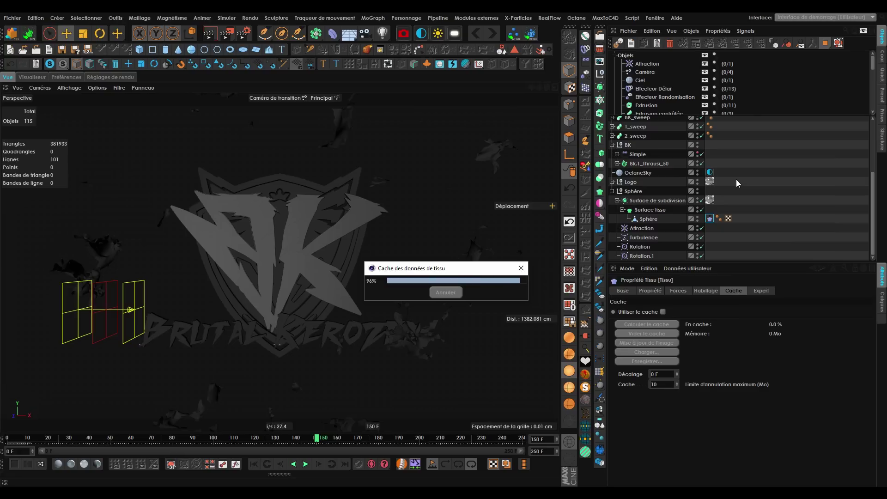
Play back the animation with the recalculated cloth cache to review the debris motion.
click(306, 464)
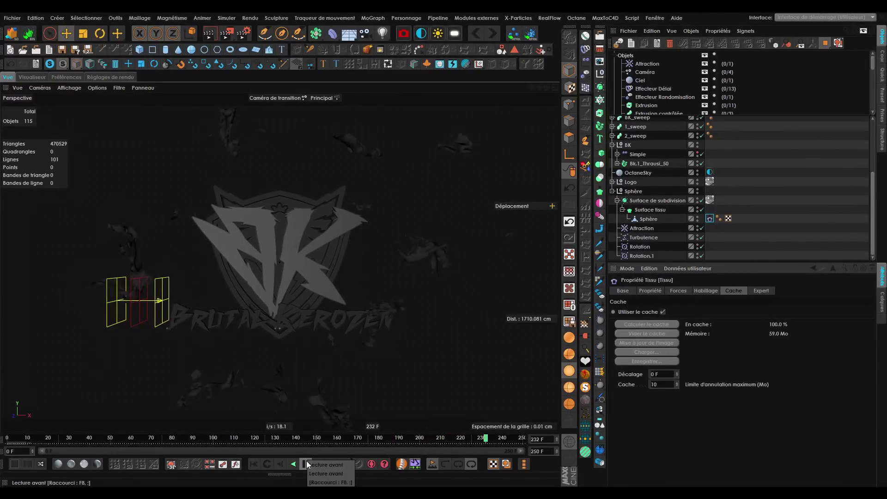
click(306, 463)
click(307, 463)
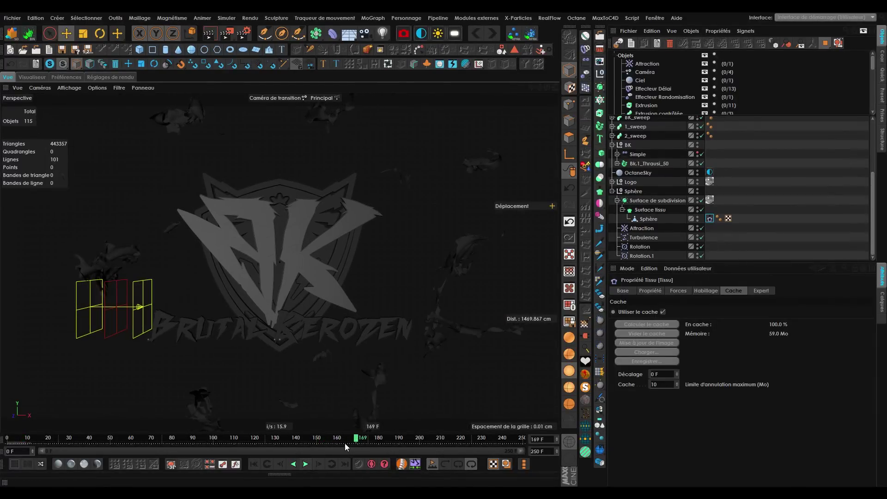
Move to frame 131 and start an Octane Live Viewer render, with the scene's materials displayed alongside.
drag(345, 442, 277, 441)
click(570, 237)
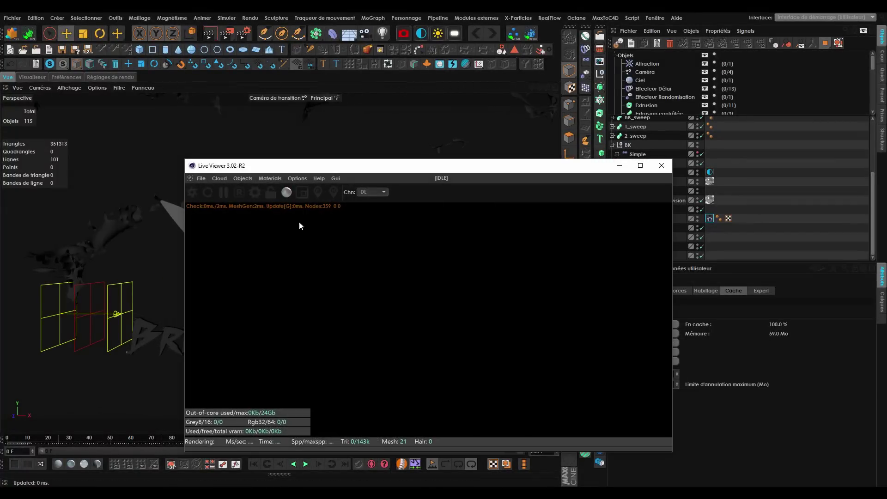
drag(268, 161, 593, 156)
click(236, 482)
click(237, 476)
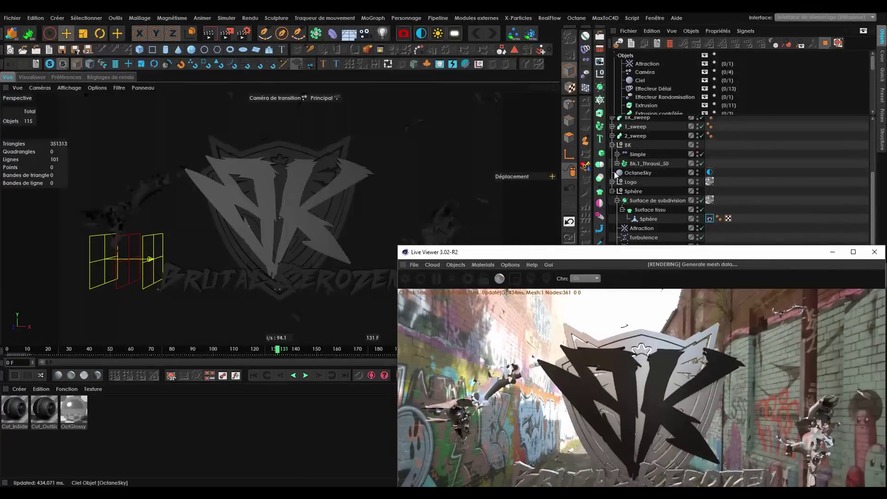
Expand Bk.1_Thrausi_50 and delete the Cut_OutSide texture tags from all of its pieces.
click(617, 164)
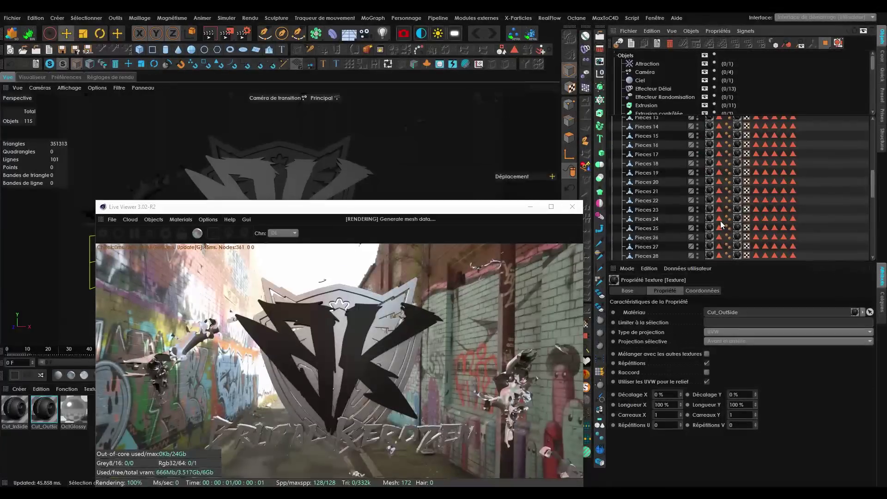
scroll(720, 231, down, 10)
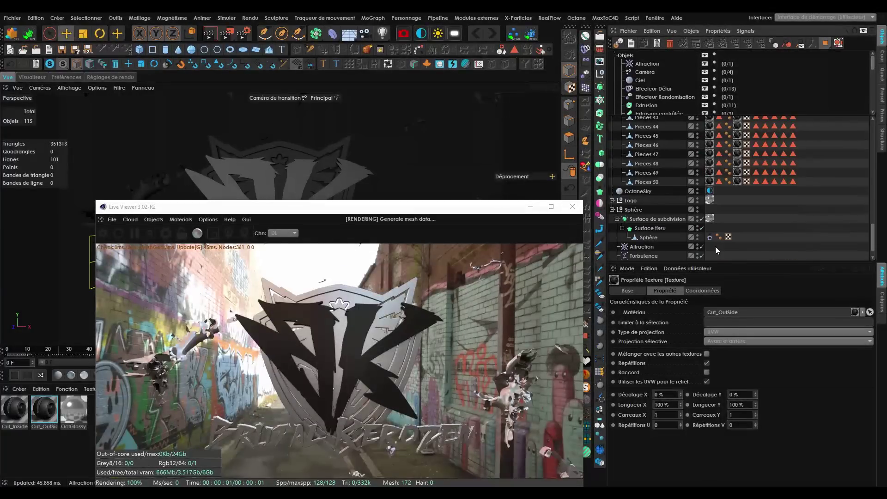
key(Delete)
click(710, 182)
key(Delete)
Remove the Cut_InSide texture tags from all pieces and apply the OctGlossy material to Bk.1_Thrausi_50.
click(728, 182)
scroll(729, 199, up, 10)
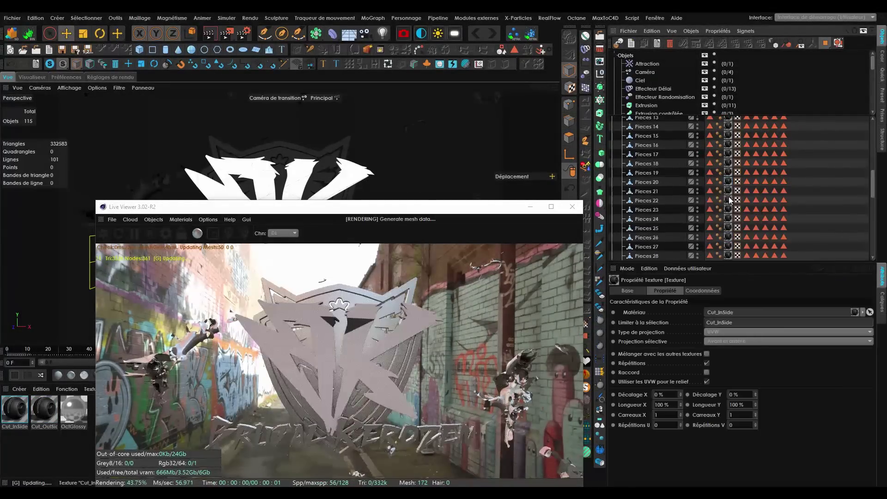
scroll(730, 199, up, 5)
shift+click(728, 227)
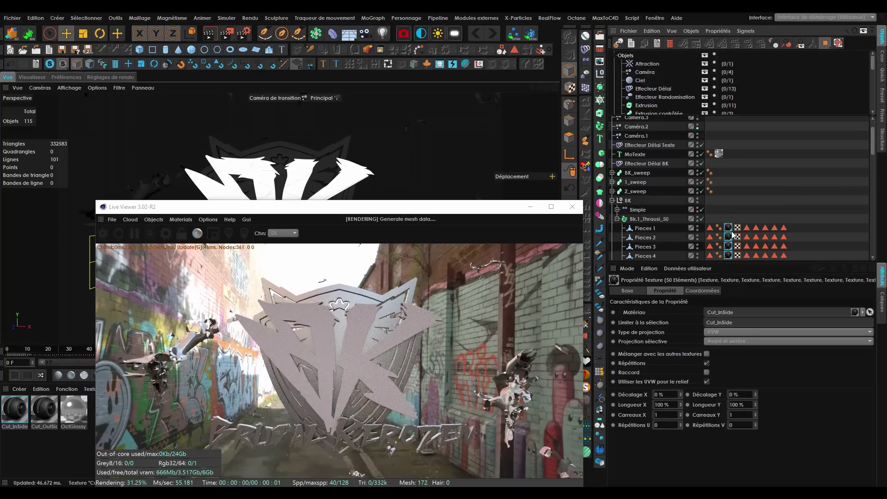
drag(194, 209, 371, 205)
mouse_move(79, 412)
mouse_down()
mouse_move(529, 319)
mouse_move(514, 337)
mouse_up()
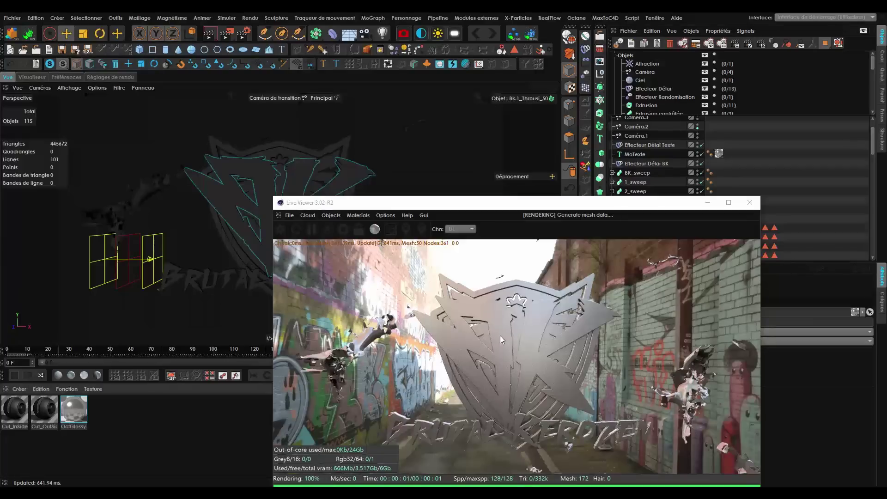
Delete the unused materials and duplicate OctGlossy for a second variant.
right_click(71, 416)
click(94, 461)
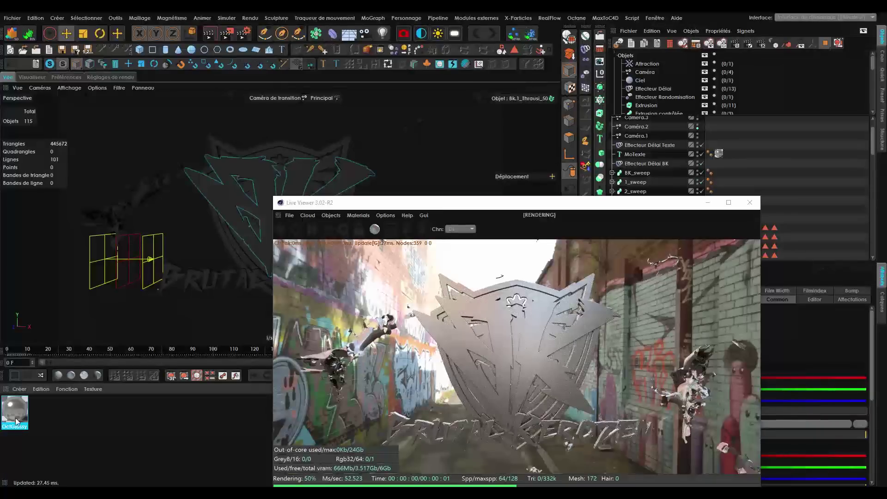
ctrl+drag(16, 420, 44, 416)
drag(394, 204, 505, 122)
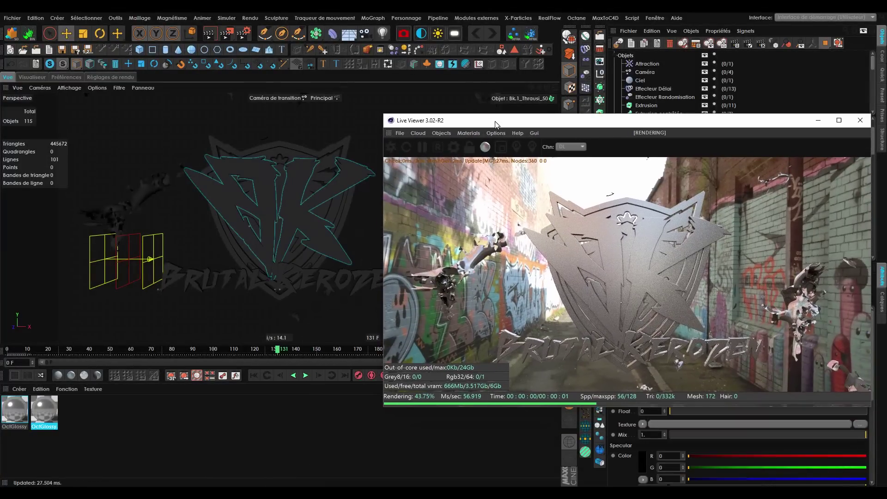
Set the diffuse color of OctGlossy.1 to a dark grey with 15% brightness.
double_click(44, 410)
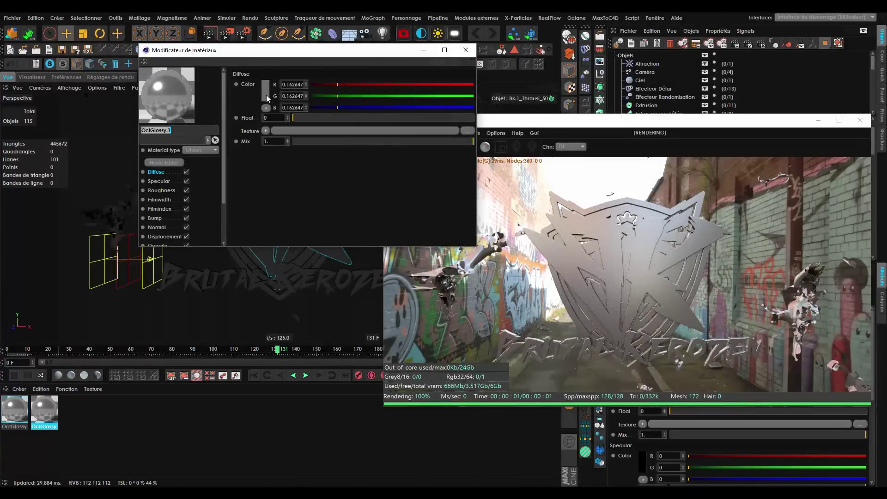
click(266, 95)
click(249, 114)
click(248, 130)
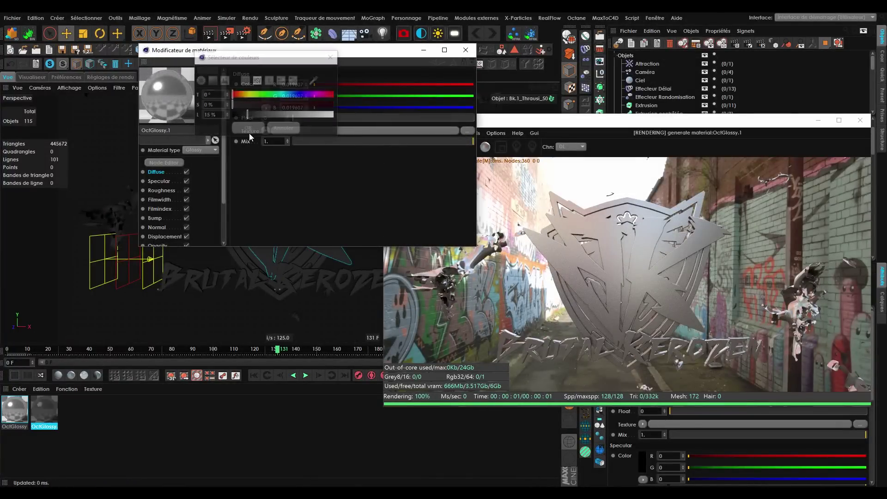
Set the OctGlossy diffuse color to a brownish orange with hue 39°, saturation 100% and brightness 36%.
click(15, 405)
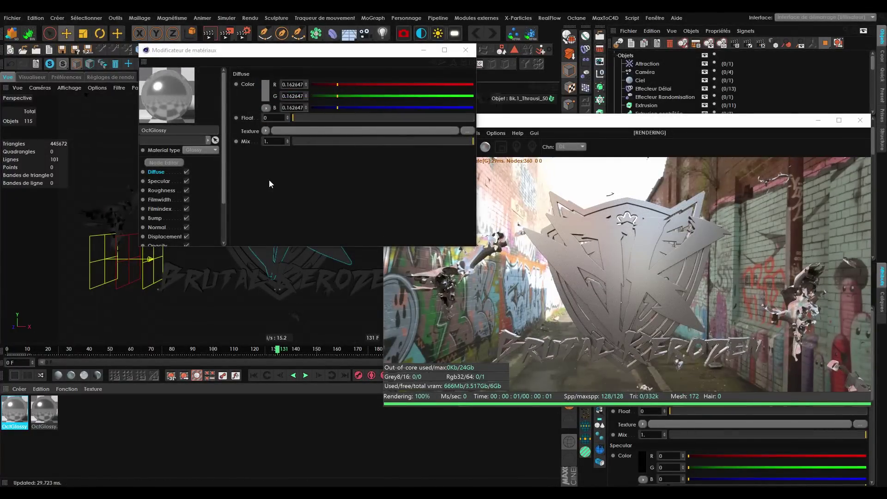
click(267, 93)
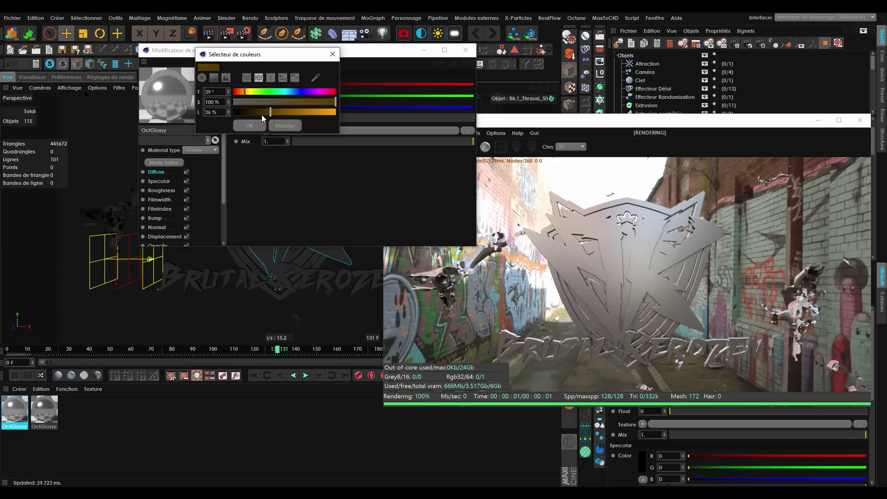
click(250, 125)
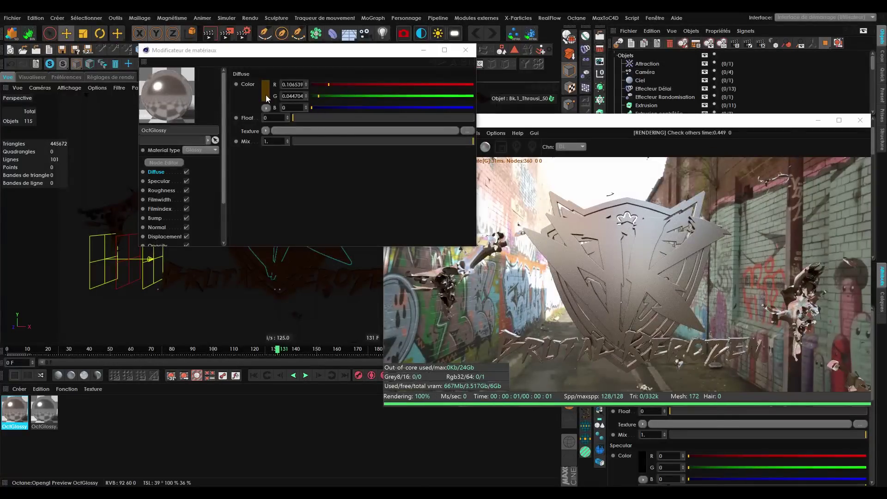
click(266, 93)
click(254, 128)
Set the index of the OctGlossy material to 2.015.
scroll(168, 227, down, 3)
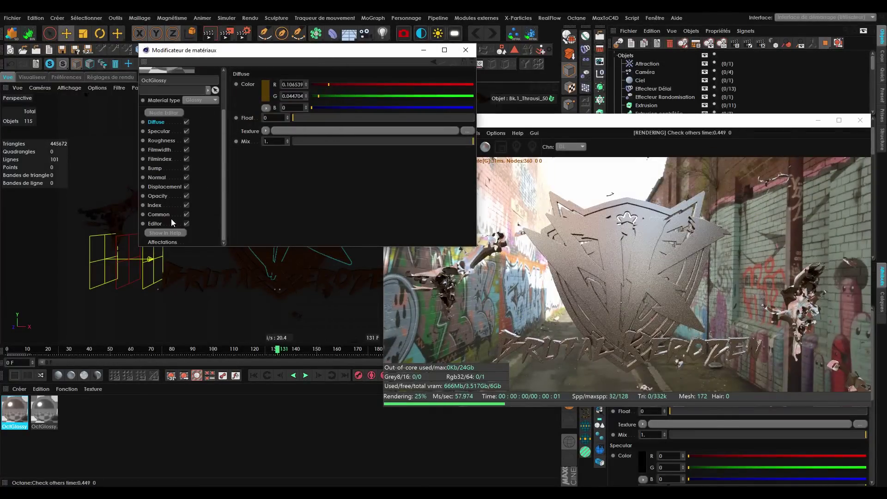
click(160, 205)
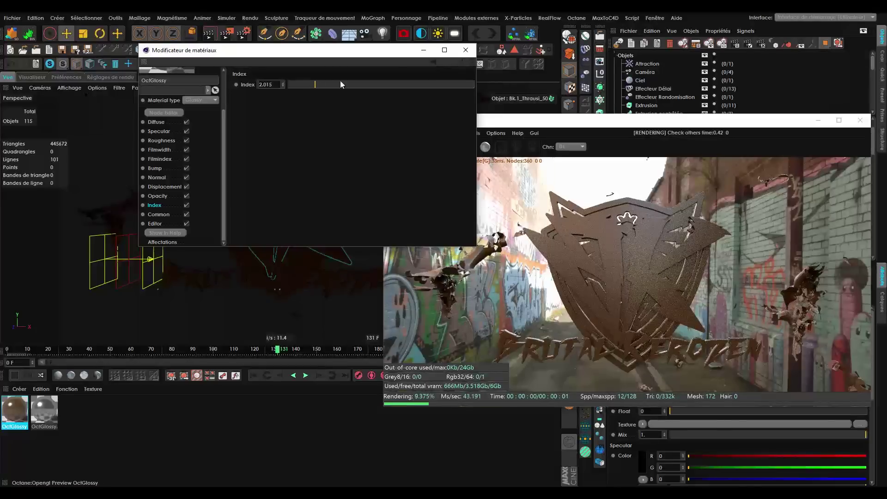
click(166, 113)
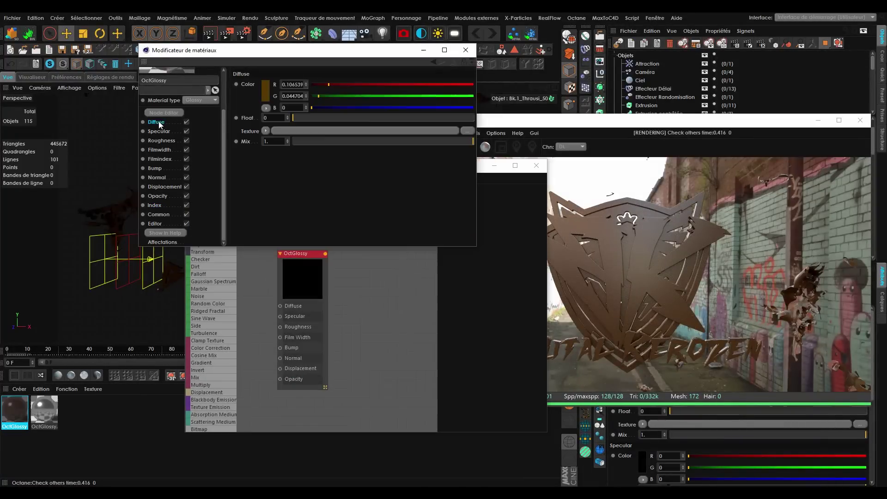
Set the OctGlossy diffuse color to a light brown with hue 32.709°, saturation 56% and brightness 67%, and close the material windows.
click(262, 89)
drag(276, 103, 295, 106)
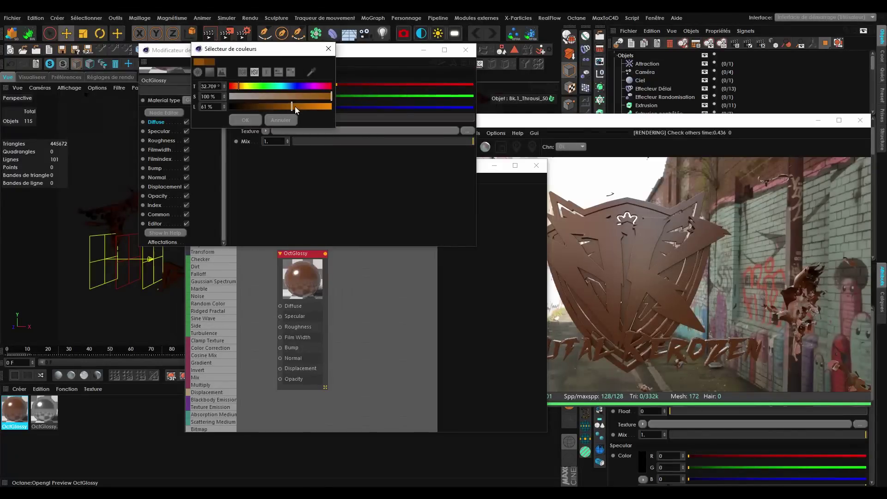
click(253, 118)
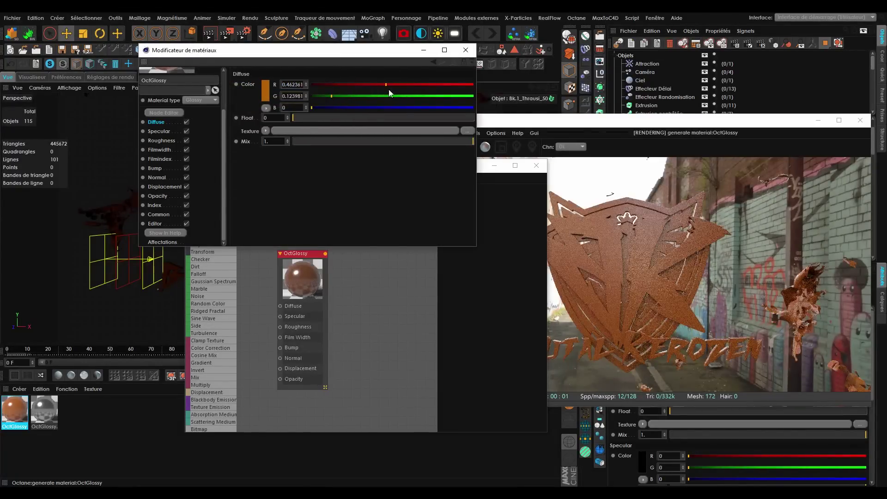
click(267, 96)
drag(292, 102, 298, 114)
click(250, 129)
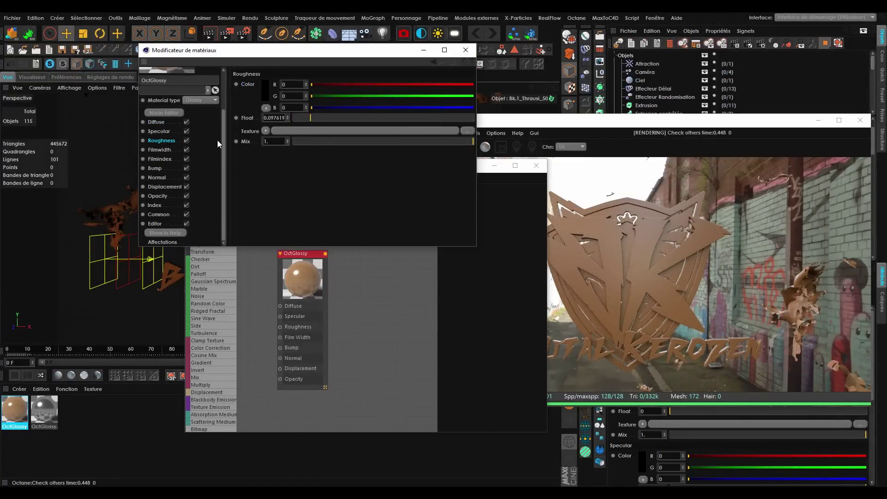
click(465, 50)
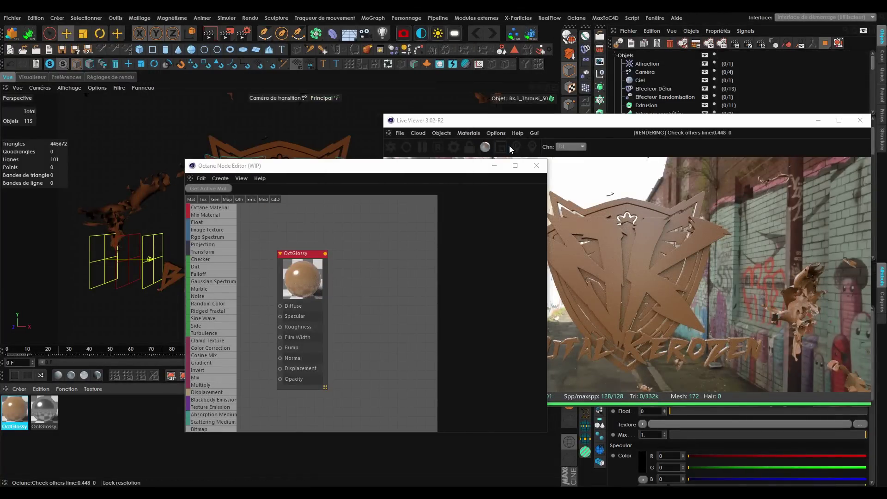
click(535, 166)
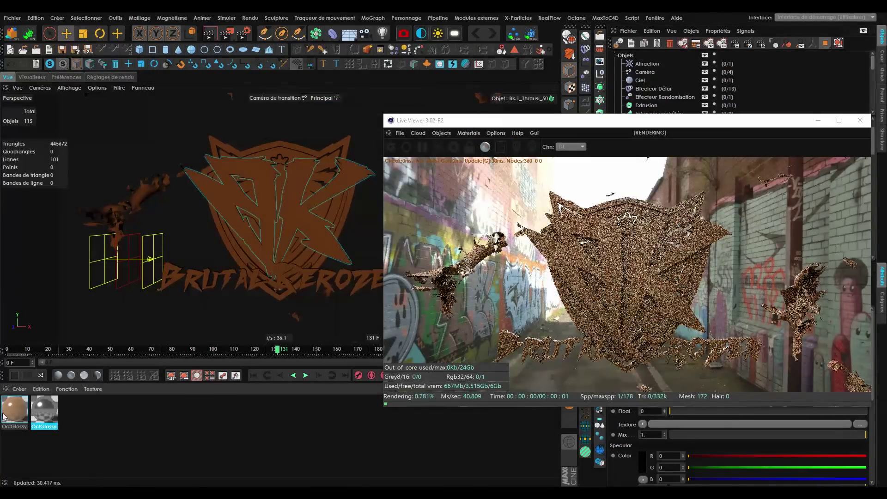
Duplicate the light brown OctGlossy material and set the copy's diffuse color to black.
ctrl+drag(13, 411, 73, 412)
double_click(74, 412)
click(156, 171)
click(267, 90)
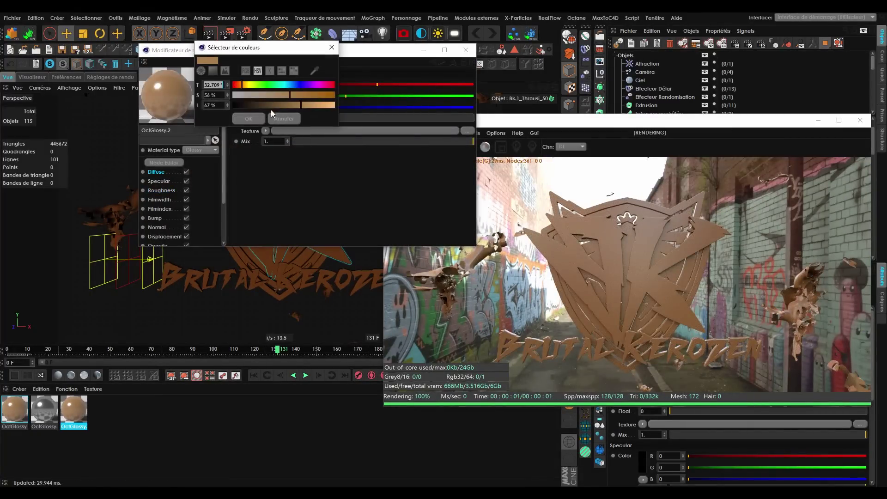
click(241, 120)
Set the diffuse float of OctGlossy.2 to 0.012821, check its index and close the material editor.
click(298, 118)
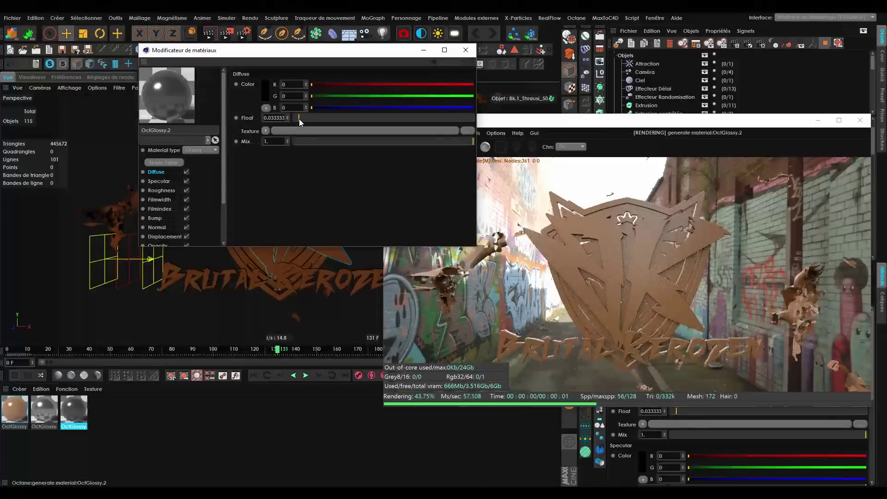
click(295, 118)
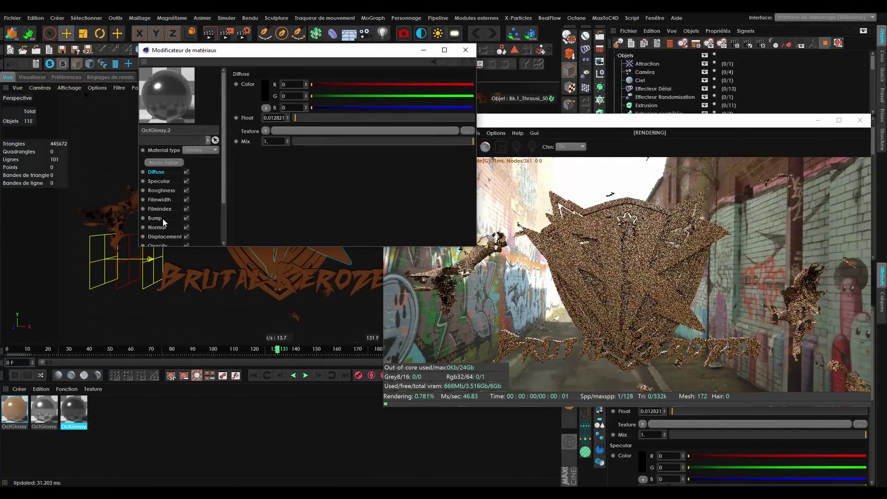
scroll(162, 232, down, 2)
click(161, 205)
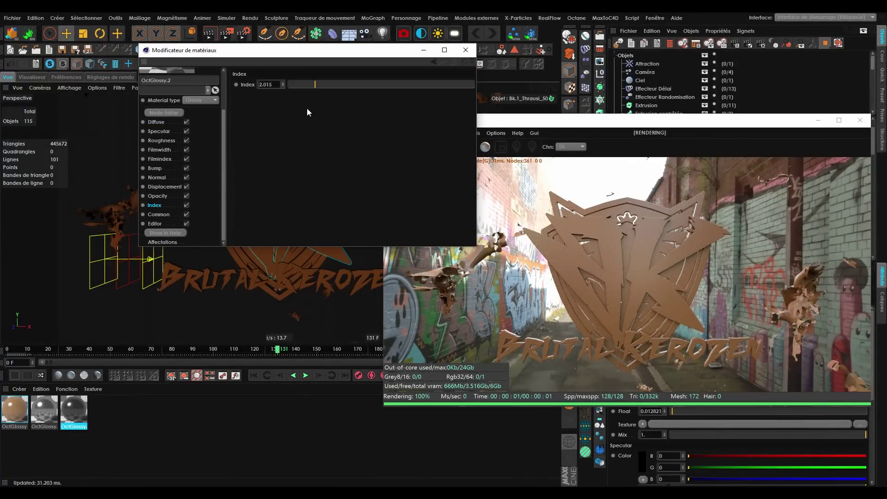
click(465, 50)
Apply OctGlossy.1 to the shield's inner panel and the dark OctGlossy.2 to the letter R of the text, comparing with the reference video.
drag(668, 121, 593, 112)
drag(52, 413, 547, 215)
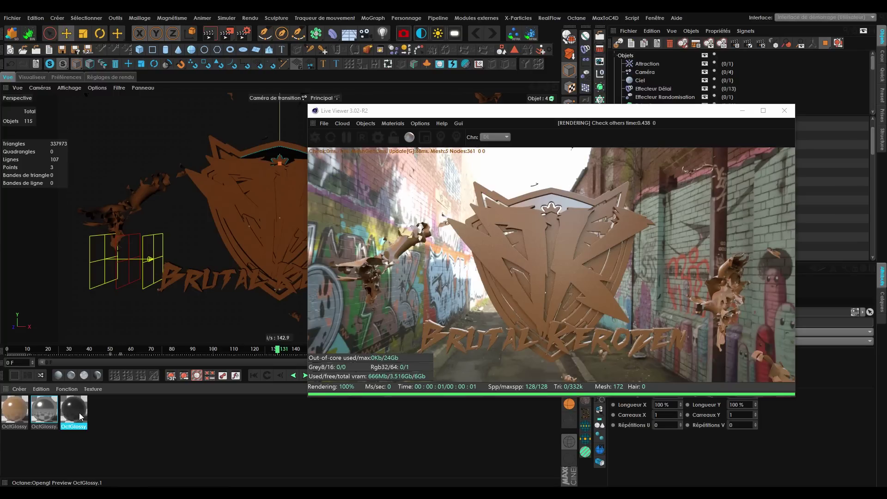
drag(457, 328, 456, 328)
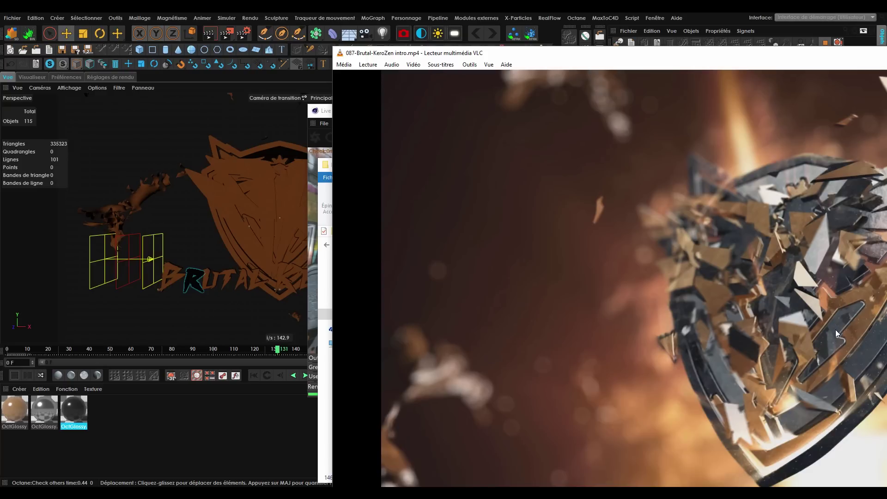
click(264, 250)
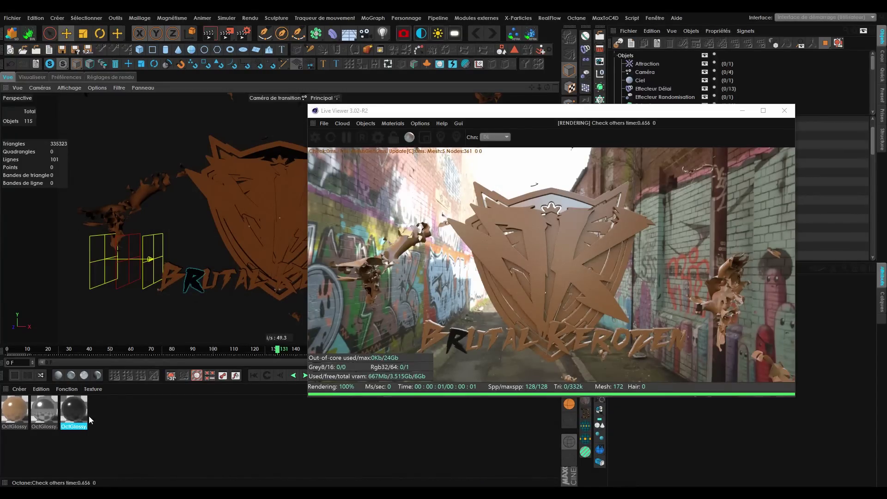
click(119, 410)
click(44, 410)
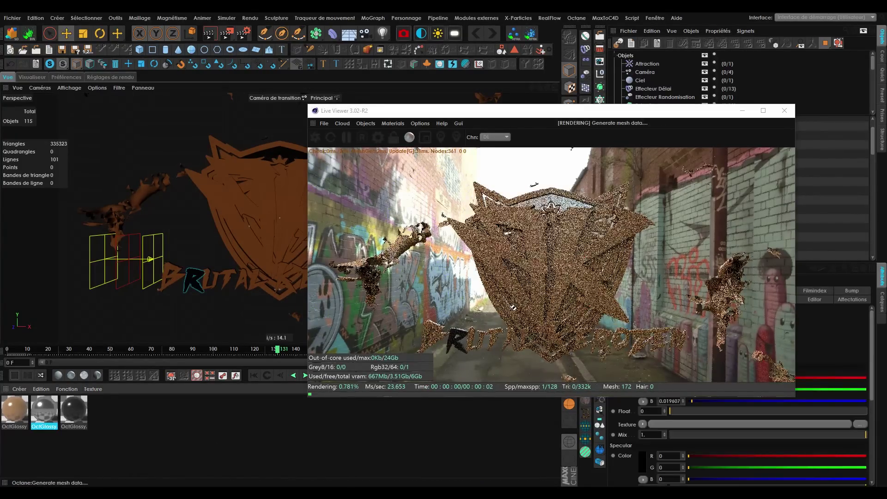
Select all texture tags that use the light brown OctGlossy material and delete them, including those on MoTexte and Bk.1_Thrausi_50.
drag(531, 110, 129, 143)
drag(314, 144, 489, 93)
click(15, 413)
right_click(15, 412)
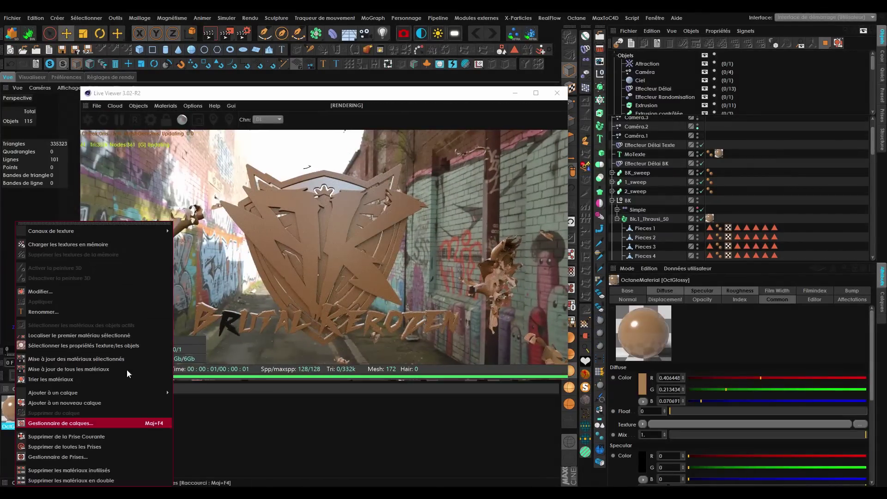
click(178, 417)
right_click(6, 412)
click(74, 346)
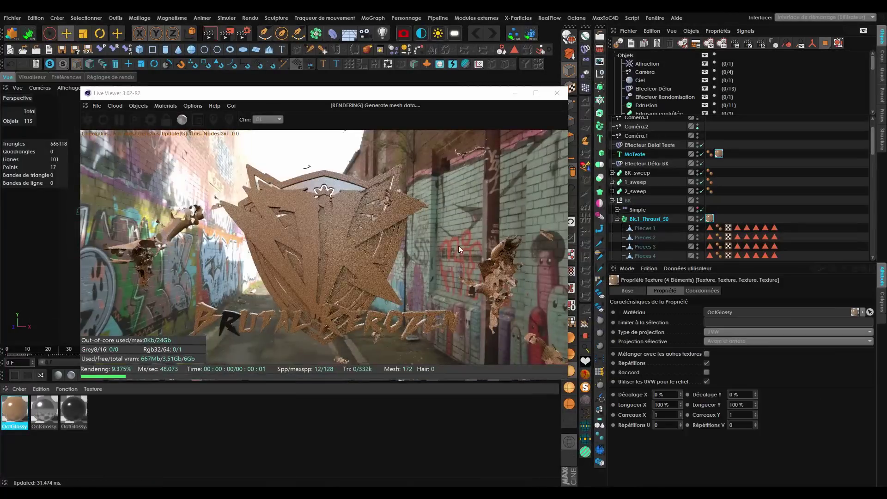
drag(483, 98, 475, 297)
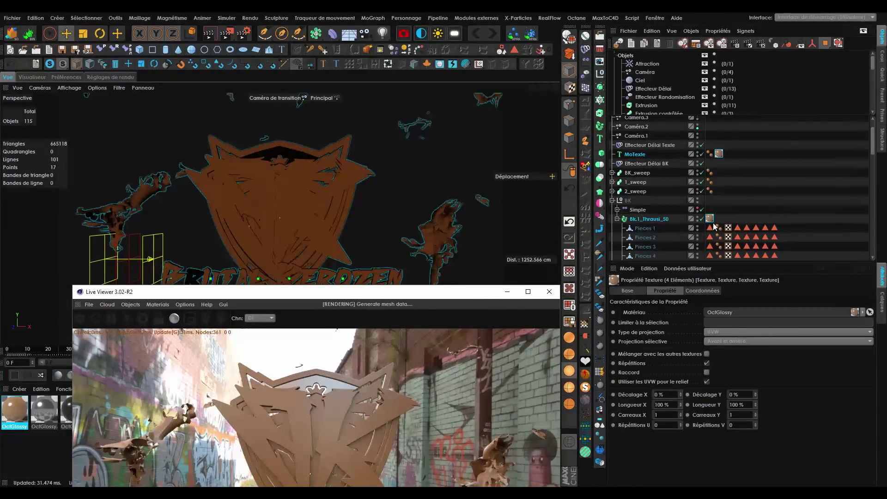
ctrl+click(712, 219)
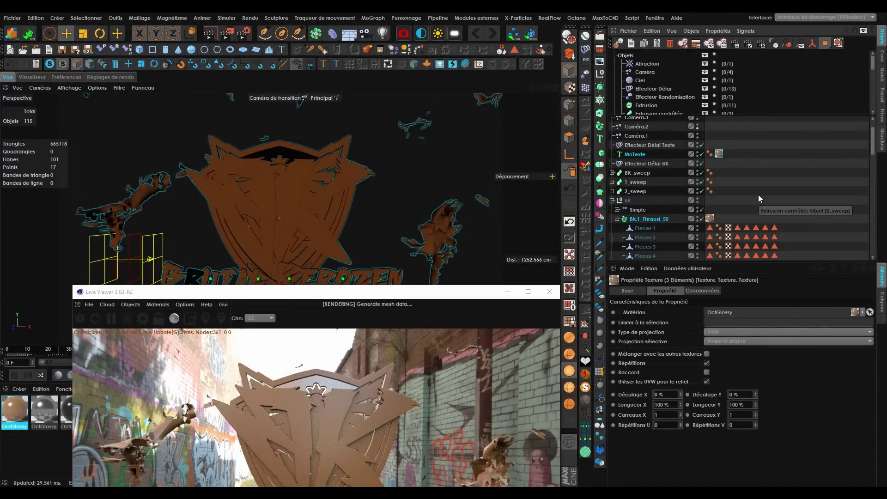
key(Delete)
click(714, 220)
key(Delete)
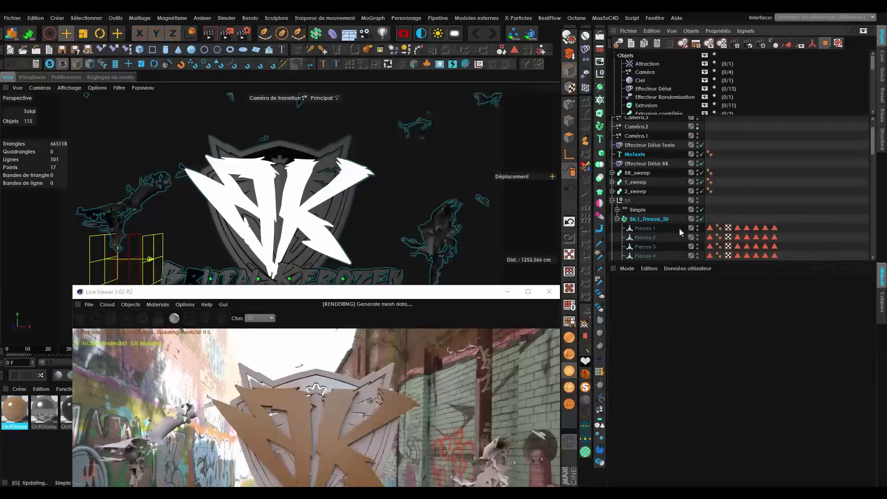
Identify the object behind the Brutal Kerozen lettering from the render and examine MoTexte's tags and settings.
drag(410, 292, 486, 136)
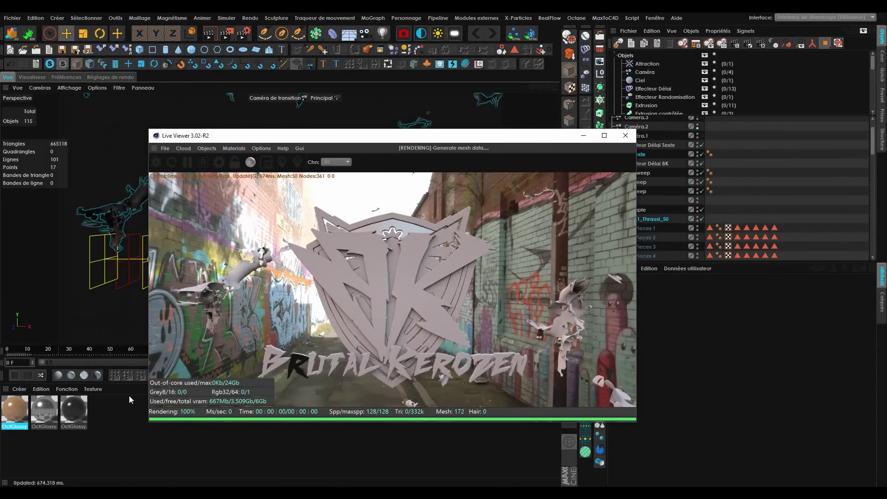
right_click(303, 353)
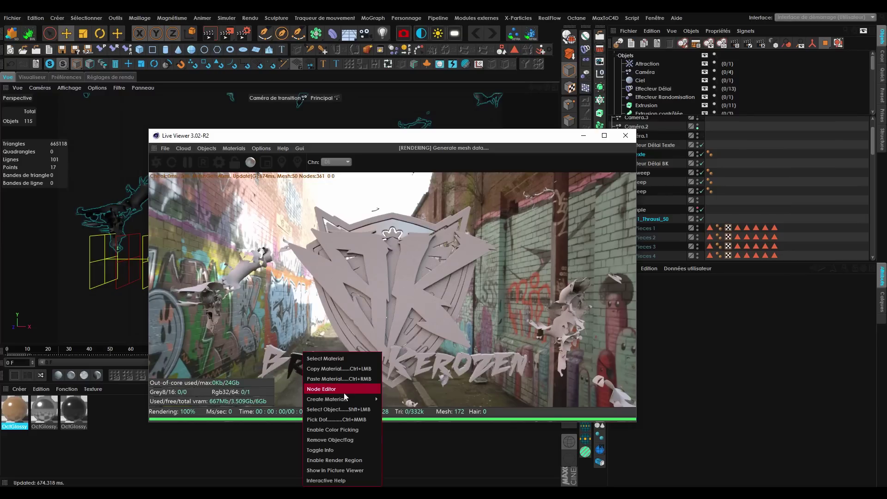
click(342, 409)
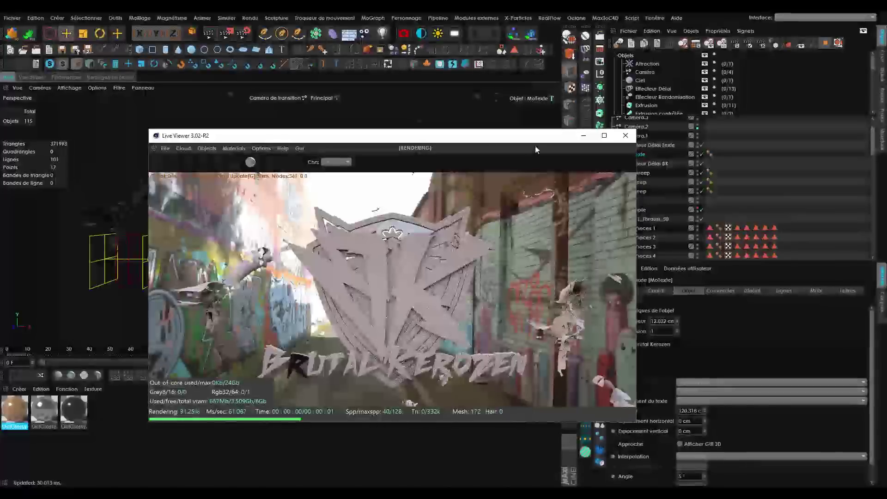
drag(535, 137, 408, 147)
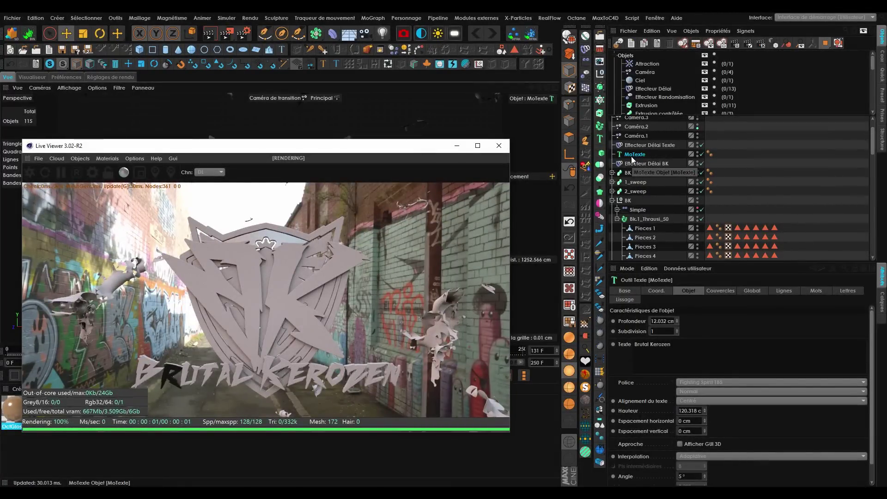
click(631, 157)
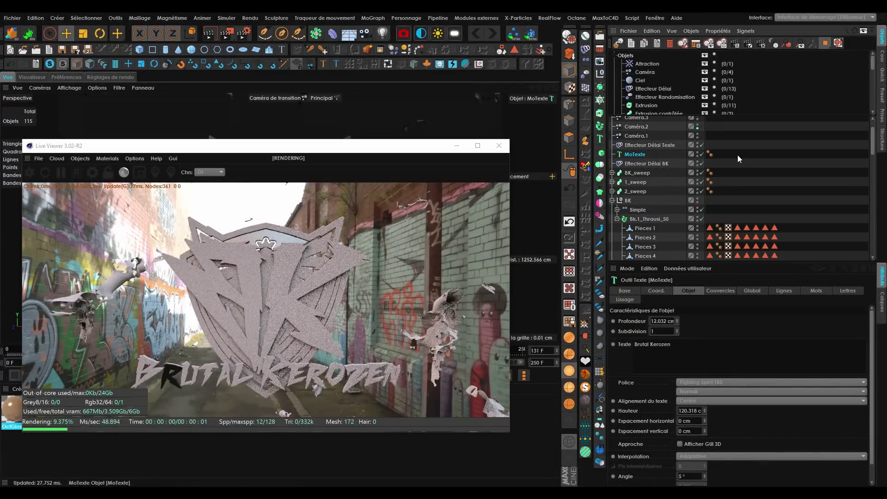
drag(327, 142, 410, 149)
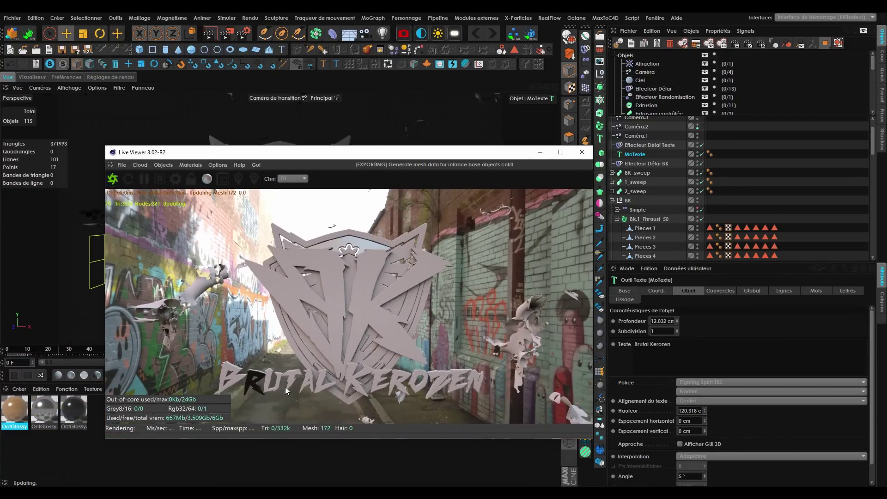
drag(359, 152, 441, 360)
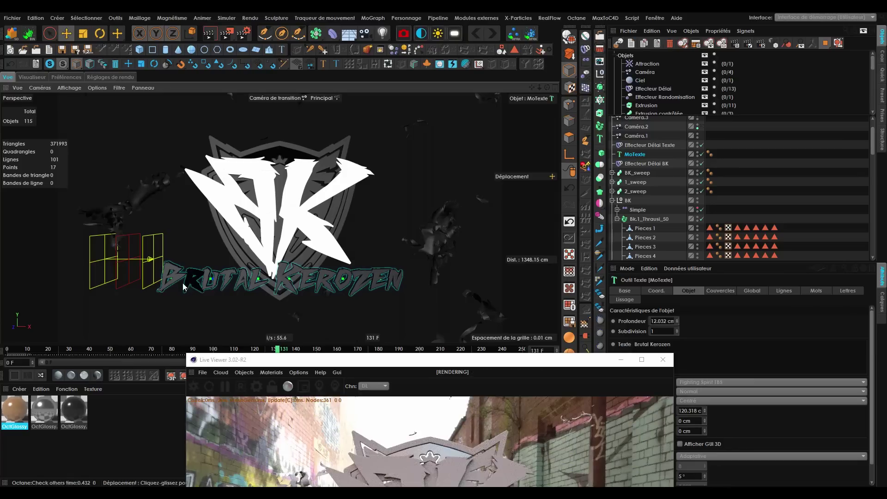
click(735, 163)
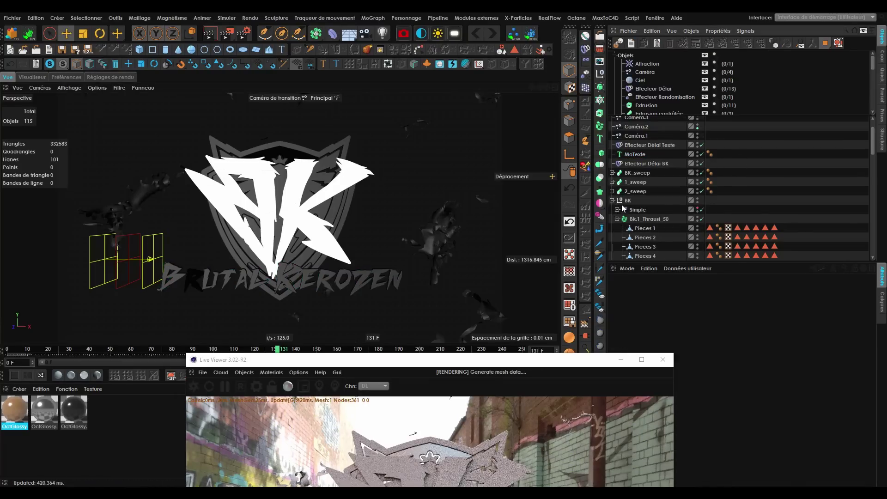
Examine the polygon selection tags of the fractured pieces under Bk.1_Thrausi_50 for the one covering their inner faces.
scroll(635, 199, up, 2)
drag(348, 356, 329, 304)
click(74, 411)
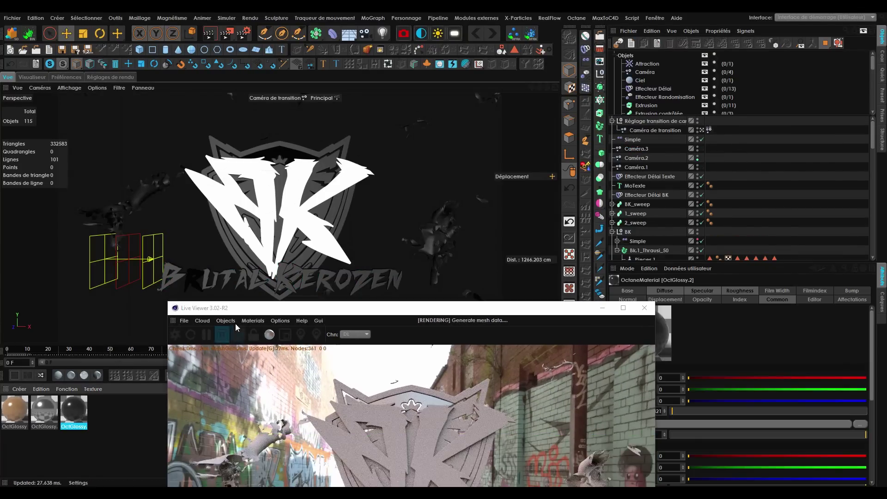
drag(235, 309, 213, 147)
drag(418, 151, 433, 140)
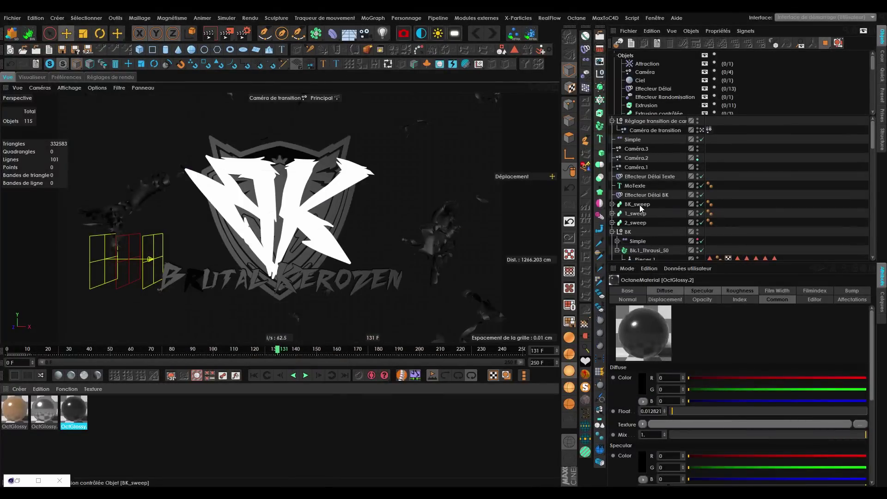
scroll(648, 212, down, 3)
click(710, 213)
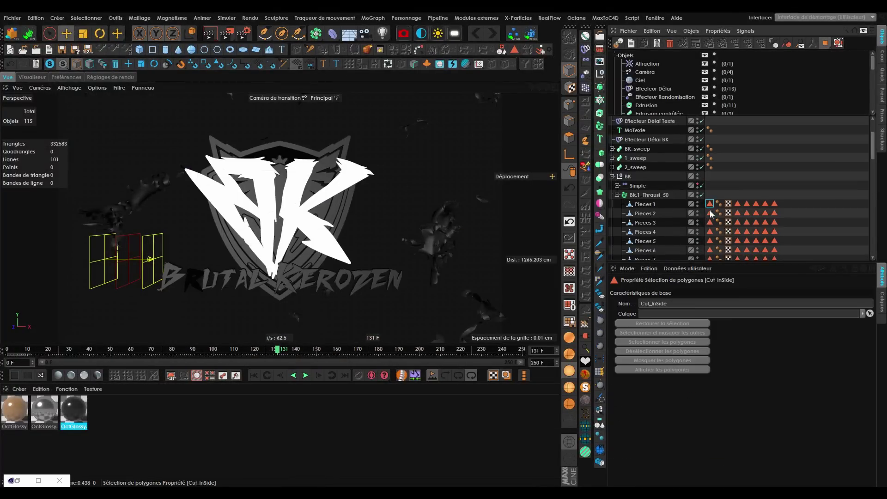
click(710, 241)
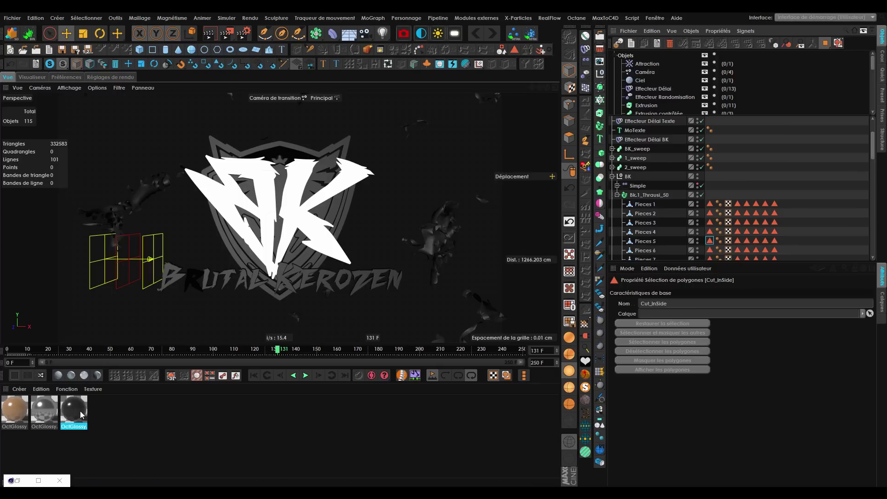
Select all child pieces of Bk.1_Thrausi_50 without the parent and apply the dark OctGlossy.2 material to them.
click(649, 196)
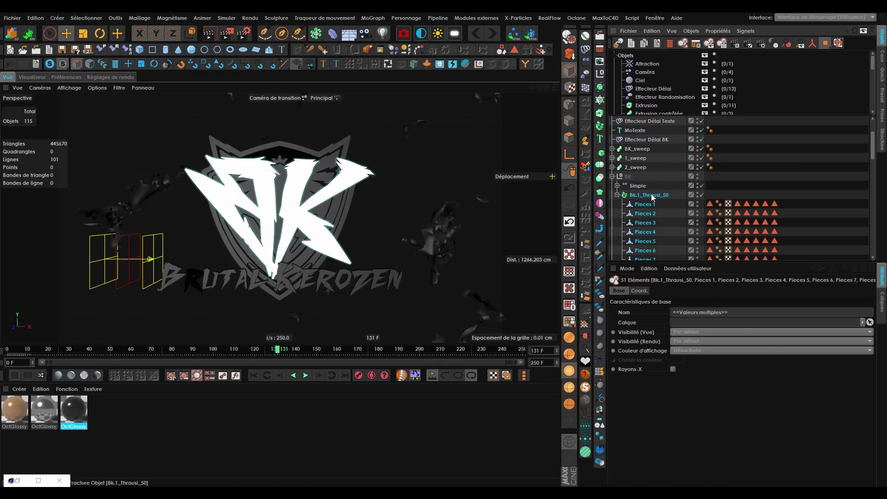
ctrl+click(652, 195)
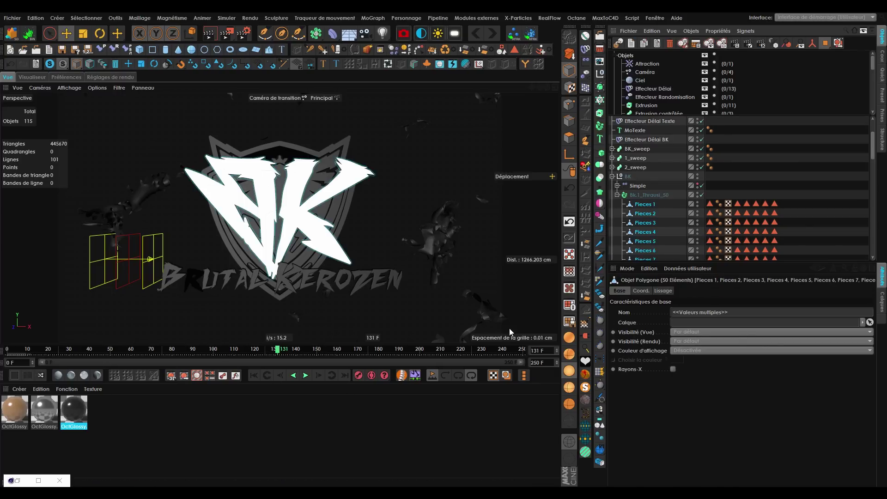
right_click(77, 413)
click(113, 304)
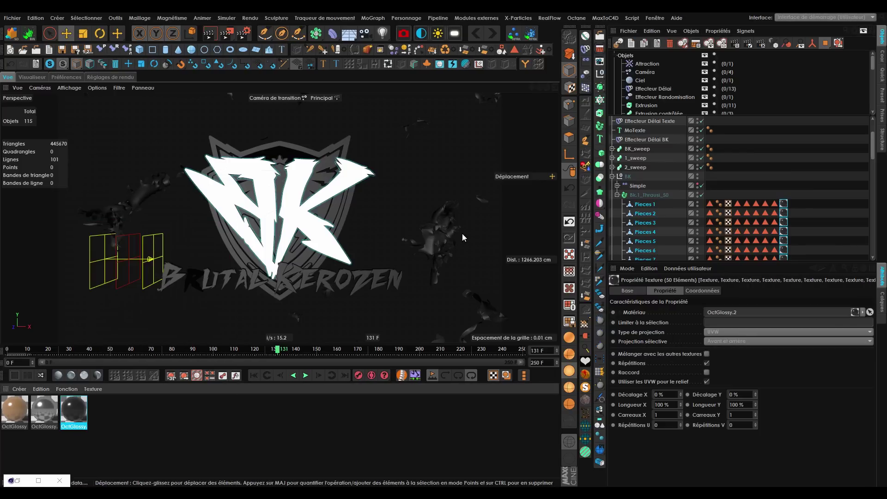
Limit the OctGlossy.2 texture tags of all the pieces to the polygon selection Cut_InSide.
click(720, 321)
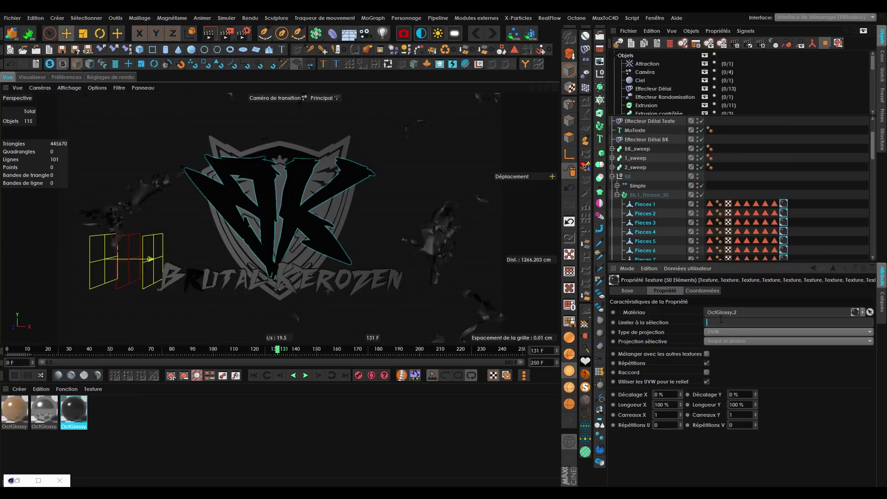
text(Inside)
click(709, 203)
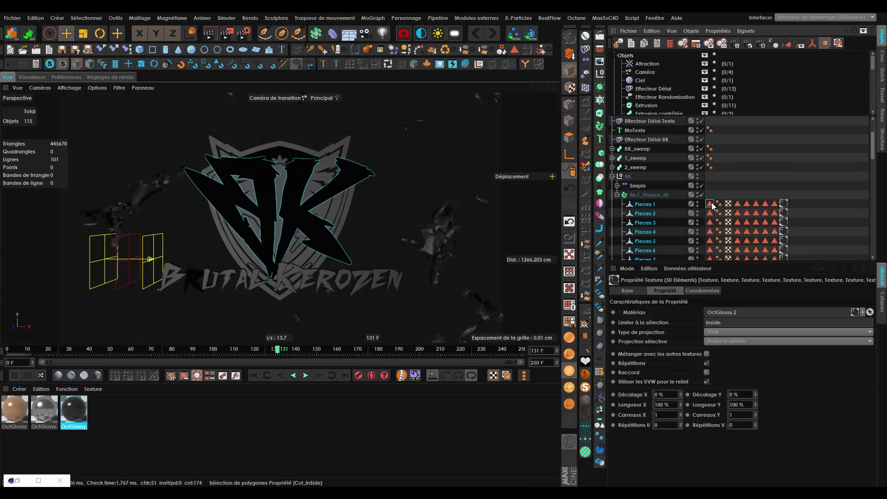
double_click(692, 303)
right_click(652, 306)
click(668, 323)
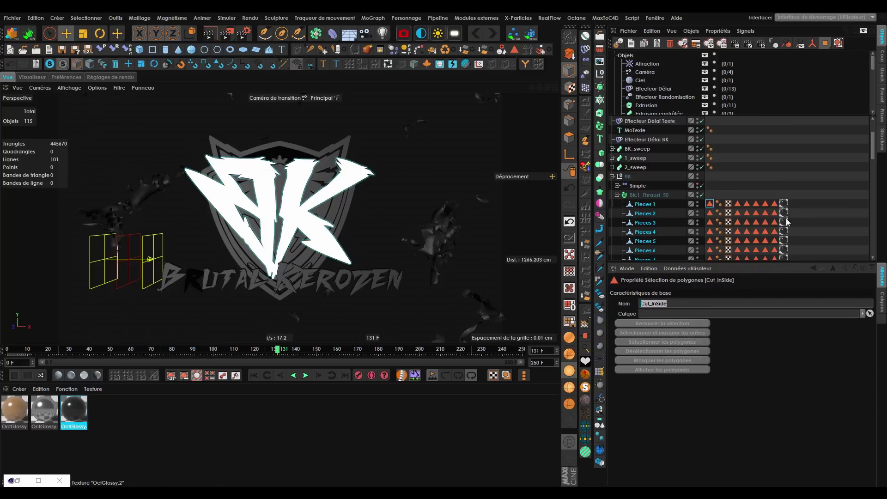
click(811, 268)
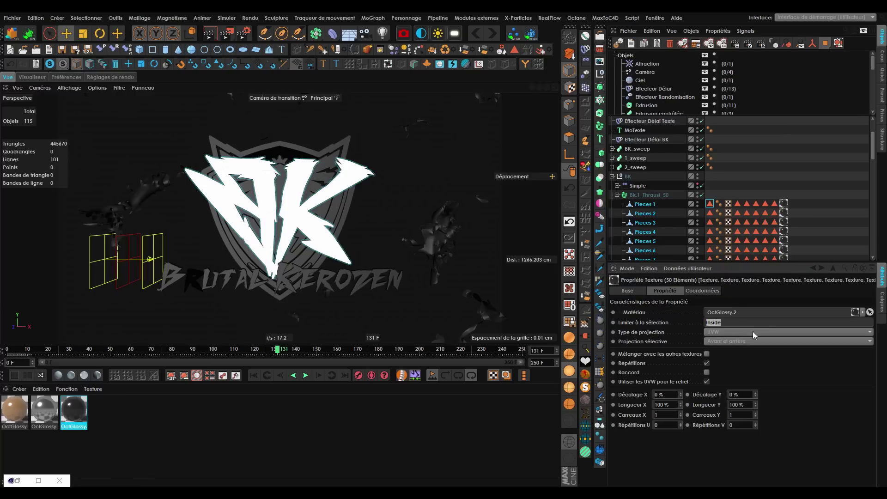
click(783, 204)
Move the animation to frame 81 and show the flying fragments in the Live Viewer render.
drag(249, 350, 173, 350)
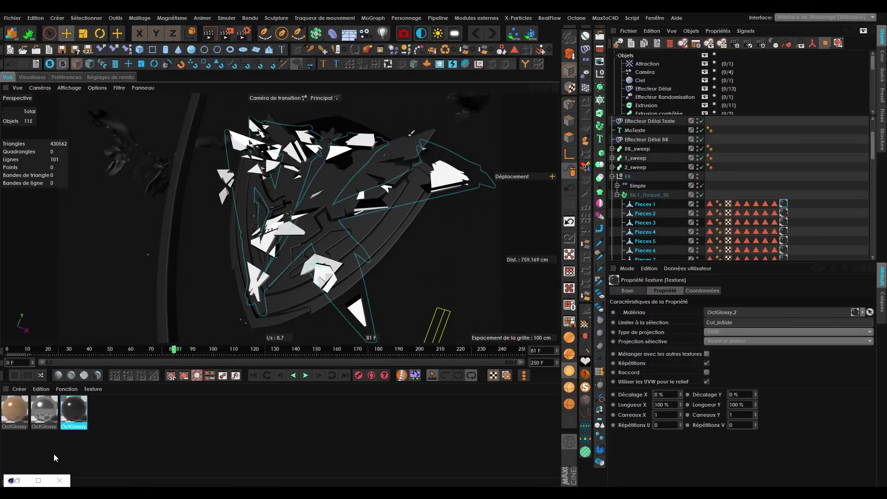
click(38, 481)
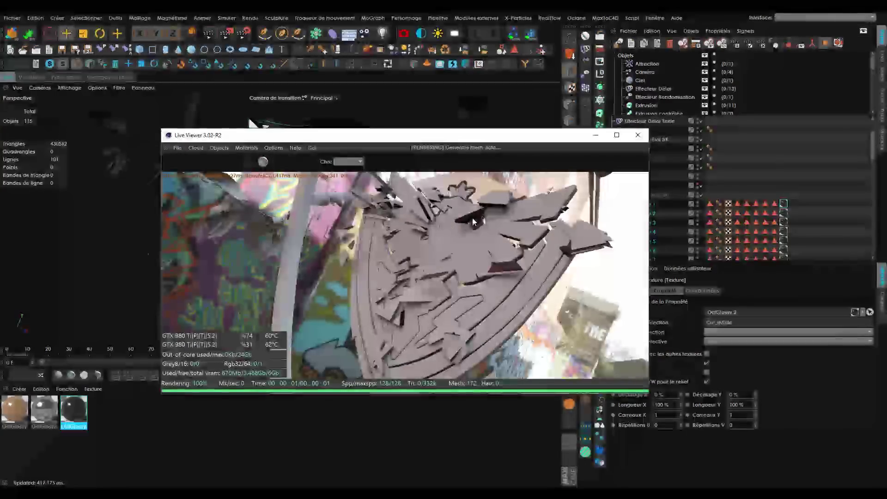
drag(514, 141, 498, 112)
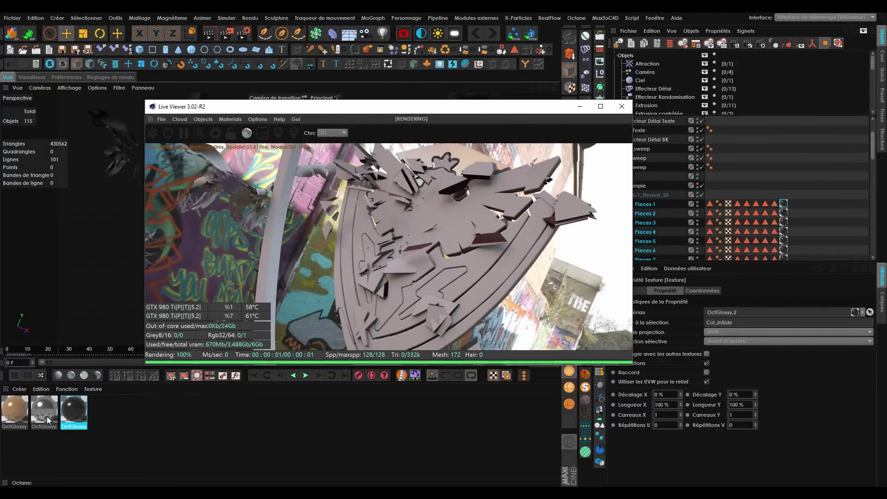
right_click(20, 418)
click(70, 311)
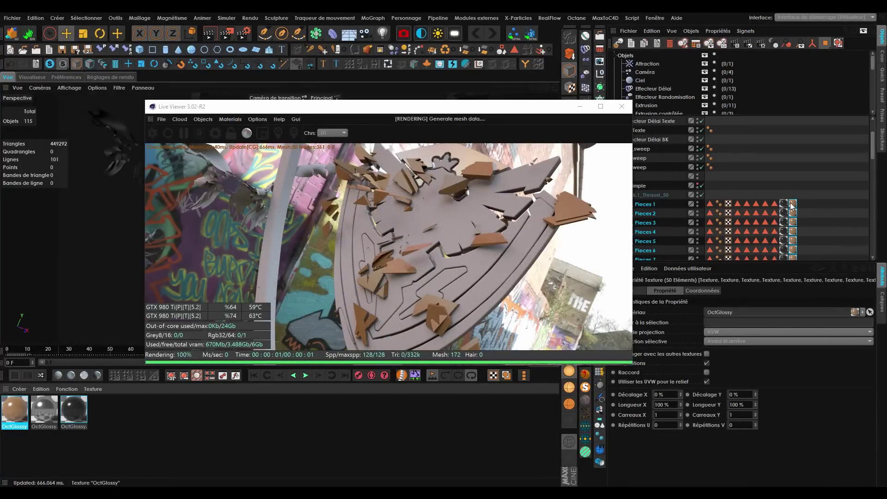
key(Delete)
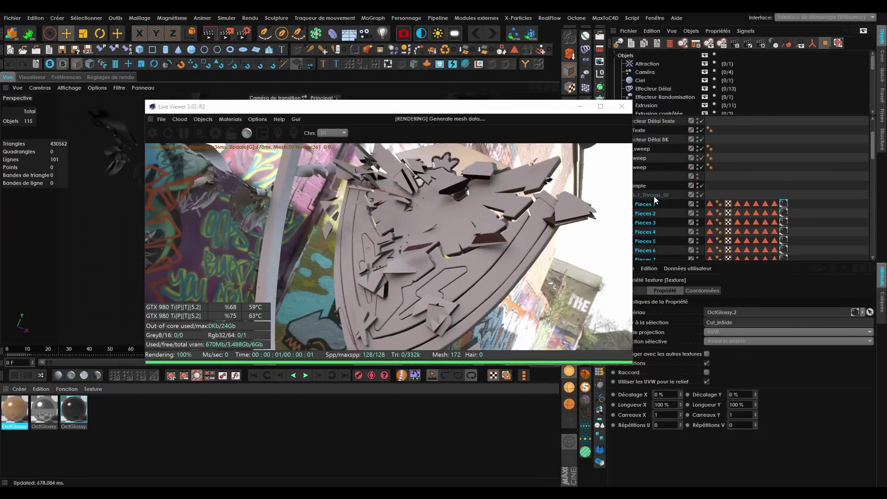
Copy the brown OctGlossy texture tag from Bk.1_Thrausi_50 to its sub-objects and check the pieces' Cut_InSide restriction.
right_click(710, 194)
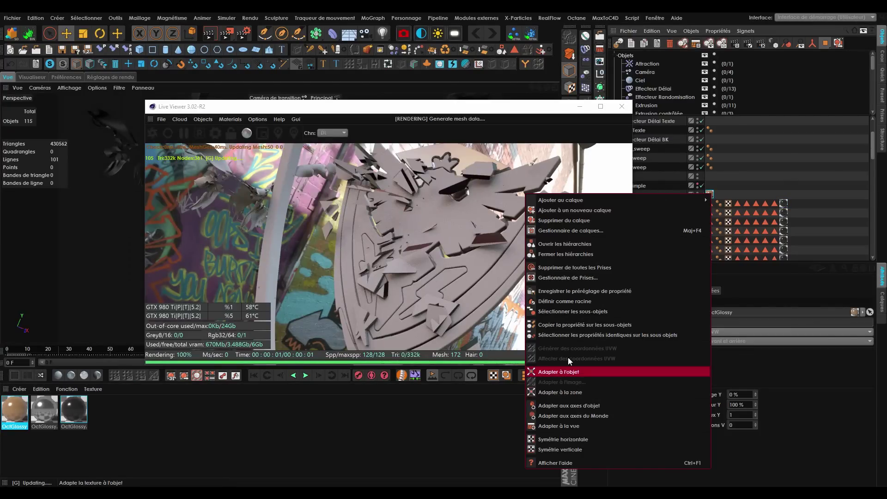
click(627, 325)
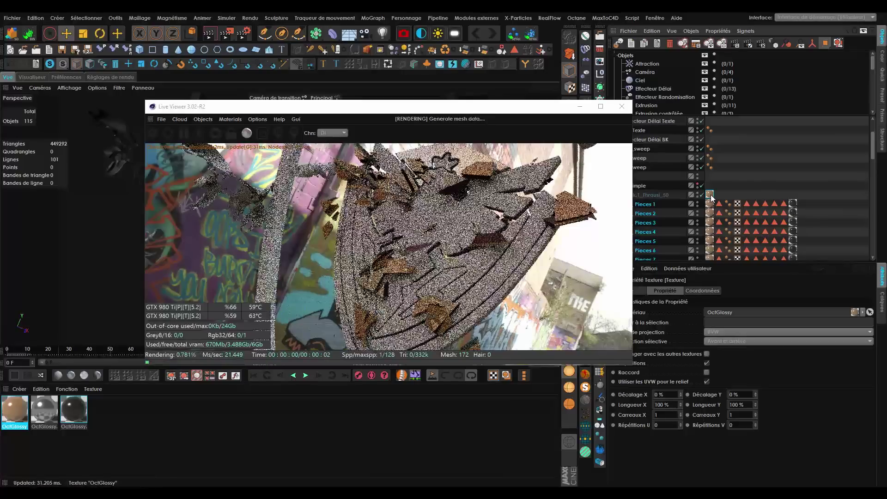
click(793, 203)
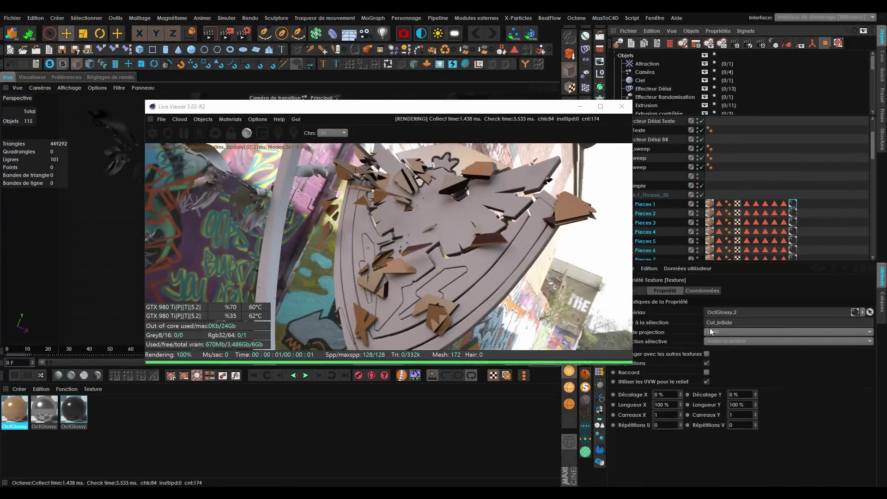
click(719, 204)
Apply the reflective OctGlossy.1 material to the shield's inner panels and its surrounding border in the render.
drag(526, 103, 668, 89)
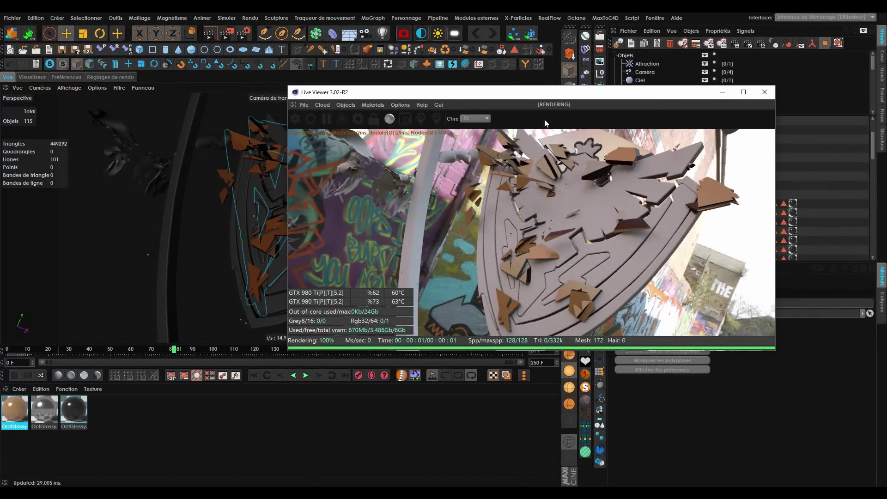
drag(573, 92, 564, 94)
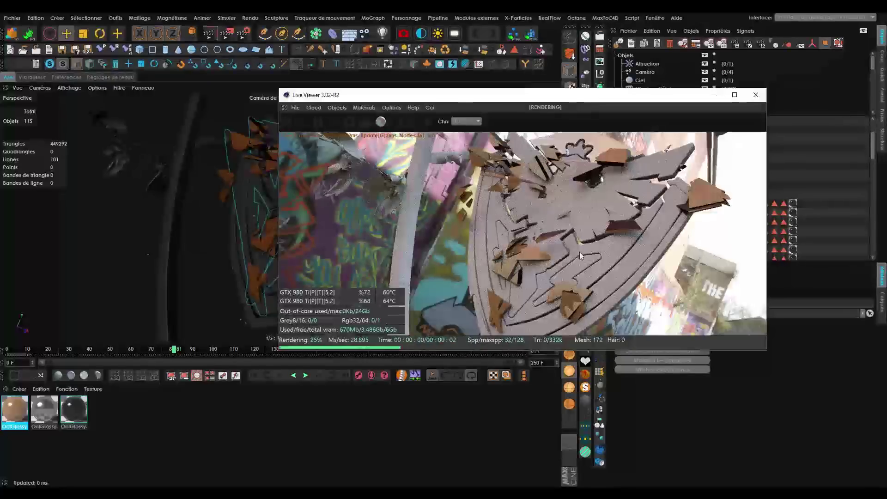
drag(75, 408, 120, 395)
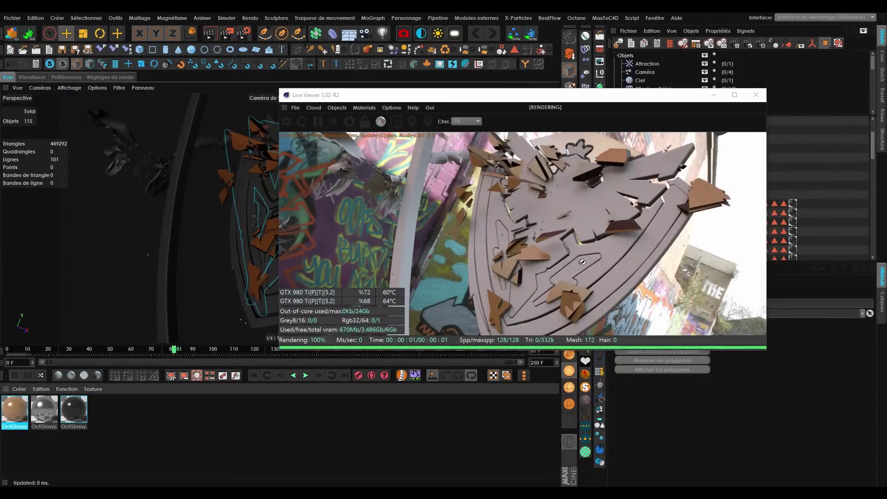
drag(582, 261, 581, 263)
drag(47, 413, 505, 237)
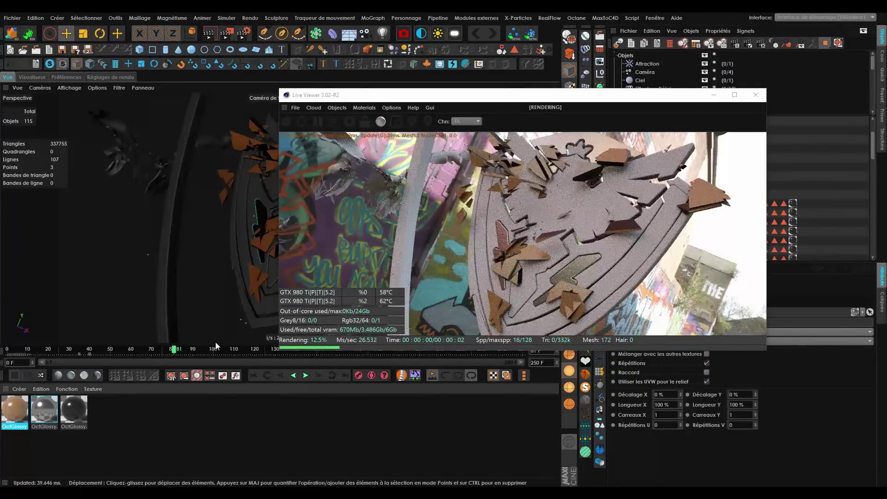
drag(44, 415, 614, 279)
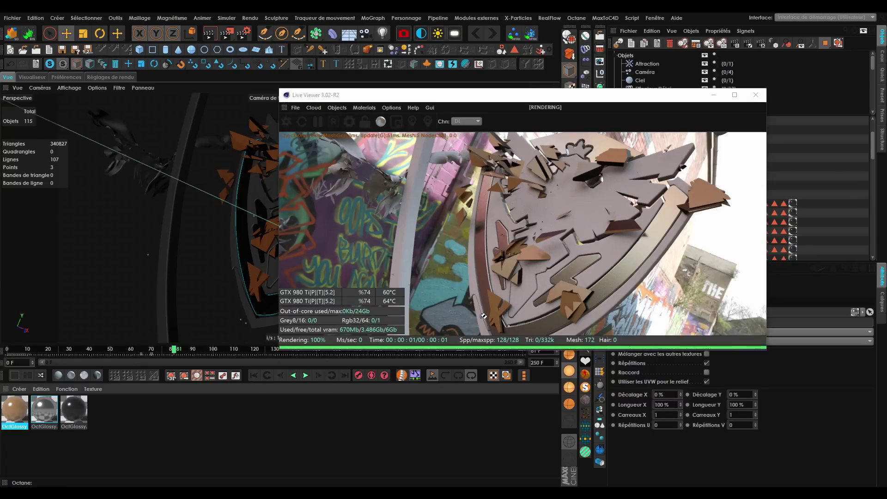
drag(484, 316, 482, 316)
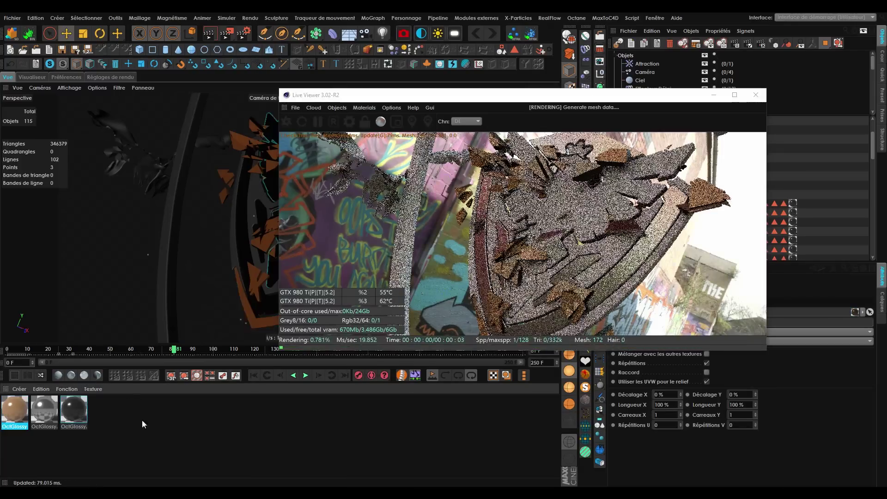
Apply the dark OctGlossy.2 to the shield's remaining inner parts and the curved strip beside it, comparing with the reference video.
drag(71, 417, 519, 229)
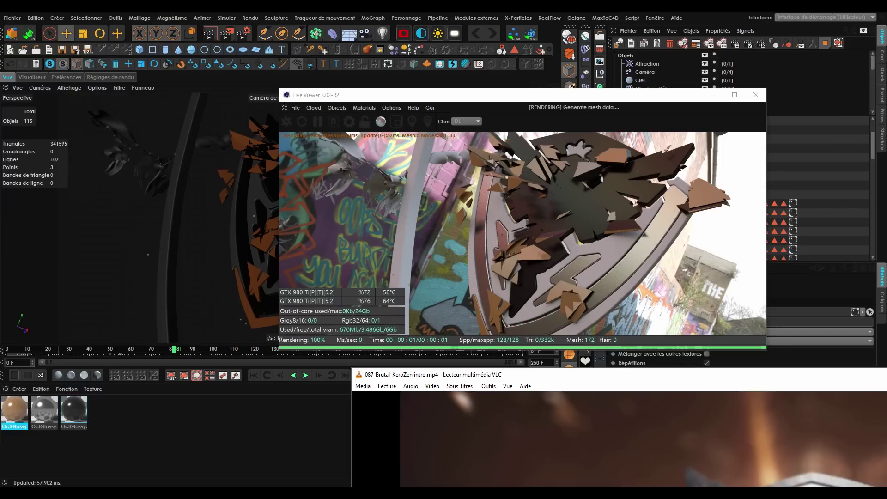
drag(662, 379, 433, 289)
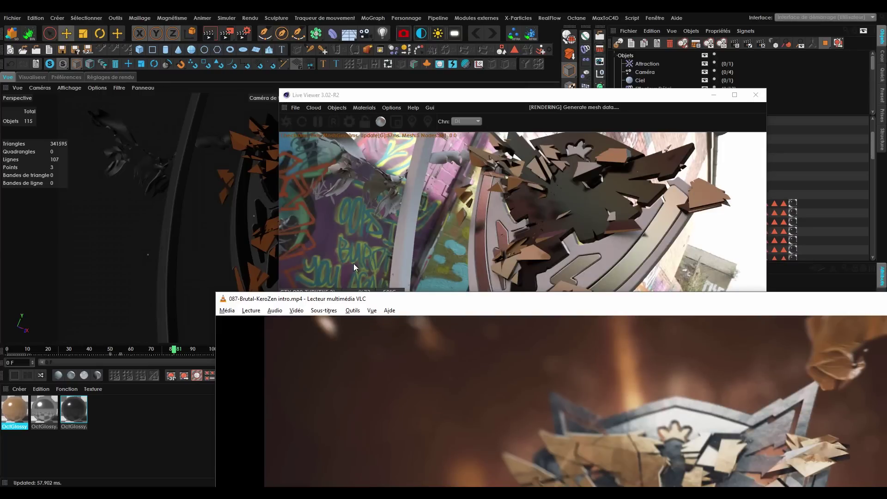
click(83, 409)
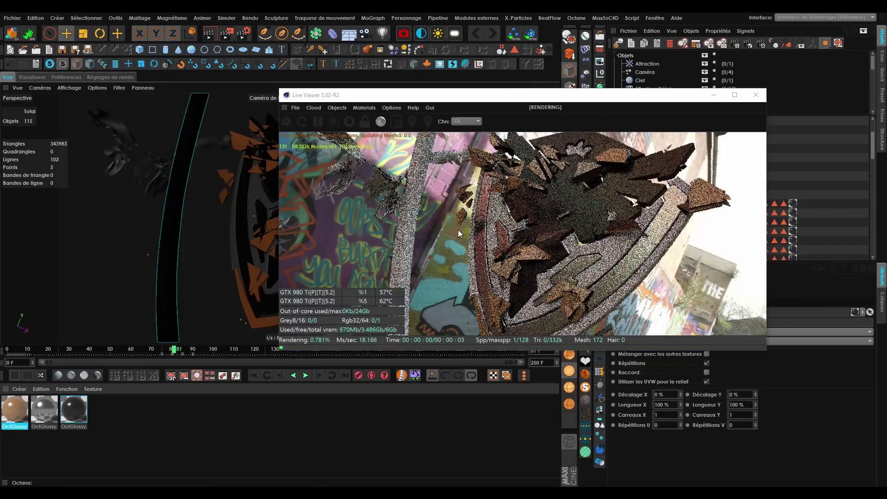
Select the curved strip's object from the render and locate extrusion 9 in the object hierarchy.
right_click(599, 143)
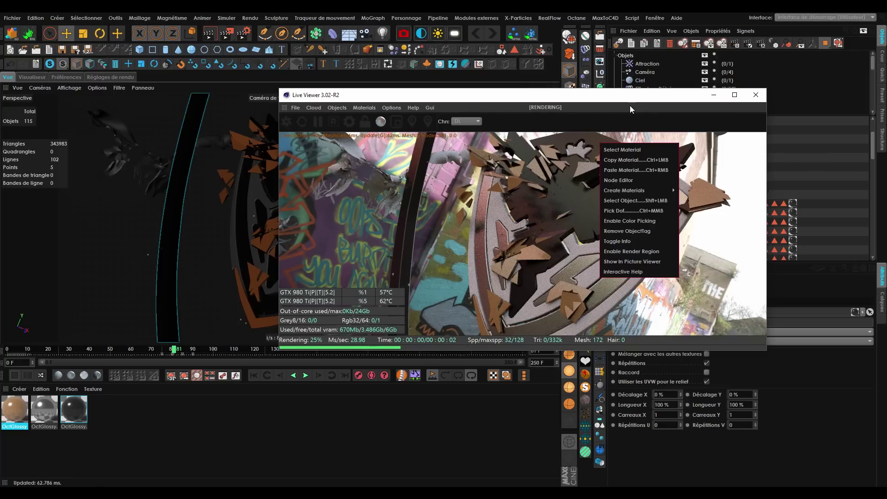
click(636, 200)
drag(641, 96, 429, 81)
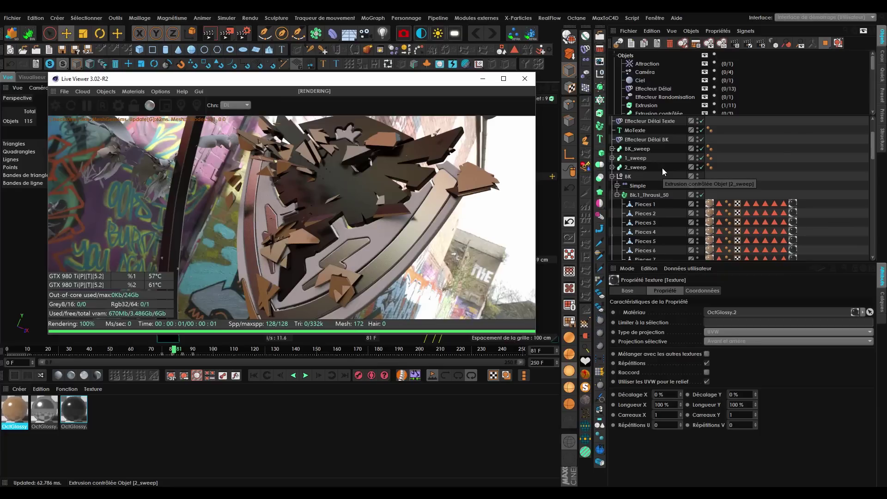
scroll(662, 168, down, 10)
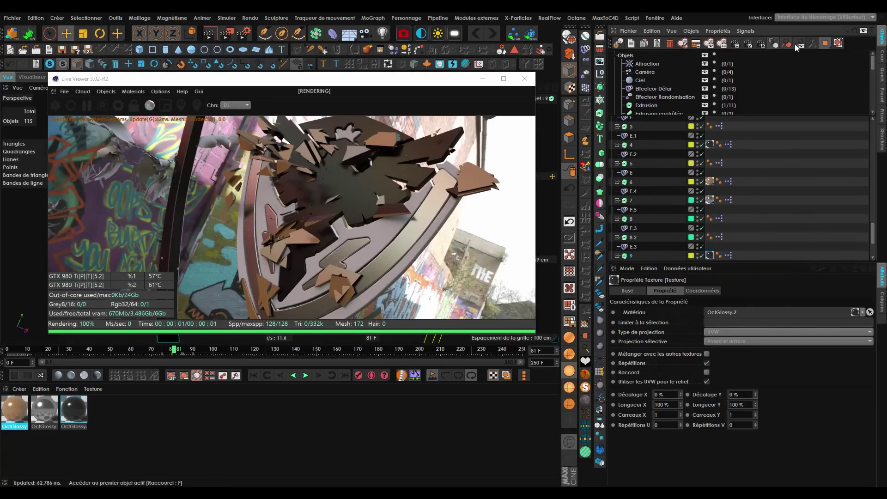
click(672, 31)
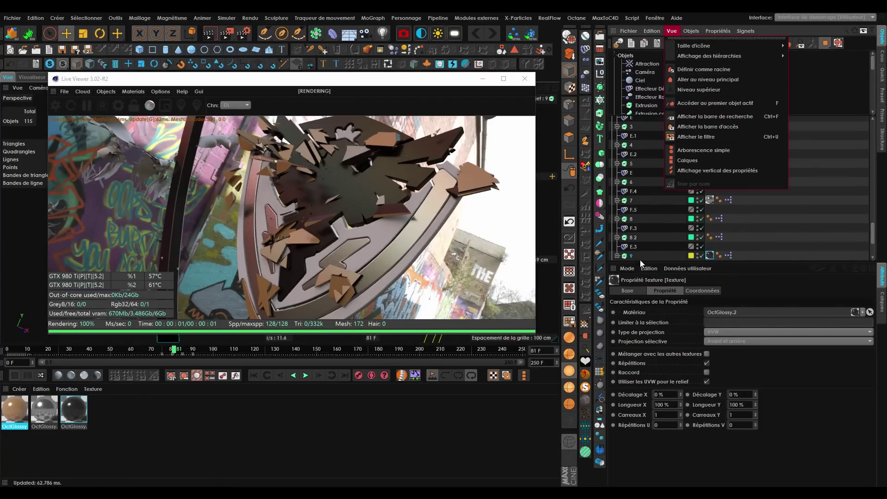
click(629, 259)
Replace the material on extrusion 9 with OctGlossy.1, then disable the object briefly to identify it and undo that.
drag(3, 424, 711, 182)
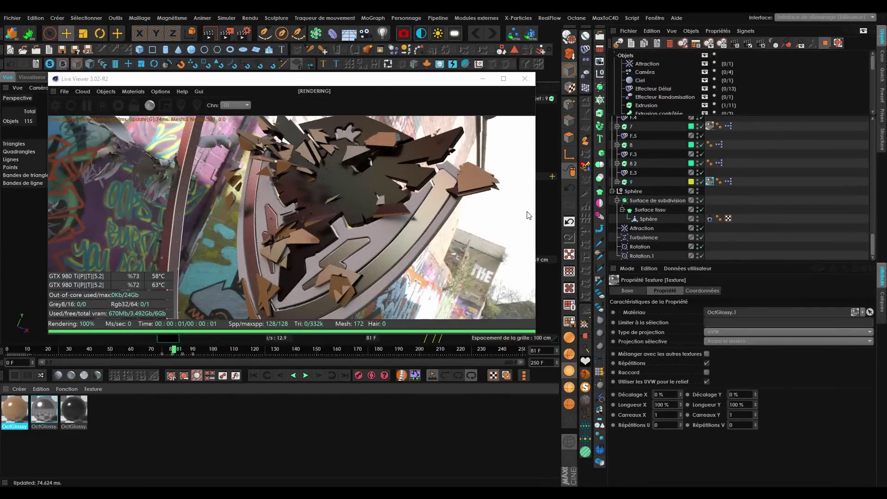
click(703, 183)
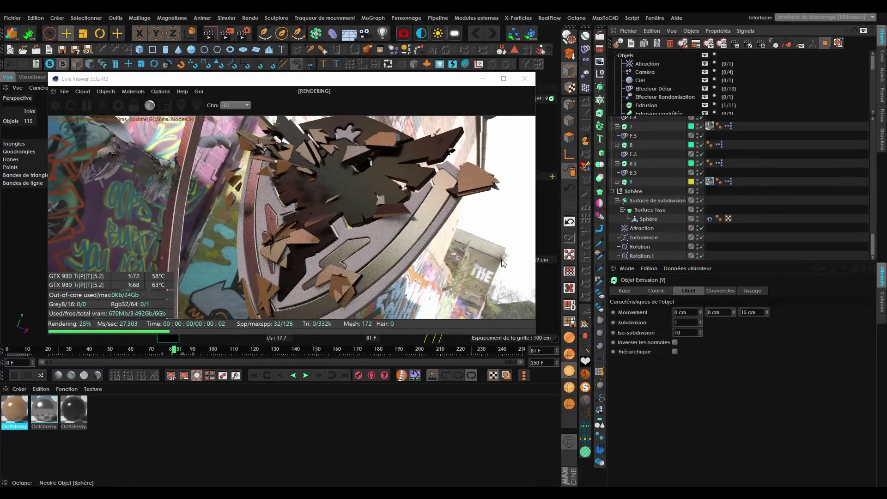
click(13, 65)
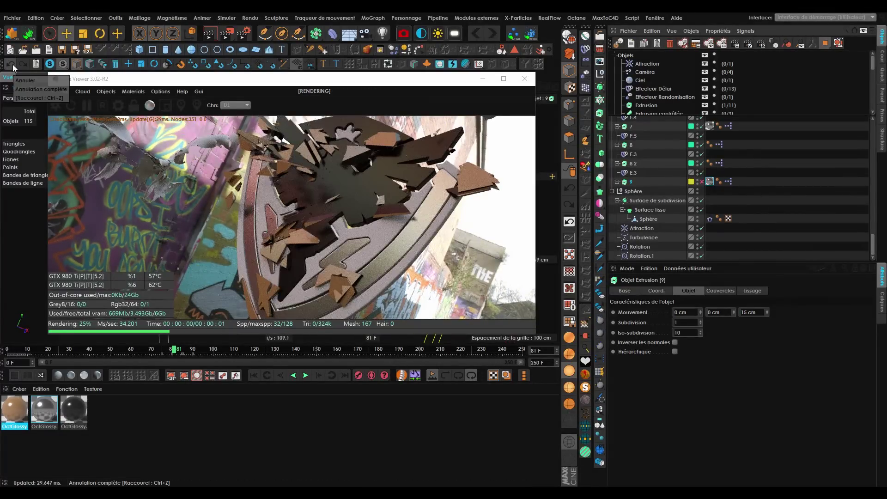
Undo the last changes to extrusion 9, then select extrusion 4 at the shield's upper part through the render.
click(13, 65)
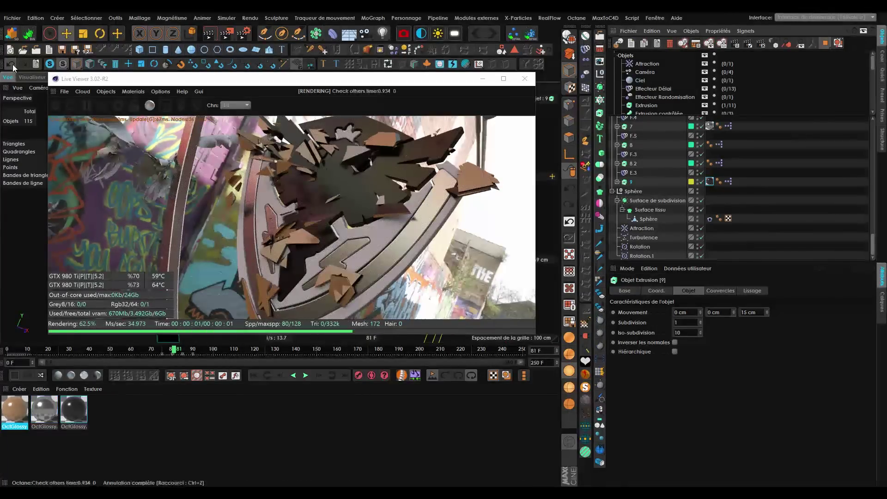
right_click(371, 129)
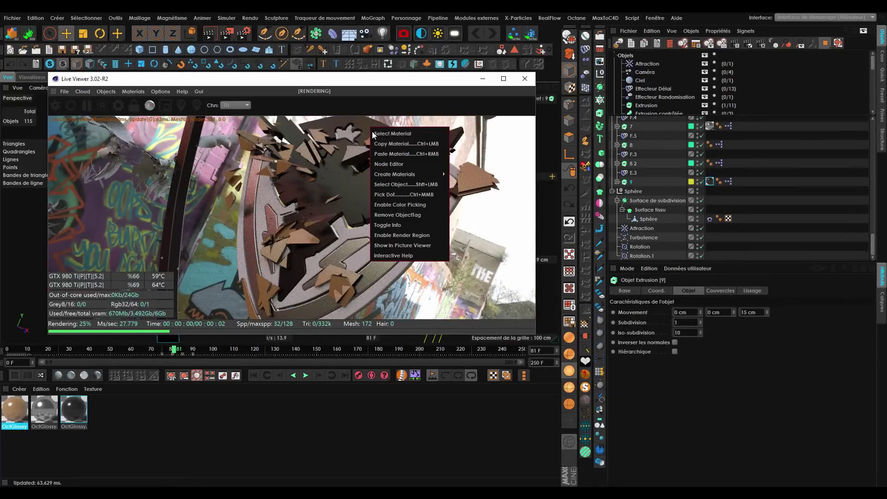
click(408, 185)
click(645, 191)
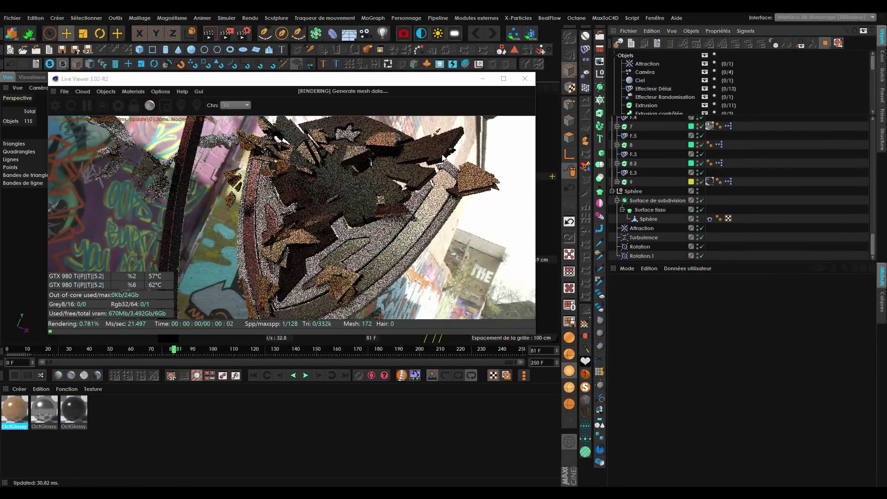
click(340, 126)
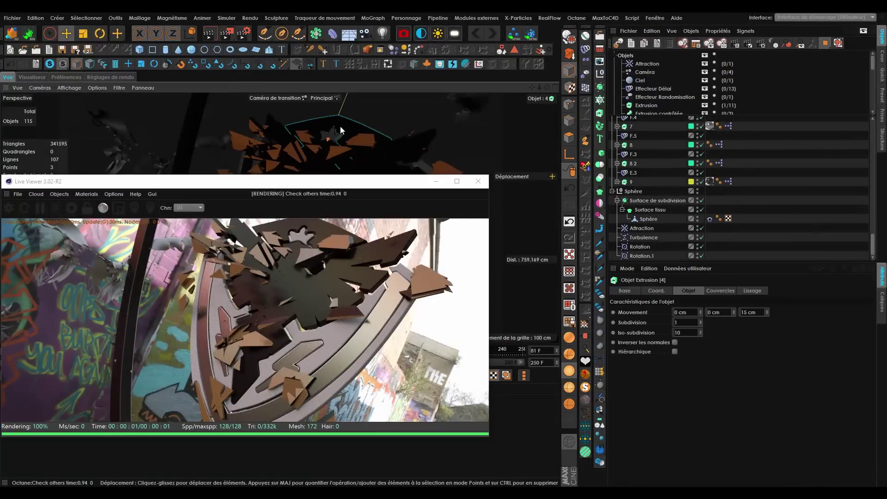
Apply the reflective OctGlossy.1 material to extrusion 4 in the object hierarchy and move the render window aside.
scroll(670, 154, up, 5)
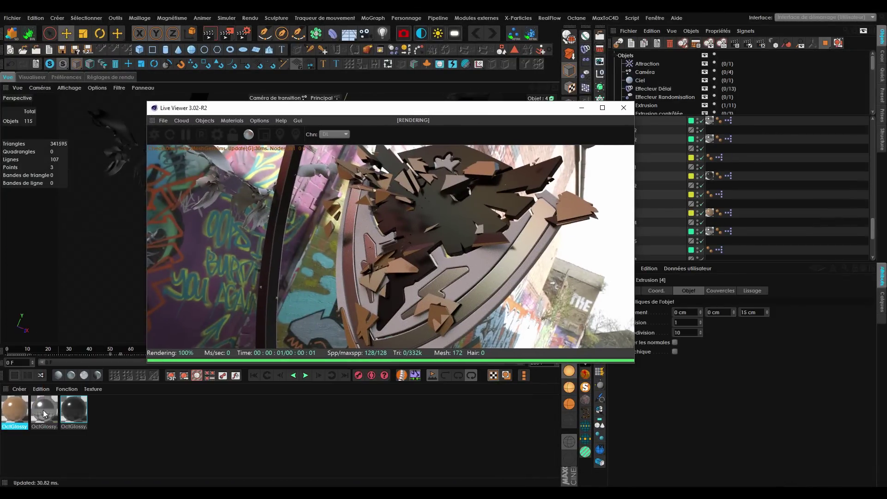
drag(44, 414, 677, 167)
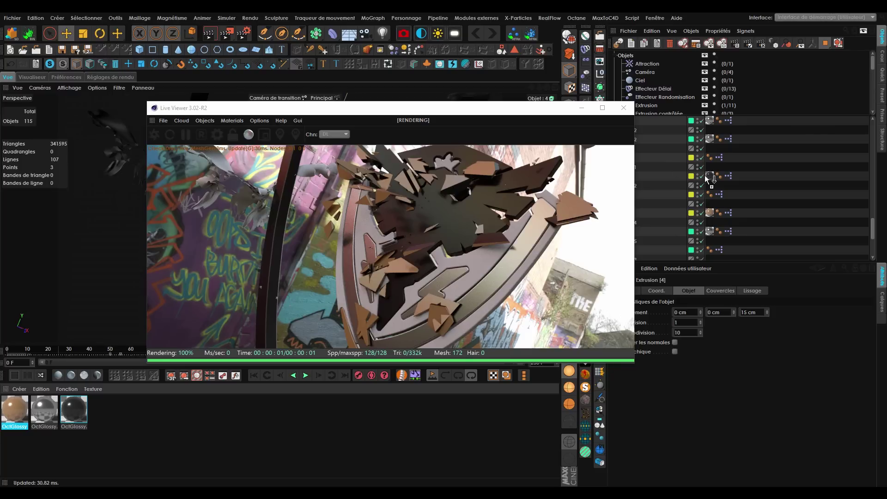
drag(498, 115, 394, 107)
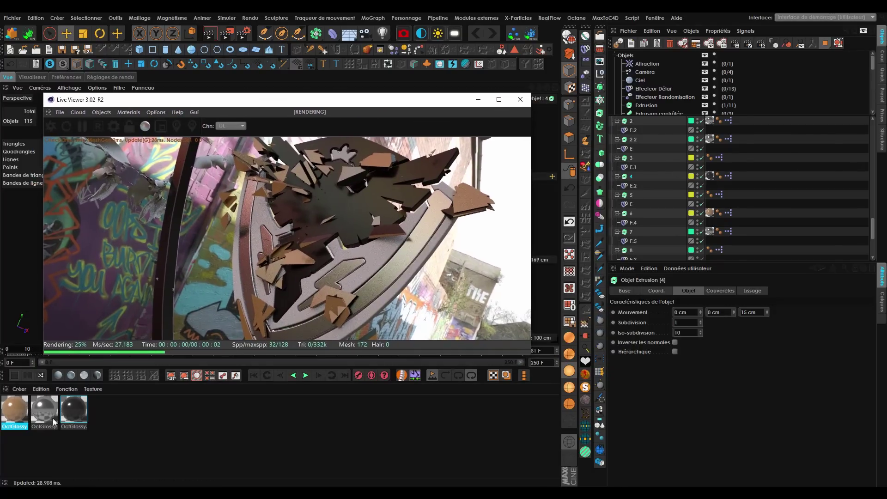
drag(65, 417, 635, 177)
drag(68, 418, 650, 241)
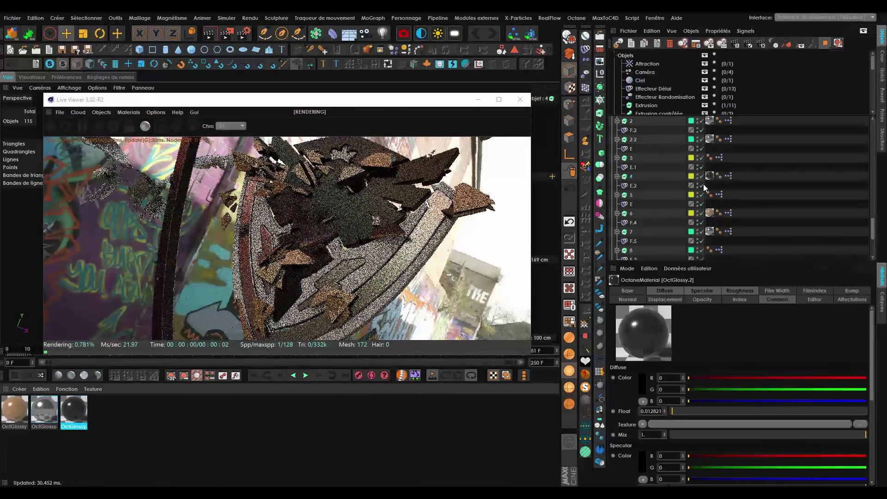
drag(386, 101, 528, 151)
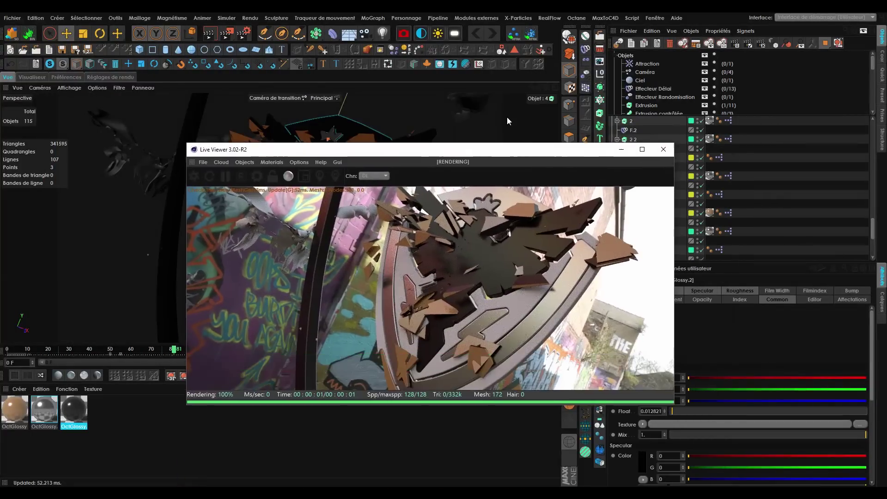
Check the reference video and apply the brown OctGlossy material to the crown emblem and the shield's inner background panel.
key(alt+Tab)
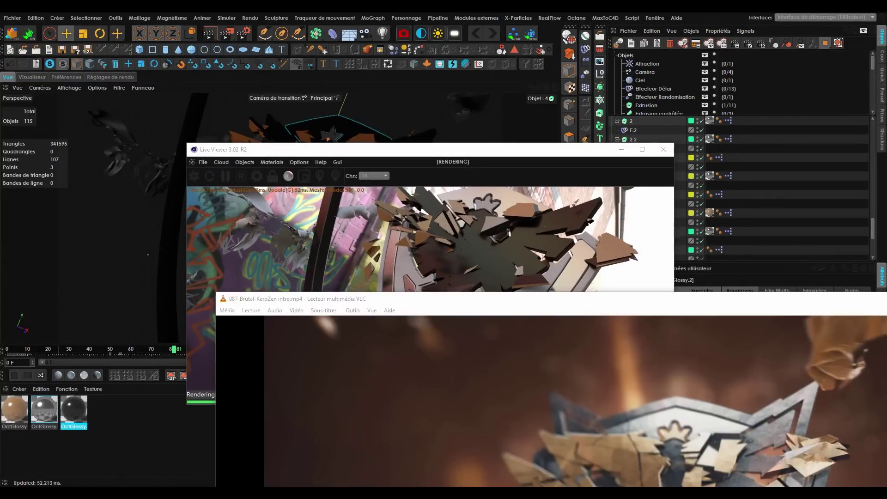
key(alt+Tab)
drag(21, 410, 519, 272)
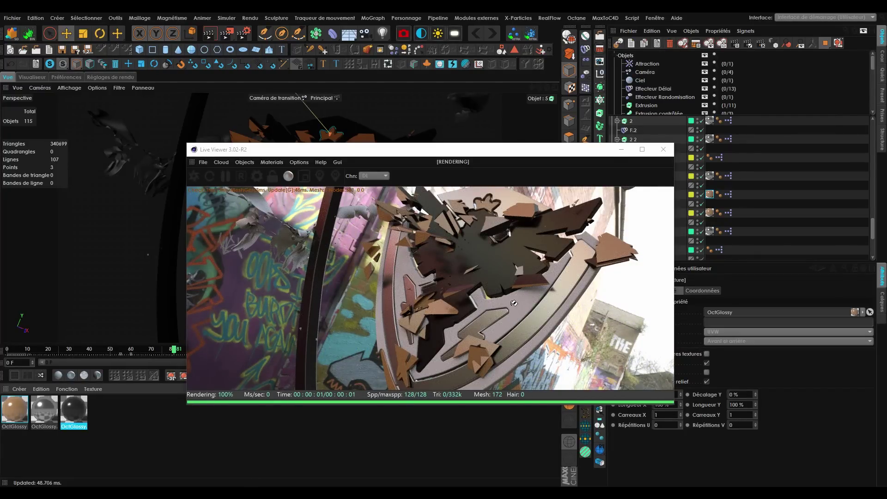
drag(515, 303, 514, 316)
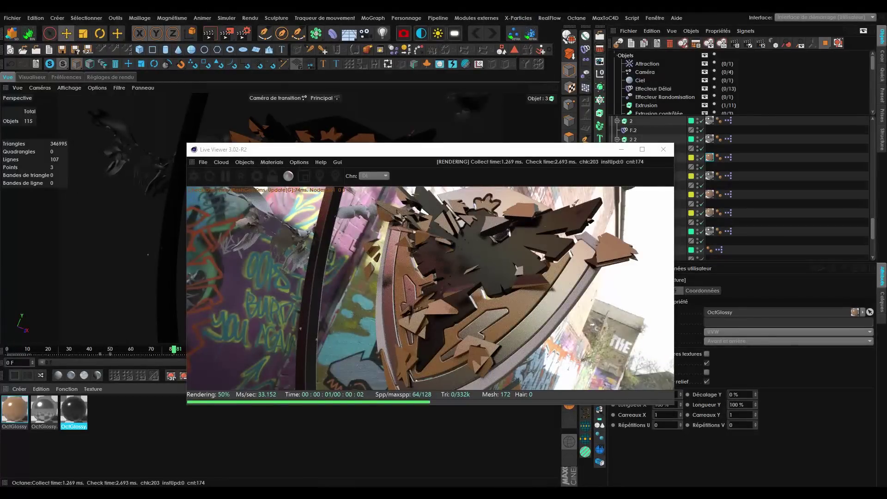
Play and scrub through the Brutal Kerozen reference video in full screen, examining the materials on the shield's panels and borders.
key(alt+Tab)
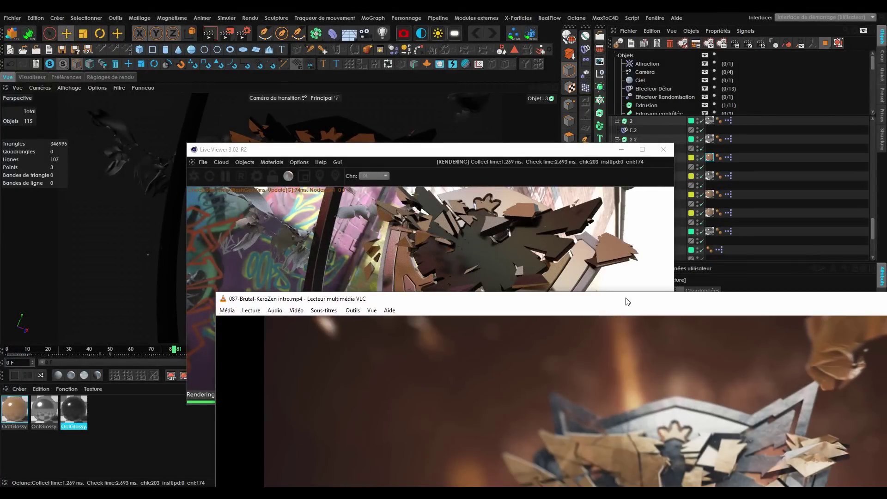
drag(627, 301, 569, 78)
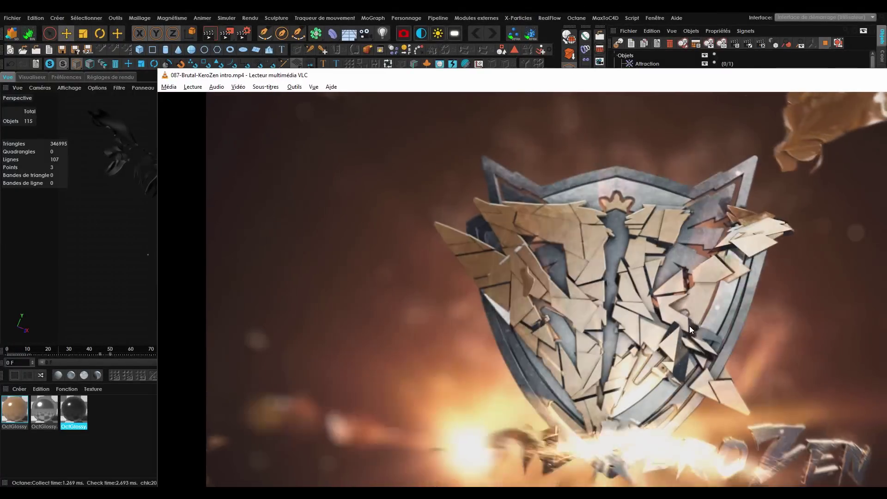
double_click(575, 426)
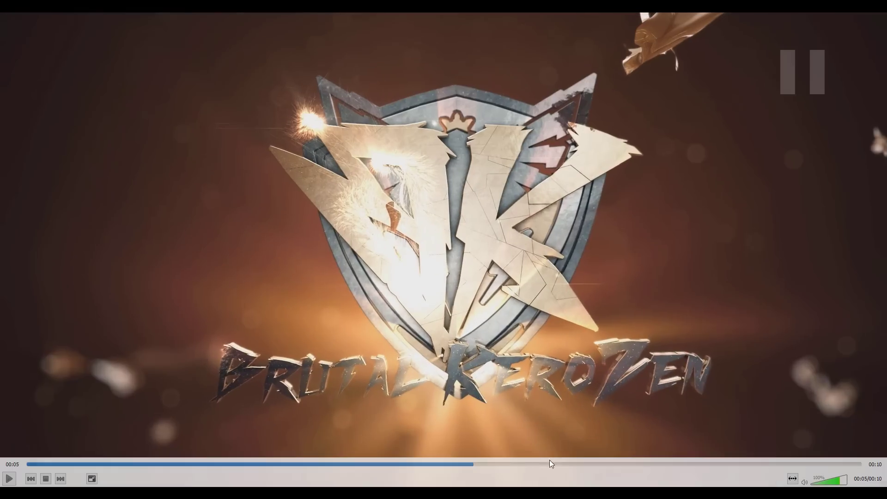
key(space)
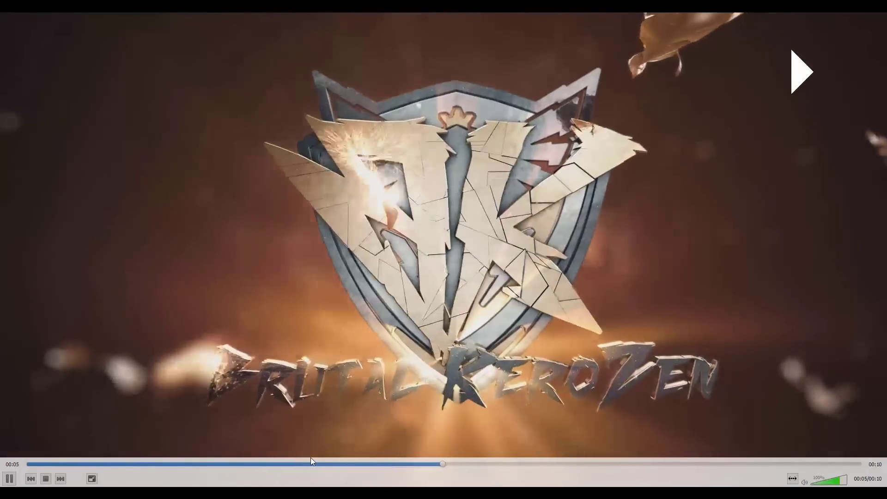
click(315, 464)
click(552, 248)
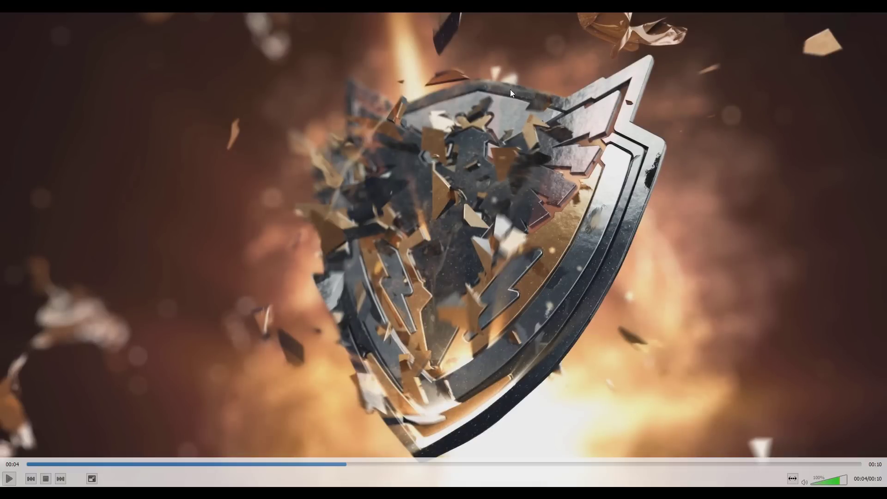
double_click(545, 100)
key(space)
double_click(534, 162)
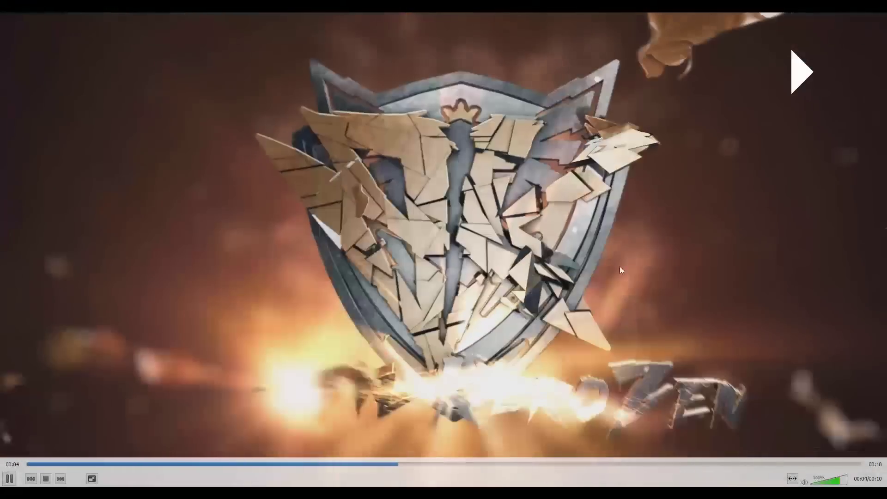
key(space)
key(space)
key(space)
double_click(584, 266)
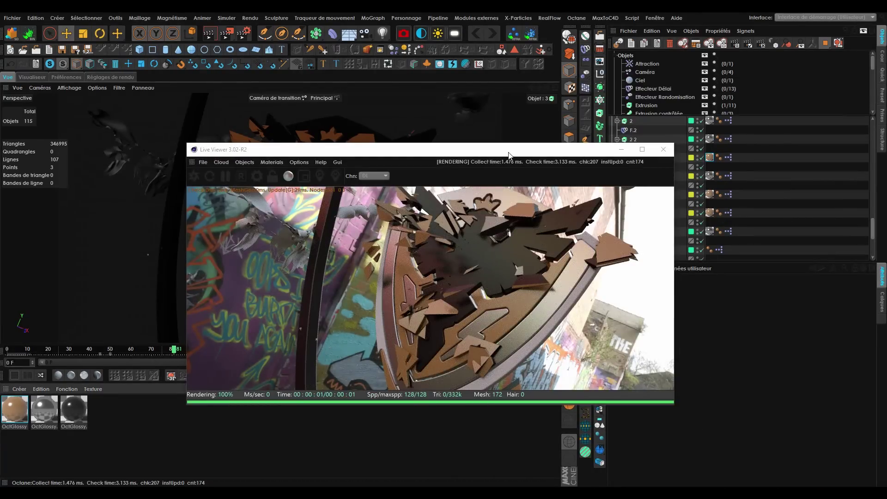
Collapse the Logo group in the object hierarchy and resize the render window to show the whole shield.
drag(528, 156, 593, 303)
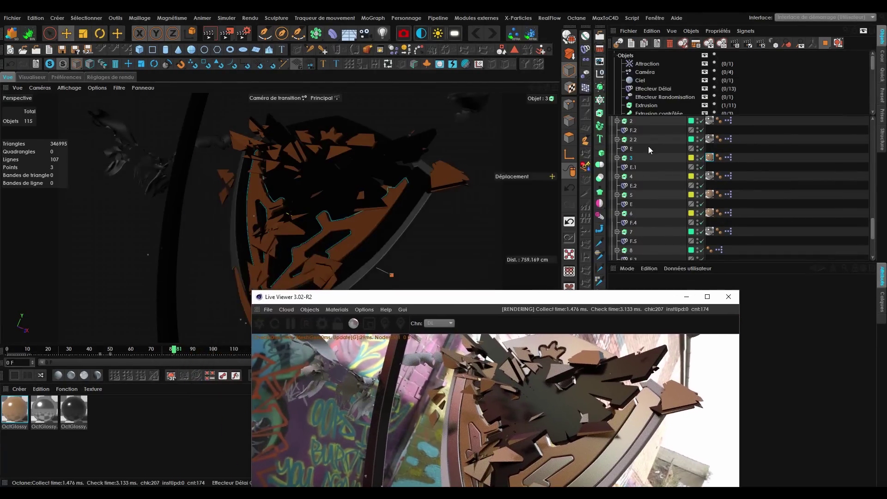
scroll(613, 193, up, 4)
click(612, 195)
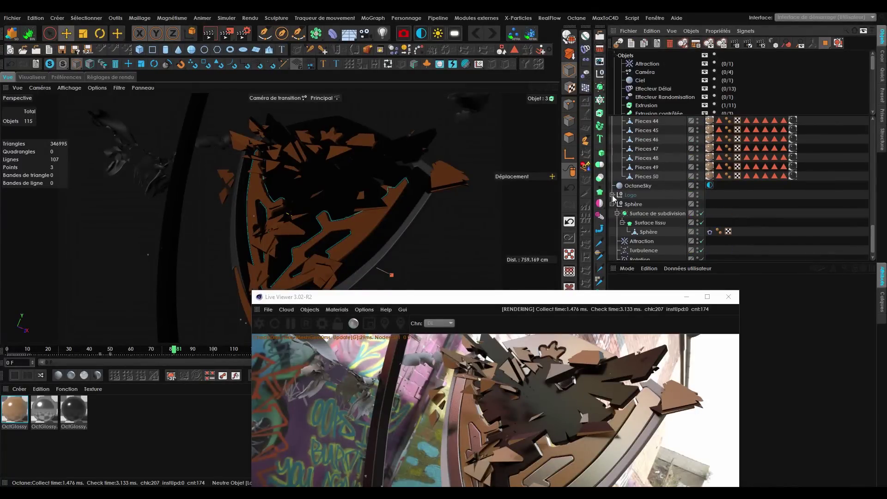
drag(594, 301, 479, 152)
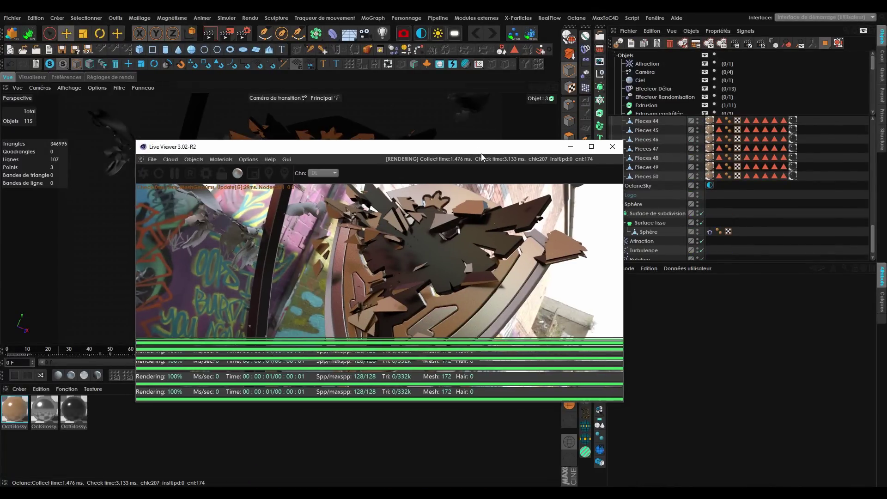
drag(624, 403, 585, 455)
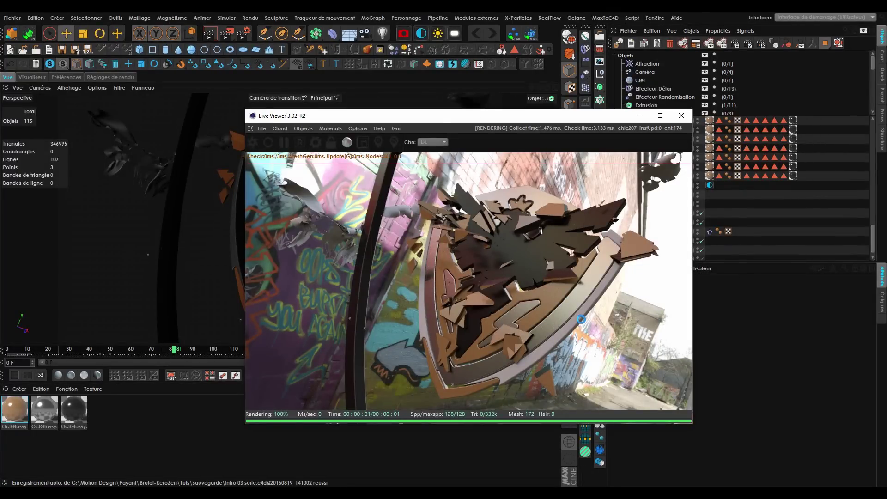
Compare with the reference video and apply the dark OctGlossy.2 material to the shield's two outer border extrusions, 8 2 and 8.
key(alt+Tab)
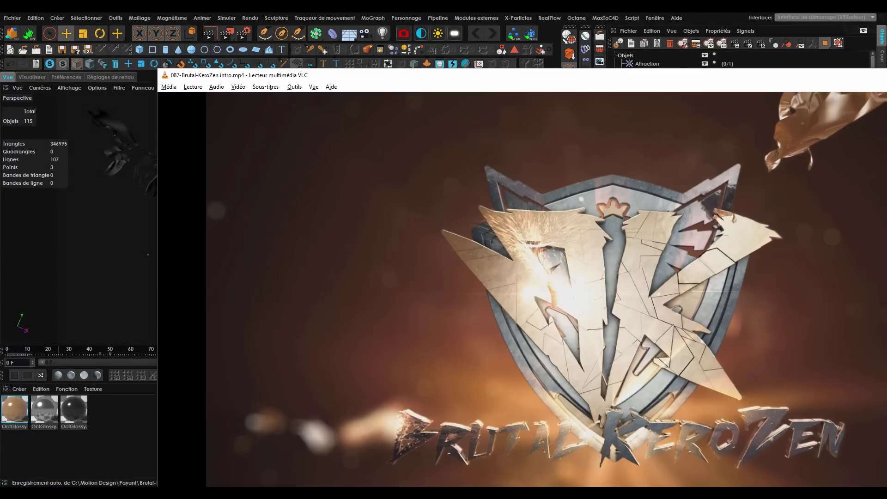
key(alt+Tab)
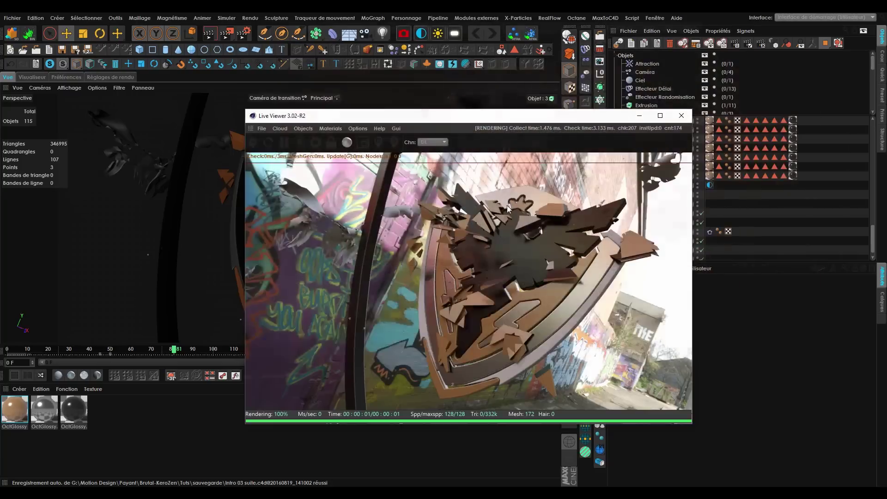
drag(77, 412, 573, 319)
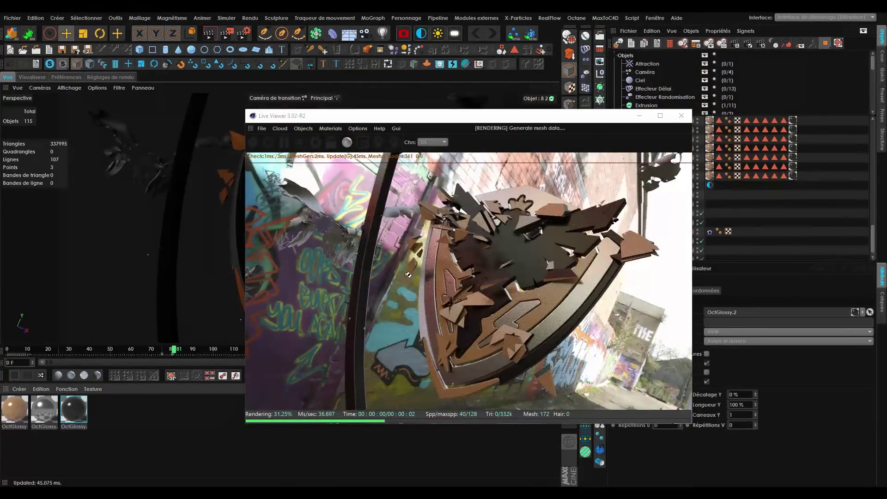
drag(424, 294, 379, 304)
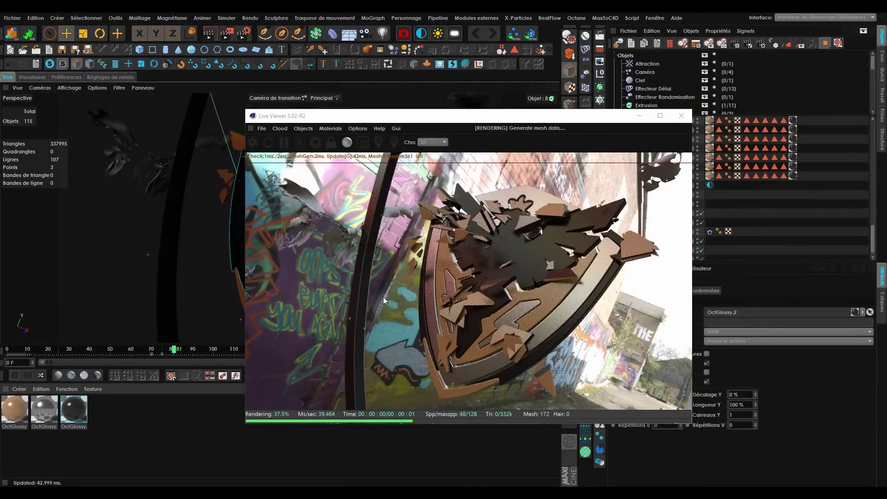
Collapse the fractured Bk.1_Thrausi_50 pieces in the object hierarchy and select the MoTexte object.
drag(570, 118, 459, 169)
click(686, 230)
scroll(688, 223, up, 10)
click(617, 214)
click(634, 149)
Go to frame 187 of the animation and move the render window so the Brutal Kerozen lettering is clear in the viewport.
drag(438, 175, 732, 95)
drag(381, 354, 392, 352)
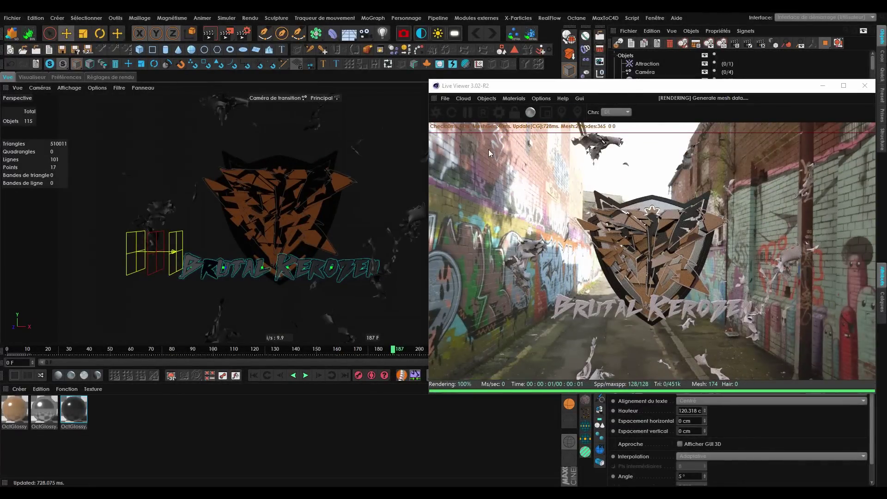
drag(529, 91, 120, 259)
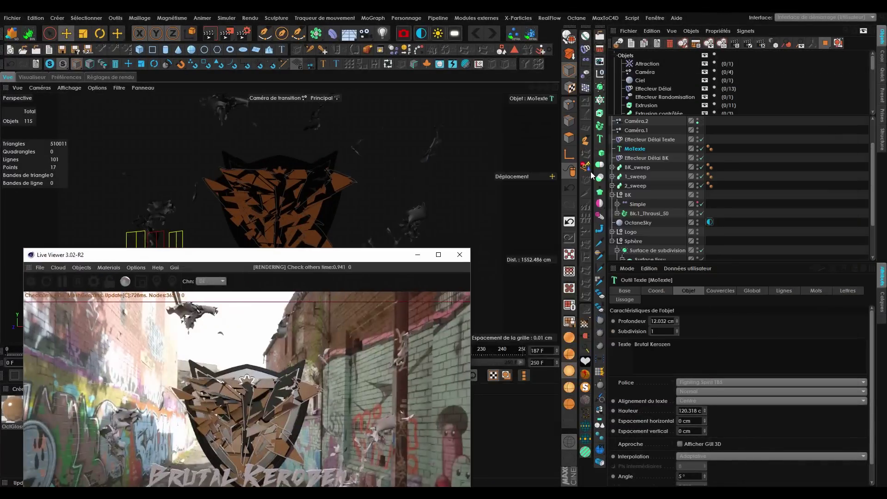
drag(365, 259, 231, 341)
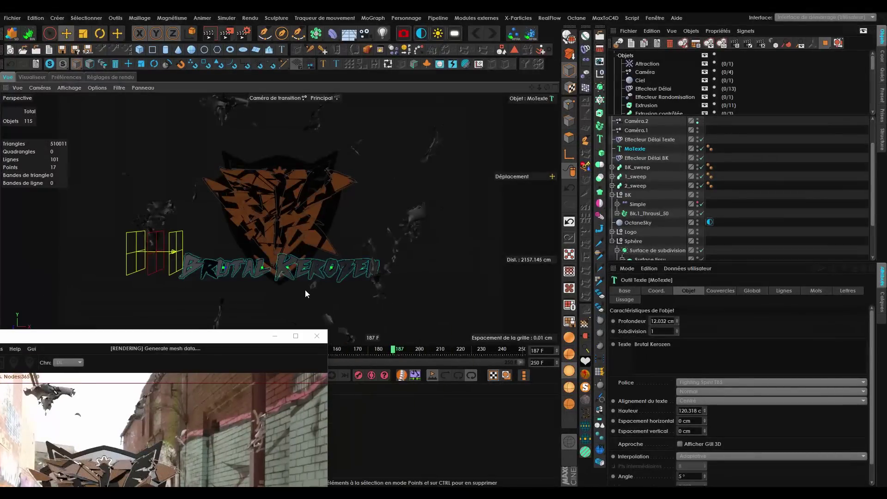
Leave the transition camera for the default camera and move the live render window for a close view of the Kerozen lettering.
scroll(680, 191, up, 2)
click(701, 130)
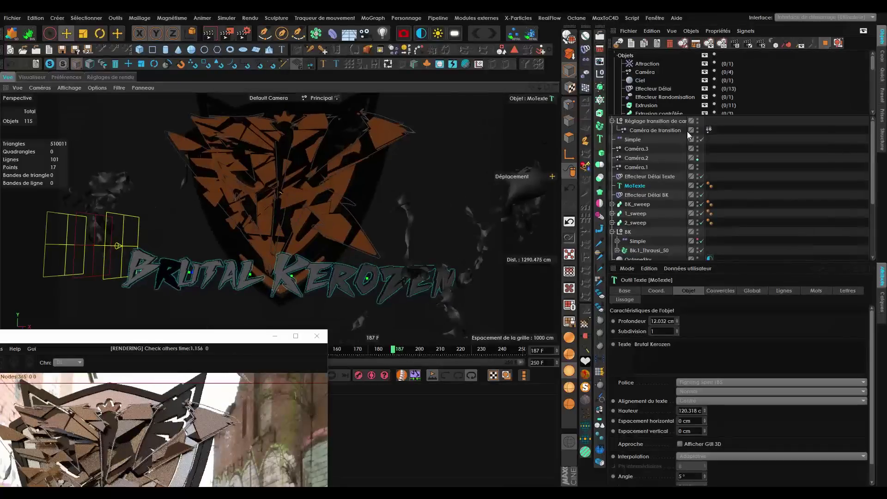
click(701, 130)
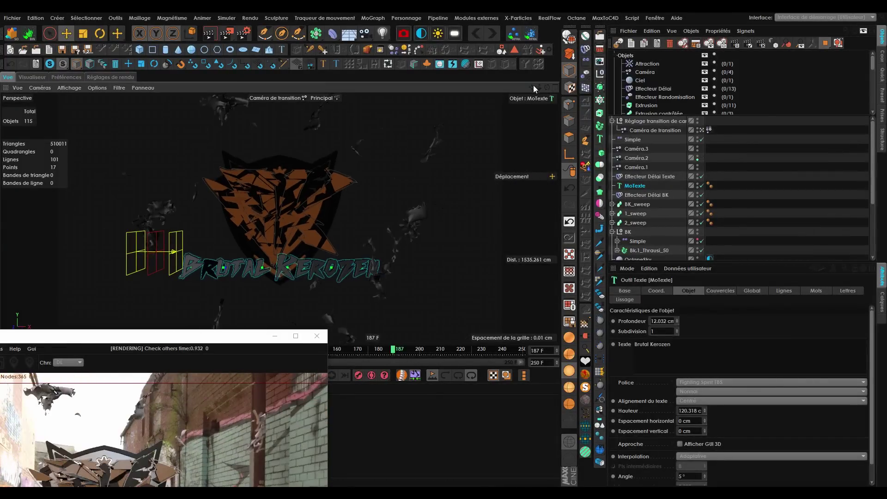
click(701, 130)
scroll(384, 266, up, 6)
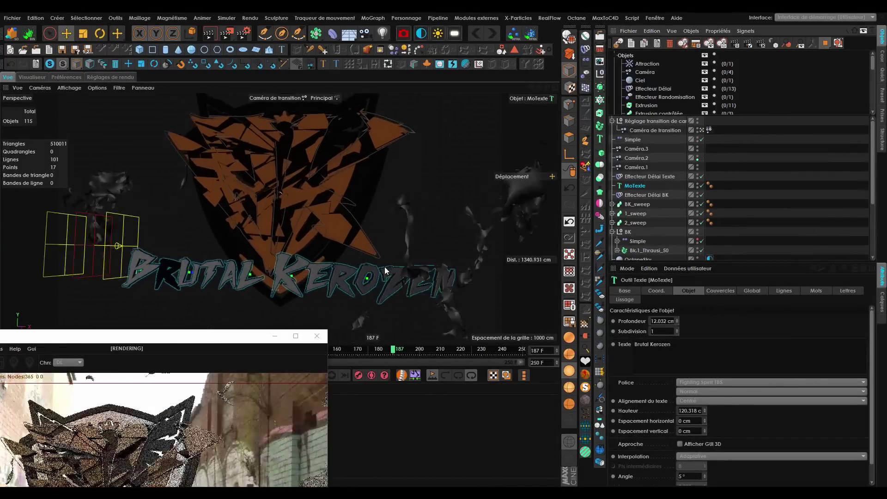
drag(184, 337, 162, 175)
scroll(440, 318, up, 2)
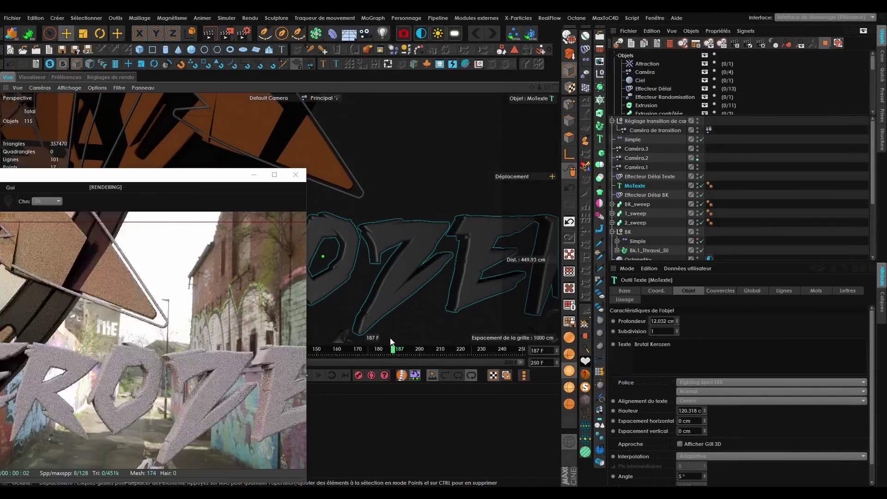
Set the start and end cap bevel radius of the MoTexte object to 1 cm.
click(720, 290)
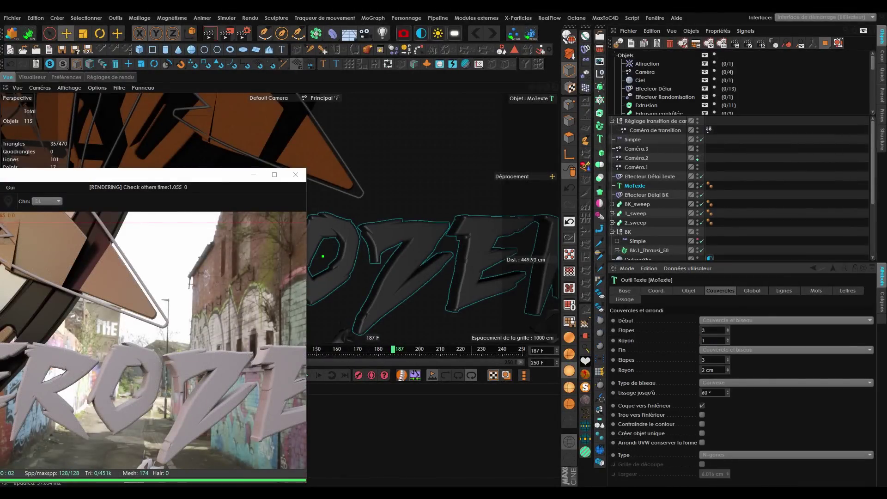
text(1)
key(Return)
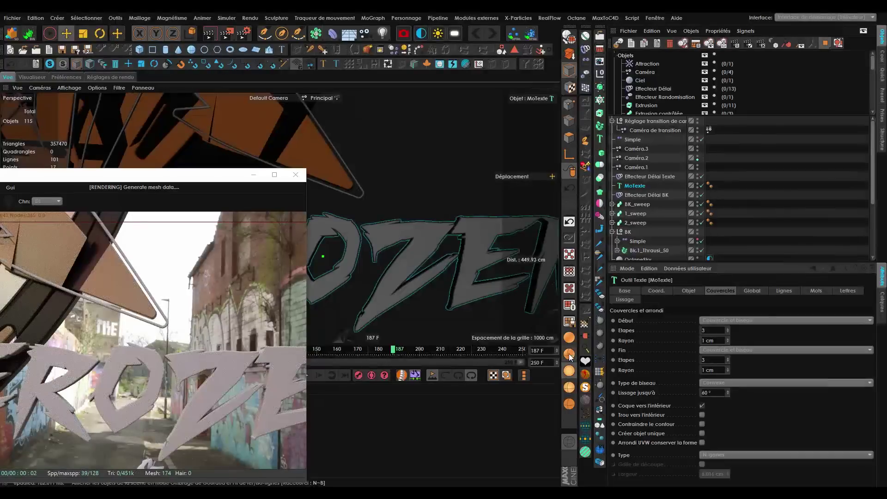
scroll(398, 273, down, 2)
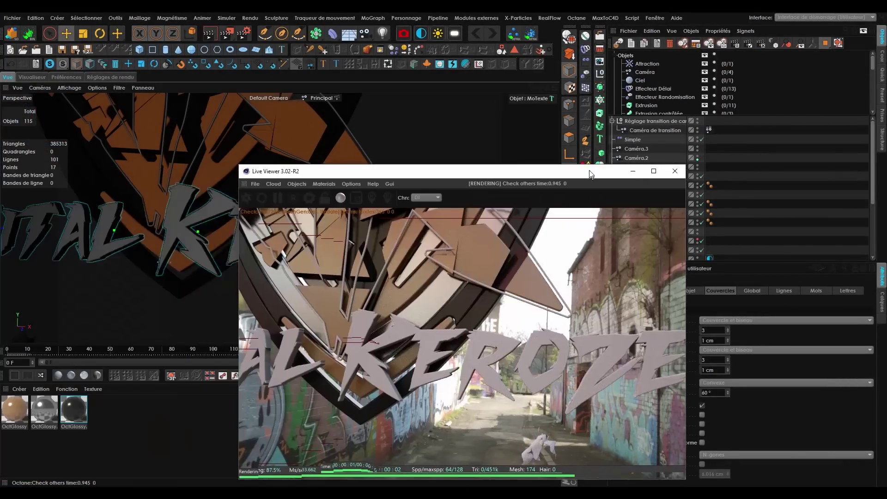
drag(590, 175, 575, 167)
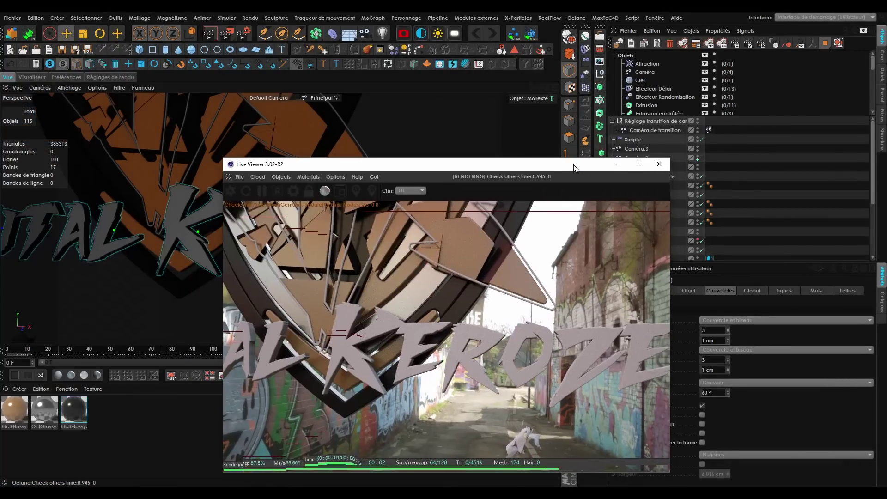
Try to apply the dark OctGlossy.2 material limited to the C1 selection, and undo the assignment.
click(166, 240)
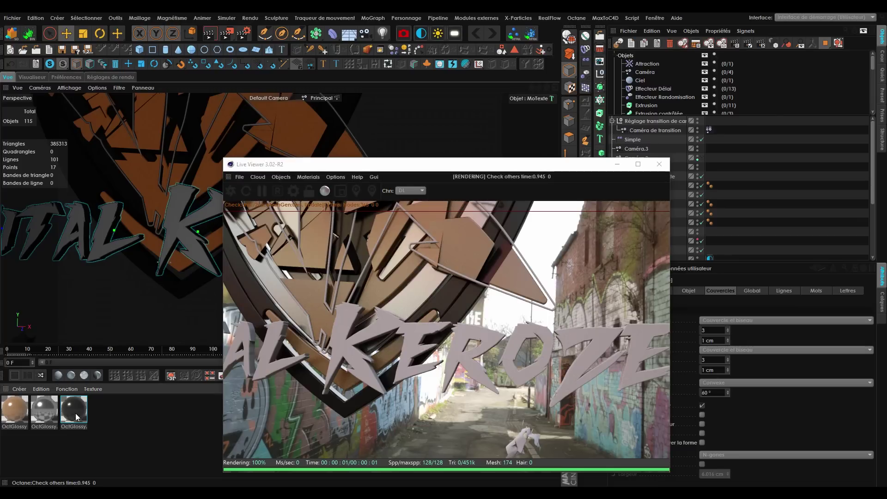
drag(166, 239, 170, 232)
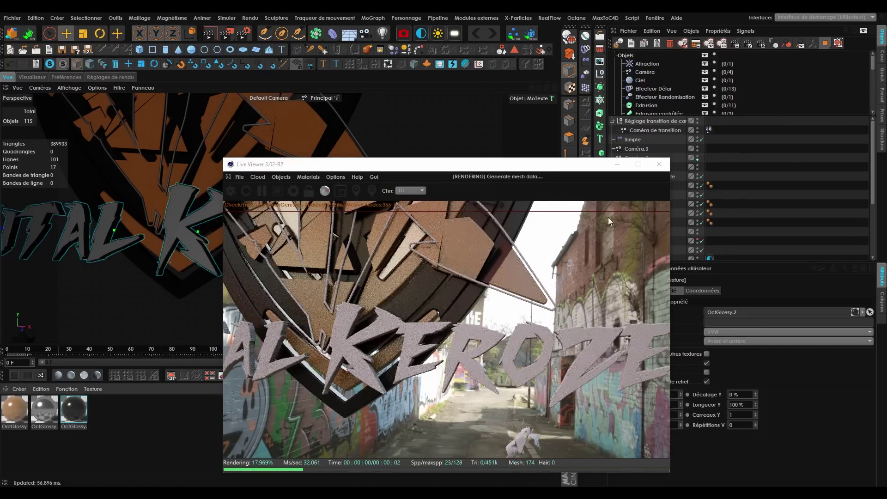
click(786, 322)
text(c)
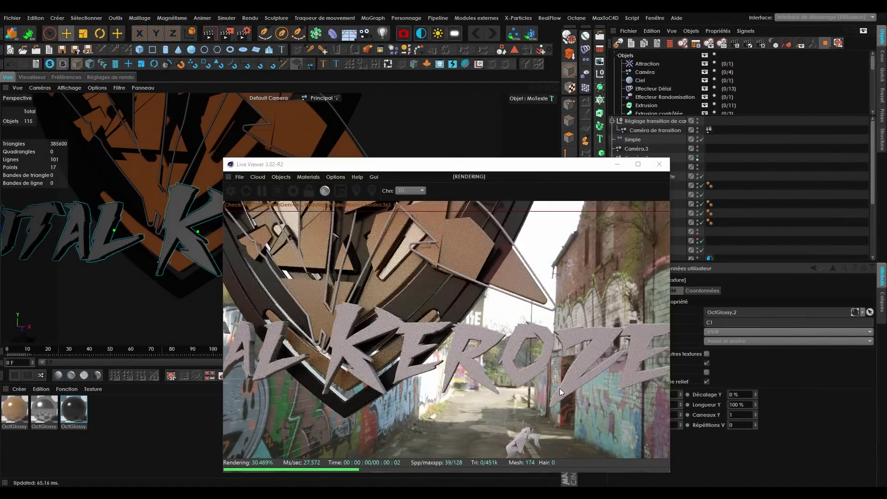
drag(580, 168, 456, 211)
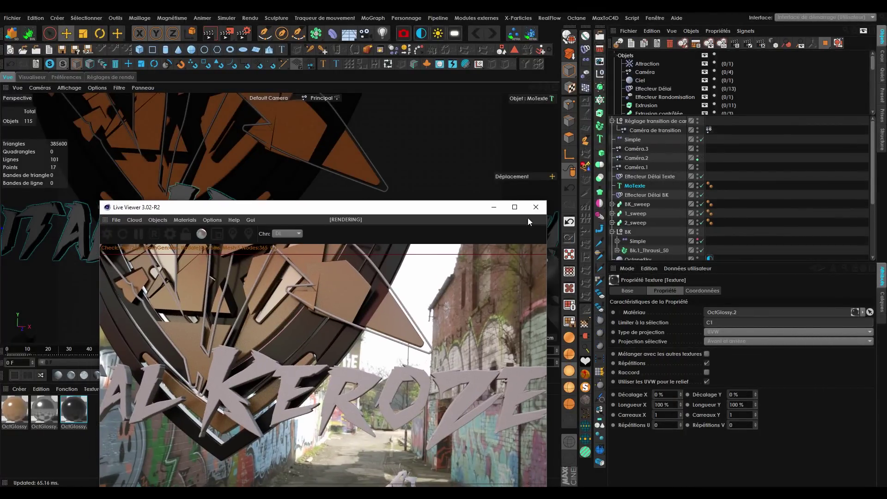
scroll(739, 199, down, 3)
key(ctrl+z)
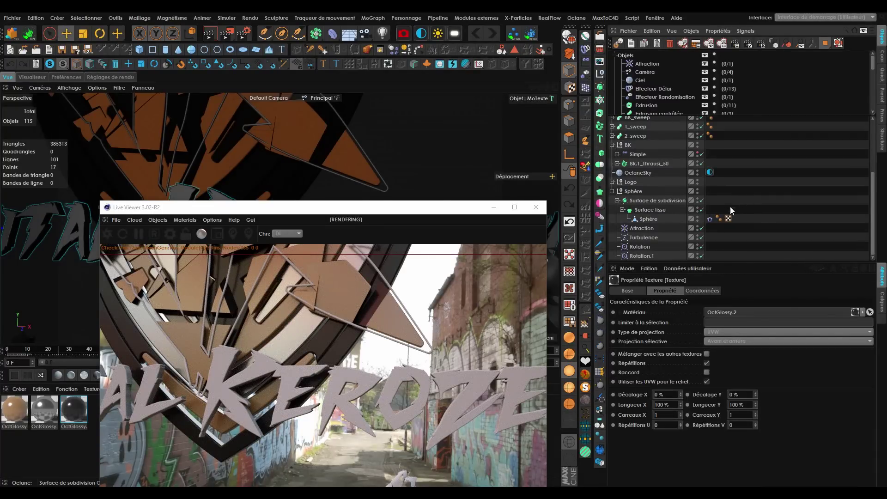
Apply the dark OctGlossy.2 material to the MoTexte lettering and limit it to the C1 selection.
drag(419, 207, 415, 290)
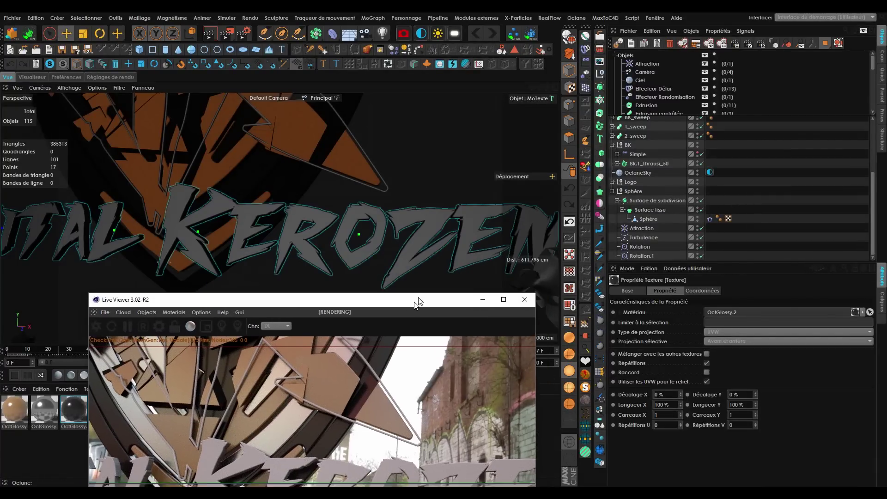
scroll(384, 226, up, 3)
click(425, 206)
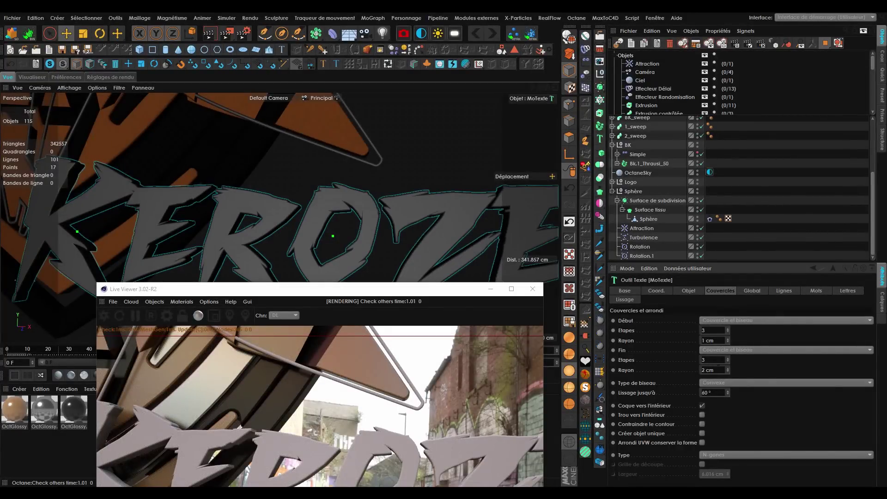
key(Return)
drag(73, 415, 636, 185)
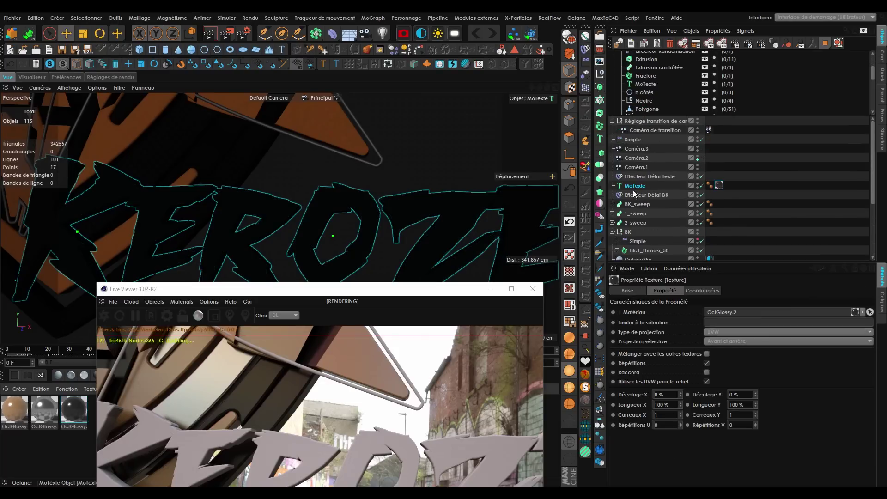
click(734, 321)
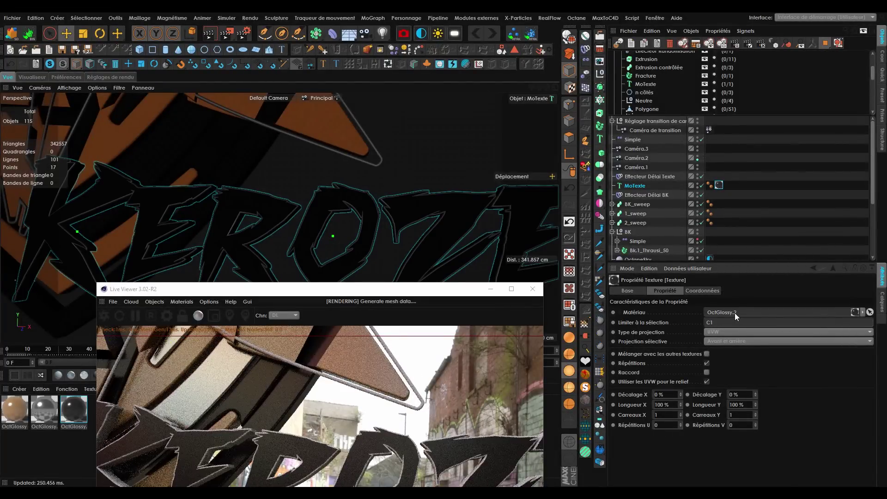
Add the brown OctGlossy material to the MoTexte lettering, with its tag placed ahead of the C1-limited OctGlossy.2 tag.
drag(13, 418, 628, 186)
drag(455, 288, 677, 153)
scroll(265, 302, down, 5)
alt+middle_drag(265, 302, 259, 273)
click(145, 352)
alt+drag(228, 292, 215, 282)
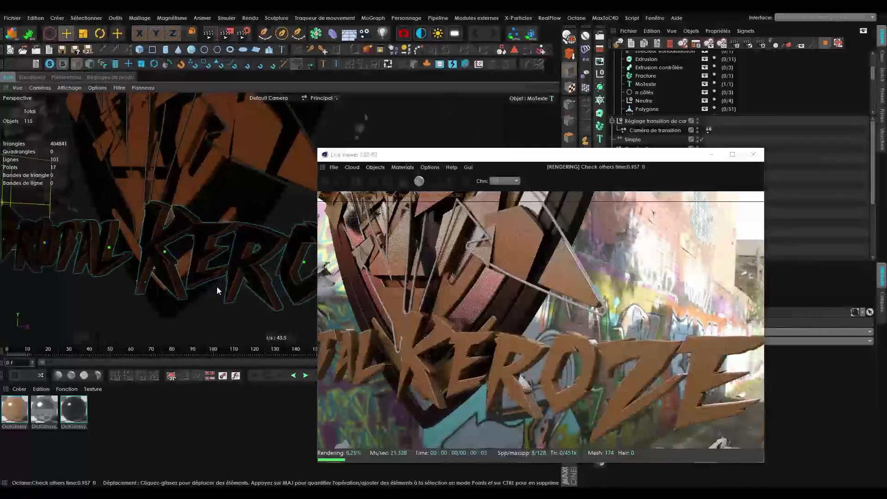
drag(600, 155, 503, 162)
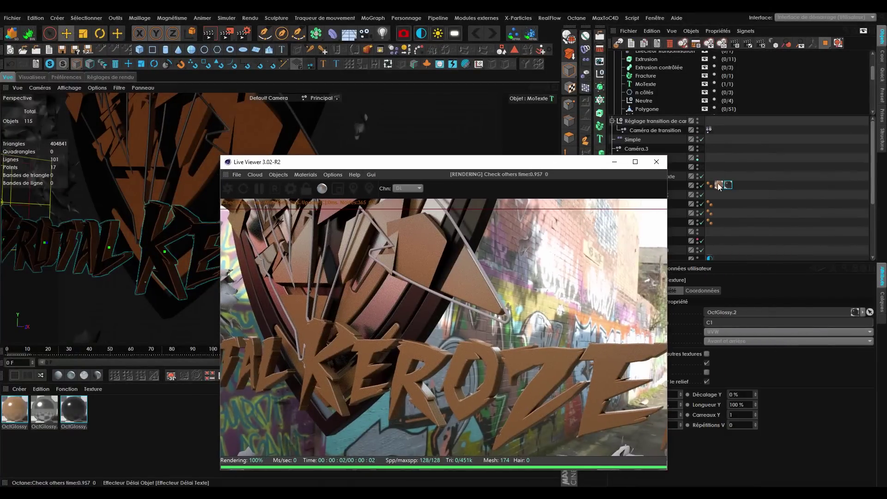
click(719, 185)
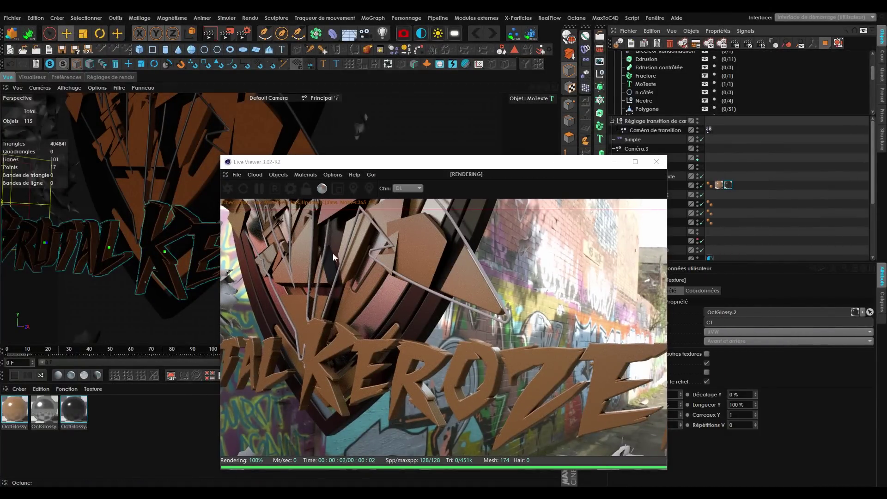
Save the scene and restart the live render with the updated lettering materials.
key(ctrl+s)
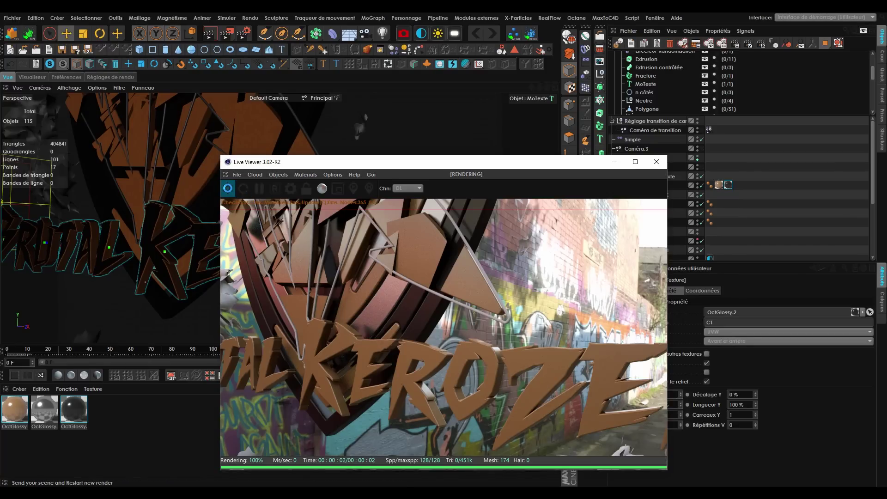
click(228, 188)
scroll(115, 278, down, 3)
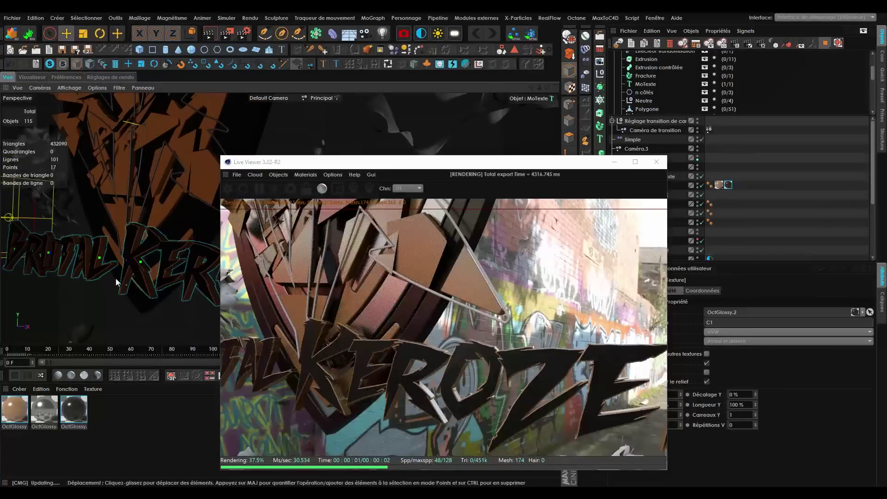
Compare with the reference video and apply the brown OctGlossy material to the flying debris's Surface de subdivision object.
key(alt+Tab)
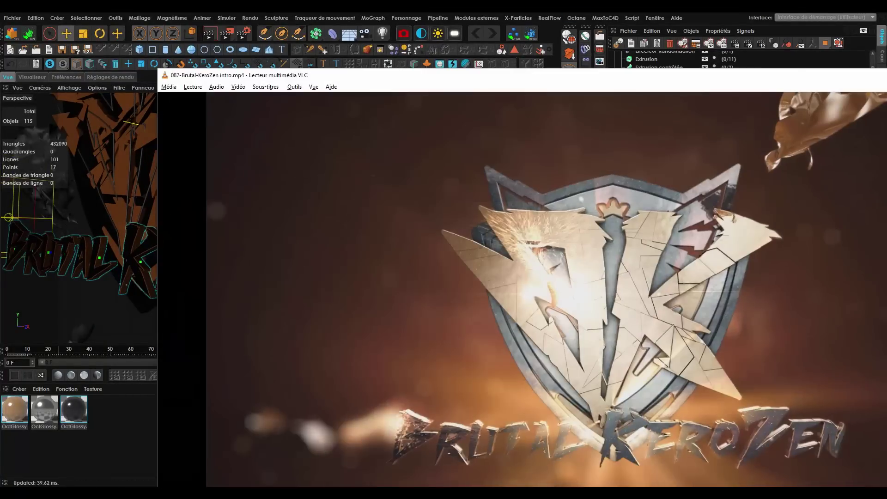
key(alt+Tab)
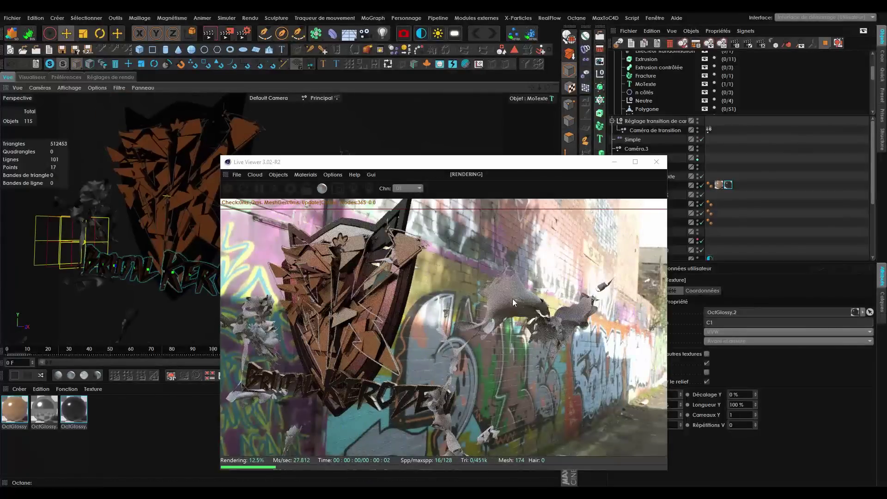
right_click(509, 302)
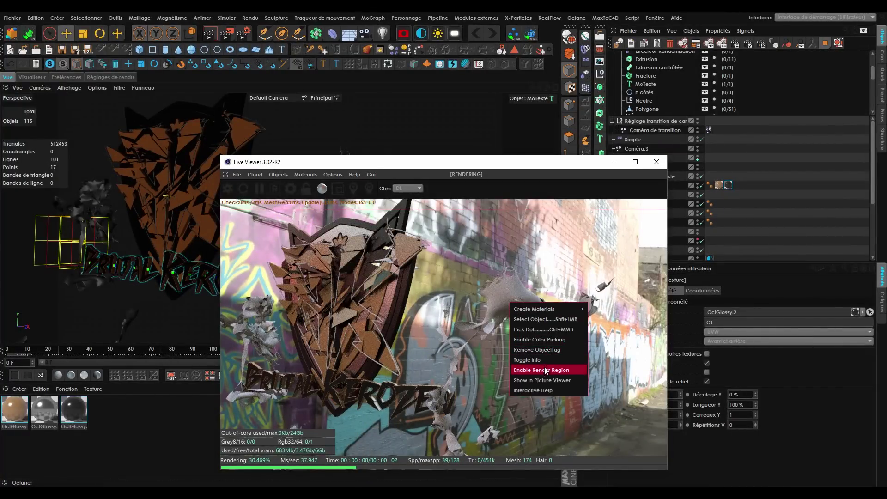
click(548, 321)
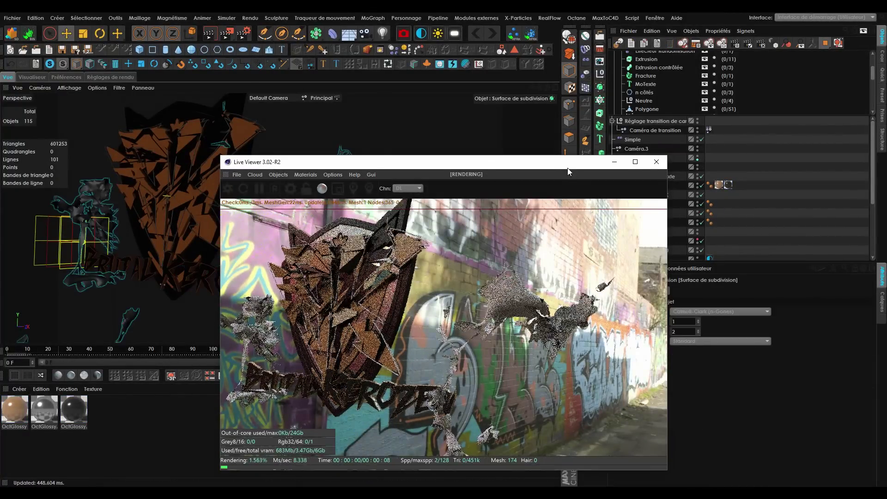
drag(527, 162, 368, 152)
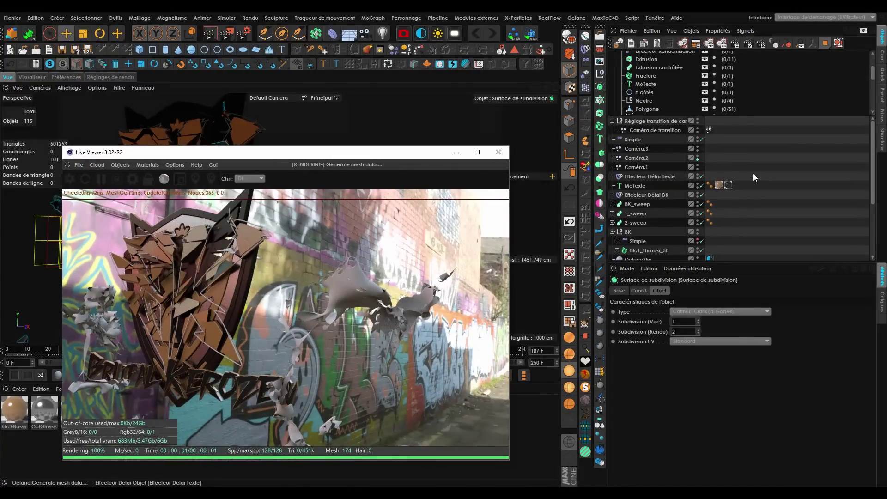
scroll(753, 173, down, 4)
drag(631, 211, 659, 201)
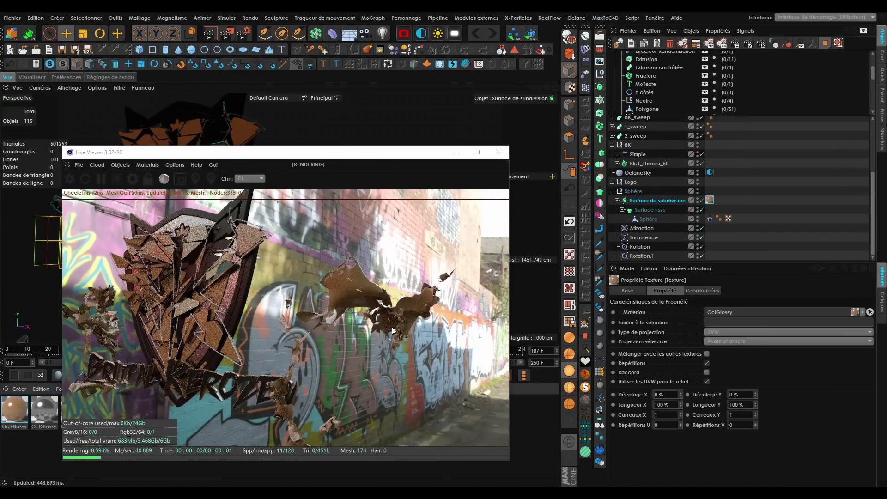
drag(358, 323, 311, 314)
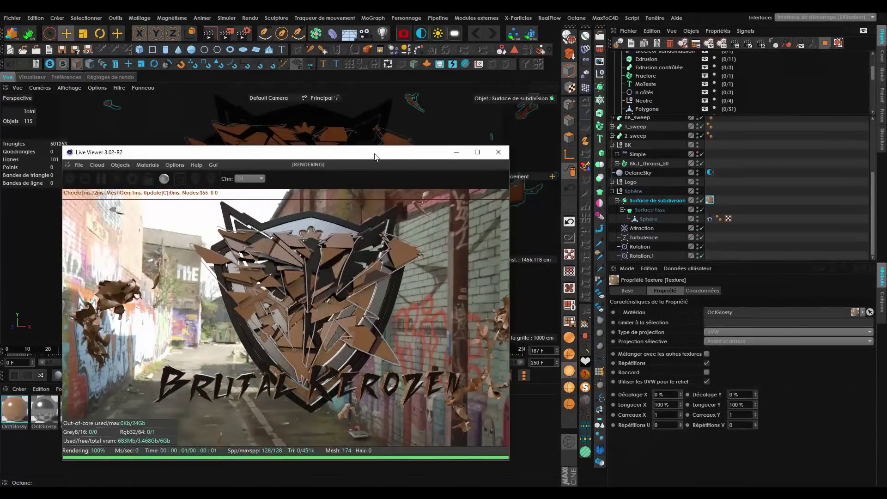
Create an Octane specular material and set its reflection color to brown, R 0.330344, G 0.123422, B 0.026358.
drag(375, 153, 626, 133)
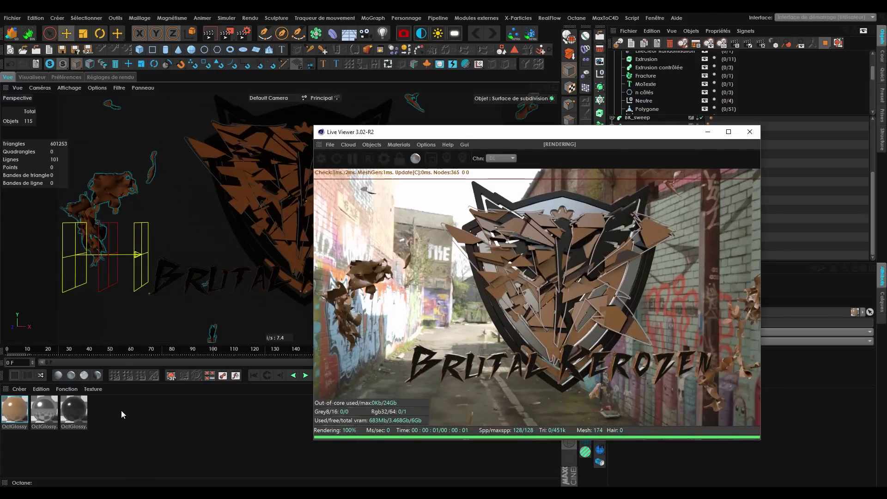
click(85, 378)
double_click(14, 409)
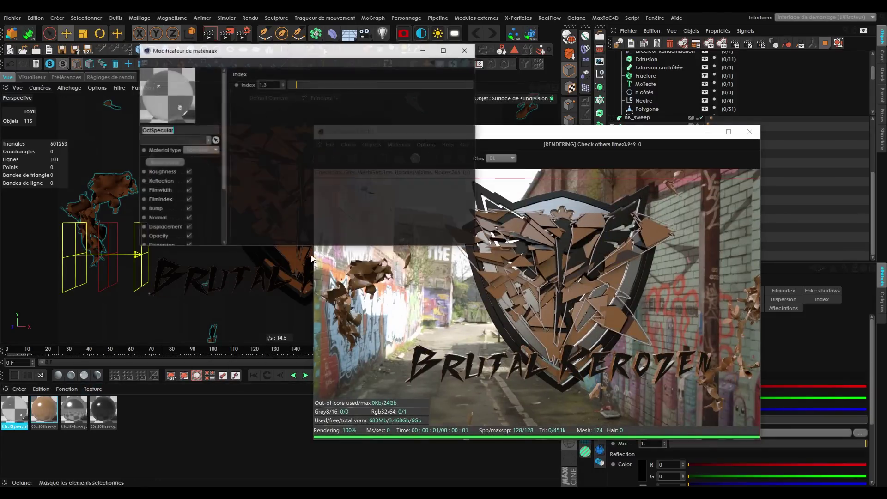
click(167, 181)
click(265, 92)
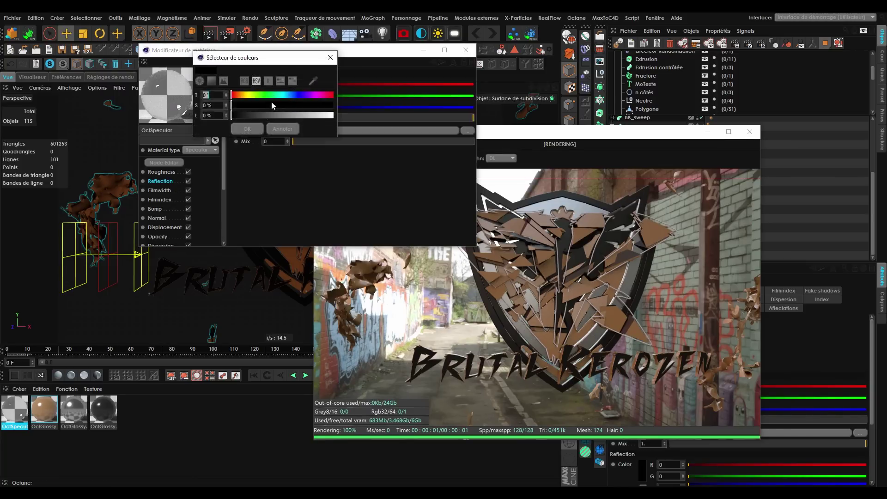
drag(265, 108, 294, 119)
drag(290, 107, 299, 107)
click(248, 129)
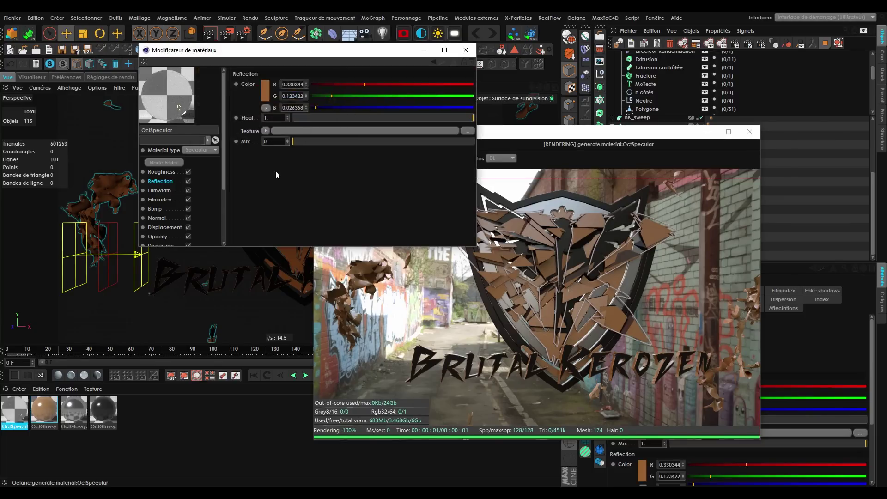
Set the OctSpecular material's transmission color to orange, R 0.9, G 0.326993, B 0.036317.
scroll(176, 213, down, 3)
click(174, 209)
click(262, 103)
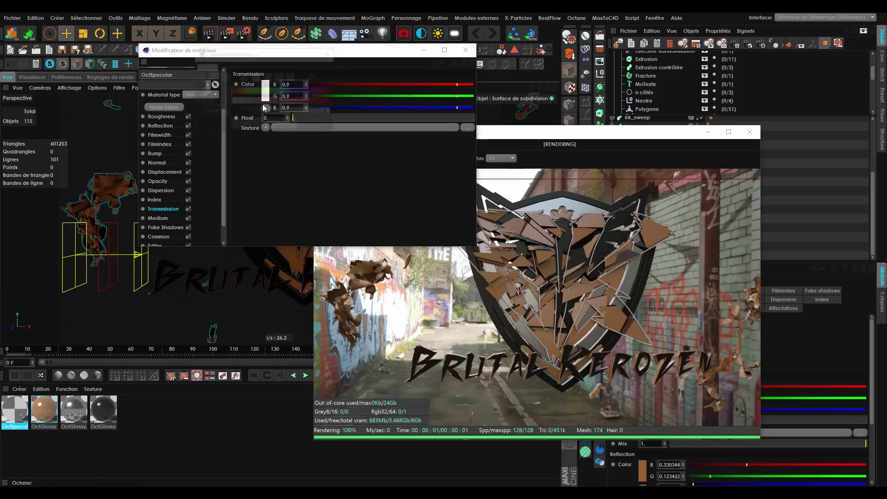
click(244, 91)
drag(244, 92, 240, 92)
click(275, 101)
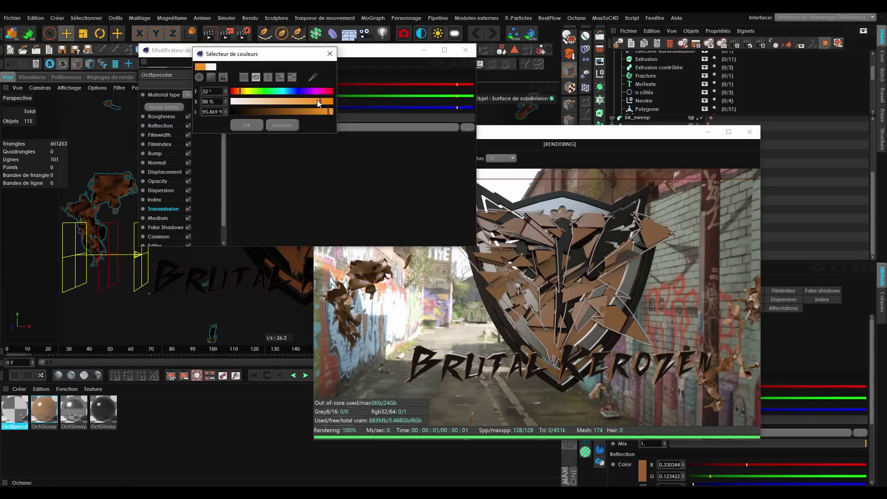
click(248, 125)
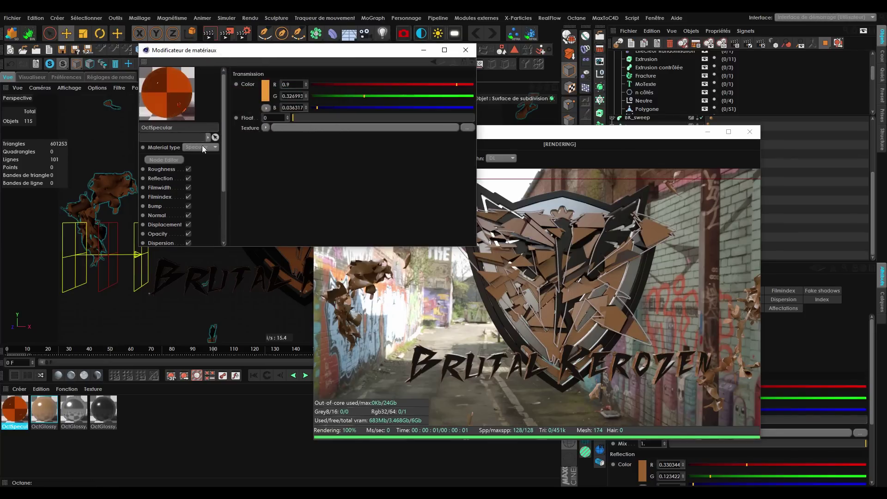
Apply the OctSpecular material to the BK_sweep, 1_sweep and 2_sweep objects.
drag(17, 408, 637, 102)
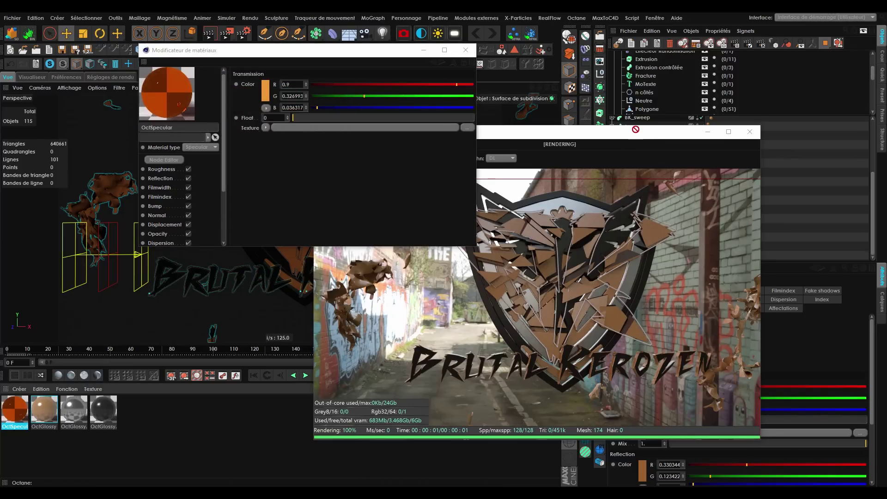
drag(578, 132, 471, 275)
scroll(668, 192, up, 2)
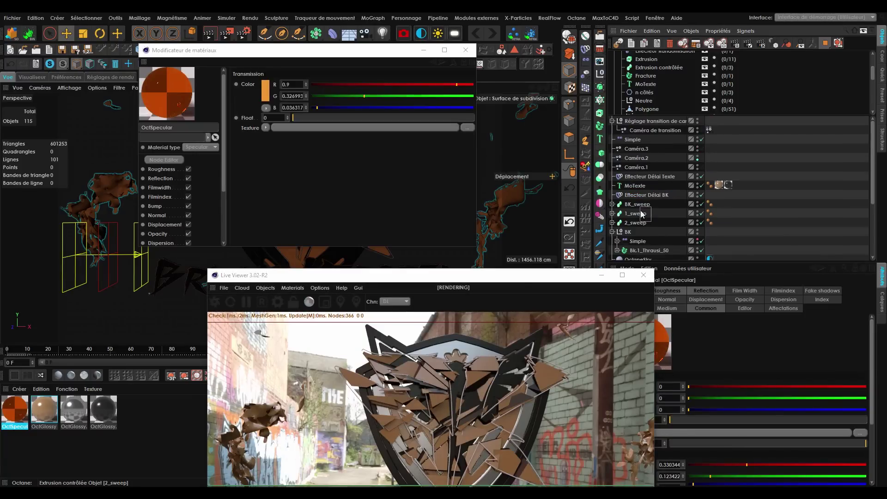
drag(642, 214, 642, 224)
right_click(15, 409)
click(62, 308)
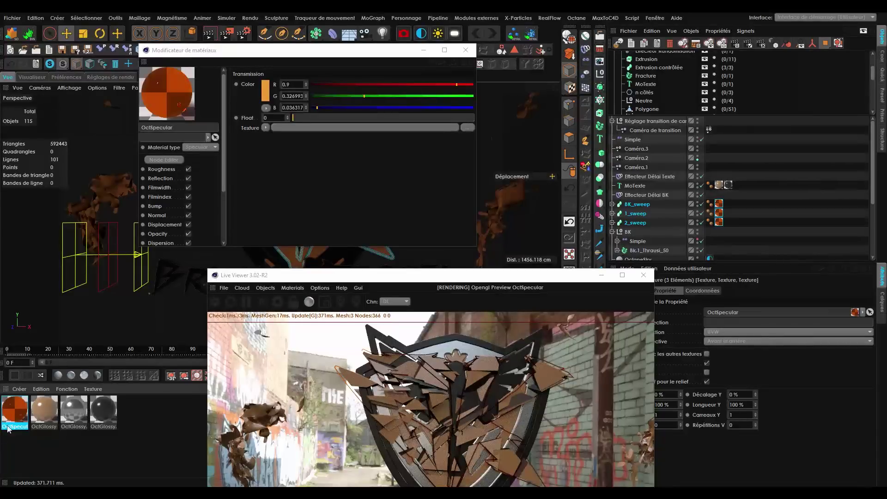
Lighten the OctSpecular material's transmission color to R 0.9, G 0.572014, B 0.298343.
scroll(167, 217, down, 3)
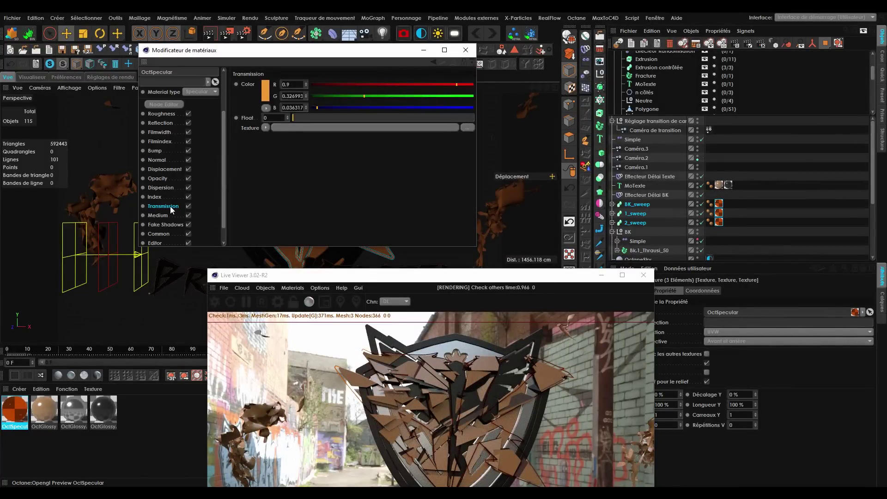
click(267, 95)
click(290, 104)
click(255, 126)
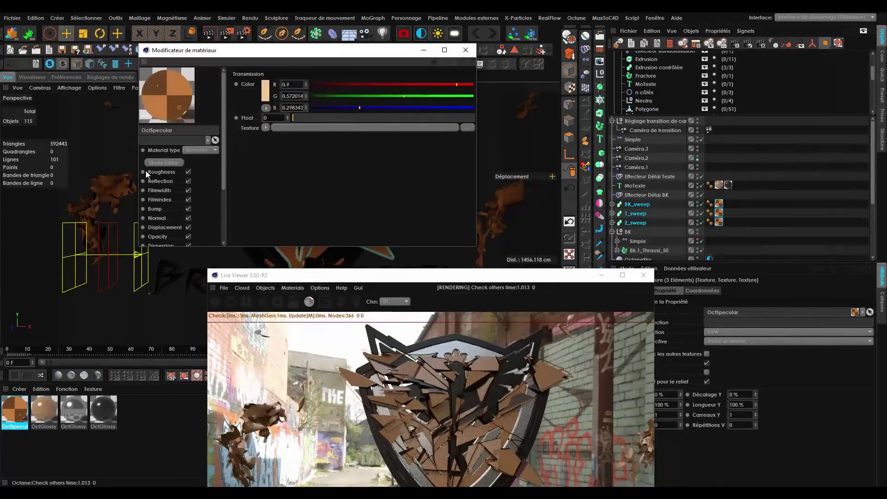
Set the OctSpecular material's reflection color to white, with R, G and B at 1.
click(169, 172)
click(170, 181)
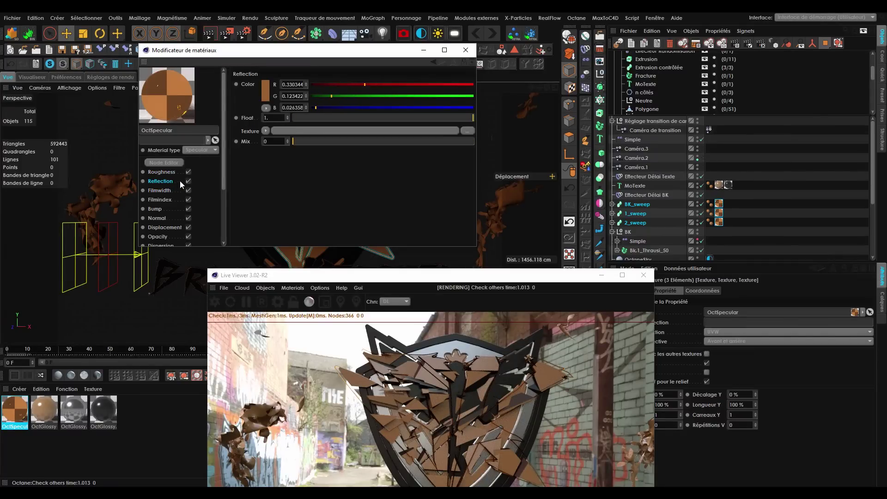
click(266, 98)
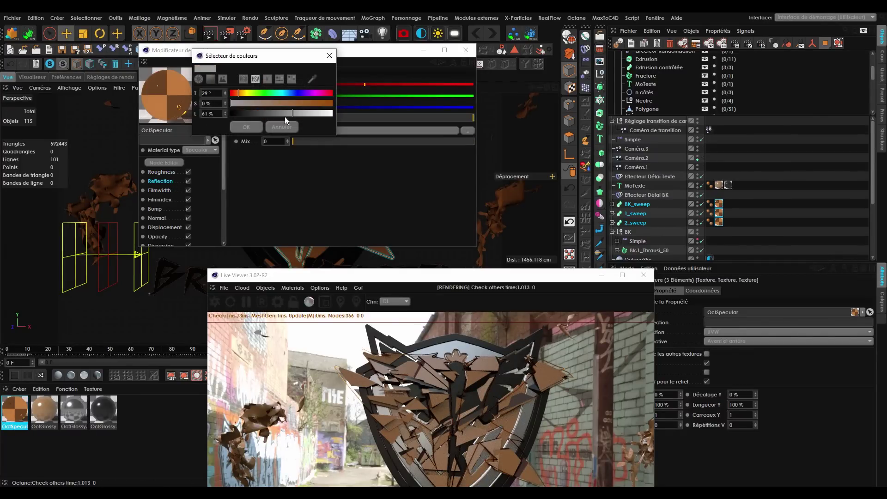
click(251, 129)
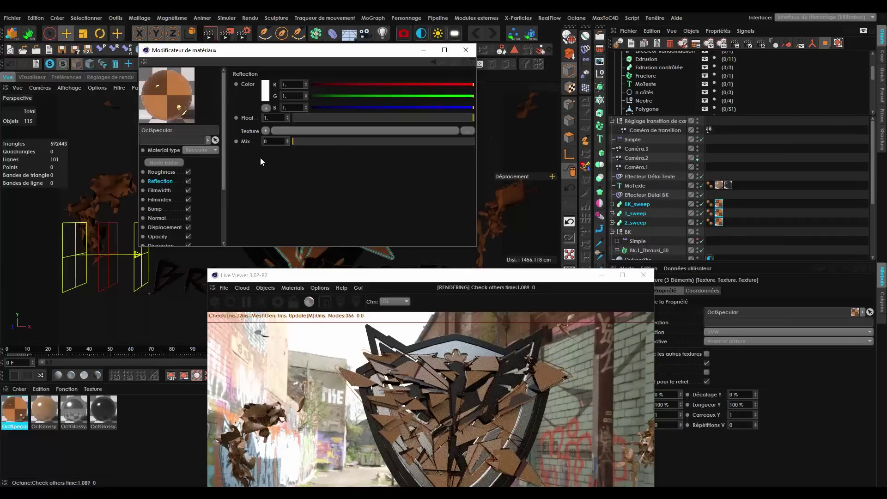
drag(262, 277, 379, 122)
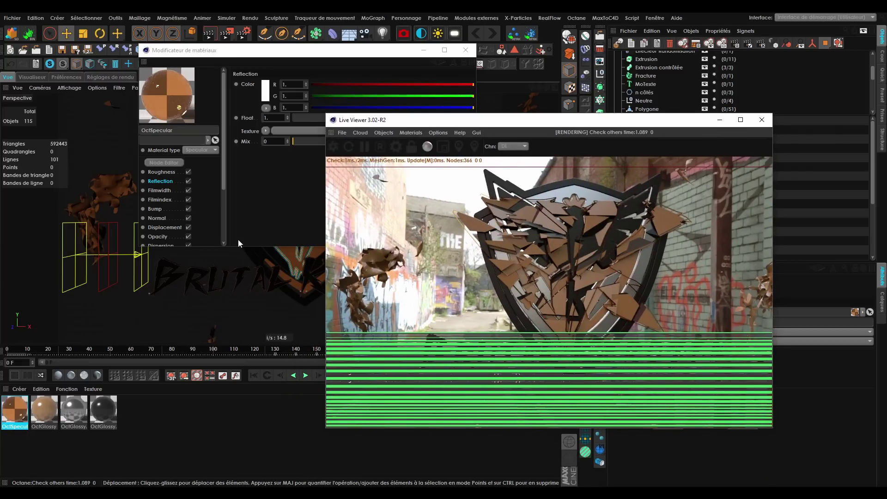
Set the OctSpecular material's index to 4.5525, close the material editor and inspect the shield in the live render.
scroll(186, 230, down, 3)
click(157, 200)
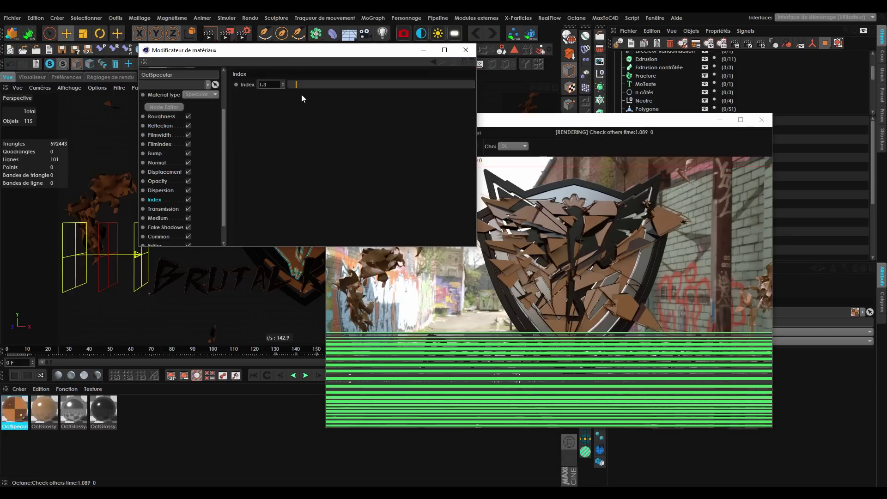
drag(333, 83, 367, 85)
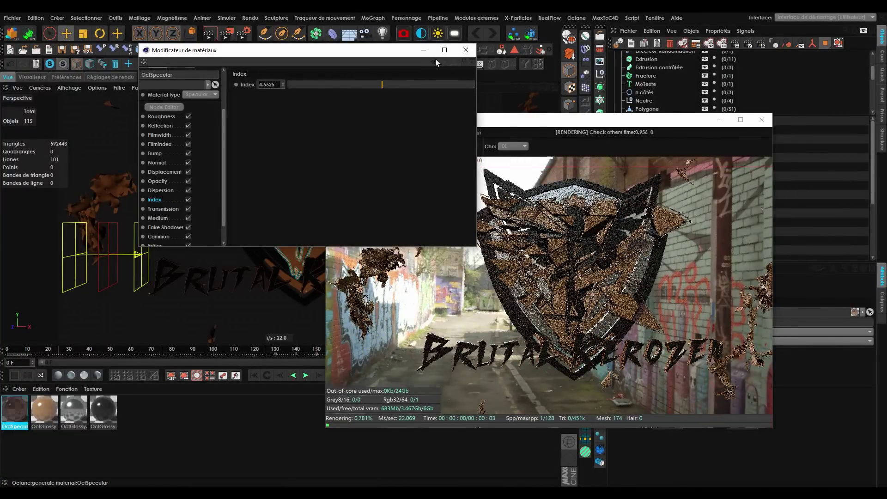
click(466, 50)
alt+drag(281, 179, 222, 218)
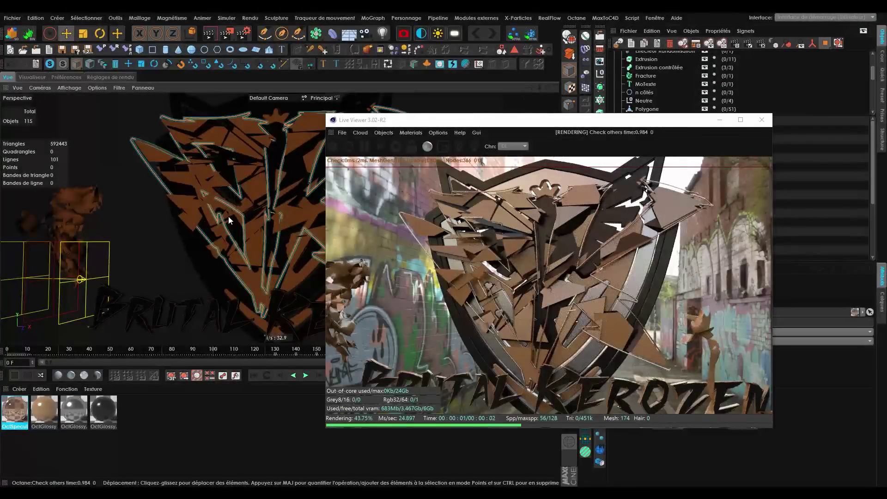
scroll(228, 218, down, 3)
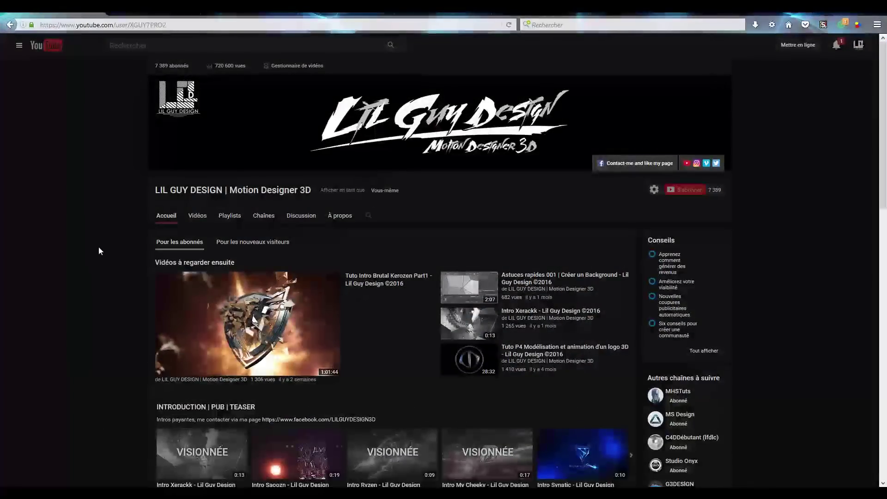
Switch to the web browser and look through the LIL GUY DESIGN YouTube channel's intros and tutorials.
scroll(103, 347, down, 10)
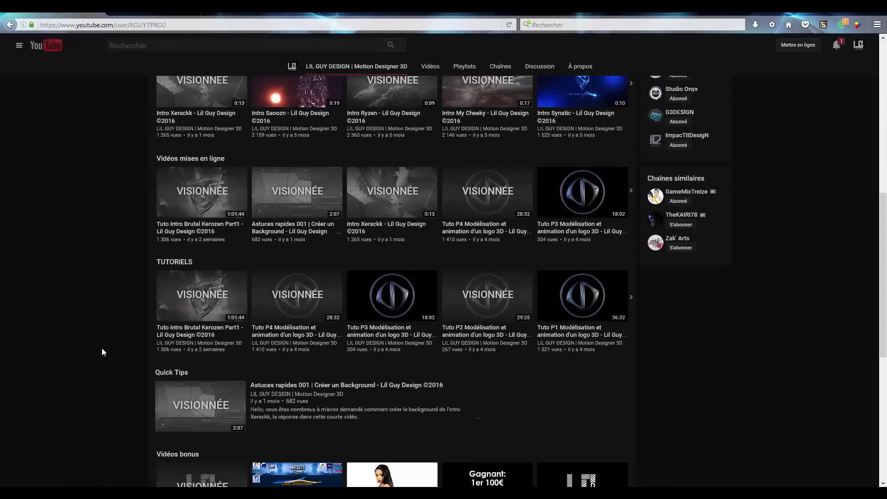
scroll(115, 263, up, 10)
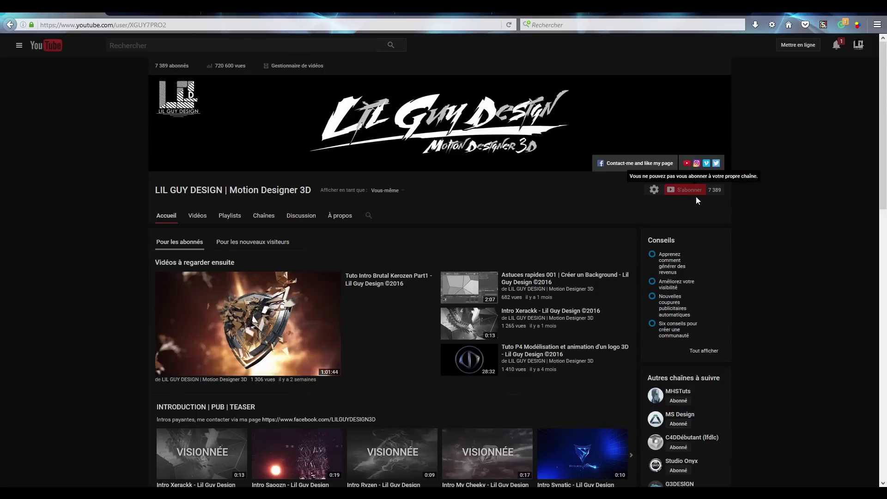
scroll(791, 260, down, 5)
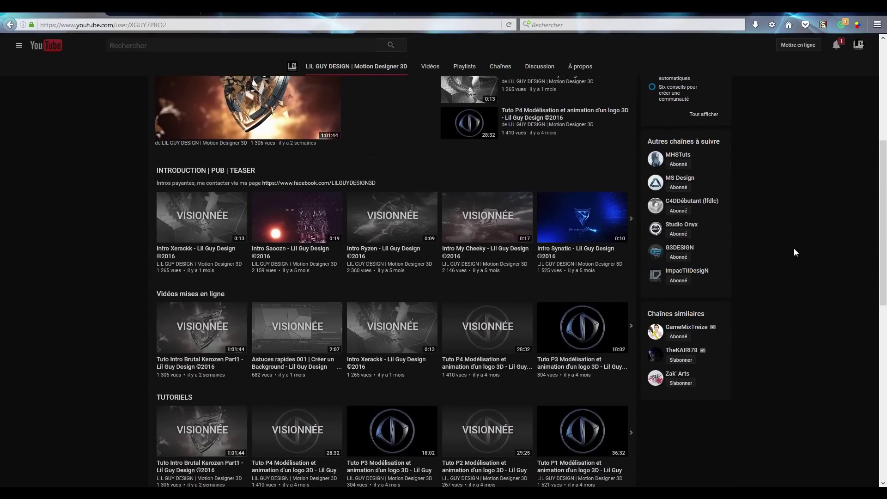
scroll(790, 300, down, 3)
scroll(804, 271, up, 8)
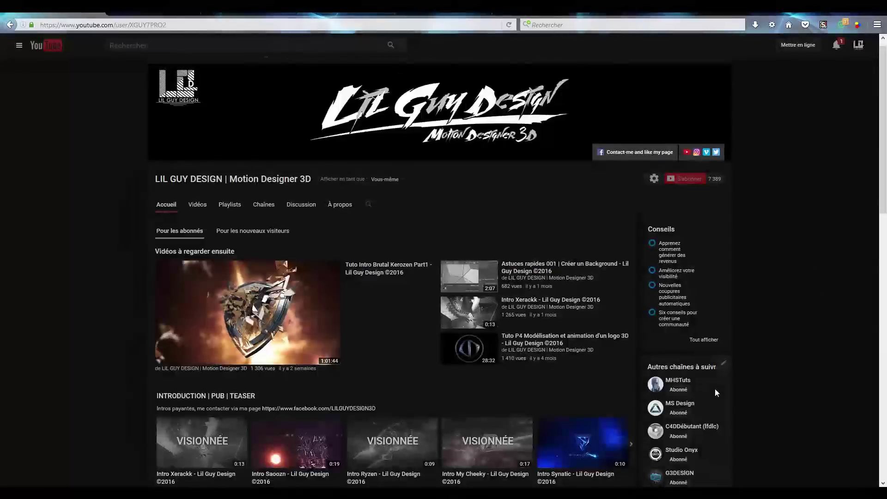
Open the MHSTuts YouTube channel and browse its uploaded videos.
click(156, 9)
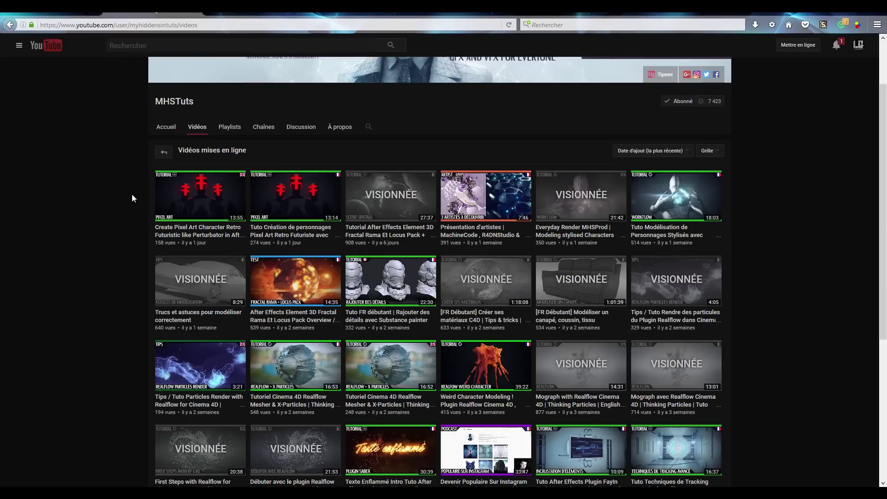
scroll(132, 198, down, 2)
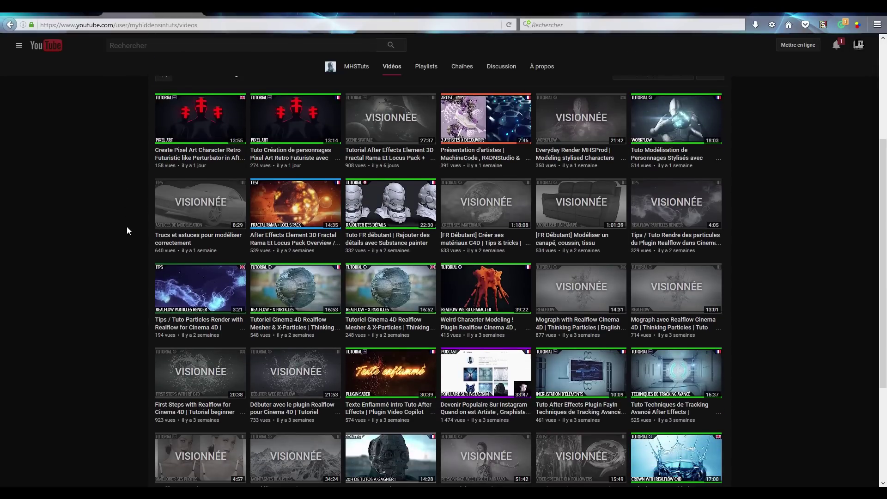
scroll(114, 193, up, 1)
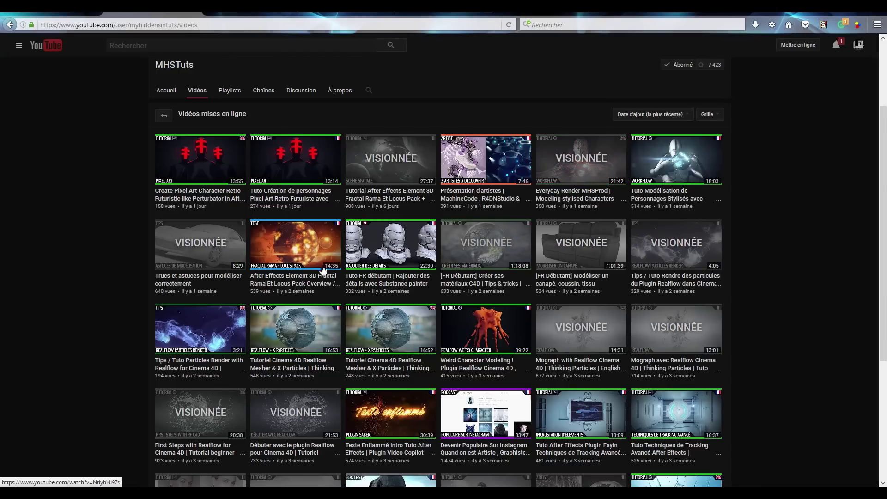
scroll(309, 250, down, 4)
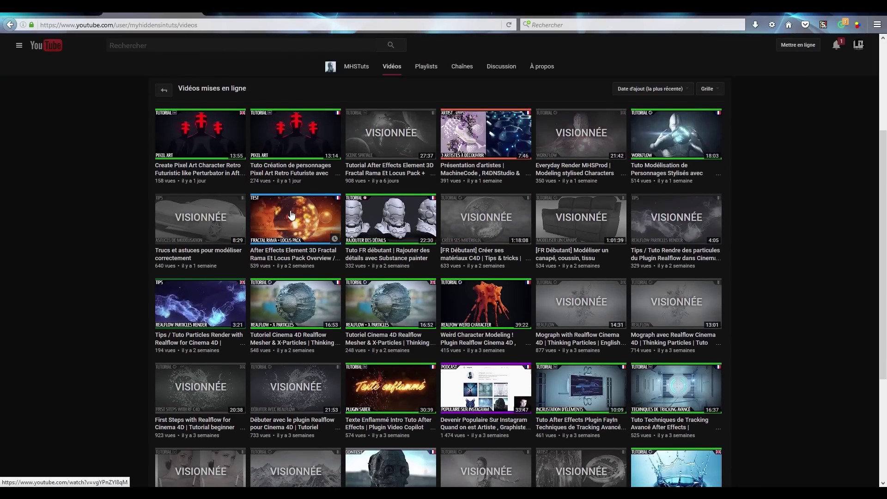
scroll(791, 319, up, 7)
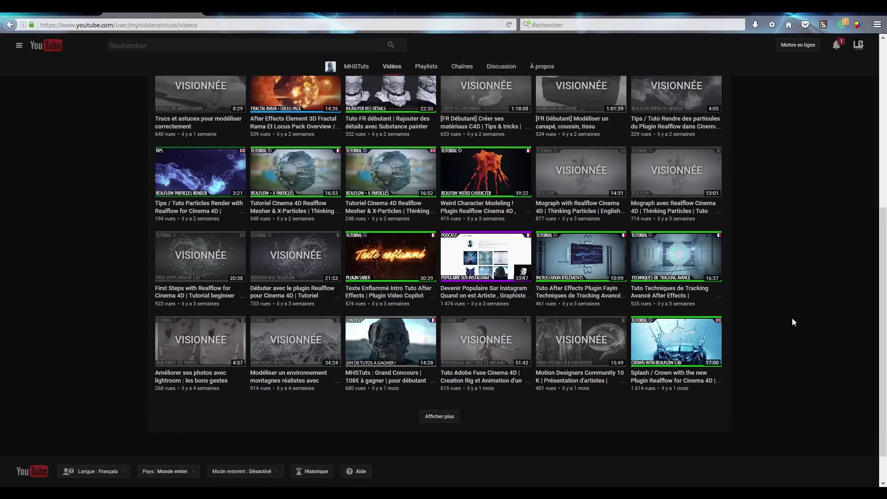
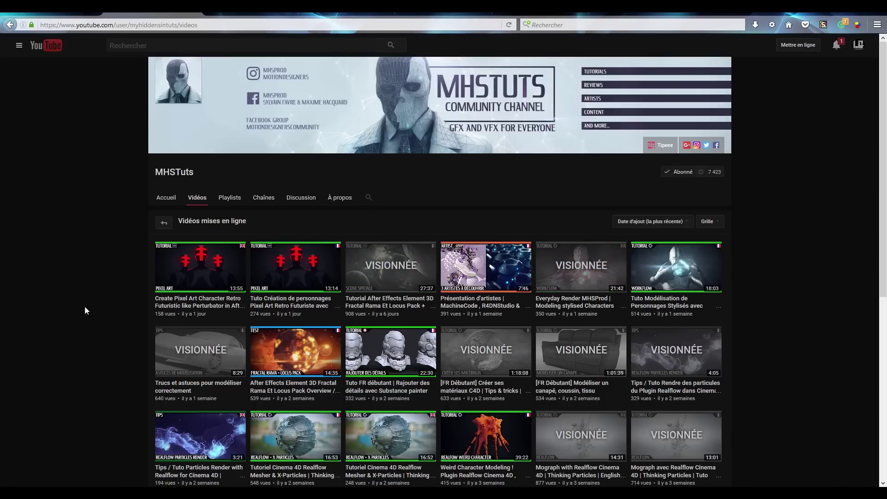
scroll(85, 305, down, 15)
scroll(85, 306, up, 15)
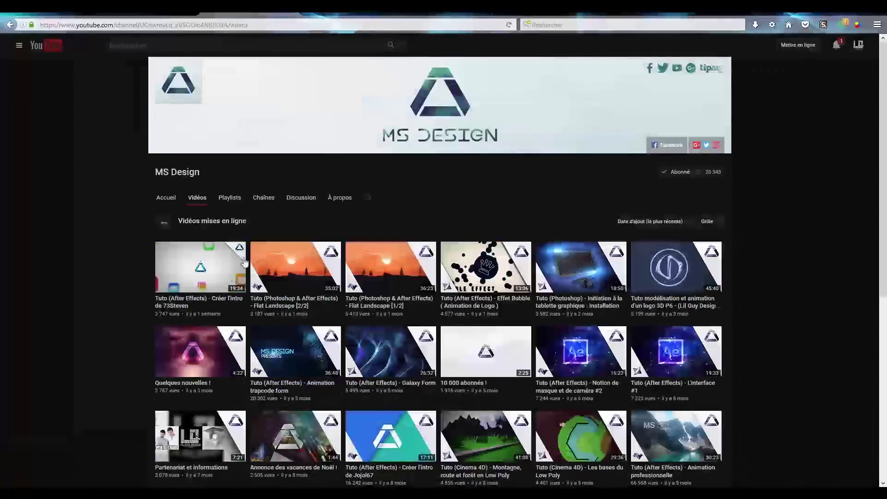
Browse the uploaded tutorials on the MS Design YouTube channel.
scroll(130, 286, down, 1)
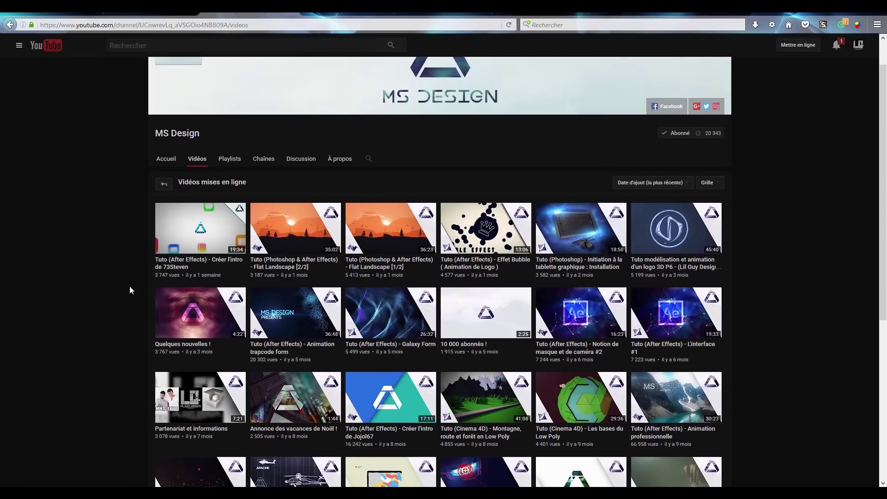
scroll(120, 265, down, 1)
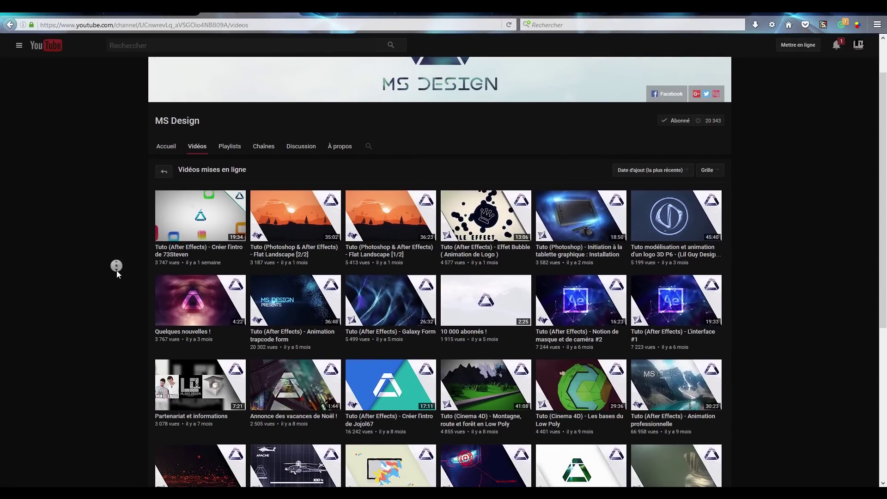
scroll(116, 276, down, 1)
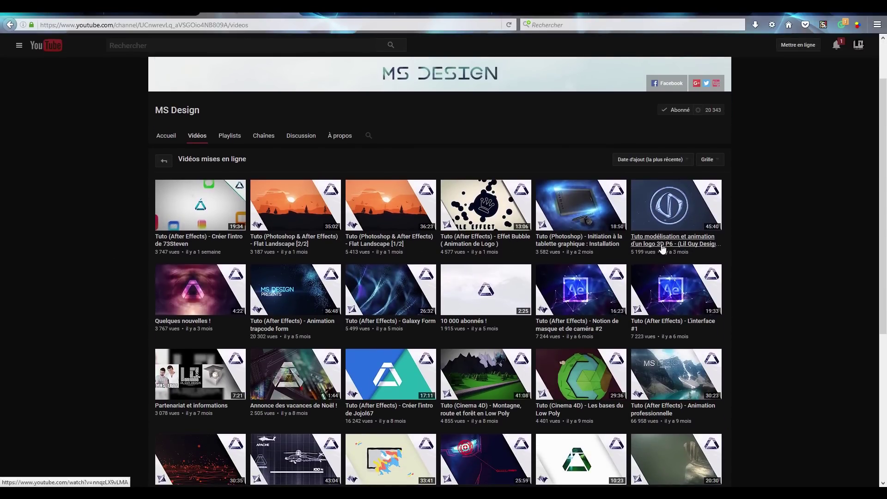
scroll(791, 259, down, 3)
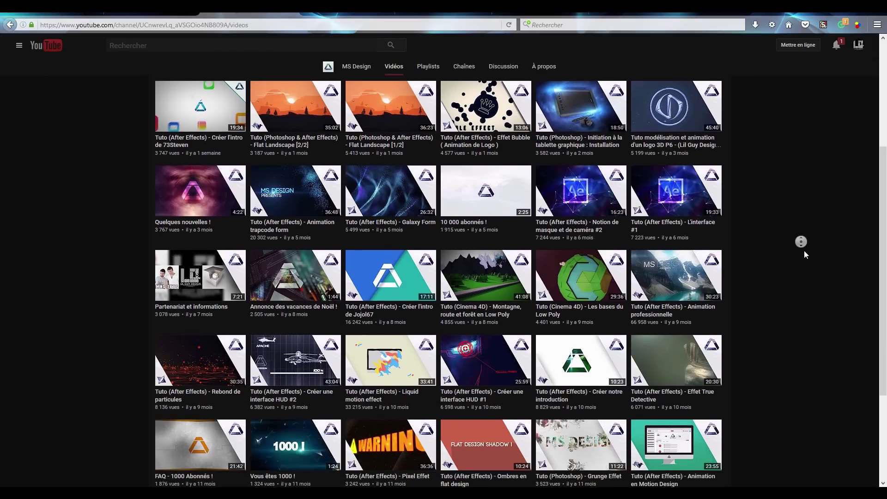
scroll(804, 254, down, 1)
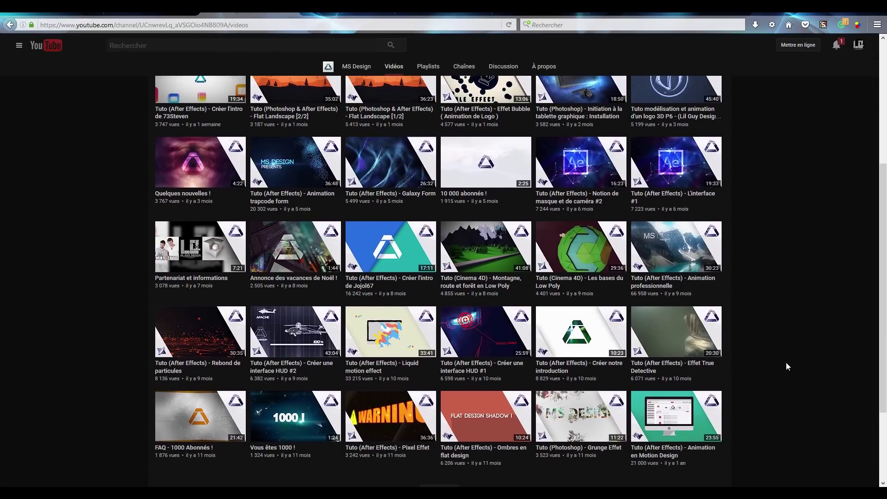
scroll(757, 425, up, 3)
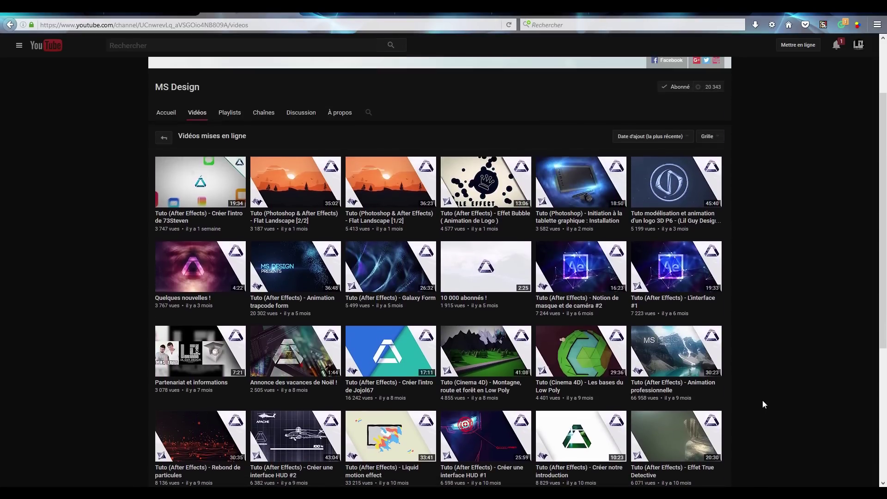
scroll(751, 421, up, 3)
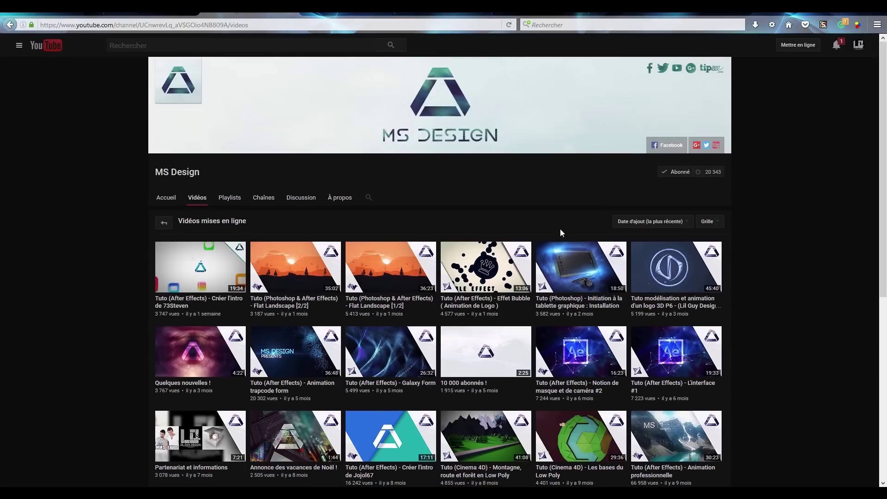
Open the C4DDébutant YouTube channel and browse its uploaded Cinema 4D tutorials.
click(363, 14)
scroll(126, 307, down, 1)
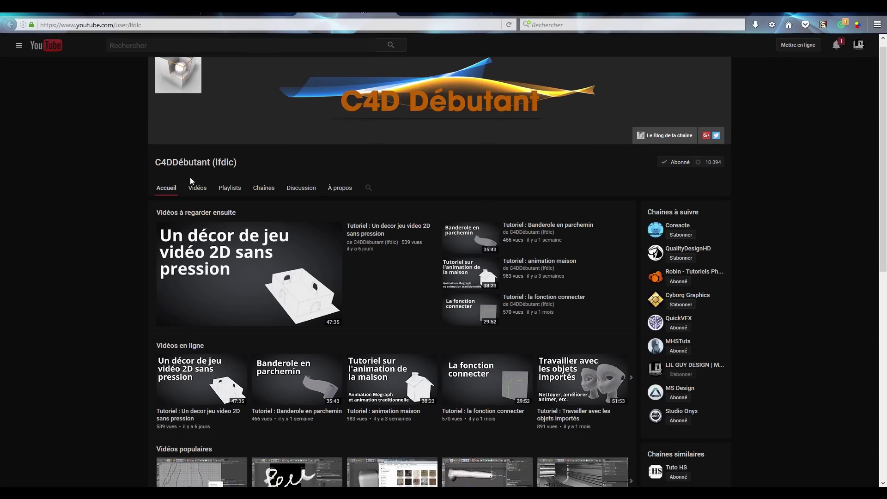
click(198, 189)
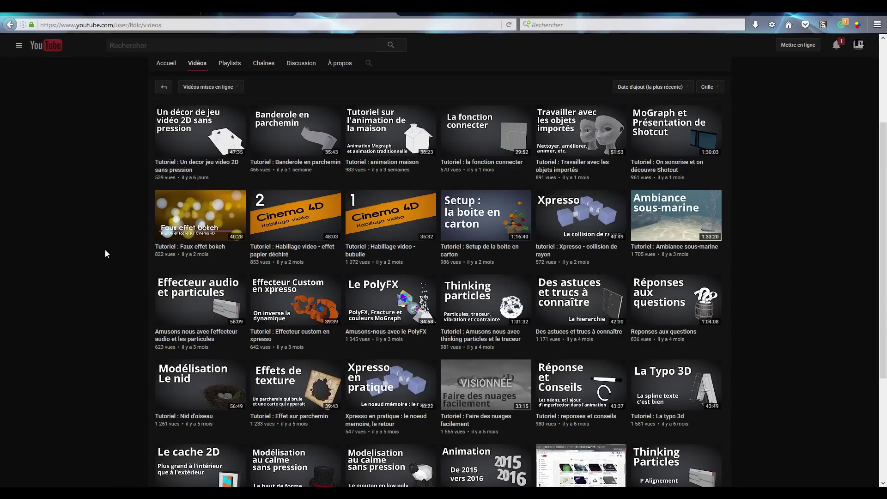
scroll(106, 296, down, 3)
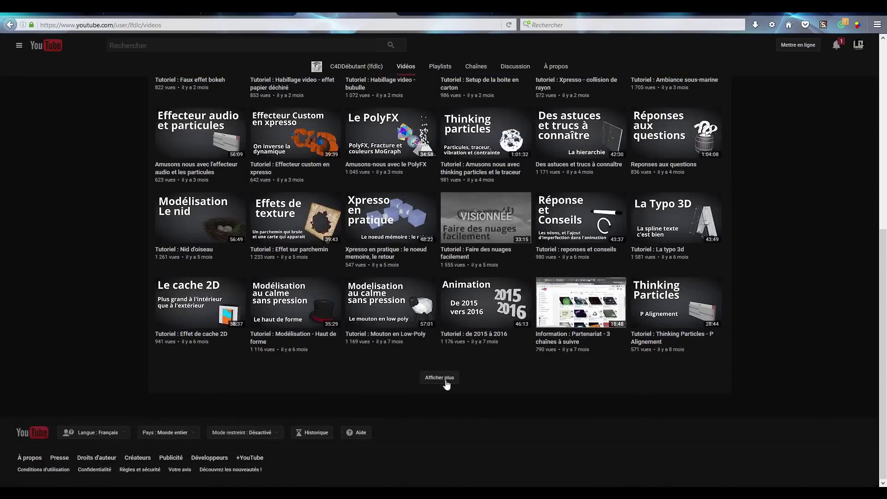
scroll(762, 347, up, 5)
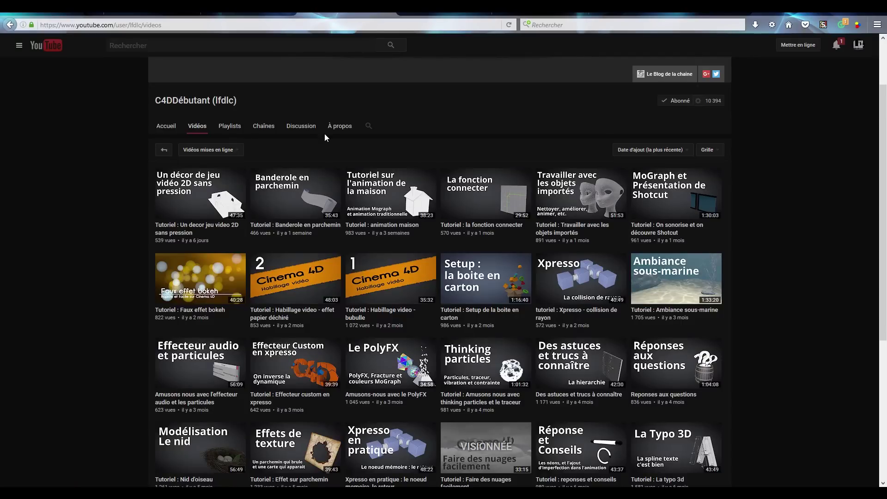
View the C4DDébutant channel's playlists, and return to its list of uploaded videos.
click(229, 125)
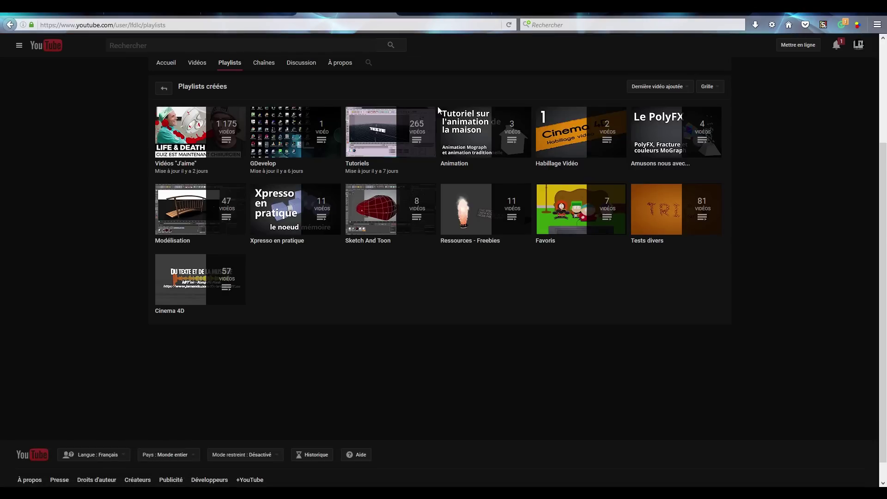
scroll(521, 411, up, 3)
click(197, 217)
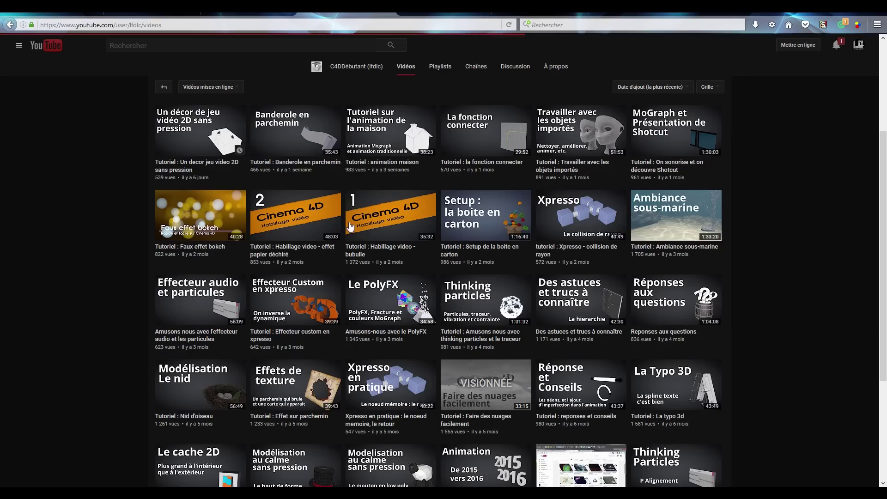
Switch to the Motion Designers Community Facebook group and browse its posts, including the one sharing the Shipsomnia - Tale of the Kraken trailer.
click(436, 14)
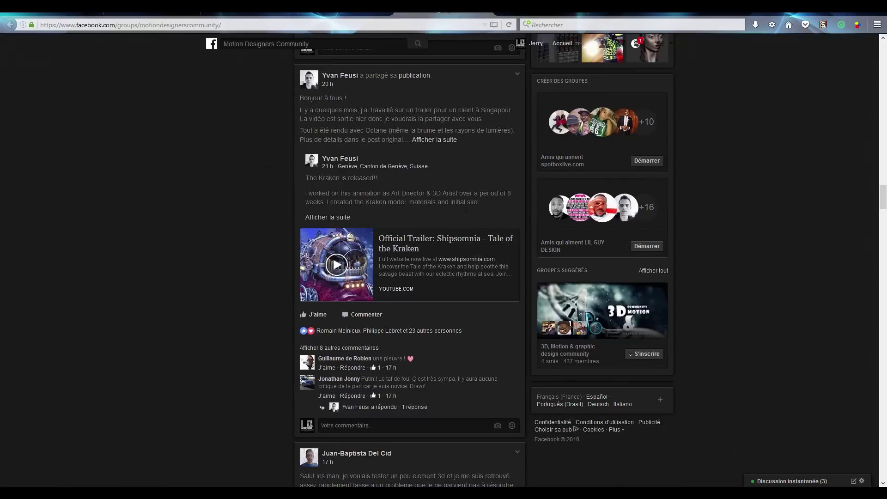
middle_click(248, 251)
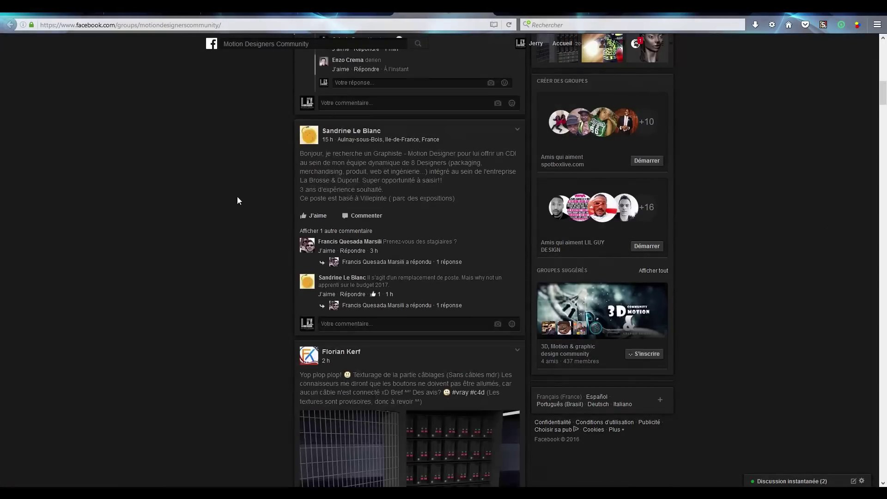
scroll(150, 327, down, 7)
middle_drag(137, 329, 144, 230)
middle_drag(143, 229, 160, 323)
middle_drag(176, 245, 180, 327)
scroll(180, 327, down, 10)
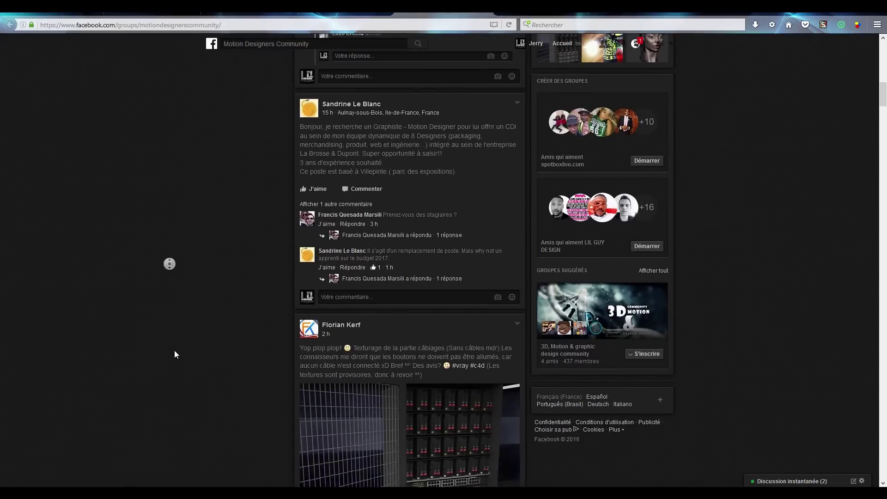
mouse_move(206, 204)
middle_down()
mouse_move(206, 303)
mouse_move(220, 299)
mouse_move(206, 339)
mouse_move(201, 241)
mouse_move(206, 365)
mouse_move(221, 300)
mouse_move(217, 317)
mouse_move(209, 309)
mouse_move(219, 364)
mouse_move(242, 265)
mouse_move(228, 303)
mouse_move(226, 271)
middle_up()
middle_drag(251, 251, 323, 259)
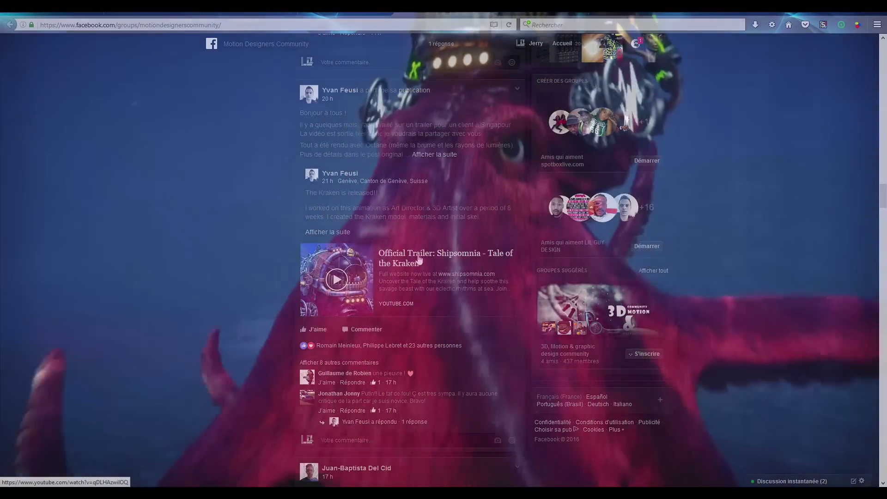
scroll(364, 231, down, 2)
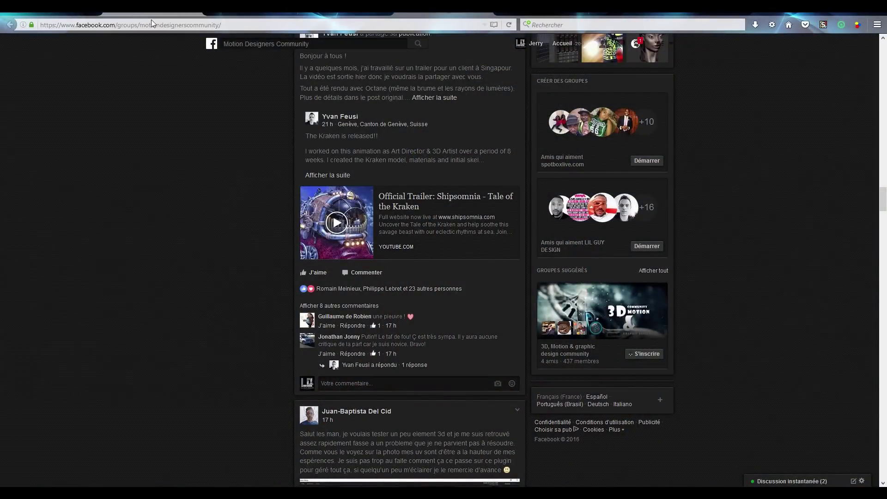
Open aiven.net in a new browser tab and look through the 3D/2D artist's showcase gallery, including the Rise of the Kraken projects.
key(ctrl+t)
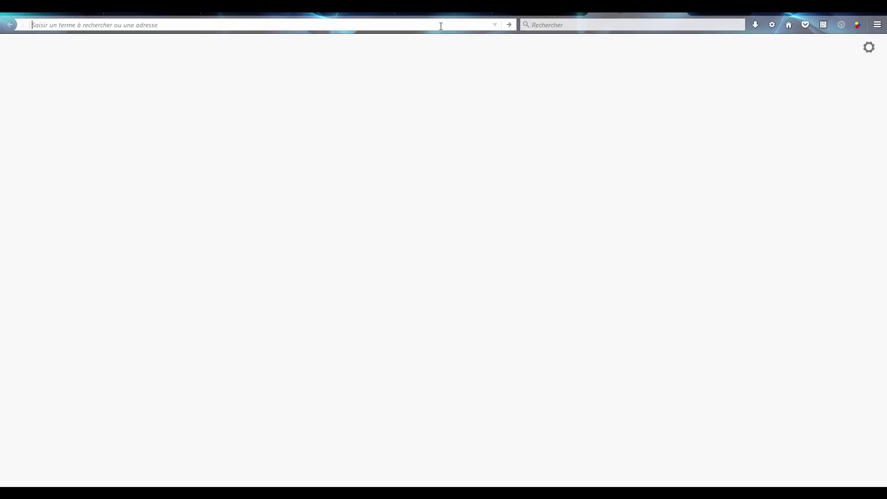
text(aiven.net/)
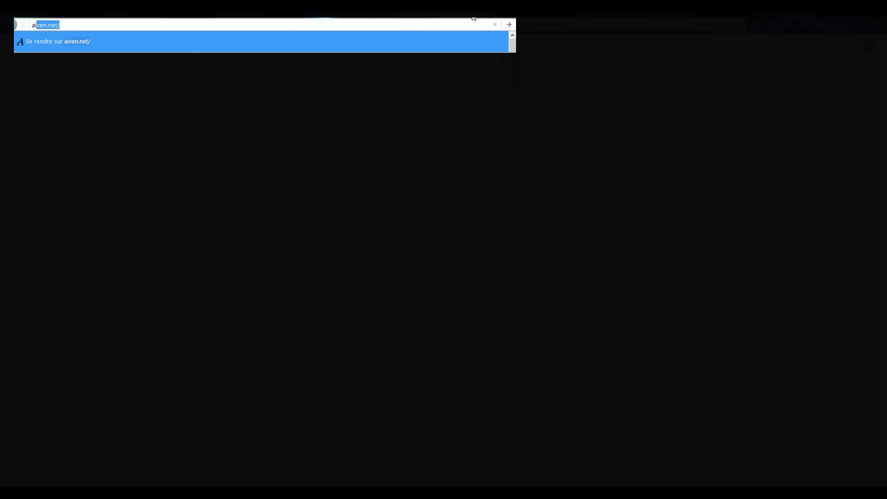
key(Return)
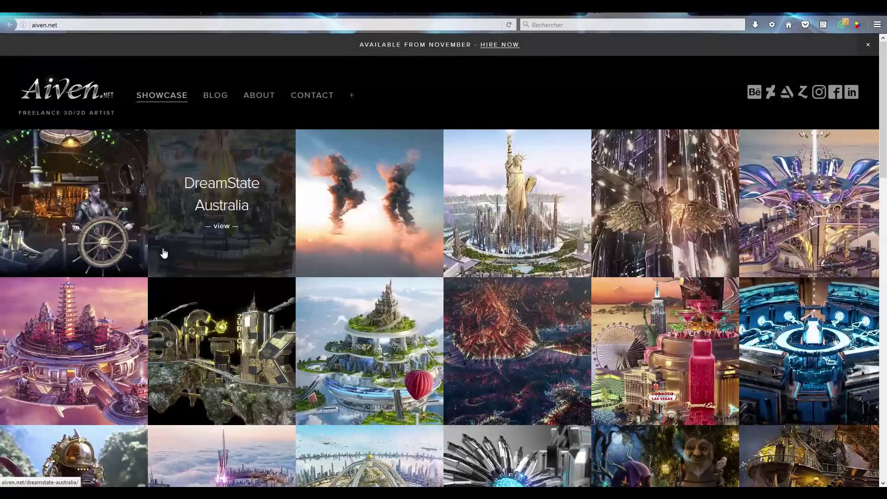
scroll(74, 291, down, 5)
scroll(73, 292, down, 6)
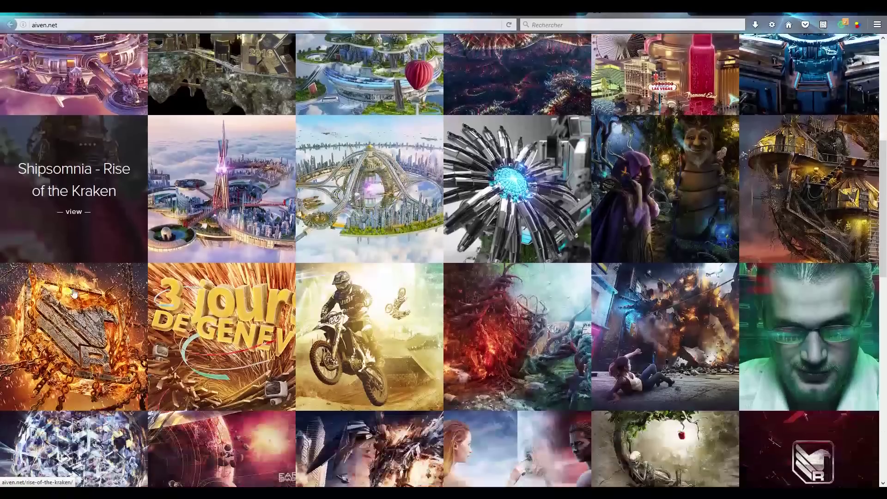
scroll(124, 331, up, 6)
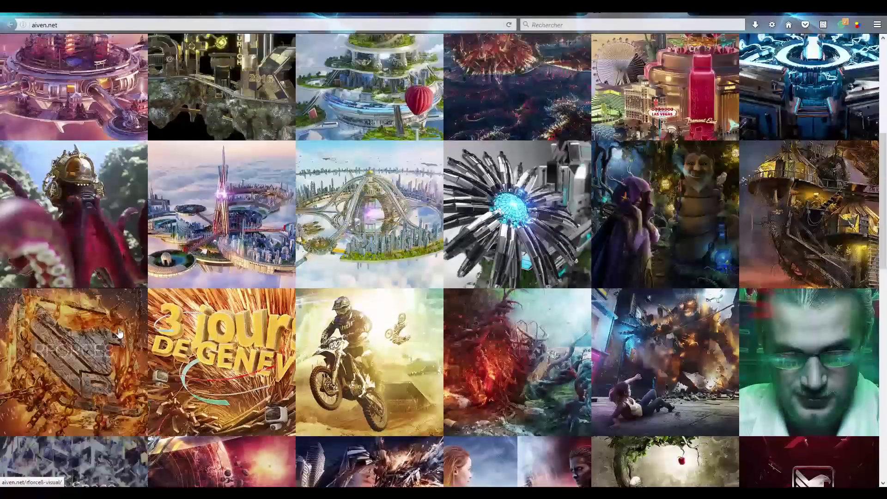
scroll(94, 303, up, 1)
scroll(101, 329, up, 3)
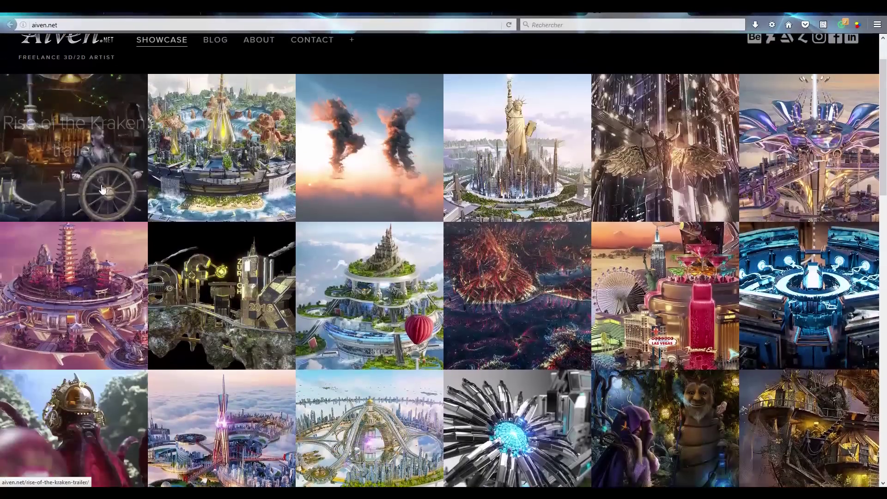
scroll(458, 301, down, 5)
scroll(369, 277, up, 5)
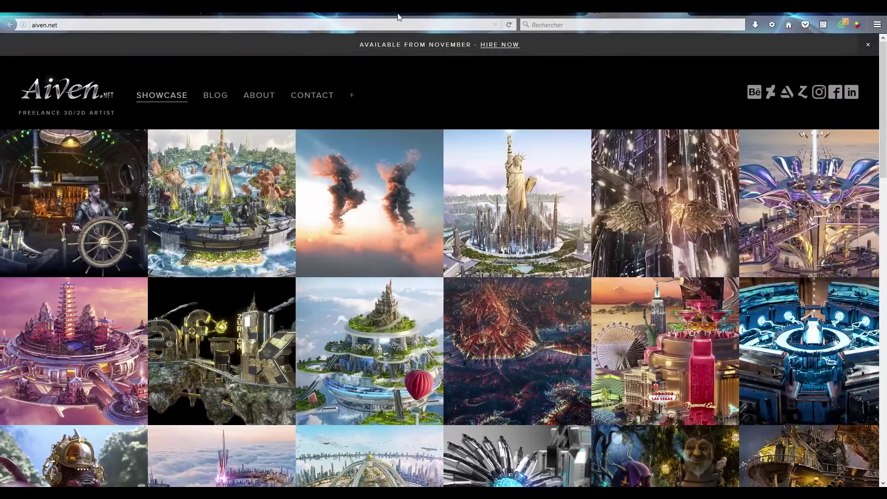
Return to the Motion Designers Community group, and open the LIL GUY DESIGN Facebook page to look through its posts.
click(399, 17)
scroll(173, 257, down, 5)
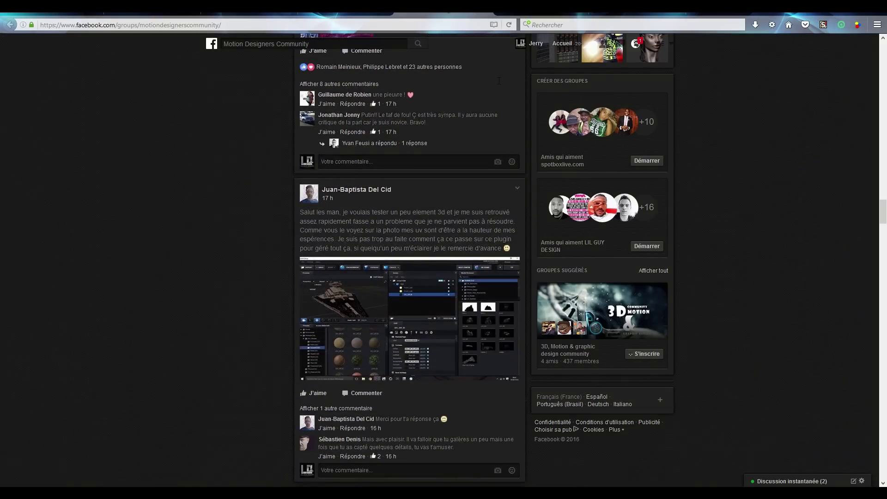
click(542, 16)
scroll(747, 268, up, 20)
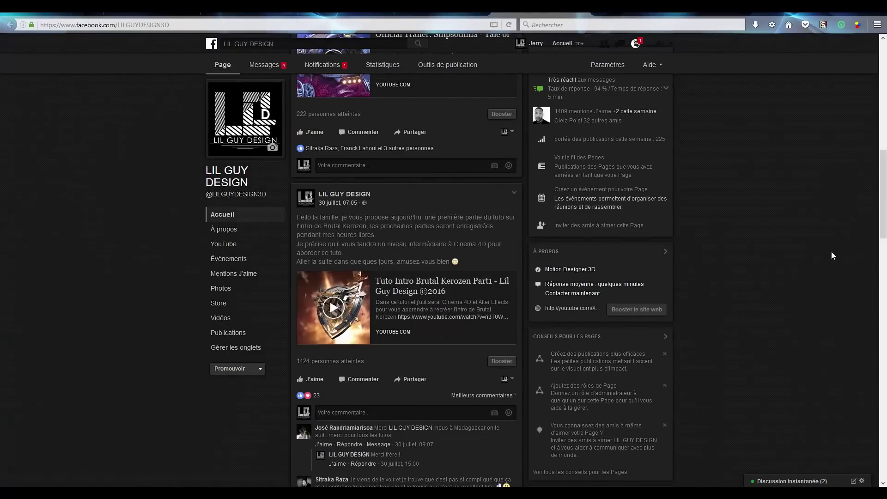
scroll(627, 268, up, 5)
scroll(460, 191, up, 6)
Go back through the open YouTube channel pages from C4DDébutant to the LIL GUY DESIGN channel home page.
click(311, 14)
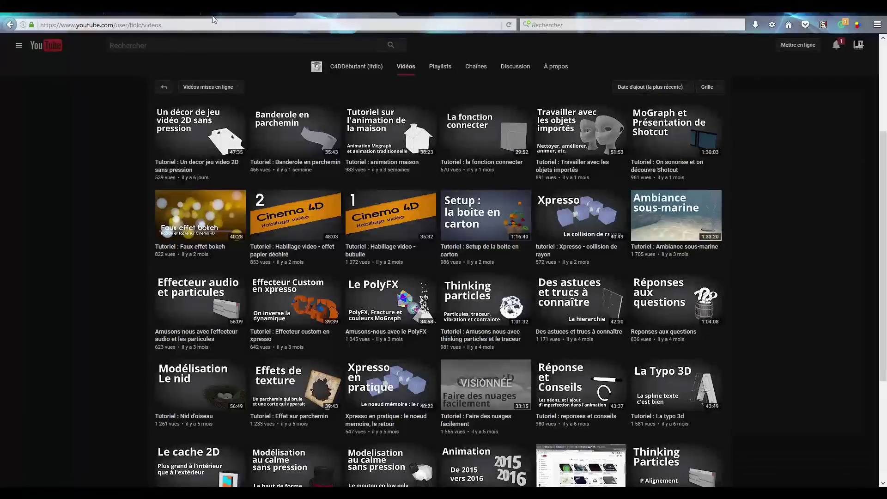
click(161, 13)
click(144, 13)
click(60, 13)
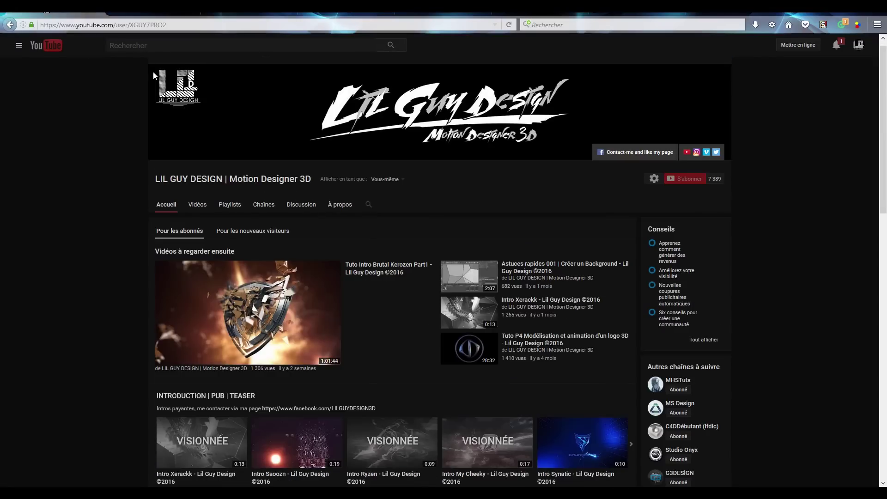
Reopen the Motion Designers Community Facebook group and browse further down through its older shared videos and discussions.
click(431, 13)
scroll(199, 246, down, 20)
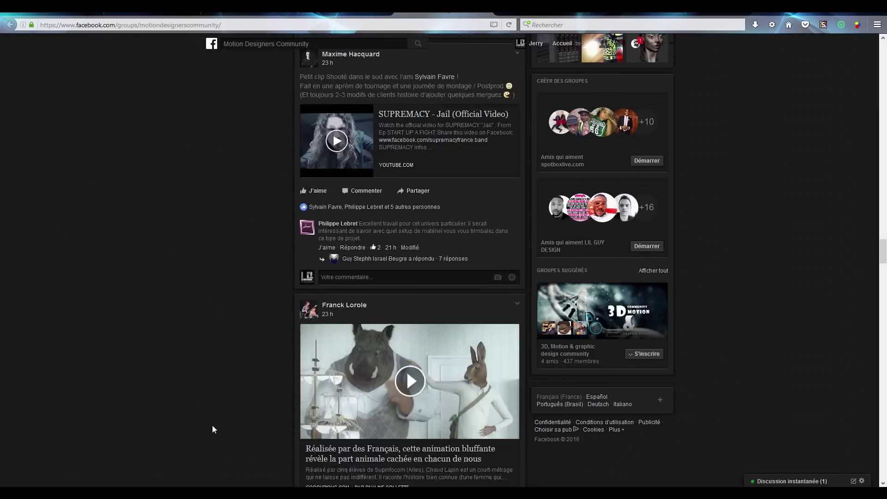
mouse_move(218, 246)
middle_down()
mouse_move(226, 362)
mouse_move(213, 352)
mouse_move(213, 360)
middle_up()
mouse_move(200, 244)
middle_down()
mouse_move(226, 369)
mouse_move(218, 376)
mouse_move(231, 370)
middle_up()
middle_drag(240, 200, 255, 369)
middle_drag(214, 239, 225, 375)
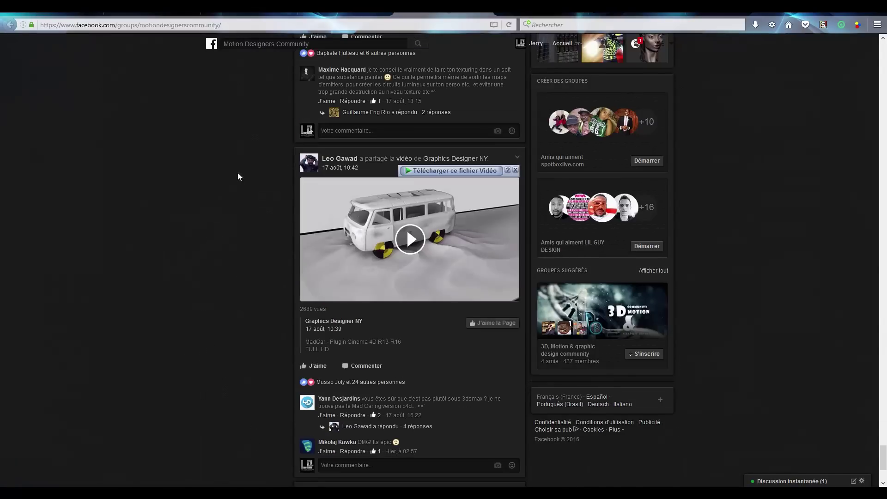